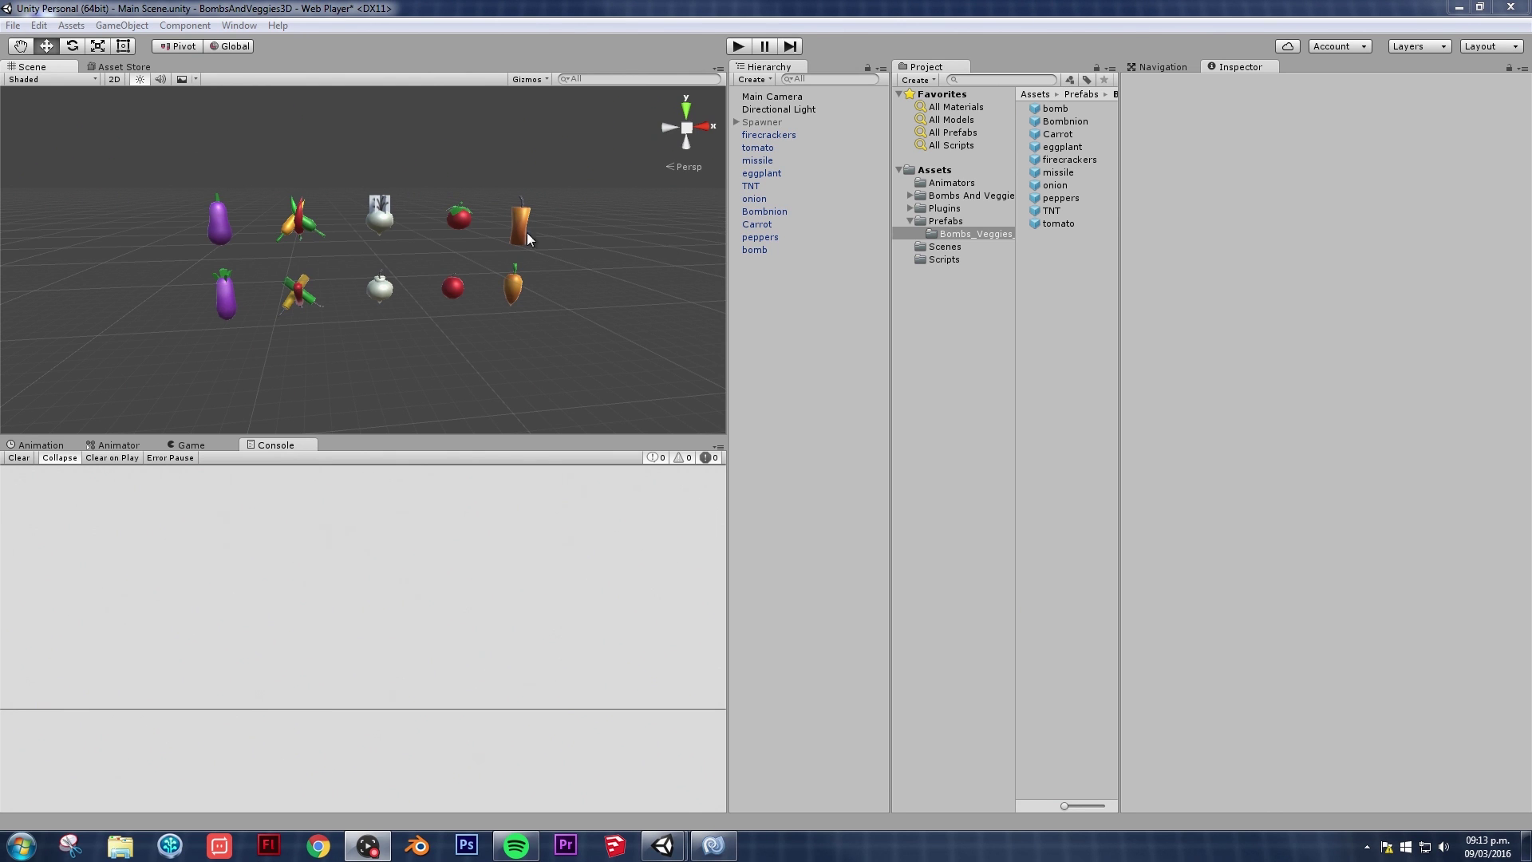
Step: Examine the bomb and veggie models in the scene, selecting the eggplant, peppers, tomato and carrot pairs
alt+drag(517, 291, 471, 280)
alt+right_drag(470, 280, 498, 341)
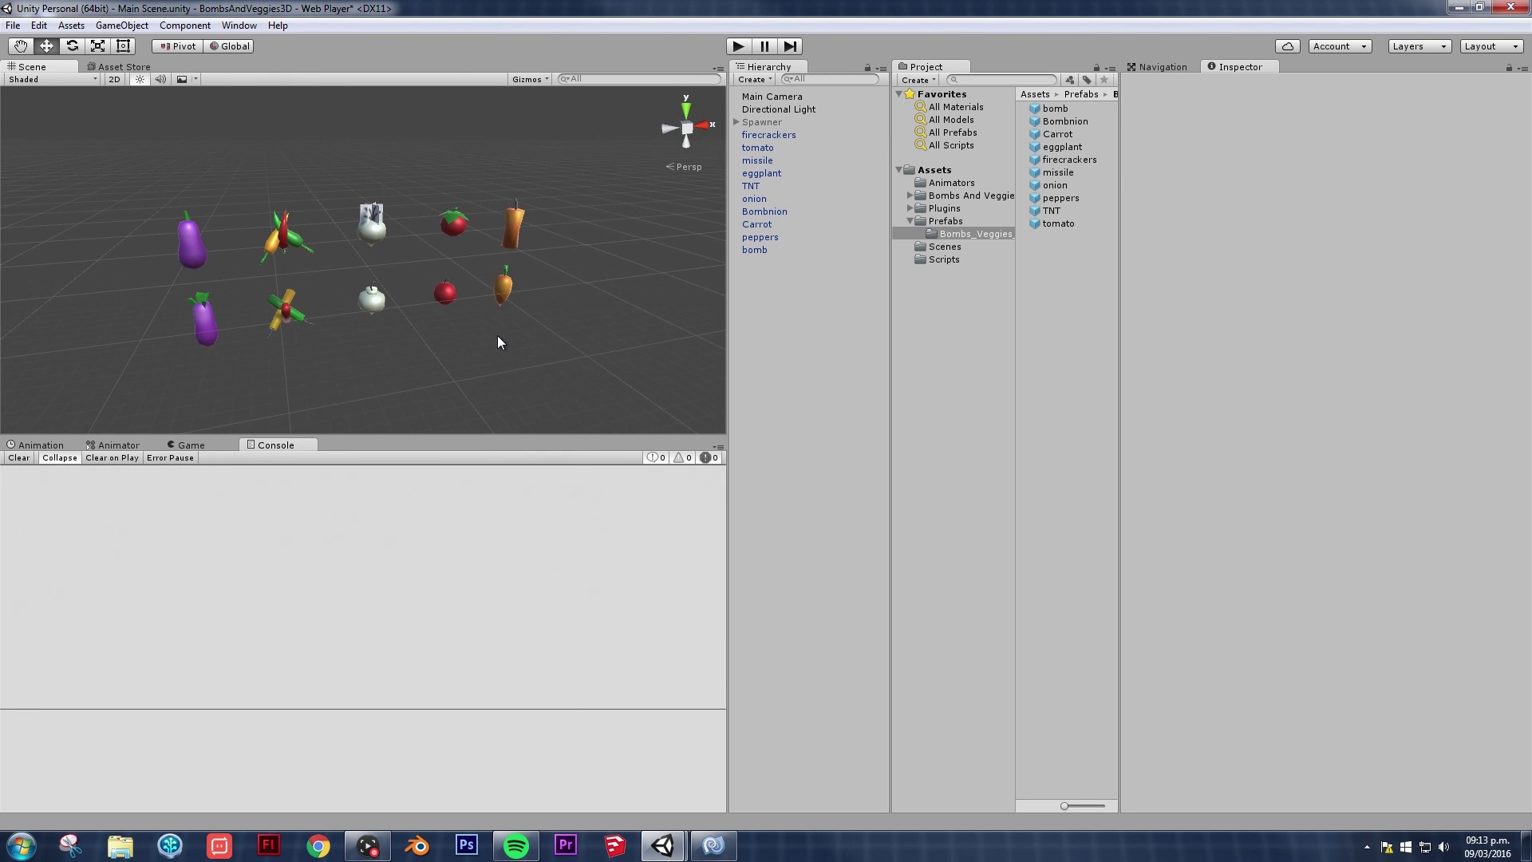
alt+right_drag(499, 341, 562, 365)
scroll(431, 226, down, 4)
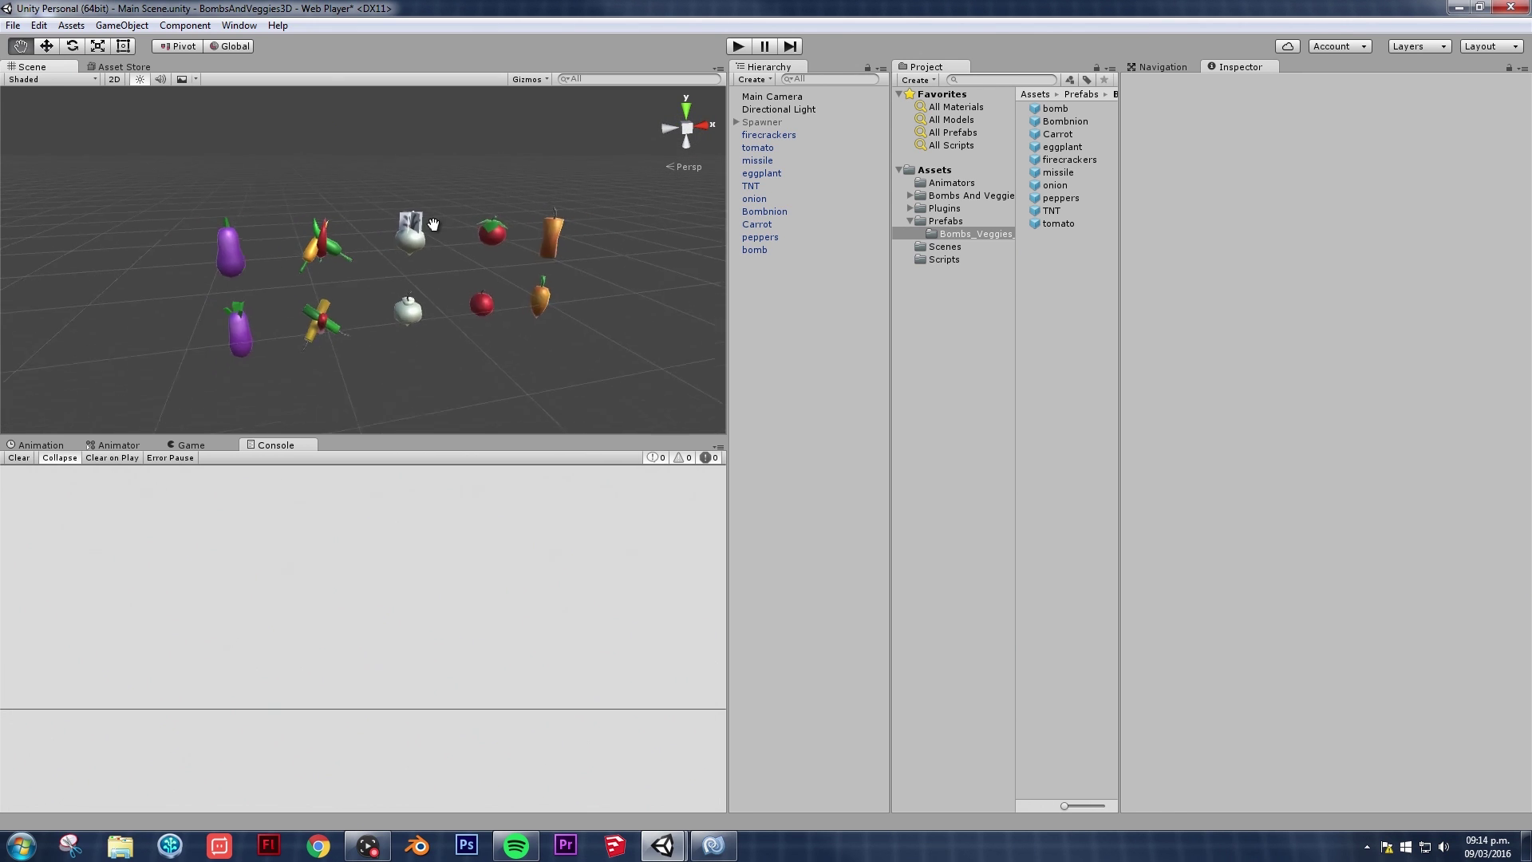
scroll(228, 255, up, 4)
middle_drag(228, 254, 201, 235)
scroll(457, 214, up, 3)
click(132, 225)
click(313, 221)
click(534, 210)
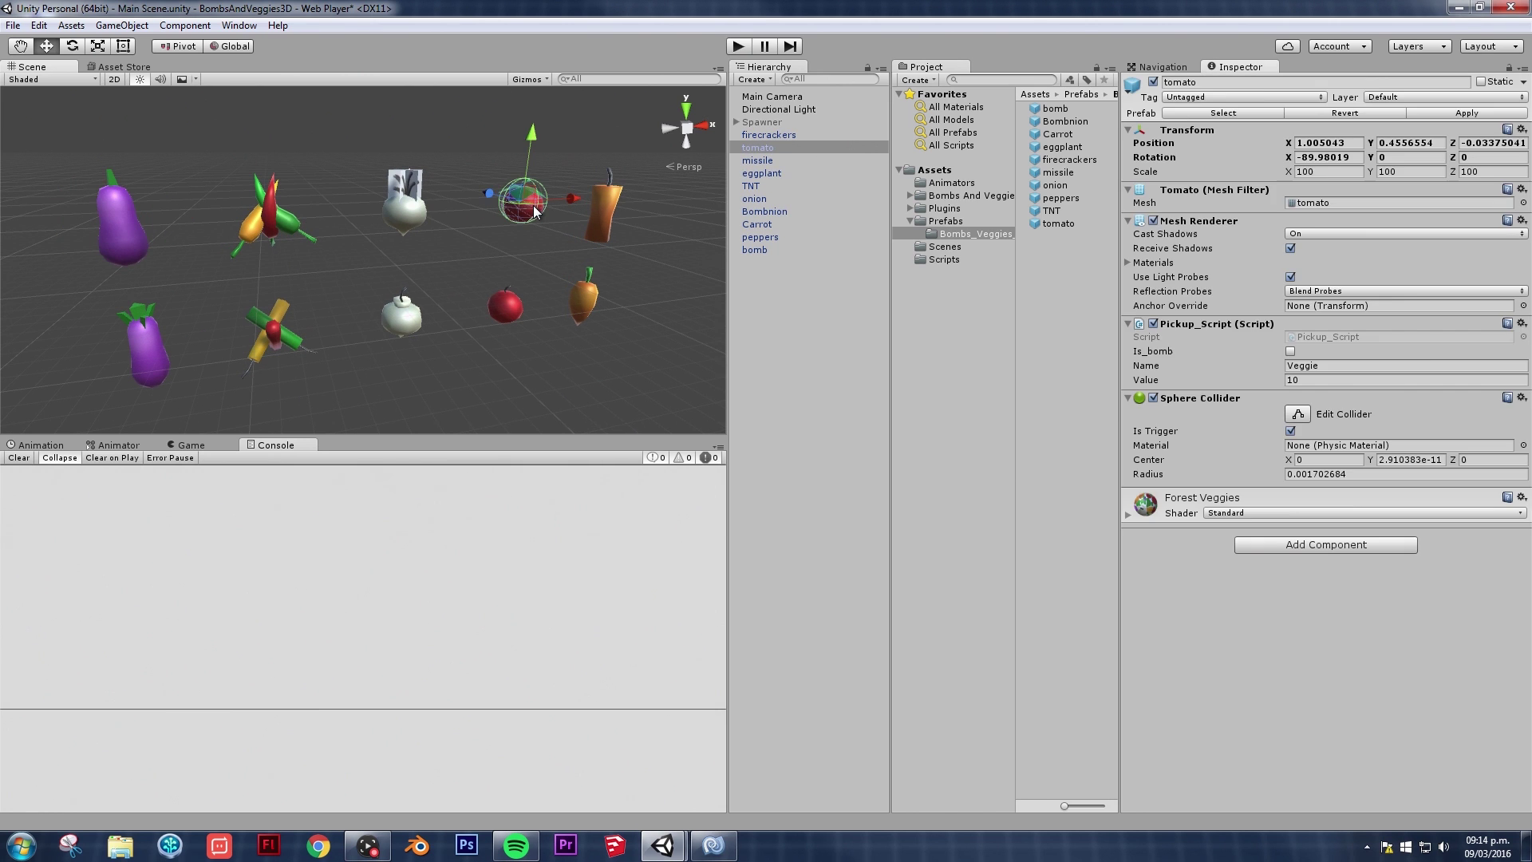
click(612, 205)
click(587, 289)
Step: Check the component settings of the firecrackers, bomb, tomato and eggplant objects
click(773, 144)
click(777, 140)
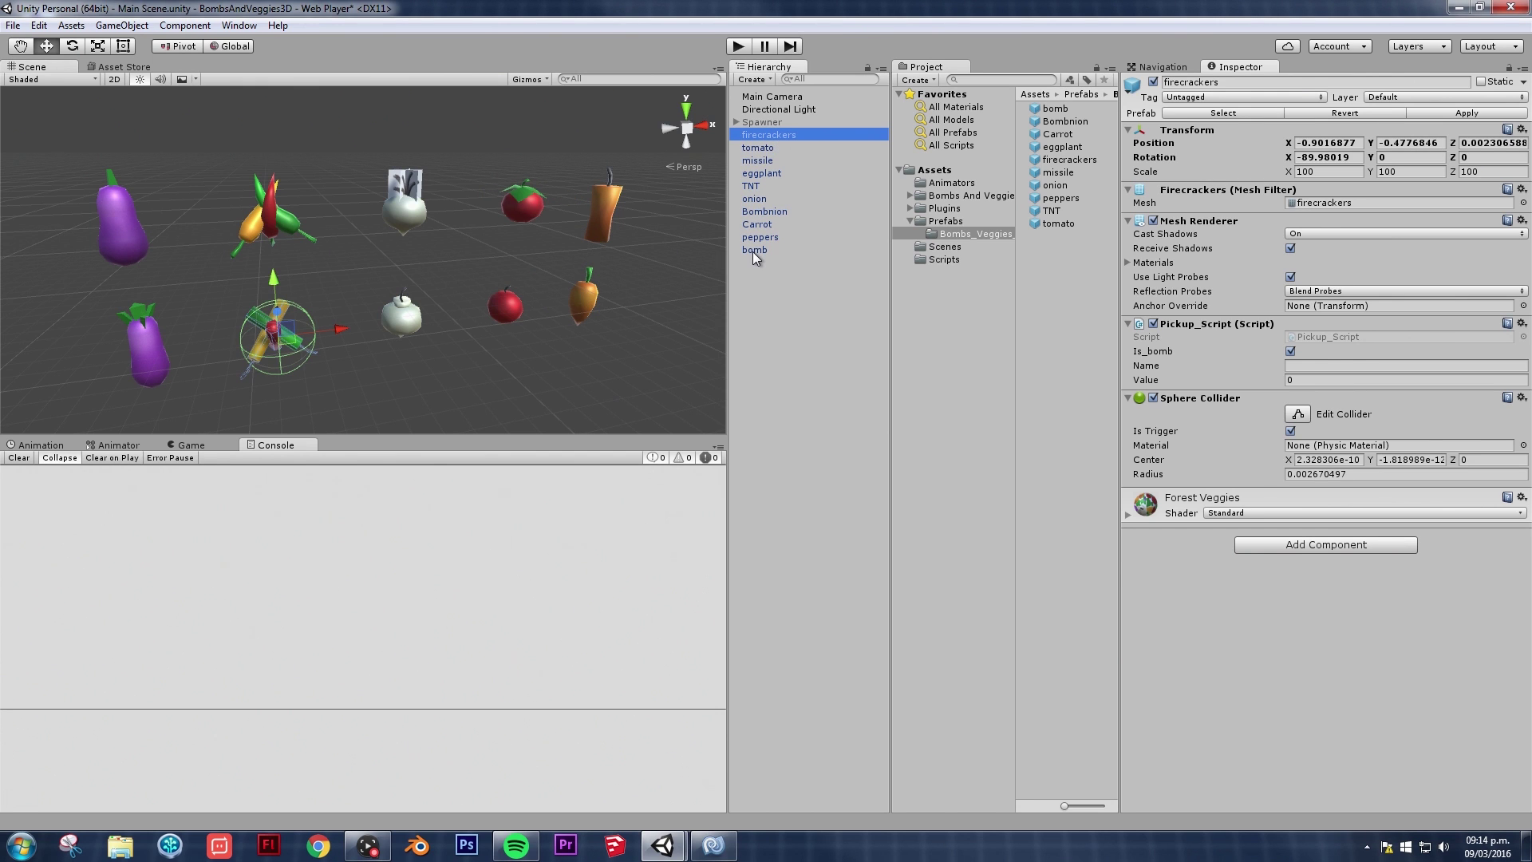
click(754, 251)
click(761, 134)
click(761, 148)
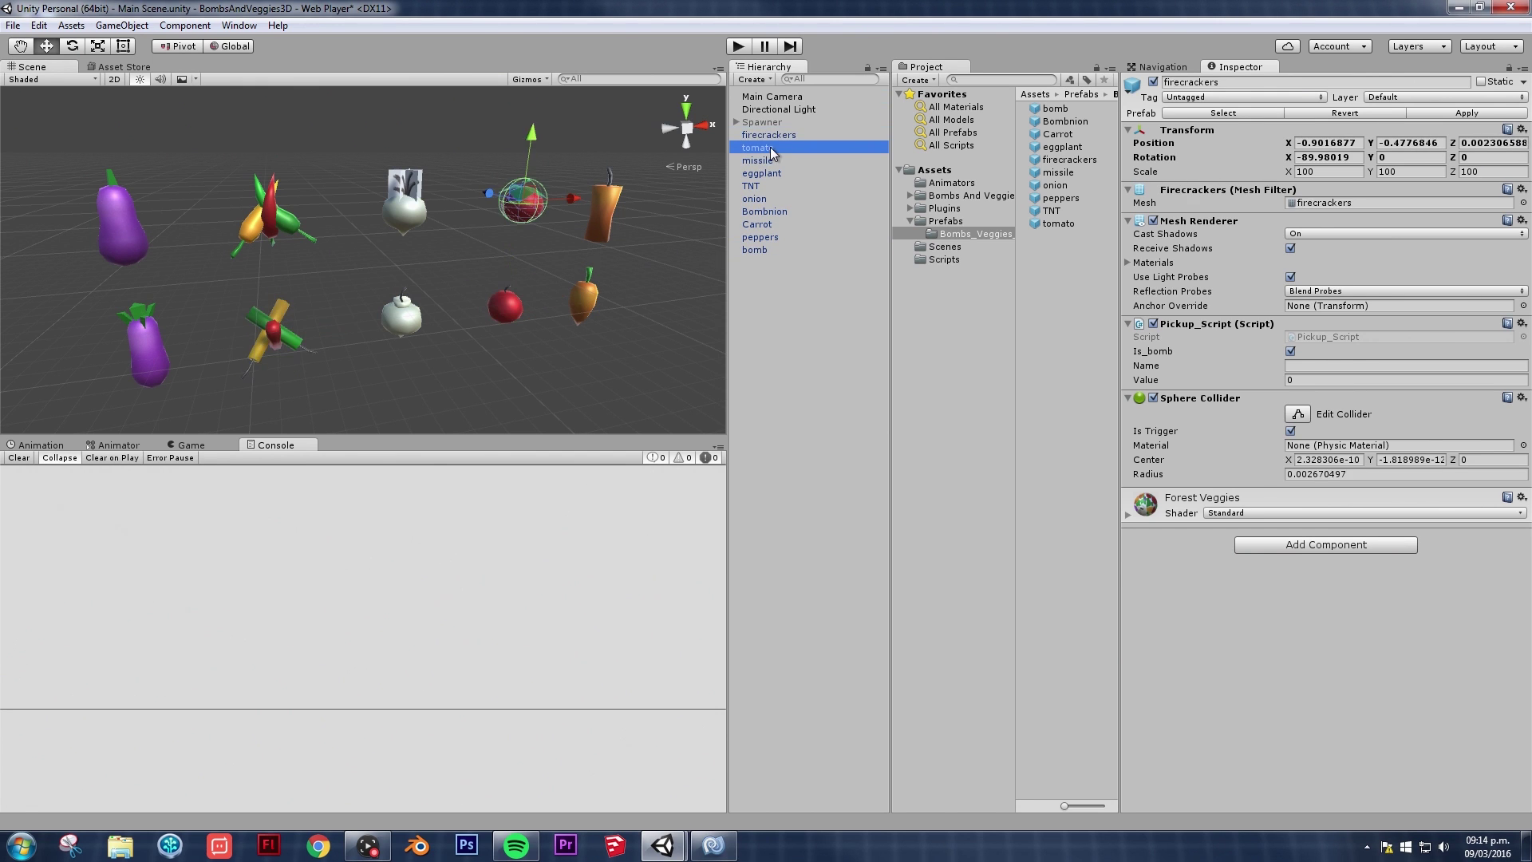
scroll(107, 209, down, 3)
click(138, 213)
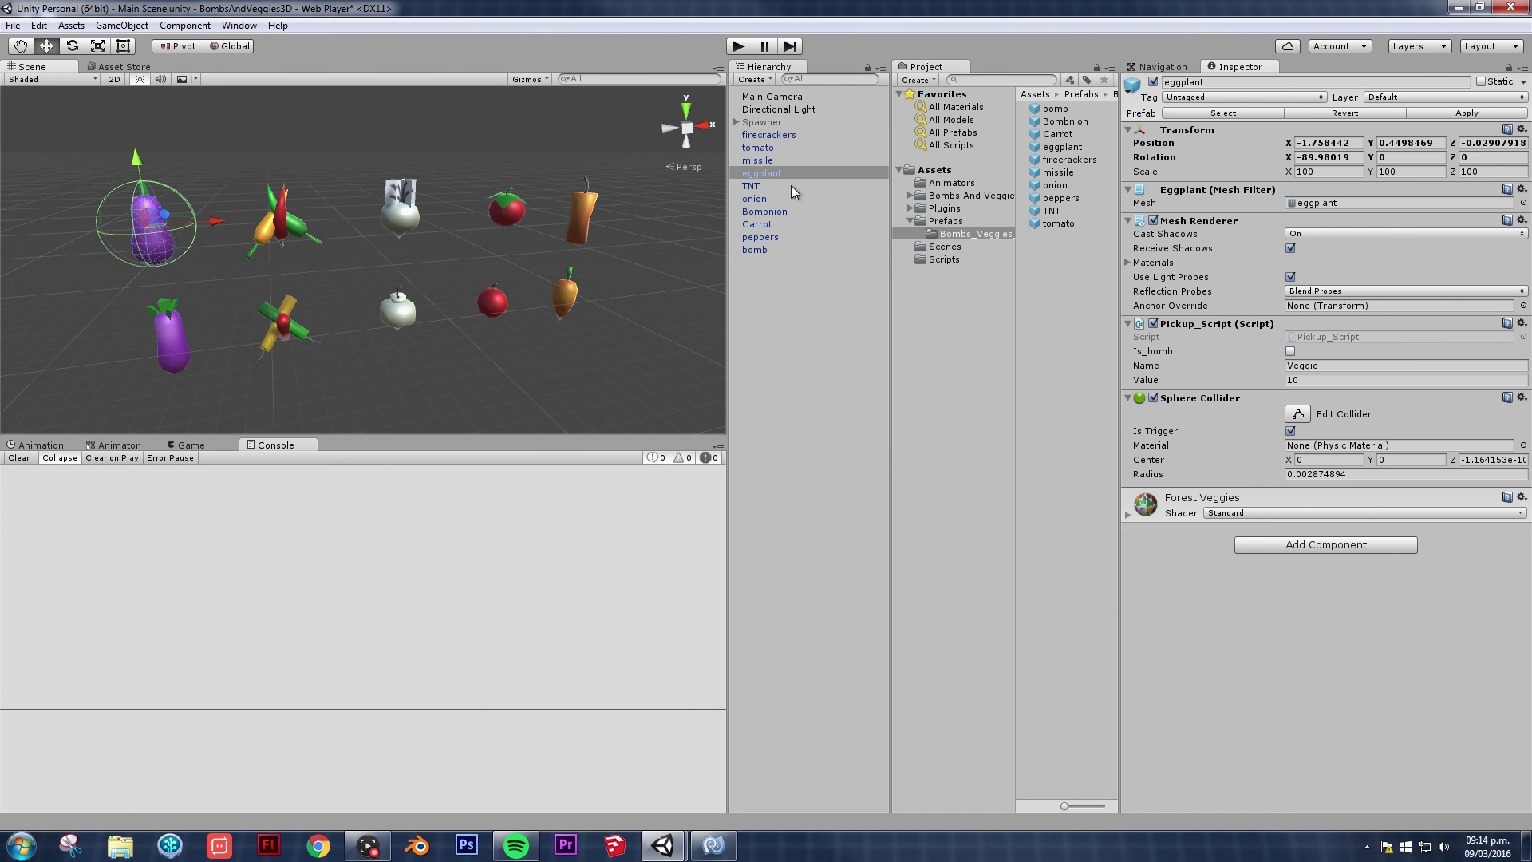
Step: Select all objects from firecrackers through bomb together and view their sphere colliders in the scene
click(776, 136)
shift+click(756, 250)
alt+drag(341, 203, 453, 257)
scroll(562, 291, up, 2)
scroll(560, 295, down, 3)
alt+drag(558, 298, 527, 289)
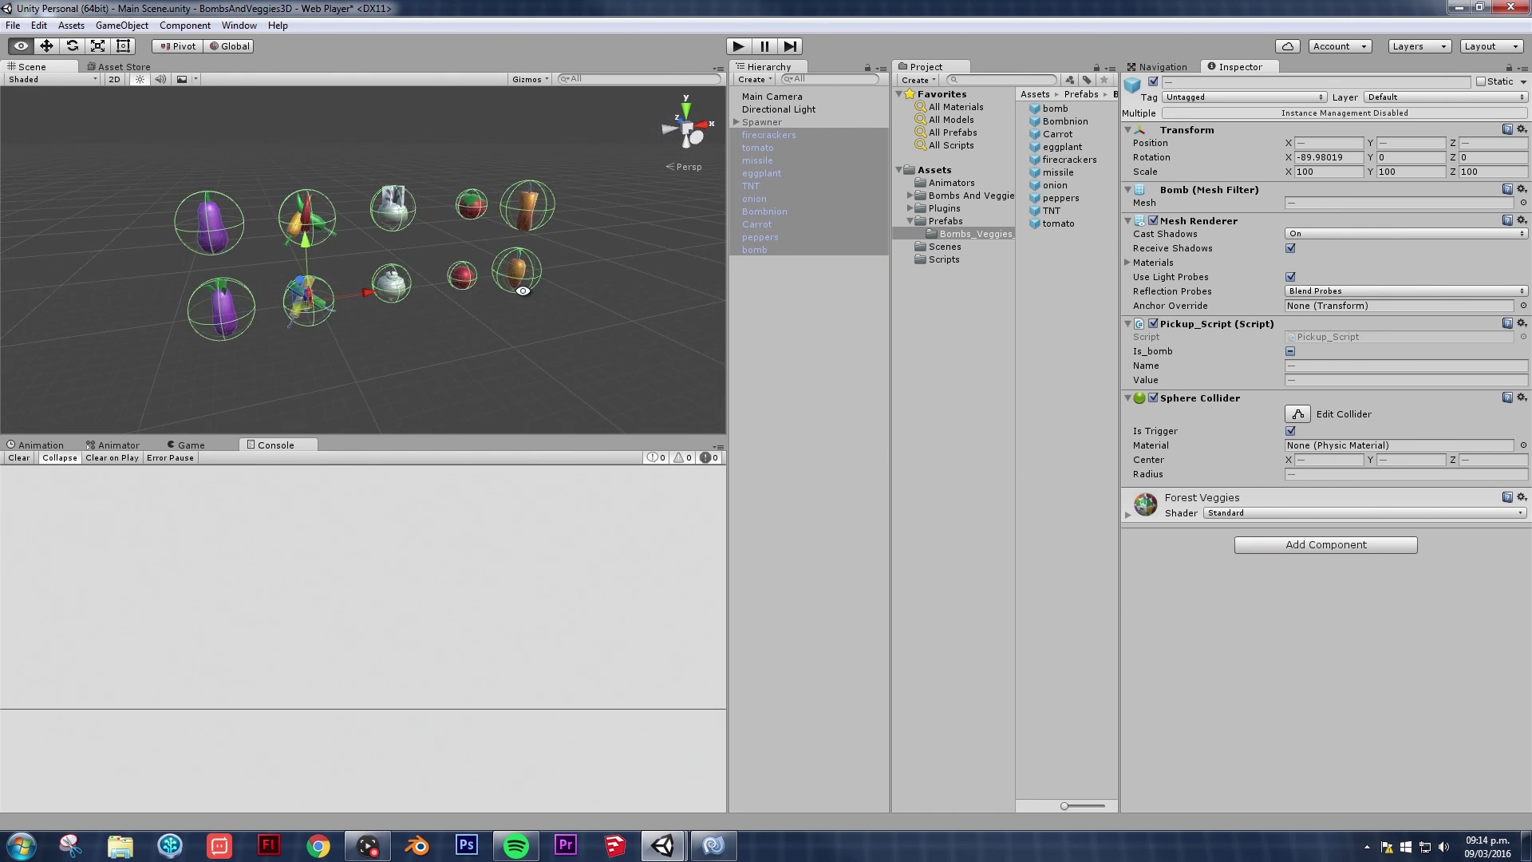
scroll(555, 292, up, 2)
click(806, 274)
Step: Review the Sphere Collider settings of individual bombs and veggies, including firecrackers, tomato, missile, Bombnion, peppers and bomb, and of all ten together
click(778, 135)
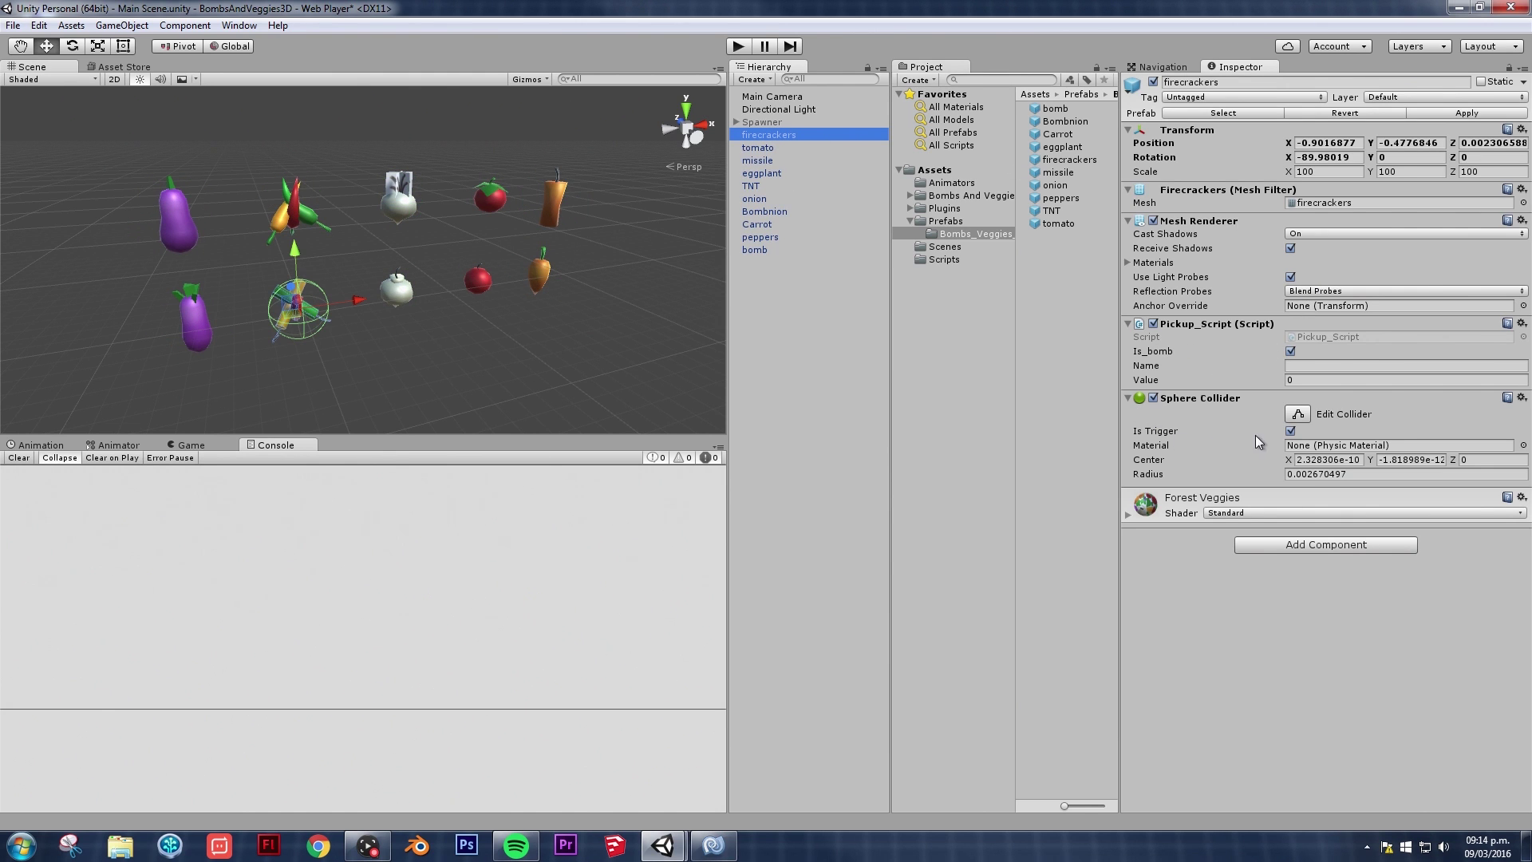
scroll(337, 226, up, 2)
alt+drag(337, 226, 380, 244)
scroll(380, 244, down, 4)
scroll(379, 244, up, 3)
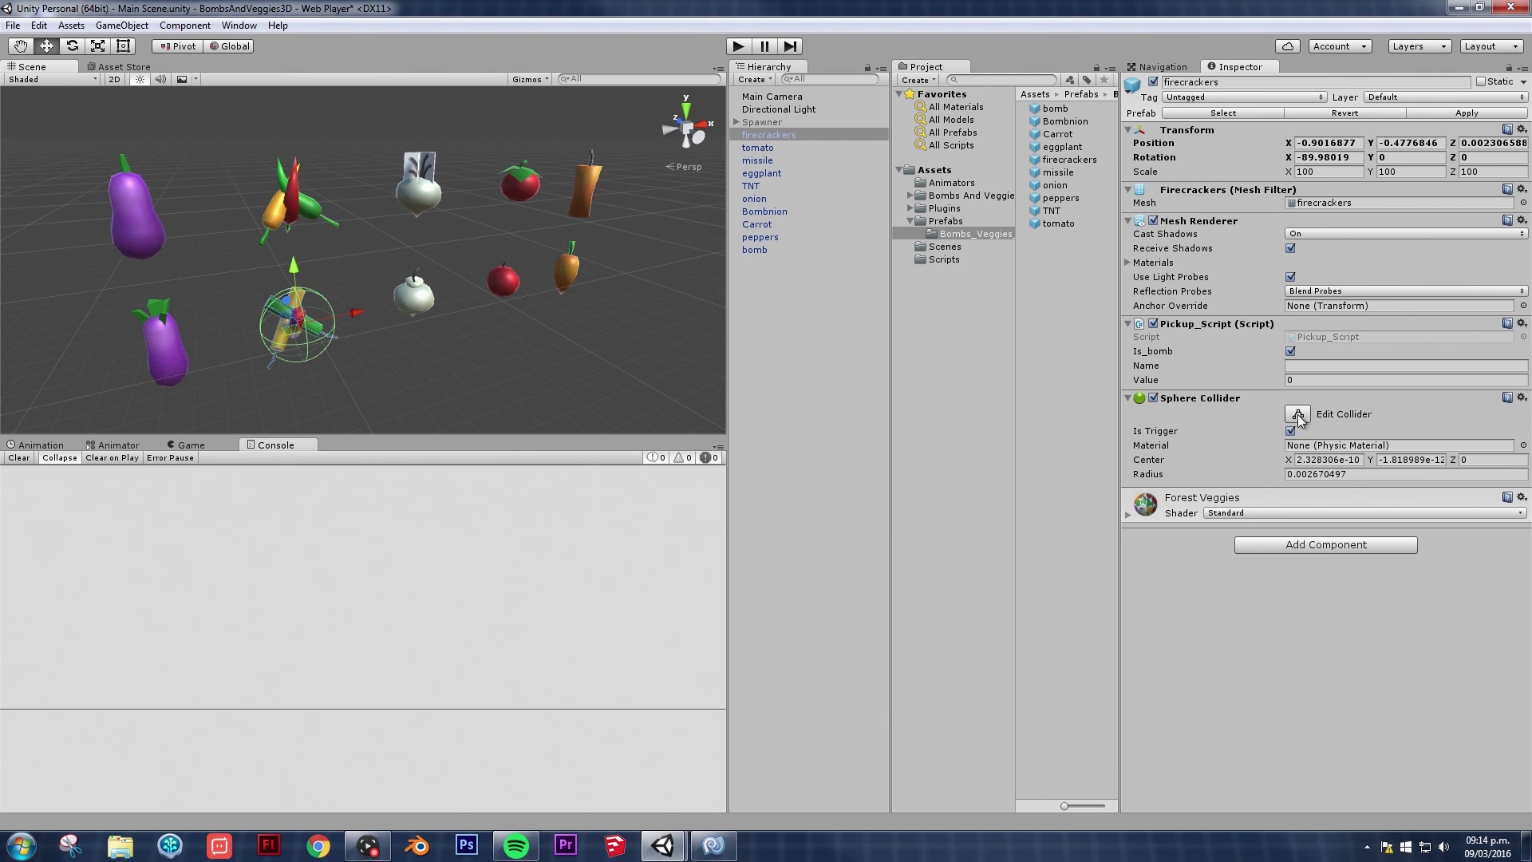
click(754, 148)
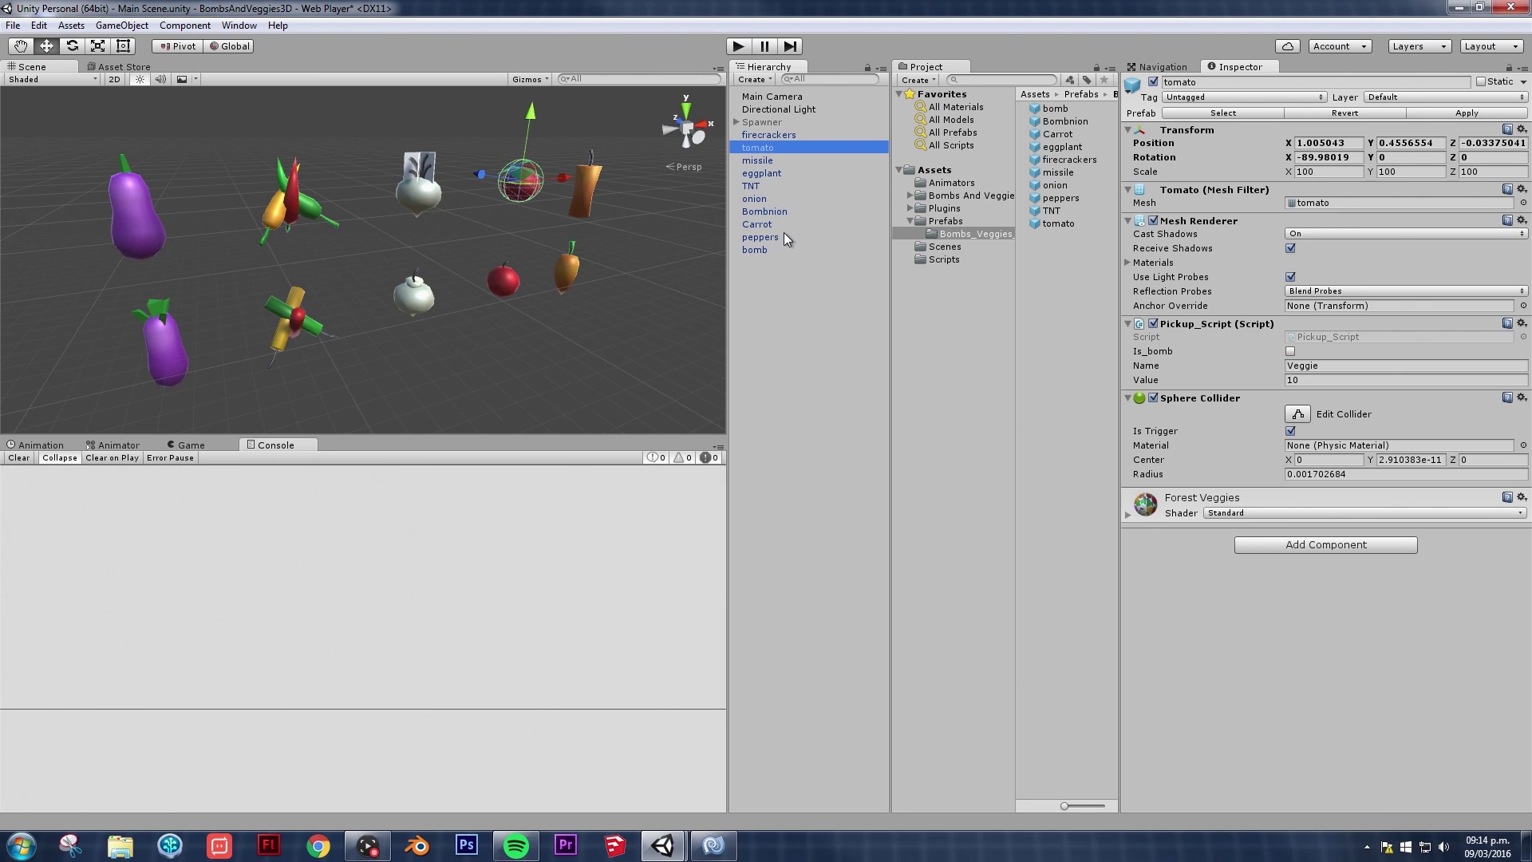
click(782, 161)
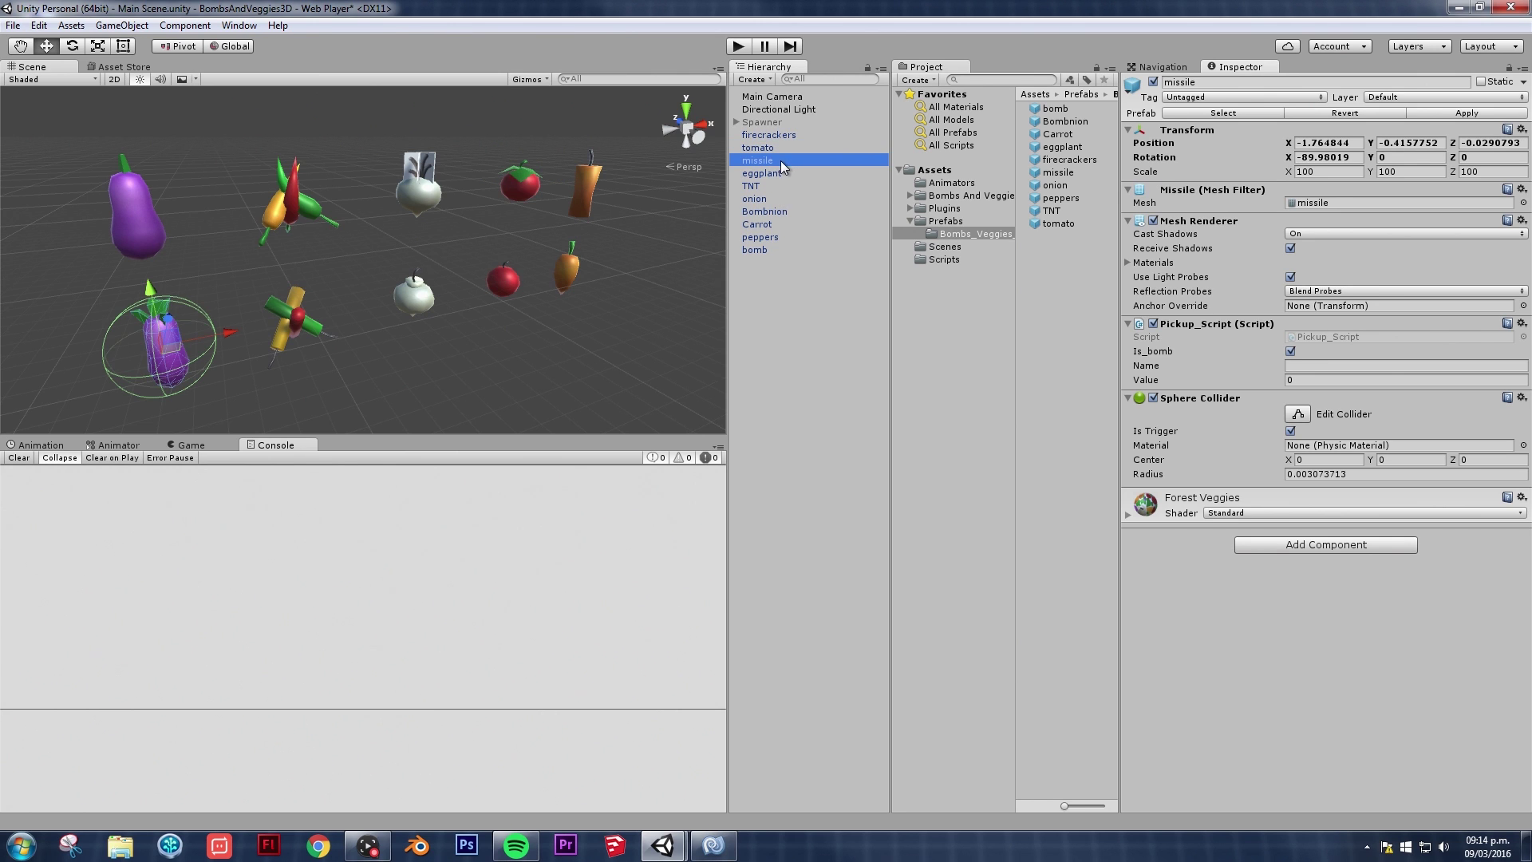
click(785, 212)
click(779, 237)
click(777, 249)
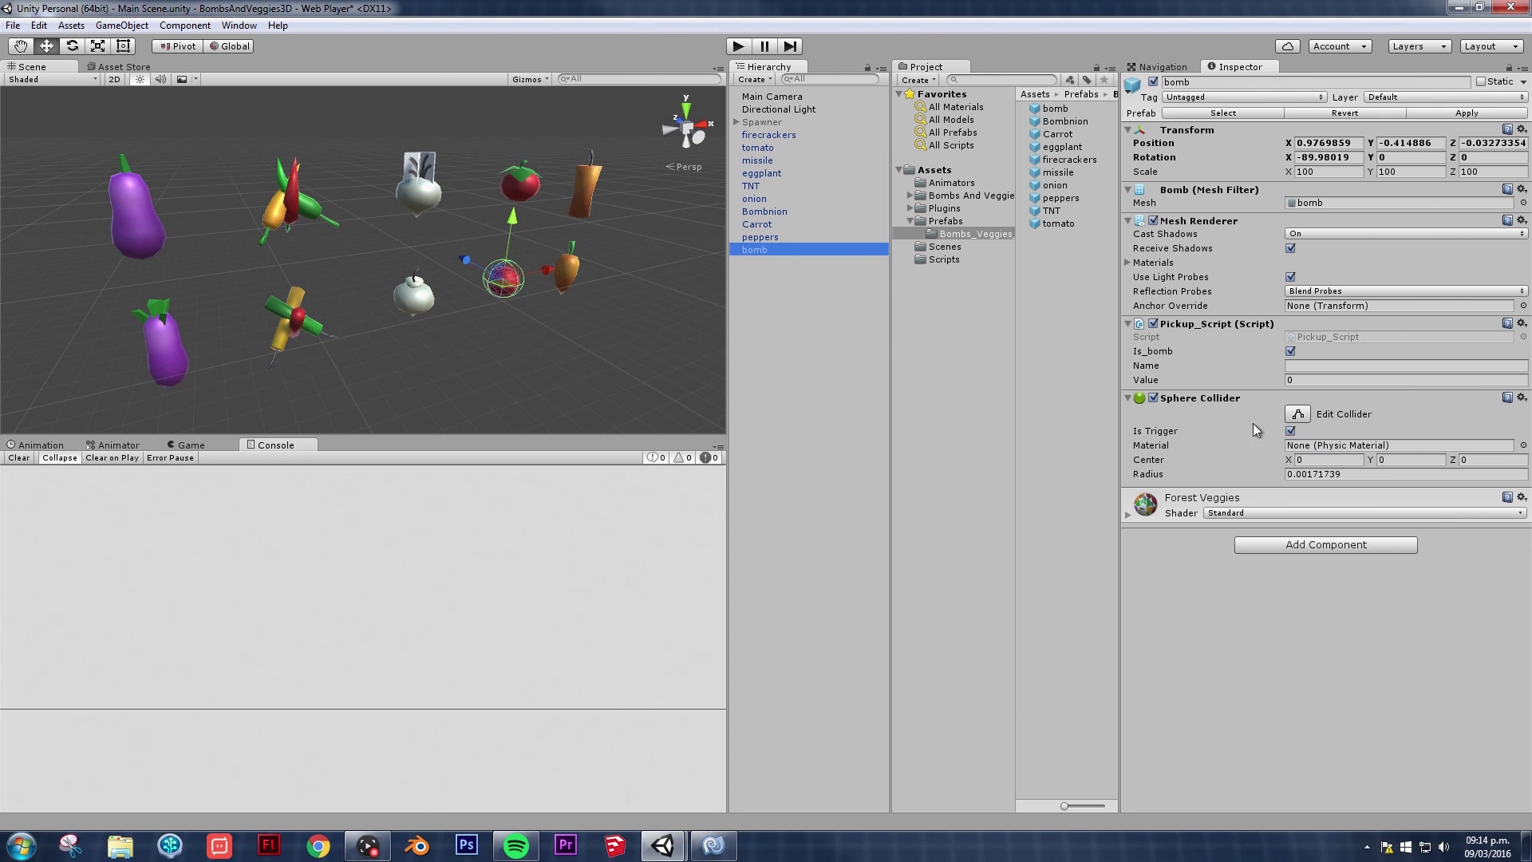
click(771, 148)
click(766, 135)
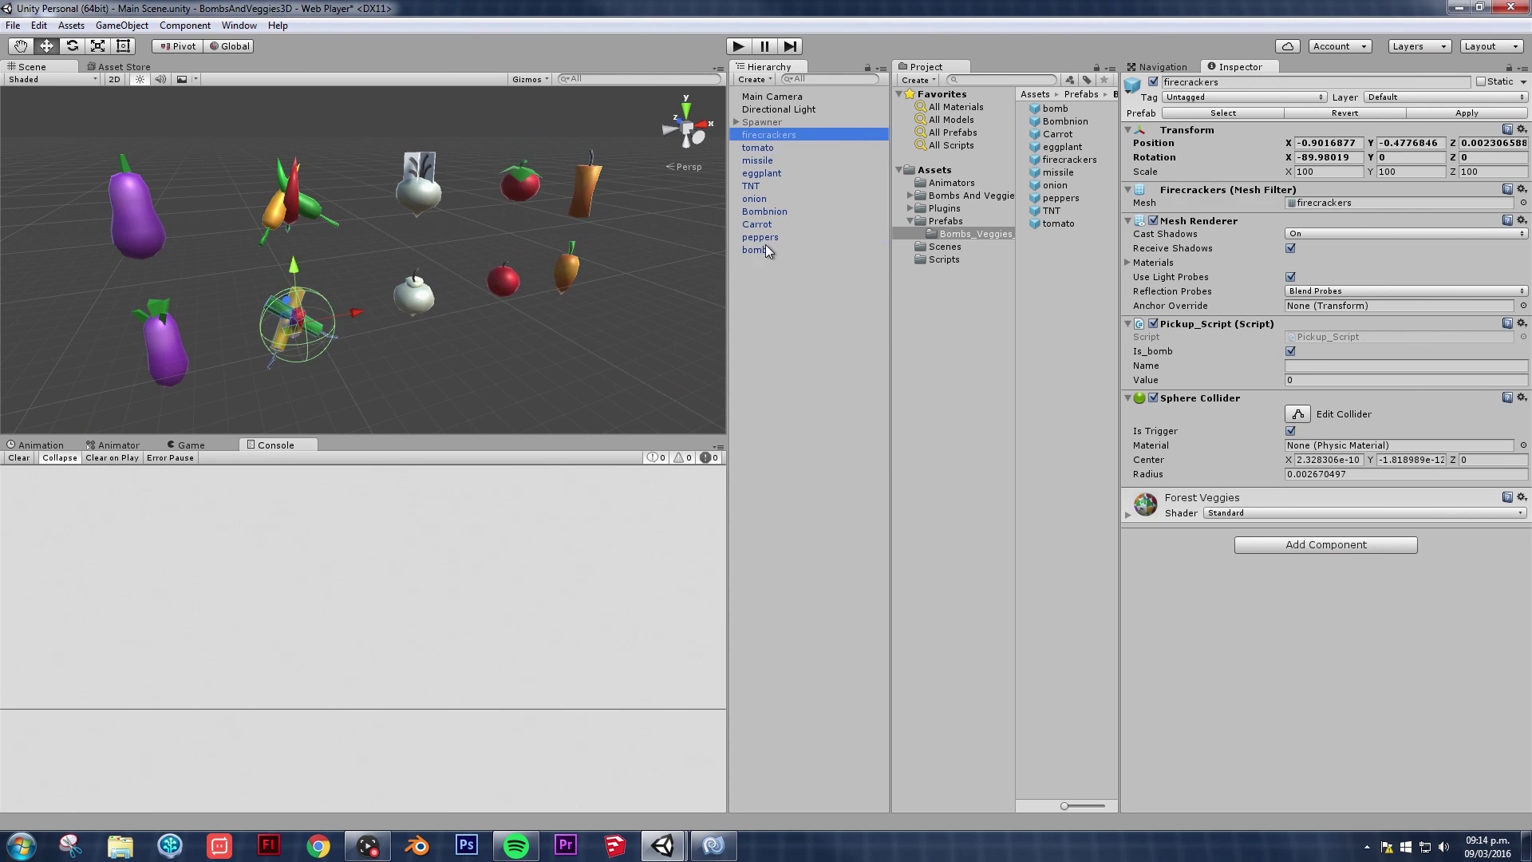
shift+click(764, 245)
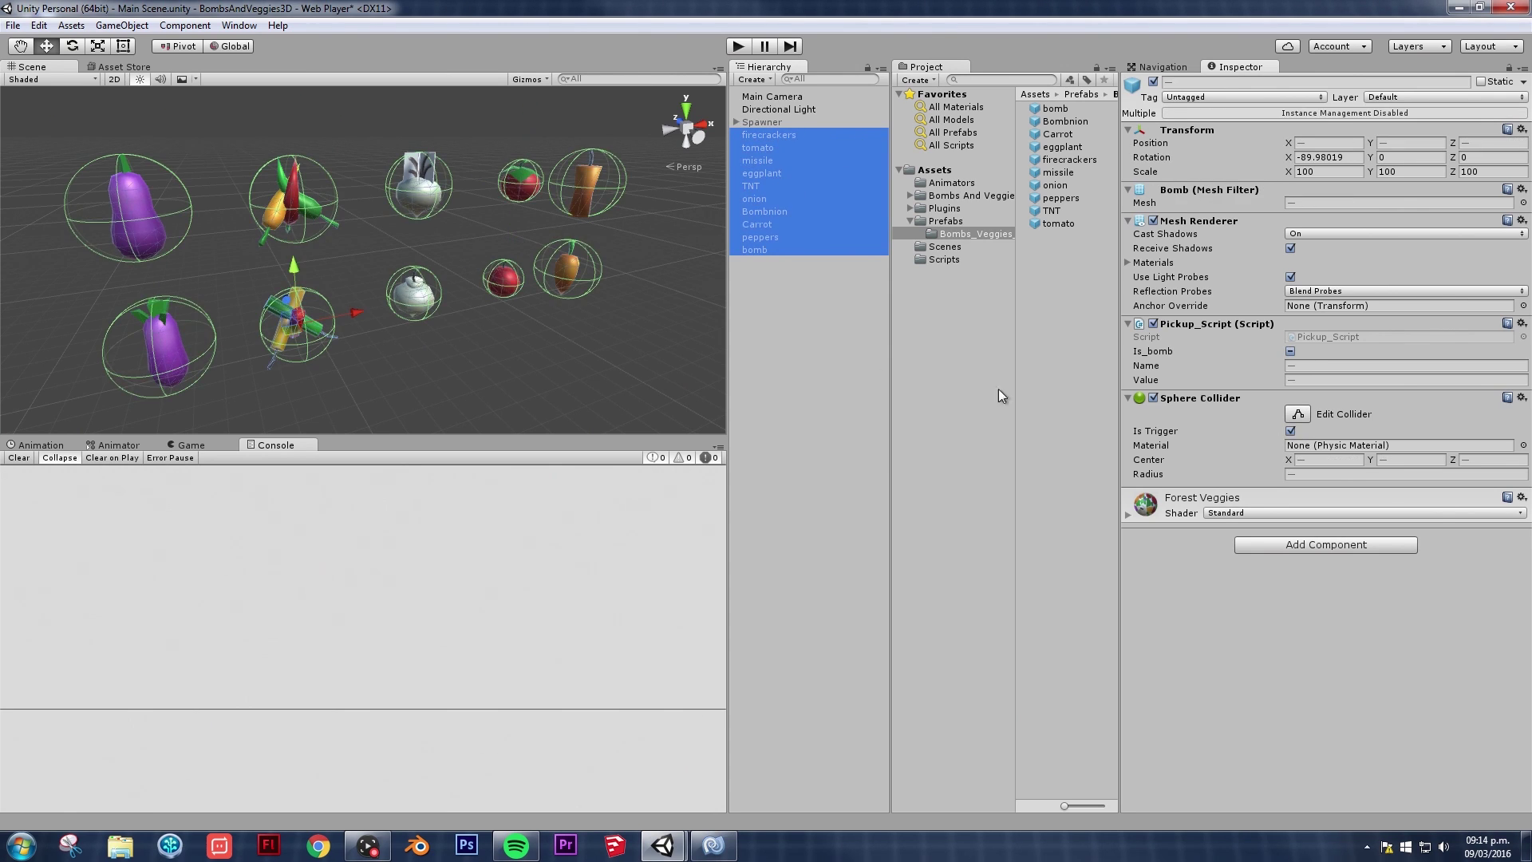
Step: Delete all bomb and veggie objects, from firecrackers through bomb, from the scene
click(780, 275)
click(774, 135)
click(761, 273)
scroll(682, 191, down, 2)
click(764, 137)
shift+click(764, 237)
scroll(549, 246, down, 2)
key(Delete)
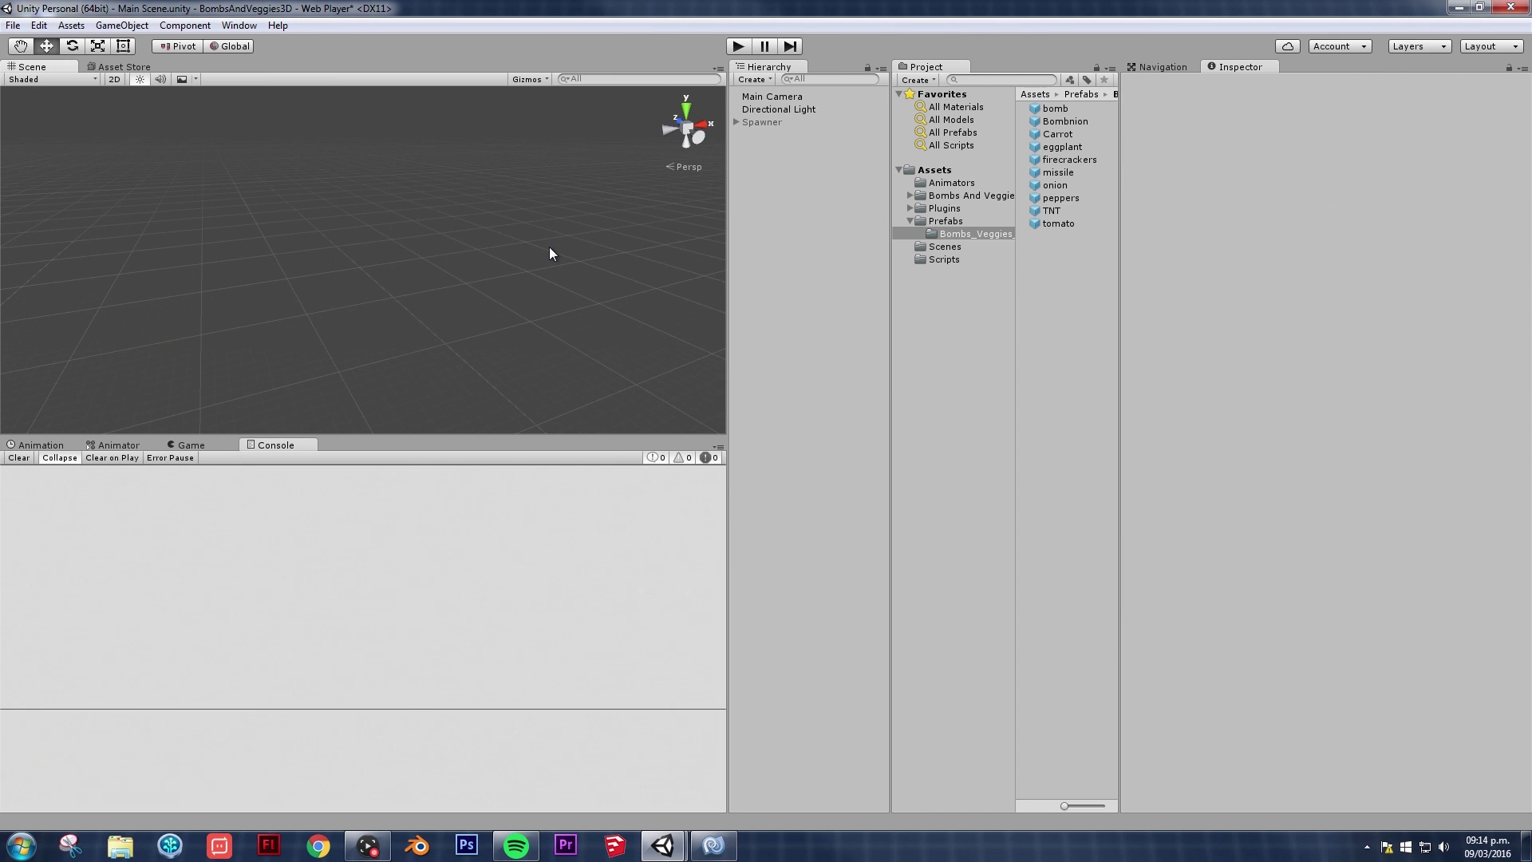
Step: Collapse the project's main Prefabs folder and open the Prefabs folder inside Bombs And Veggies
alt+drag(552, 239, 541, 241)
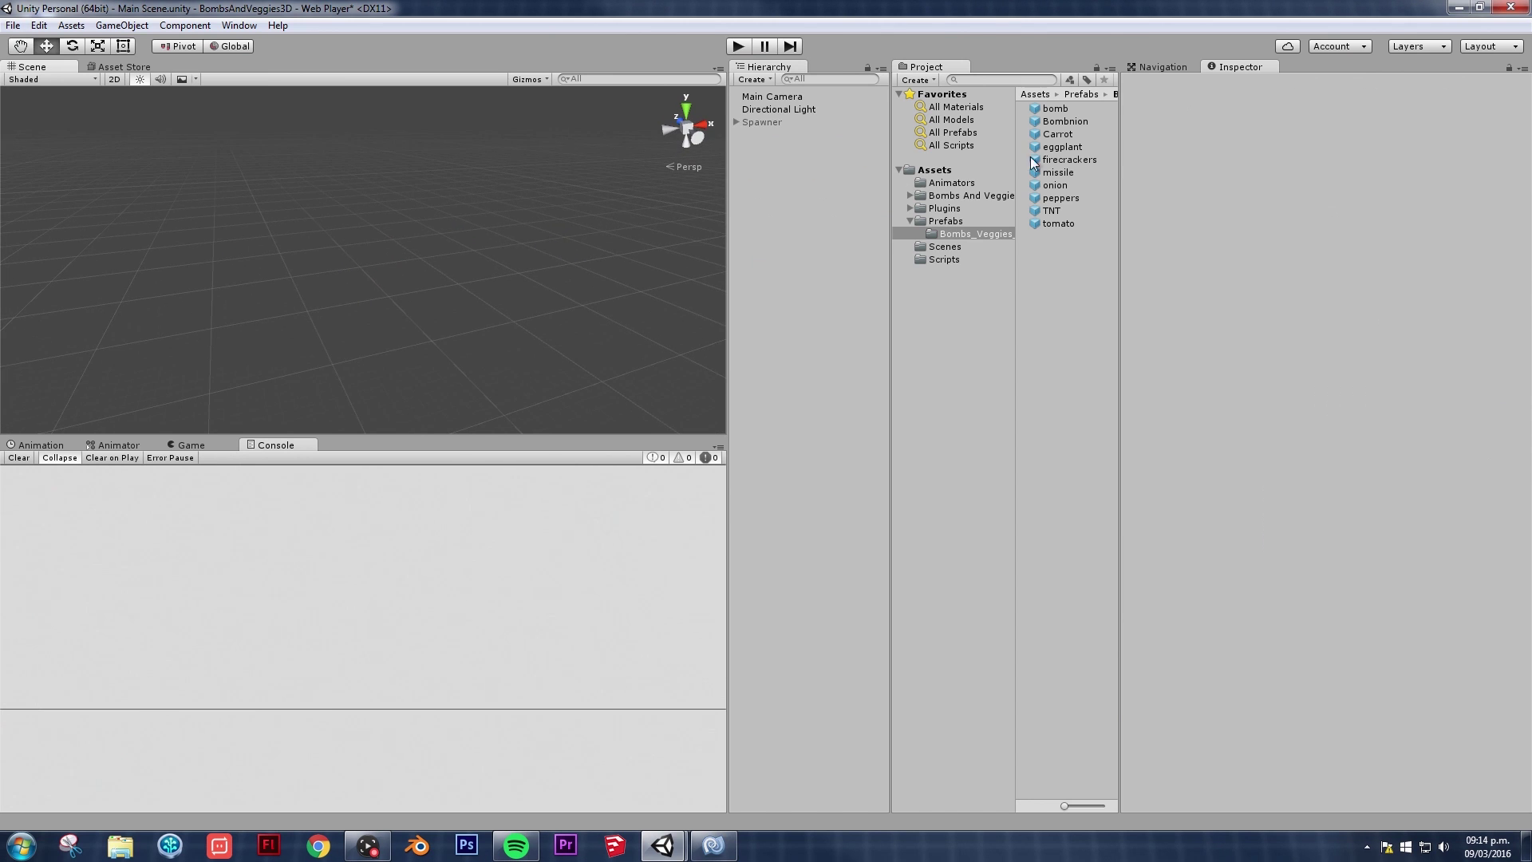
click(911, 221)
middle_drag(522, 251, 433, 242)
alt+drag(433, 242, 682, 241)
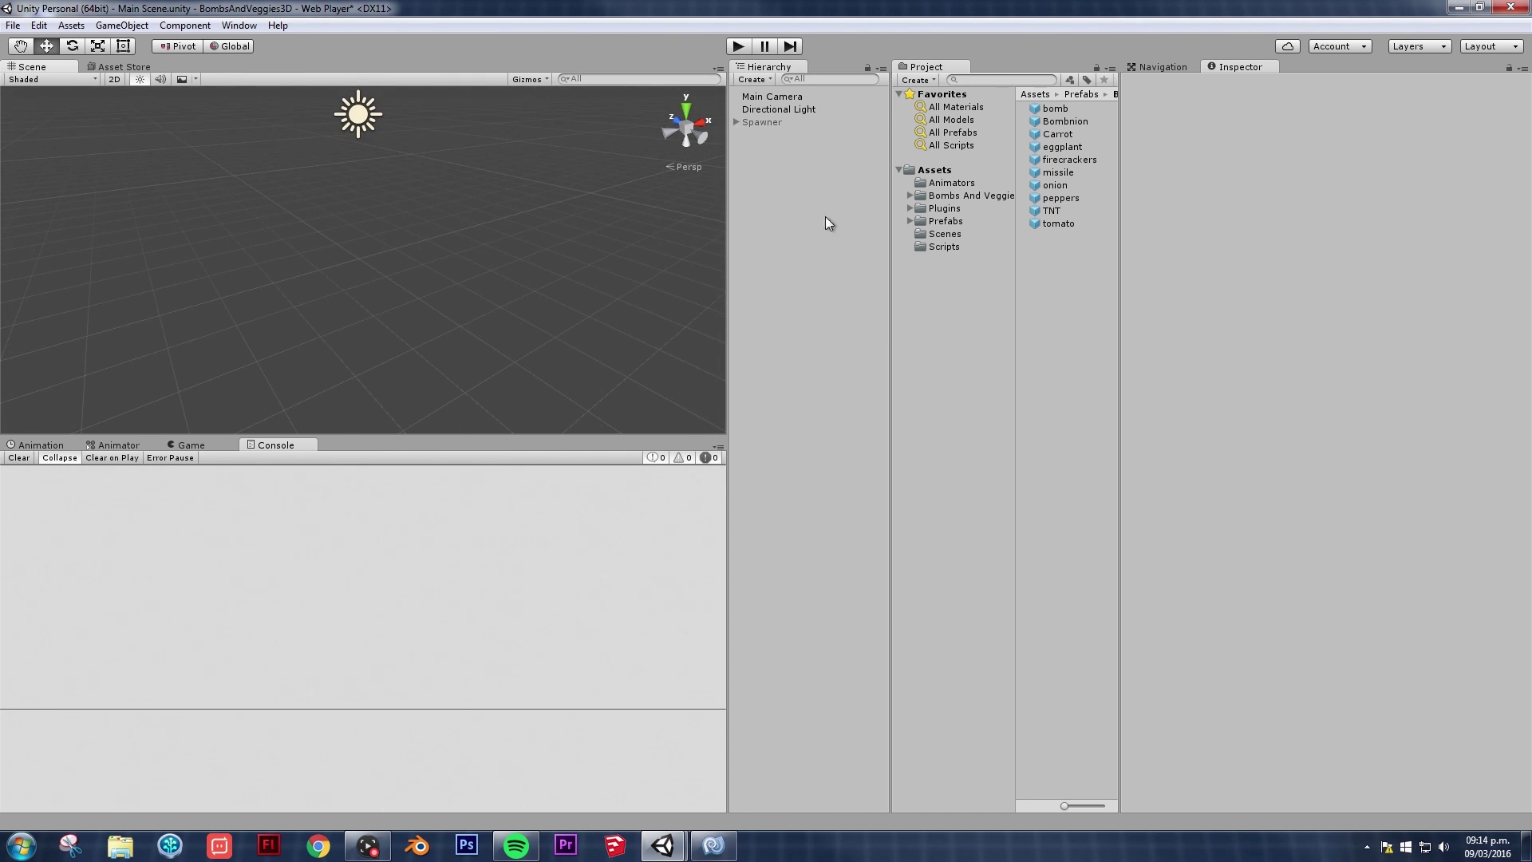
click(957, 172)
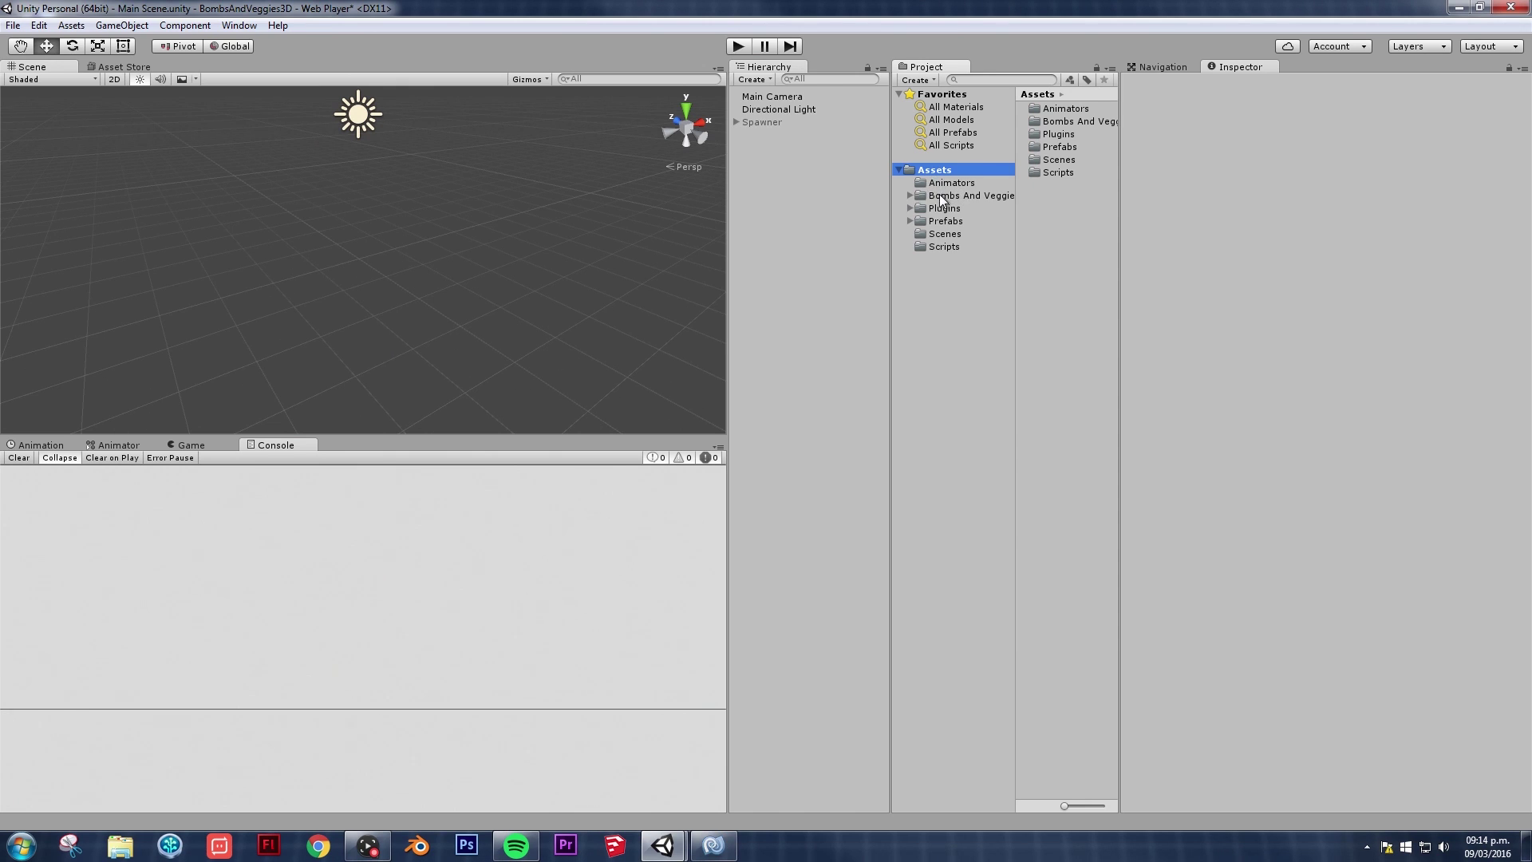
click(942, 196)
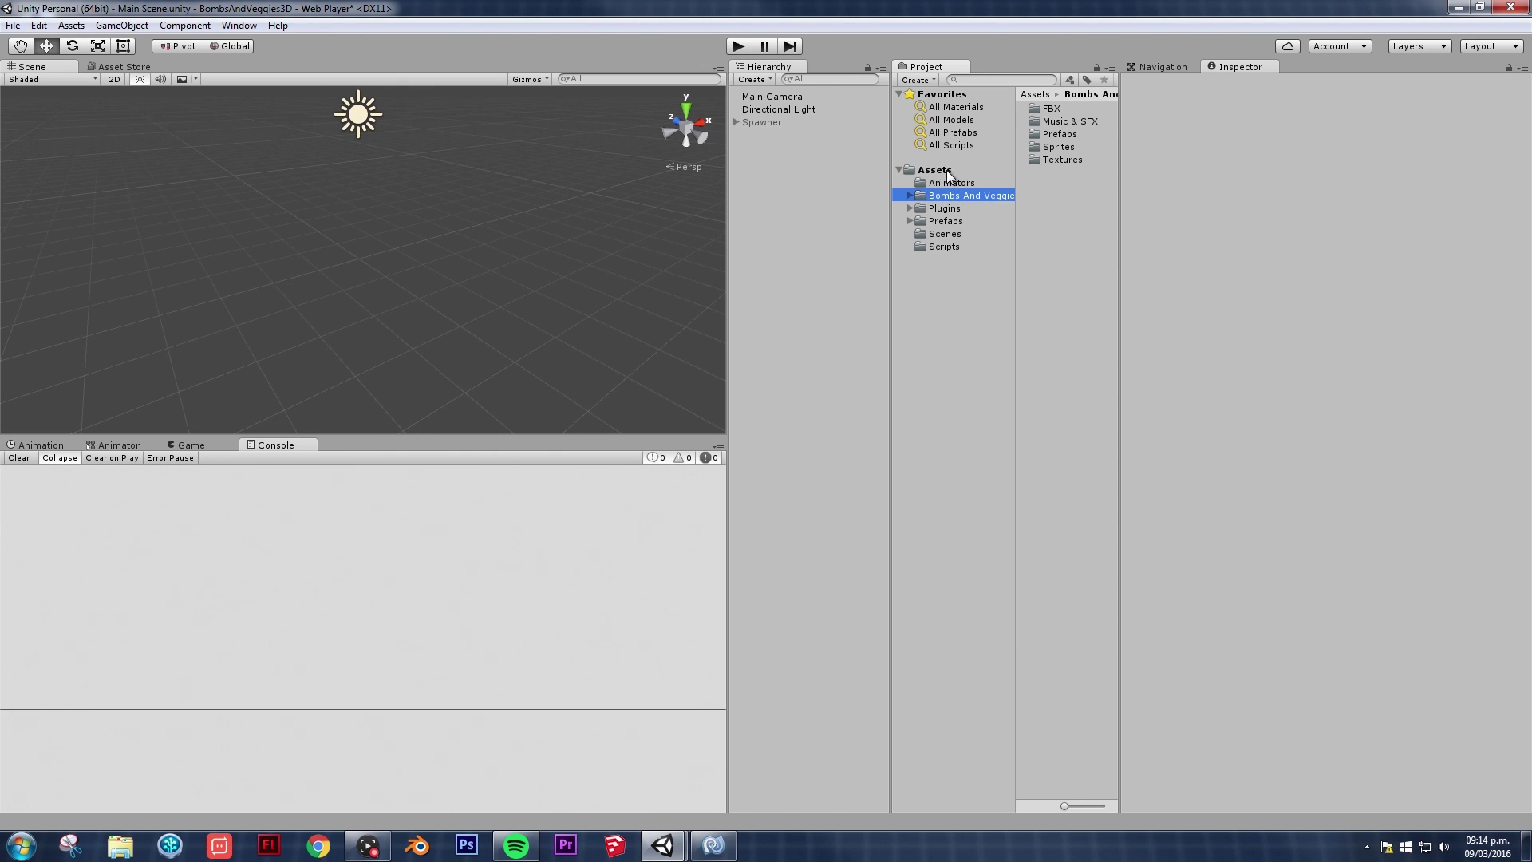
click(948, 169)
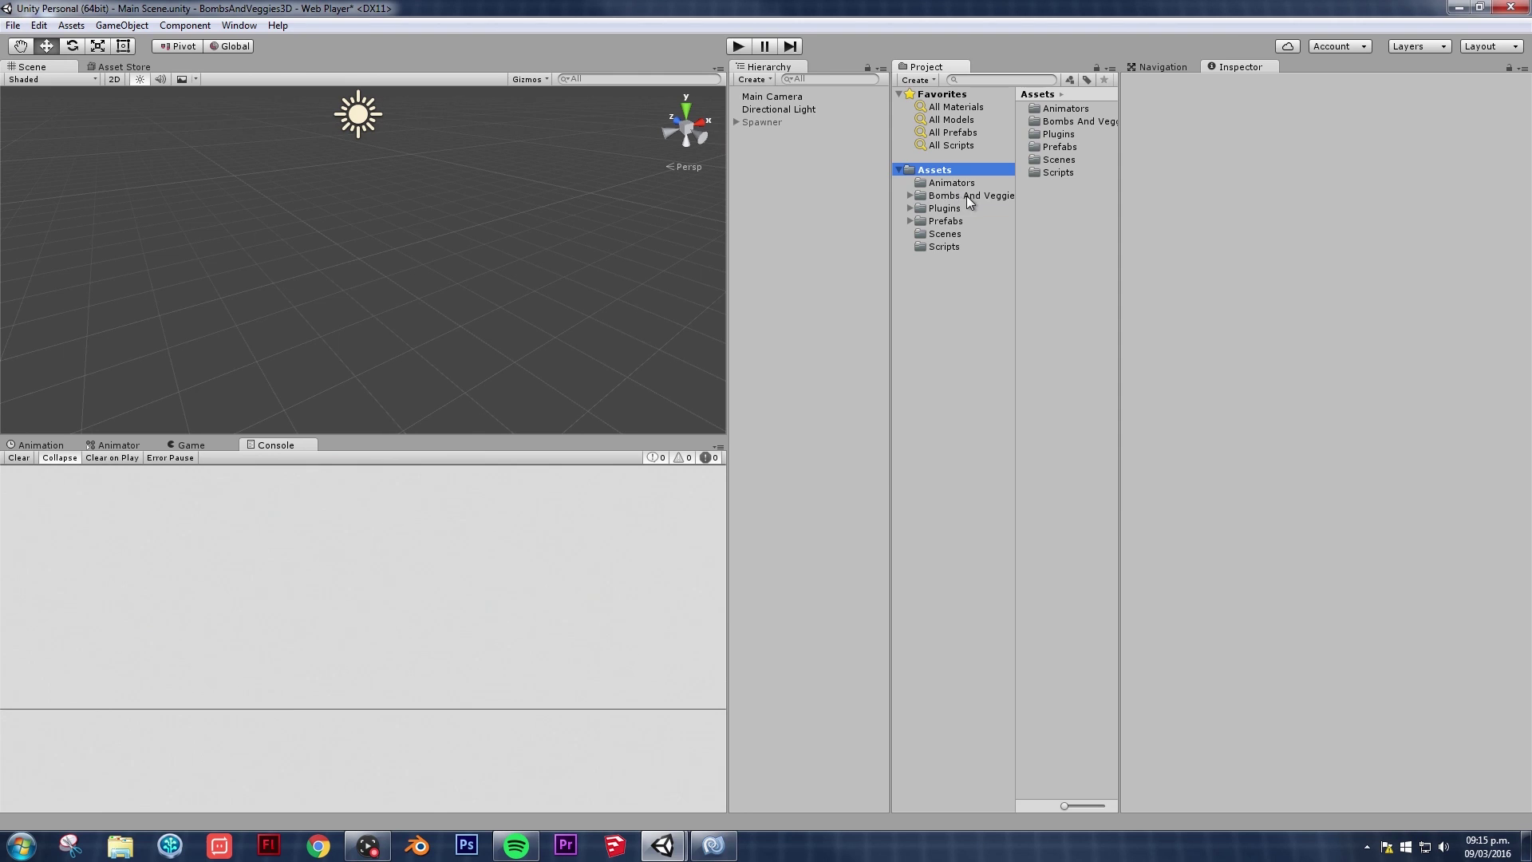
click(967, 197)
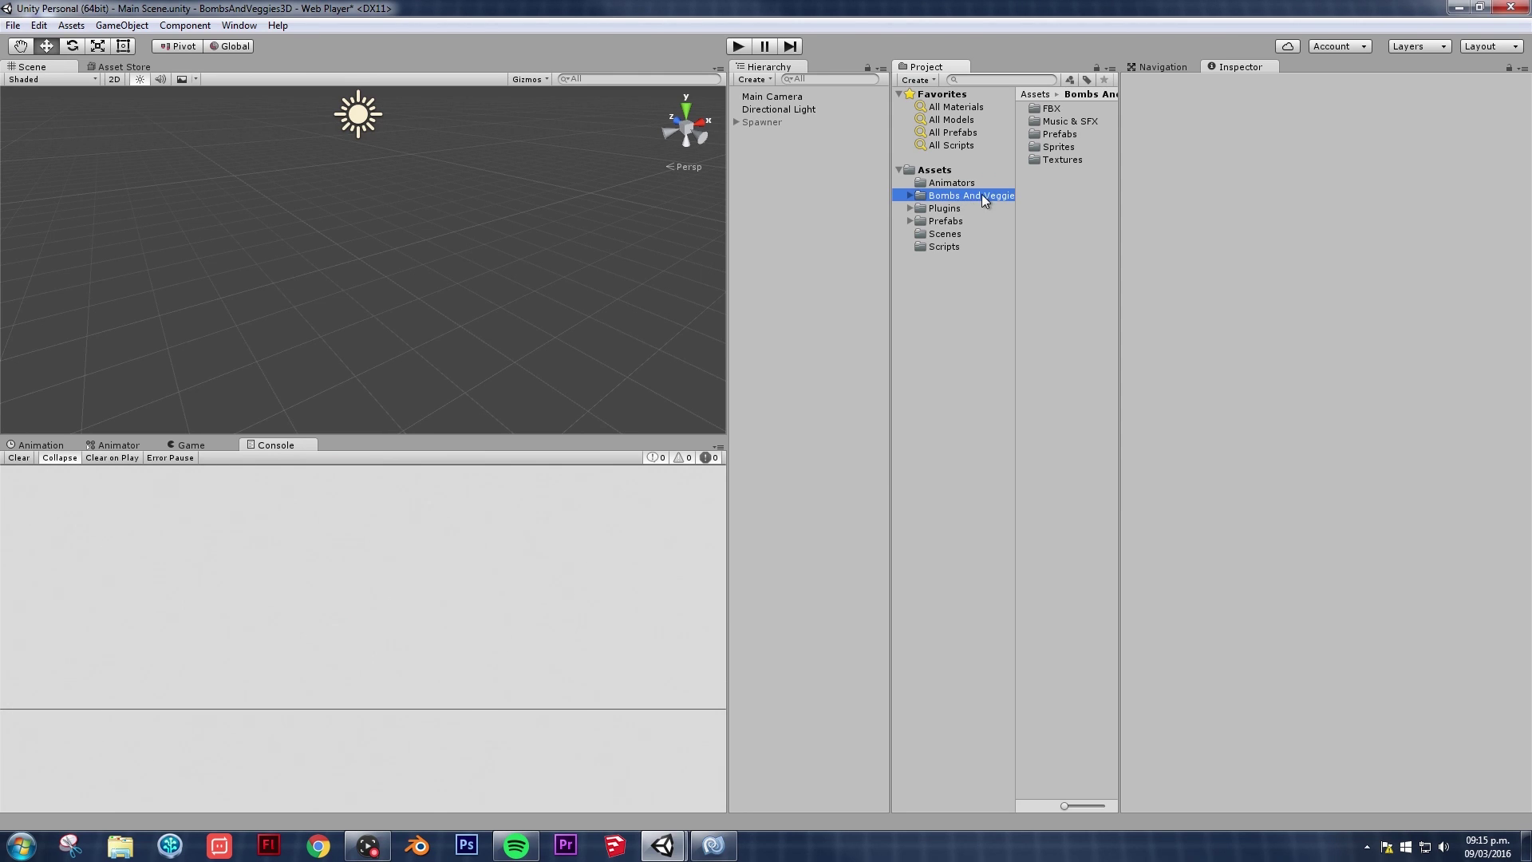
double_click(1070, 134)
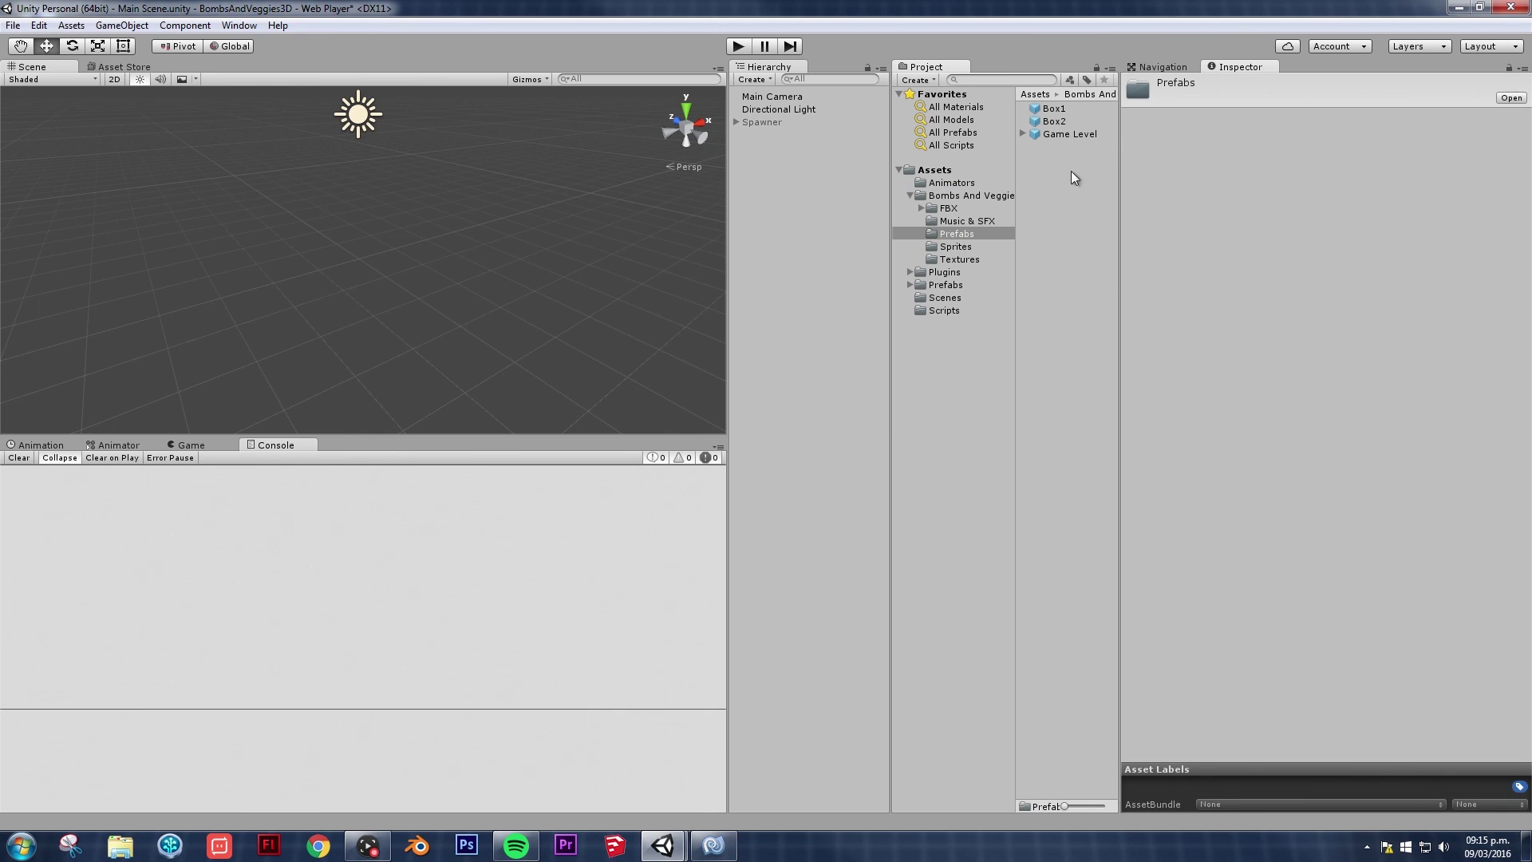
Step: Examine the Game Level prefab with its Level and Level (1) children, and the Box2 prefab
click(1064, 134)
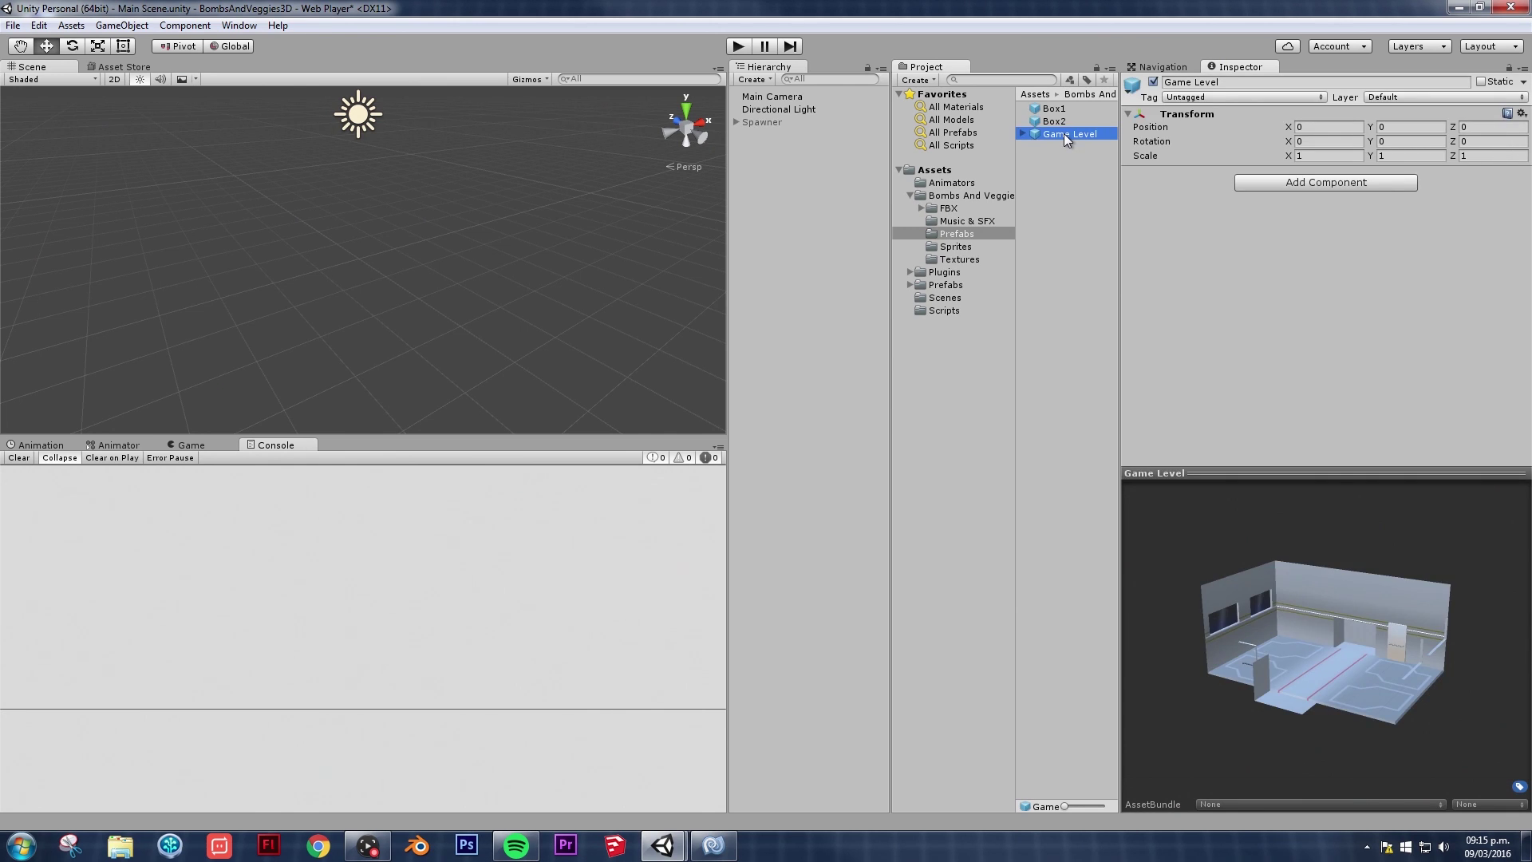
click(1022, 134)
click(1069, 147)
click(1074, 159)
click(1072, 147)
click(1070, 158)
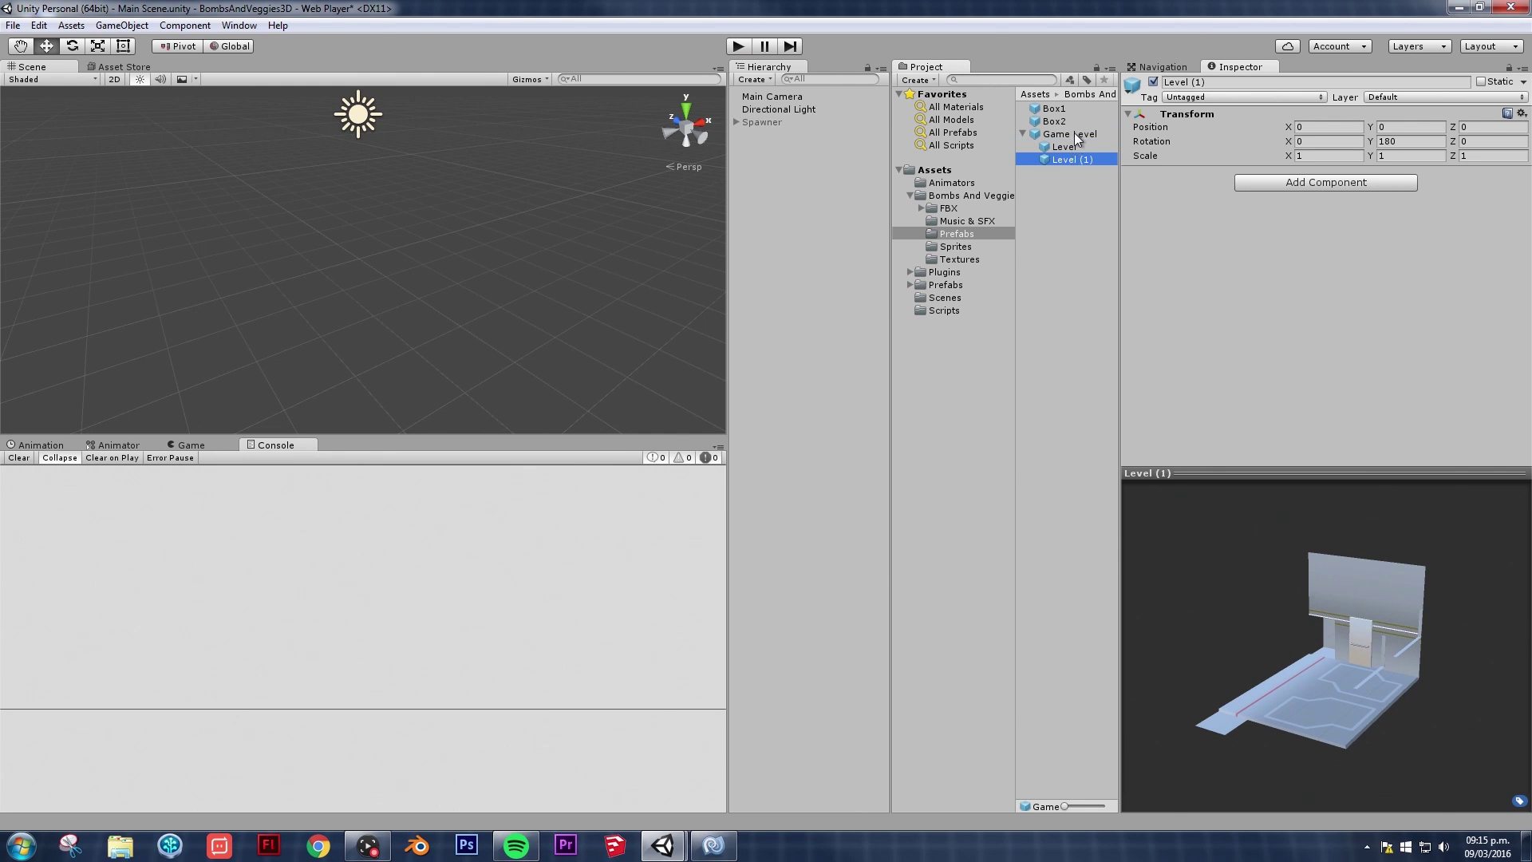
click(1074, 134)
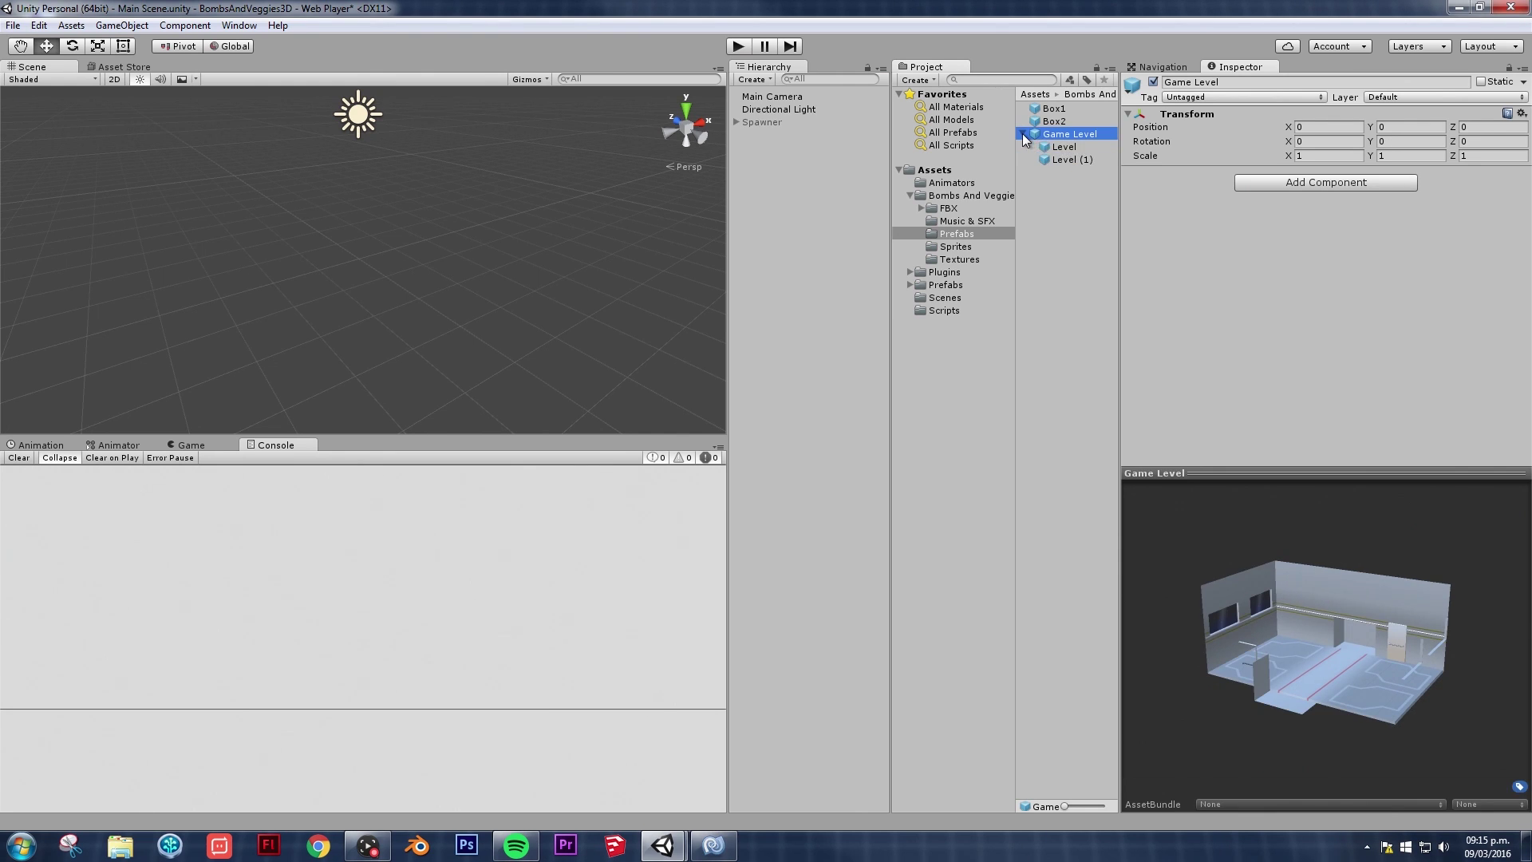
click(1053, 120)
click(1056, 133)
Step: Add the Game Level prefab to the scene at position 0, 0, 0
drag(1089, 132, 797, 212)
mouse_move(499, 197)
alt+mouse_down()
mouse_move(510, 189)
mouse_move(491, 233)
mouse_move(462, 244)
mouse_move(490, 261)
mouse_move(198, 172)
mouse_move(485, 189)
mouse_move(523, 224)
mouse_move(516, 160)
mouse_move(542, 191)
mouse_move(480, 208)
mouse_move(478, 258)
mouse_move(510, 209)
alt+mouse_up()
scroll(485, 188, up, 4)
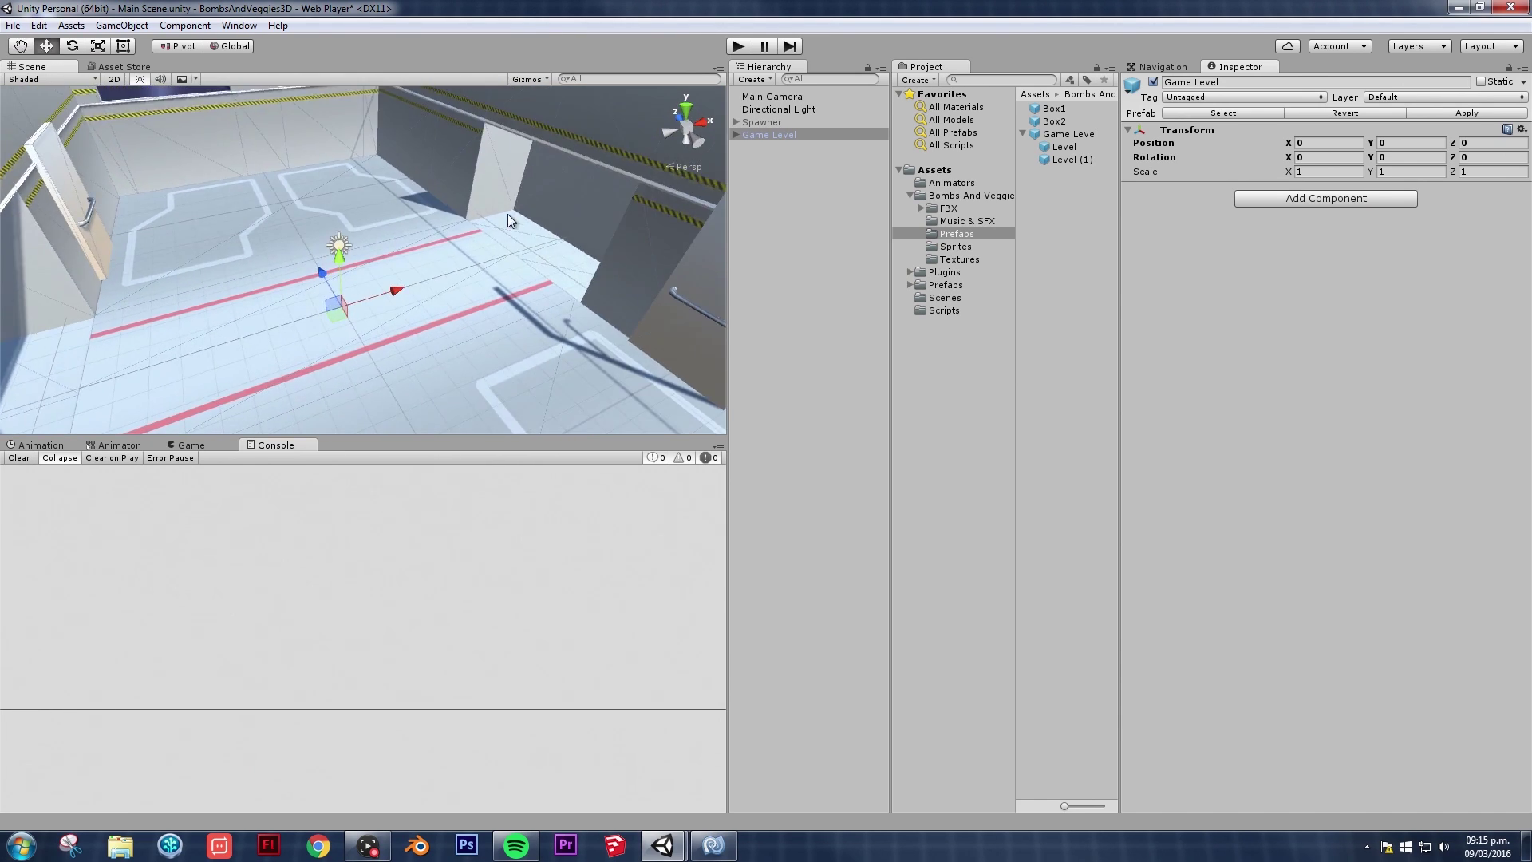
middle_drag(511, 209, 570, 185)
alt+drag(571, 185, 512, 209)
mouse_move(513, 209)
middle_down()
mouse_move(483, 210)
mouse_move(526, 187)
middle_up()
Step: Add the Box2 and Box1 prefabs from the Bombs And Veggies Prefabs folder to the scene at position 0, 0, 0
click(955, 195)
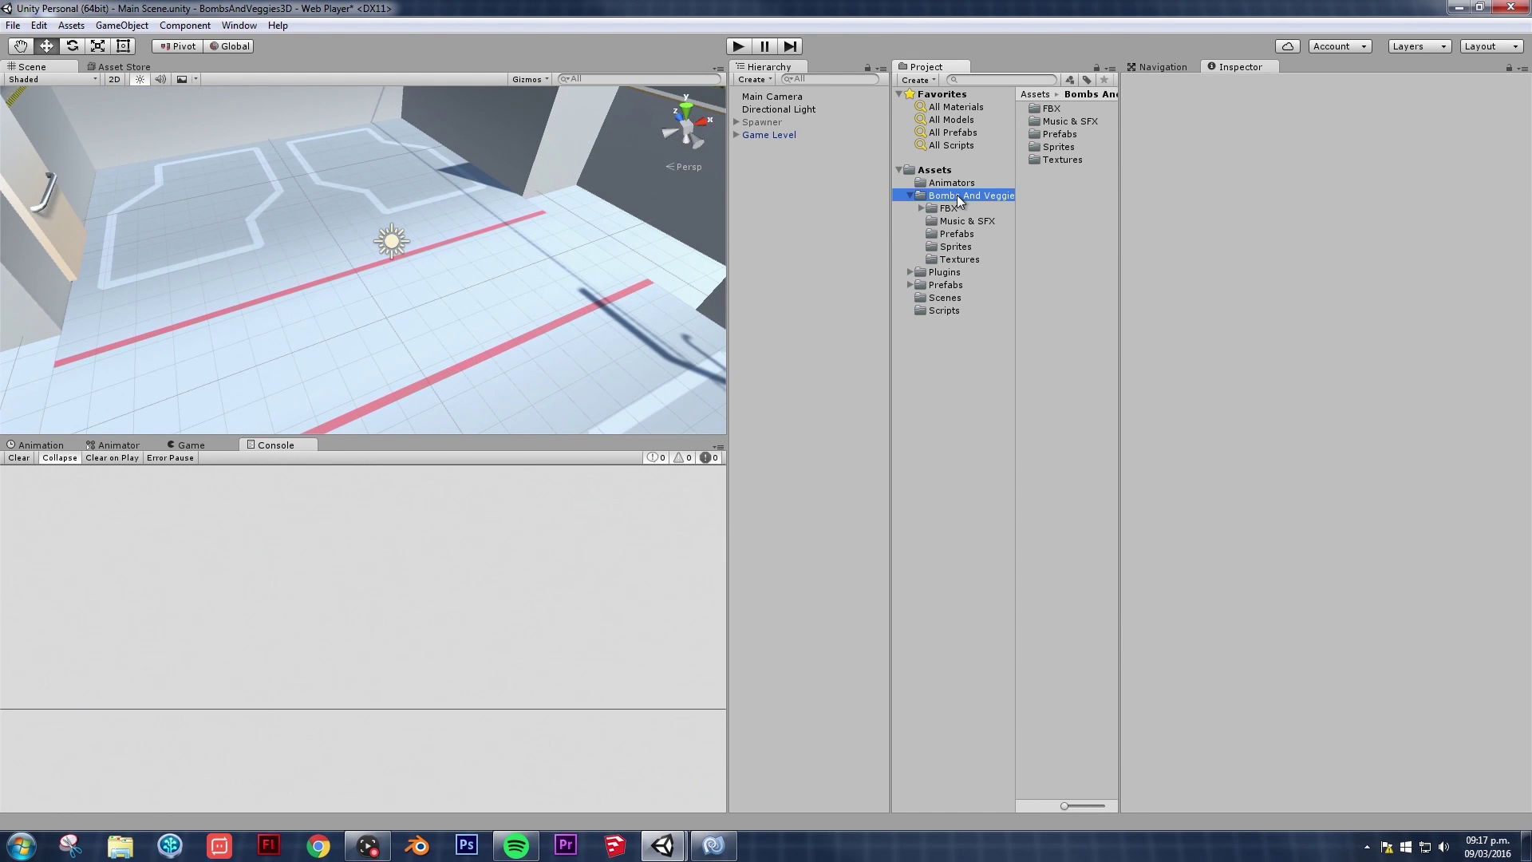
click(1061, 133)
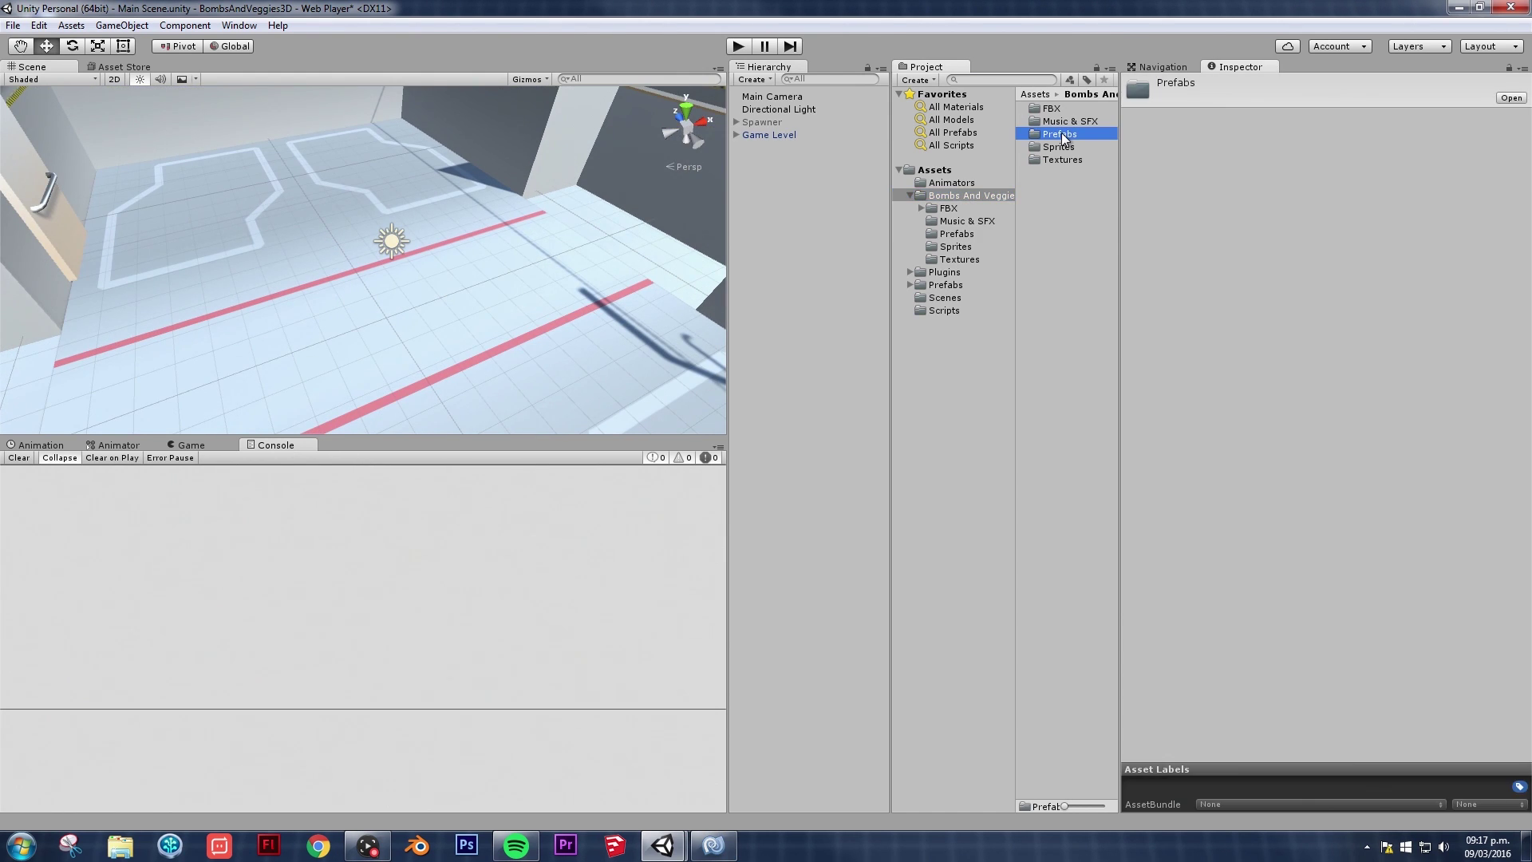
double_click(1060, 132)
click(1024, 134)
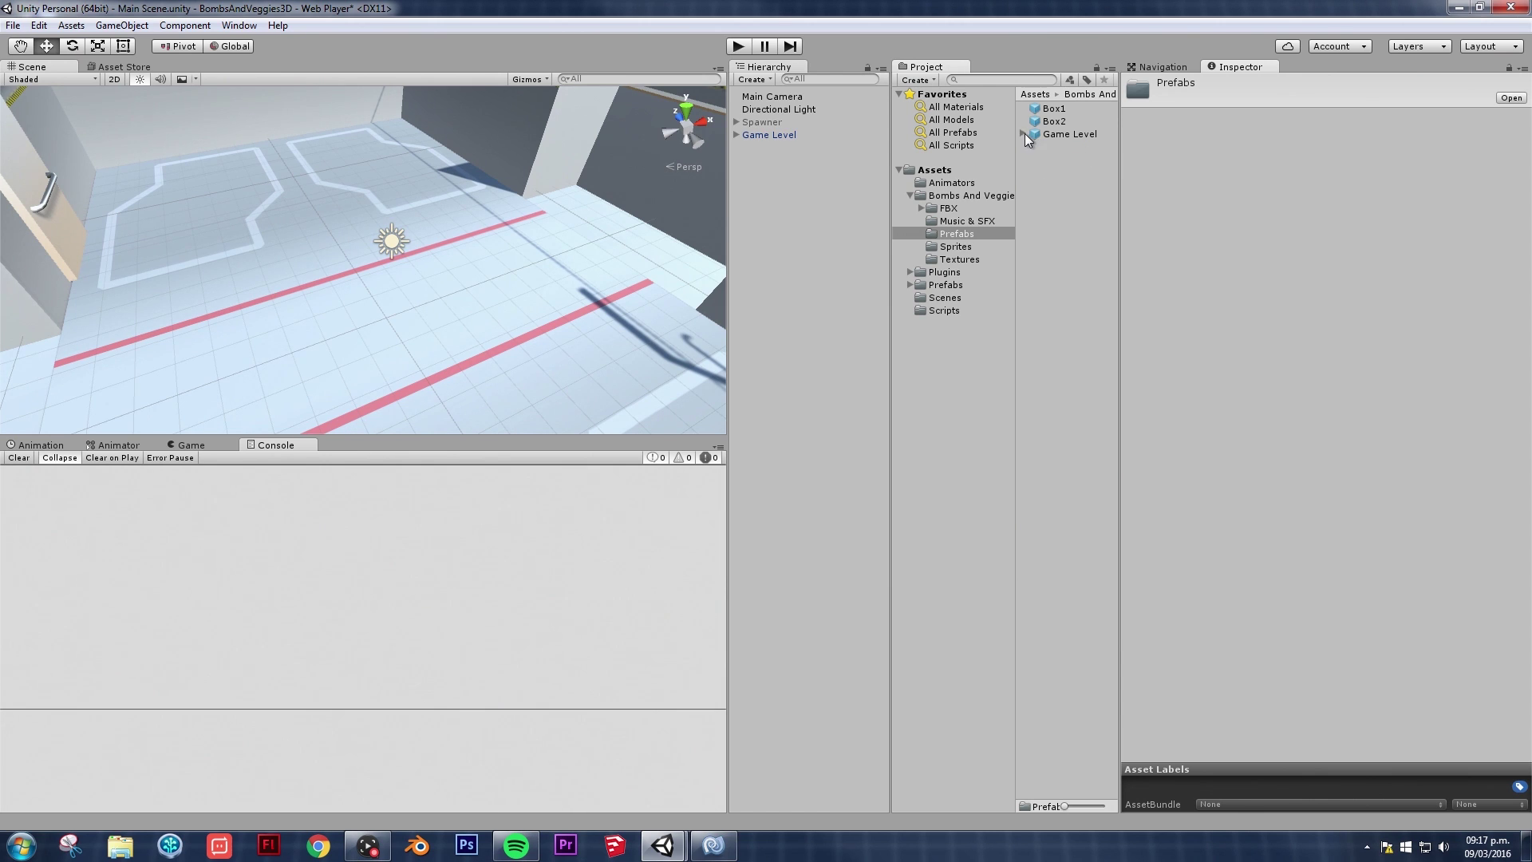
click(1053, 121)
drag(1060, 125, 794, 225)
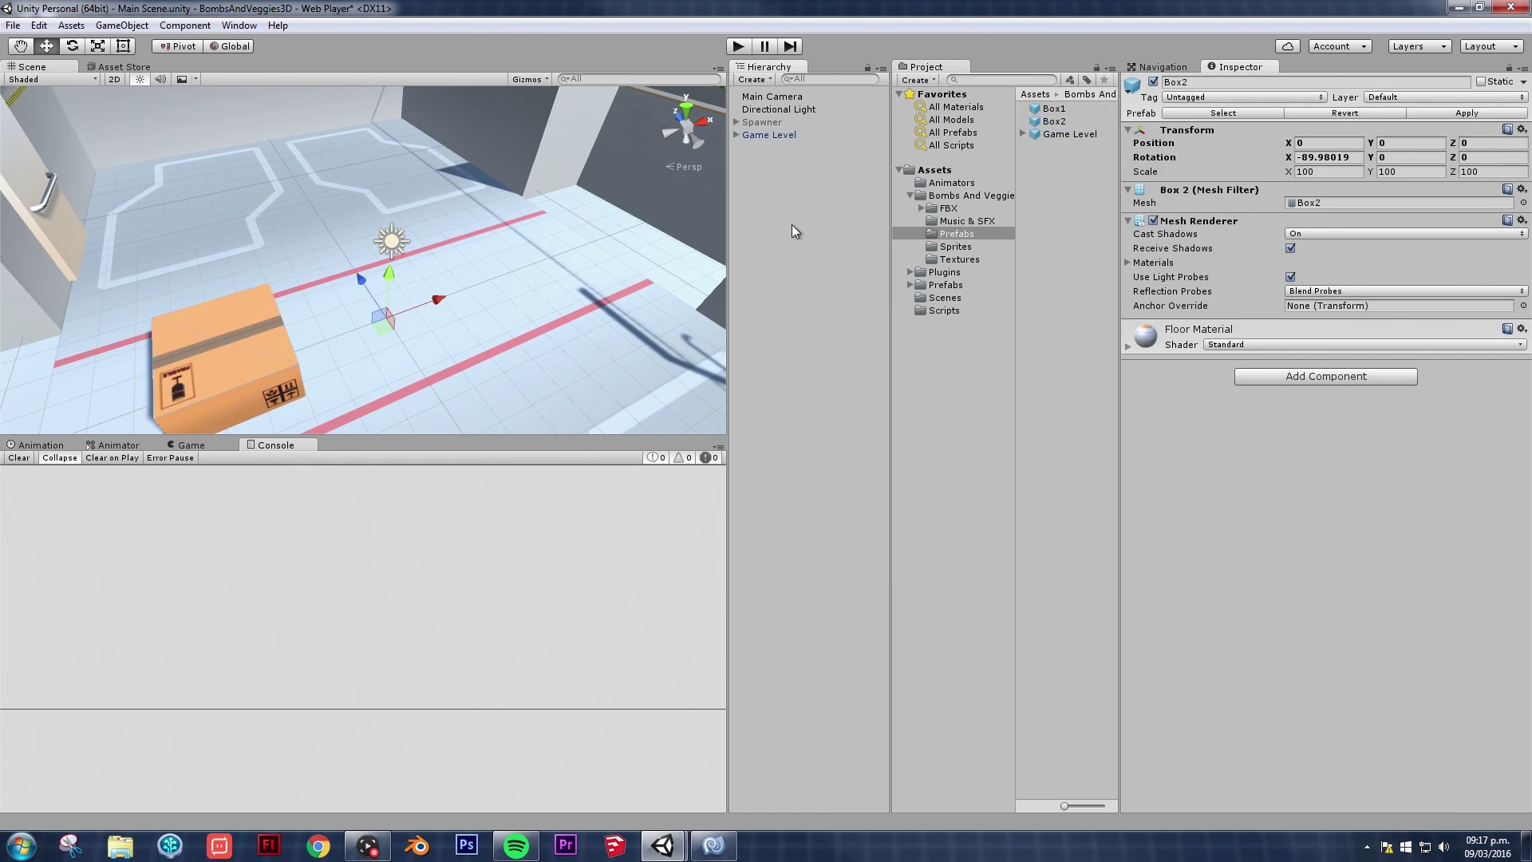
drag(1053, 109, 514, 275)
Step: Examine the two cardboard boxes placed on the level floor
middle_drag(515, 275, 520, 217)
alt+drag(520, 217, 486, 211)
alt+drag(354, 252, 473, 271)
scroll(514, 290, up, 4)
scroll(473, 270, up, 4)
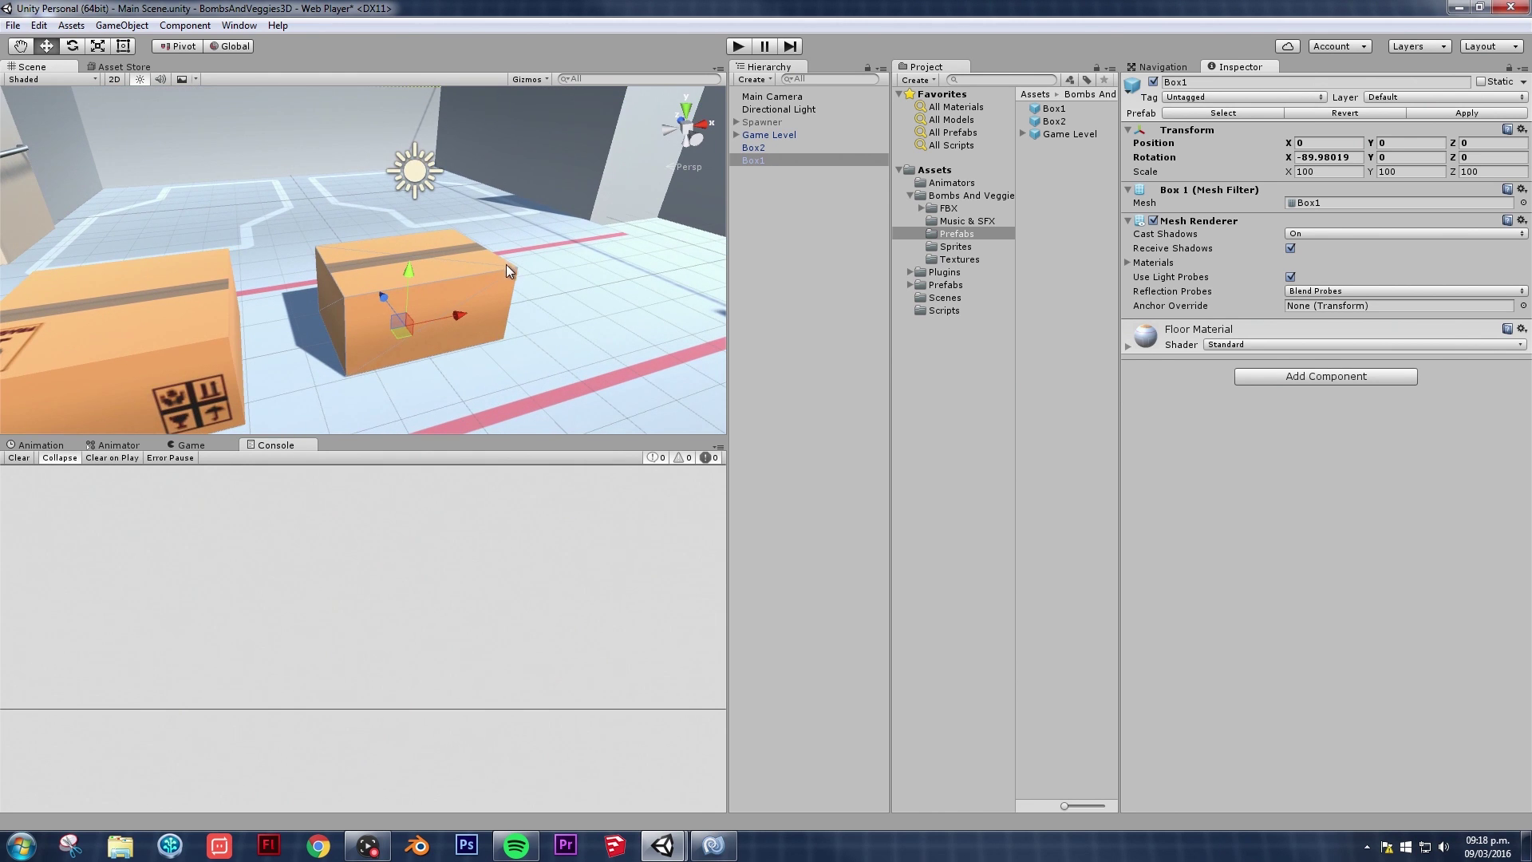
click(165, 297)
click(461, 269)
scroll(460, 269, down, 5)
alt+drag(458, 270, 513, 284)
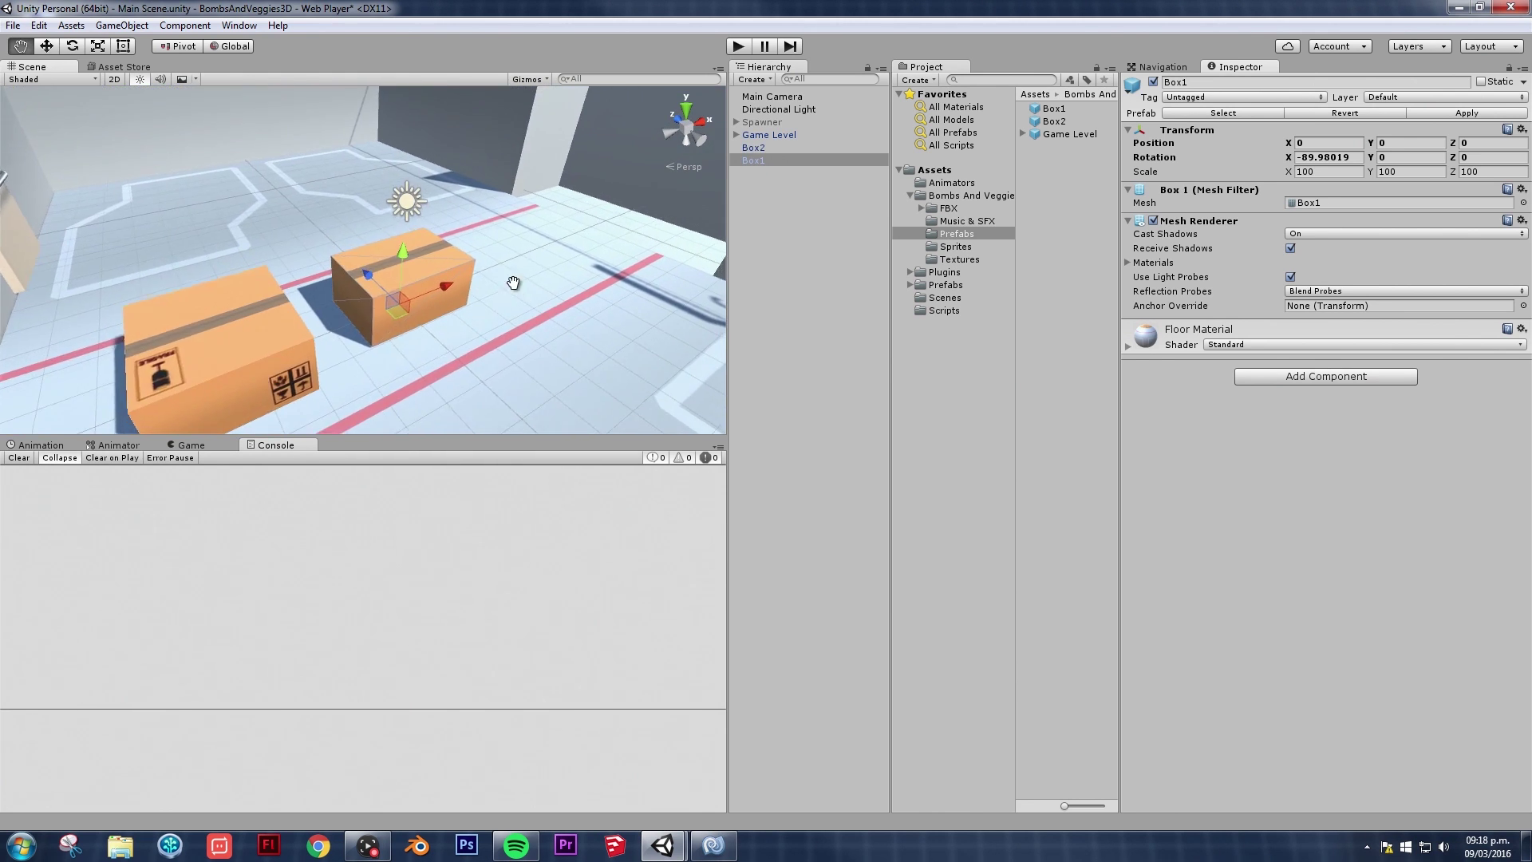
Step: Move Box1 along the Z axis to 8.47, away from Box2 toward the back of the room
middle_drag(513, 284, 491, 272)
scroll(492, 271, up, 3)
key(e)
key(w)
scroll(478, 272, down, 1)
alt+drag(462, 272, 523, 308)
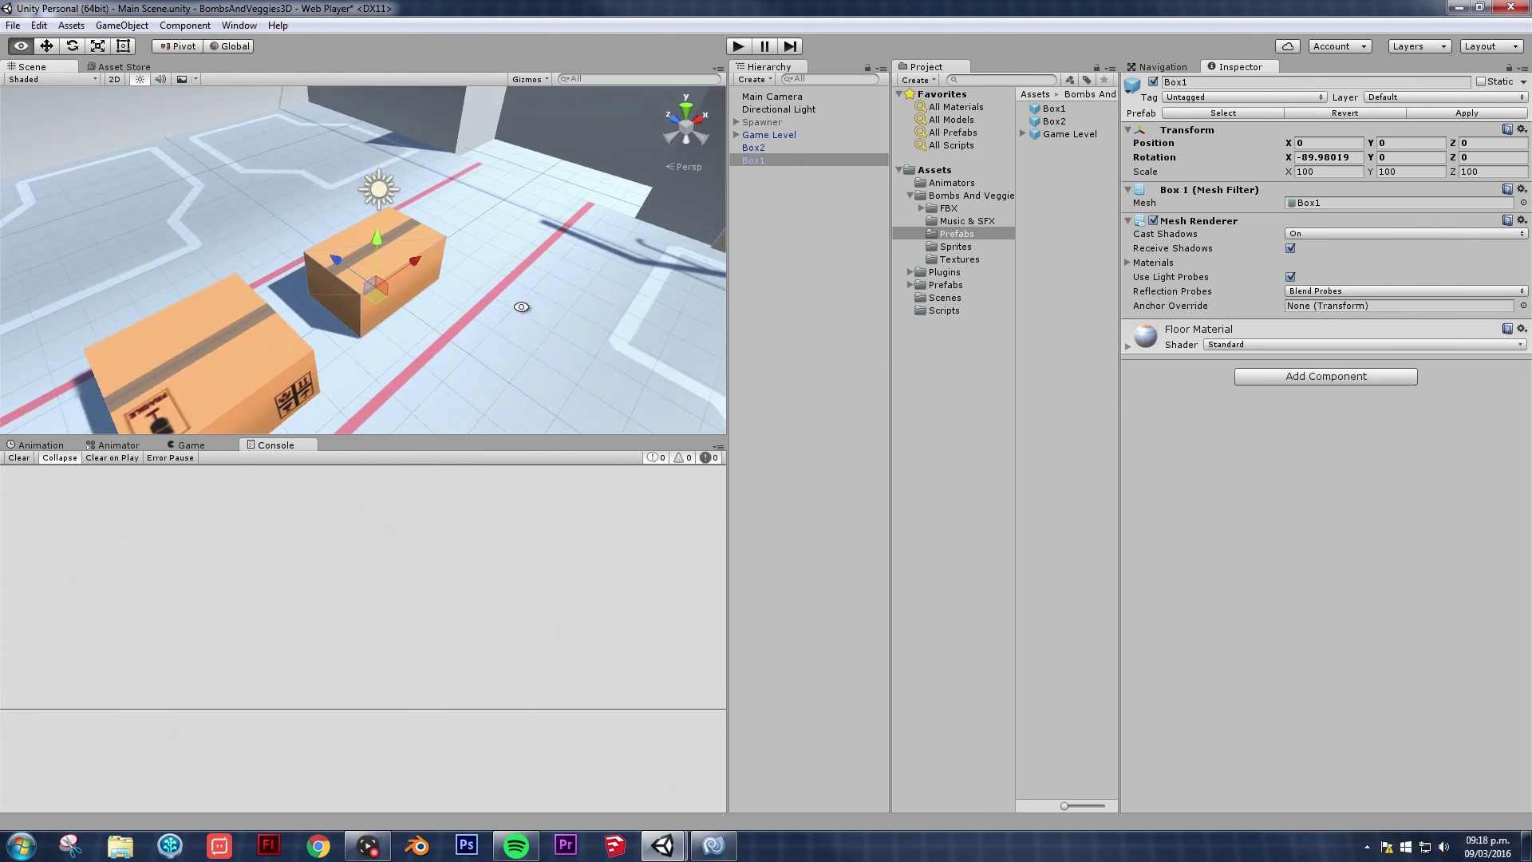
middle_drag(378, 270, 500, 303)
drag(426, 289, 245, 217)
scroll(410, 216, down, 2)
scroll(410, 215, down, 3)
key(ctrl+z)
alt+drag(410, 216, 344, 173)
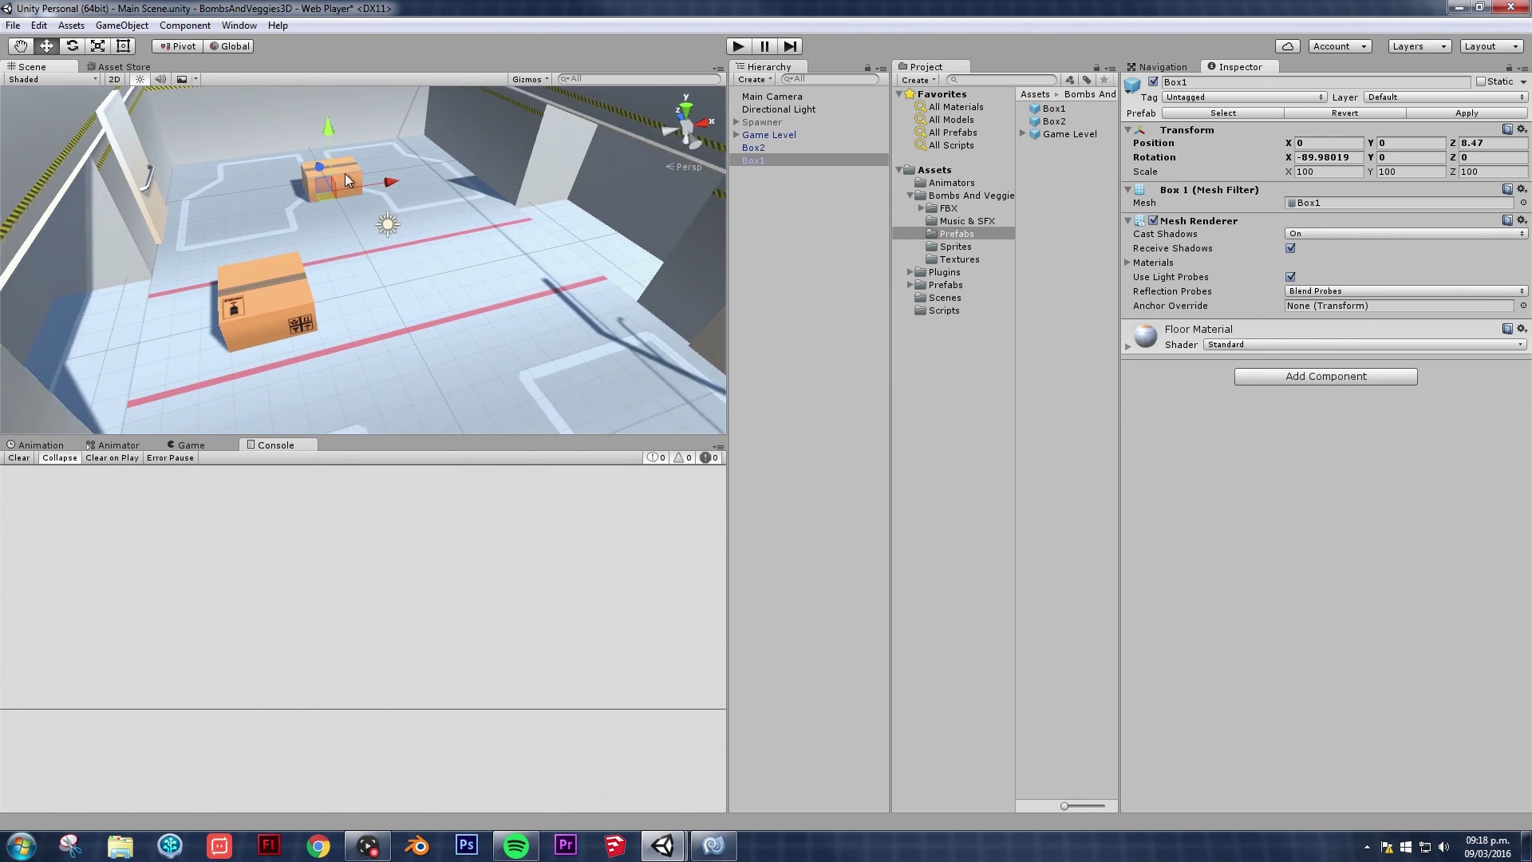
click(299, 293)
alt+drag(299, 294, 408, 279)
scroll(434, 284, down, 3)
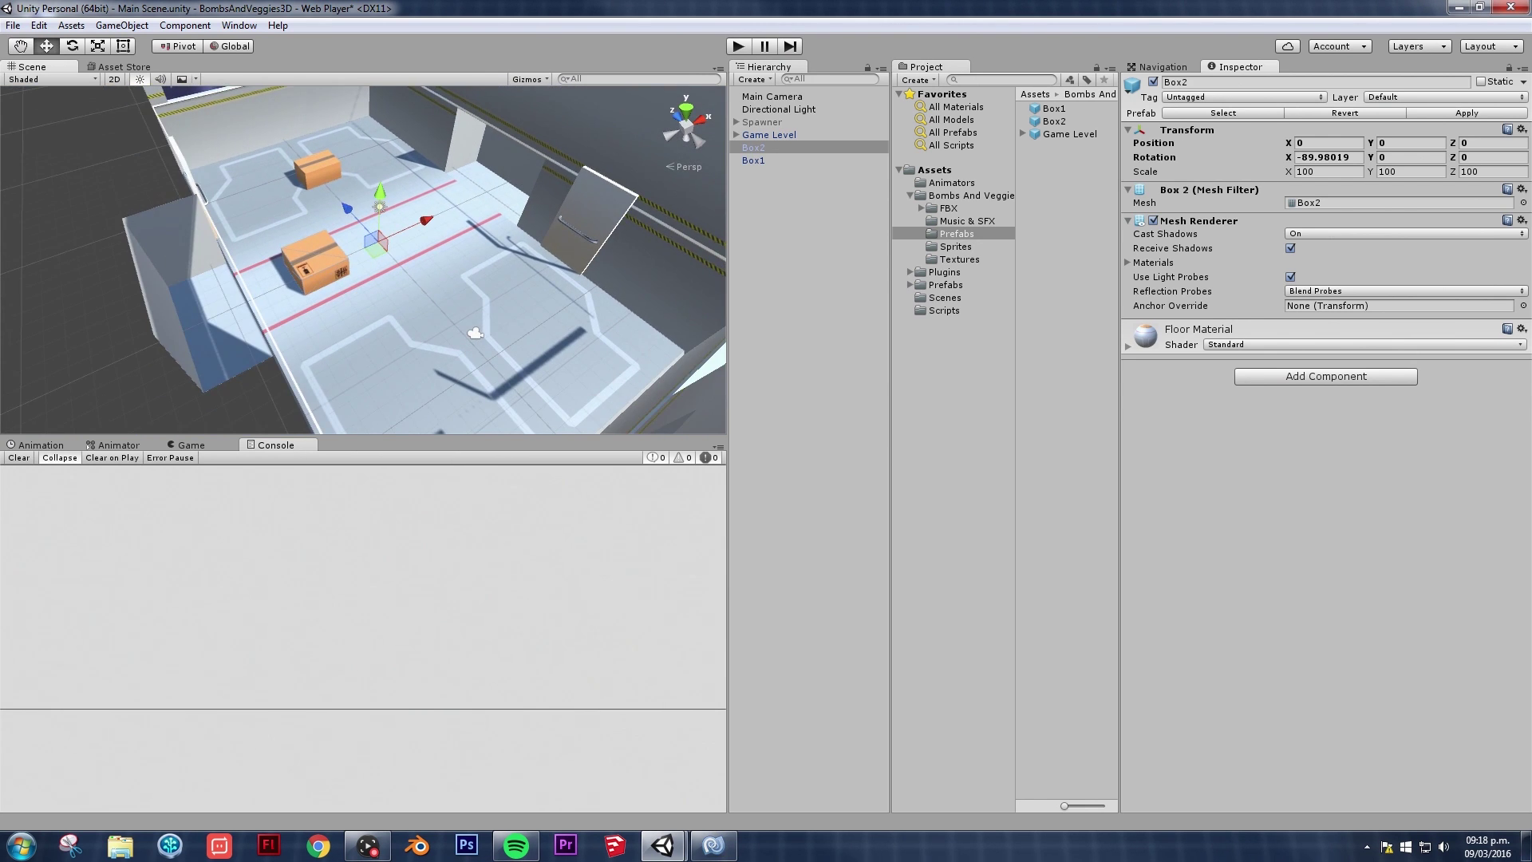
scroll(522, 293, down, 4)
scroll(521, 293, up, 3)
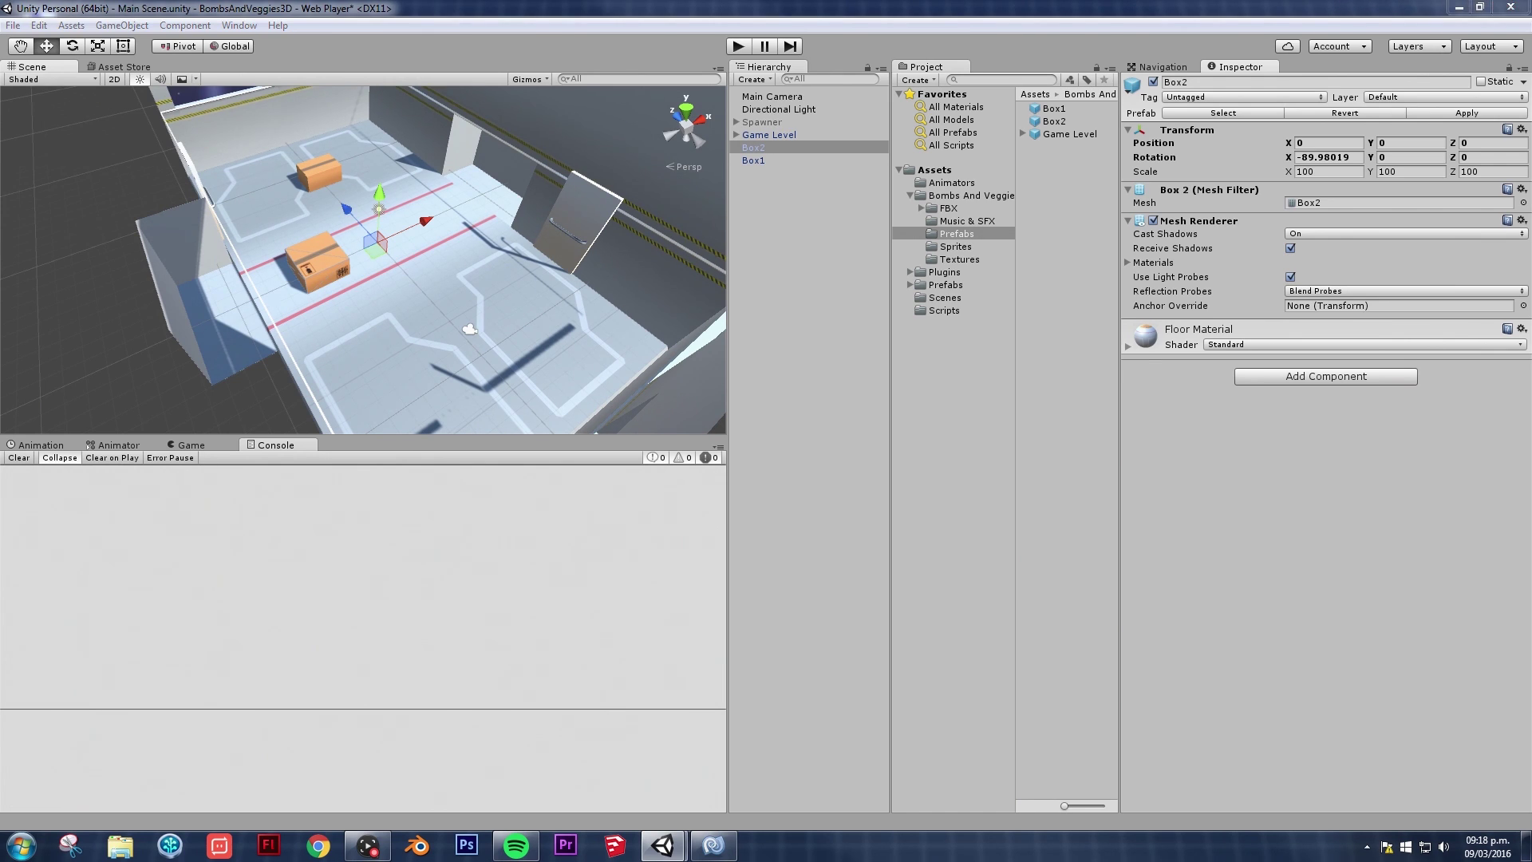
Step: Start the game in an enlarged floating Game window and examine how the boxes are arranged around the conveyor belt
drag(1531, 157, 451, 308)
drag(624, 438, 1427, 772)
drag(986, 200, 798, 95)
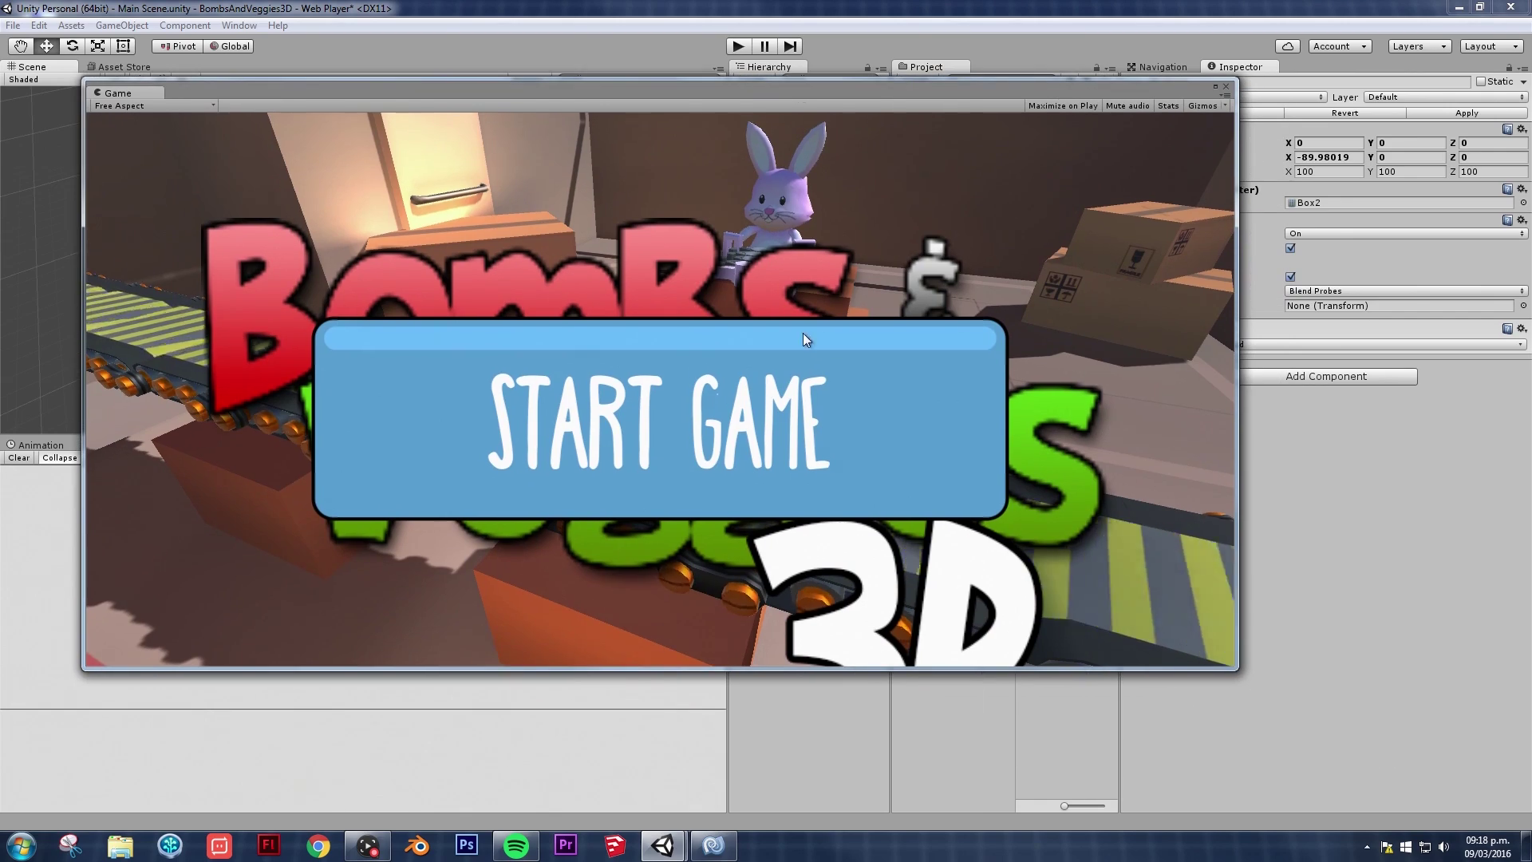
click(887, 410)
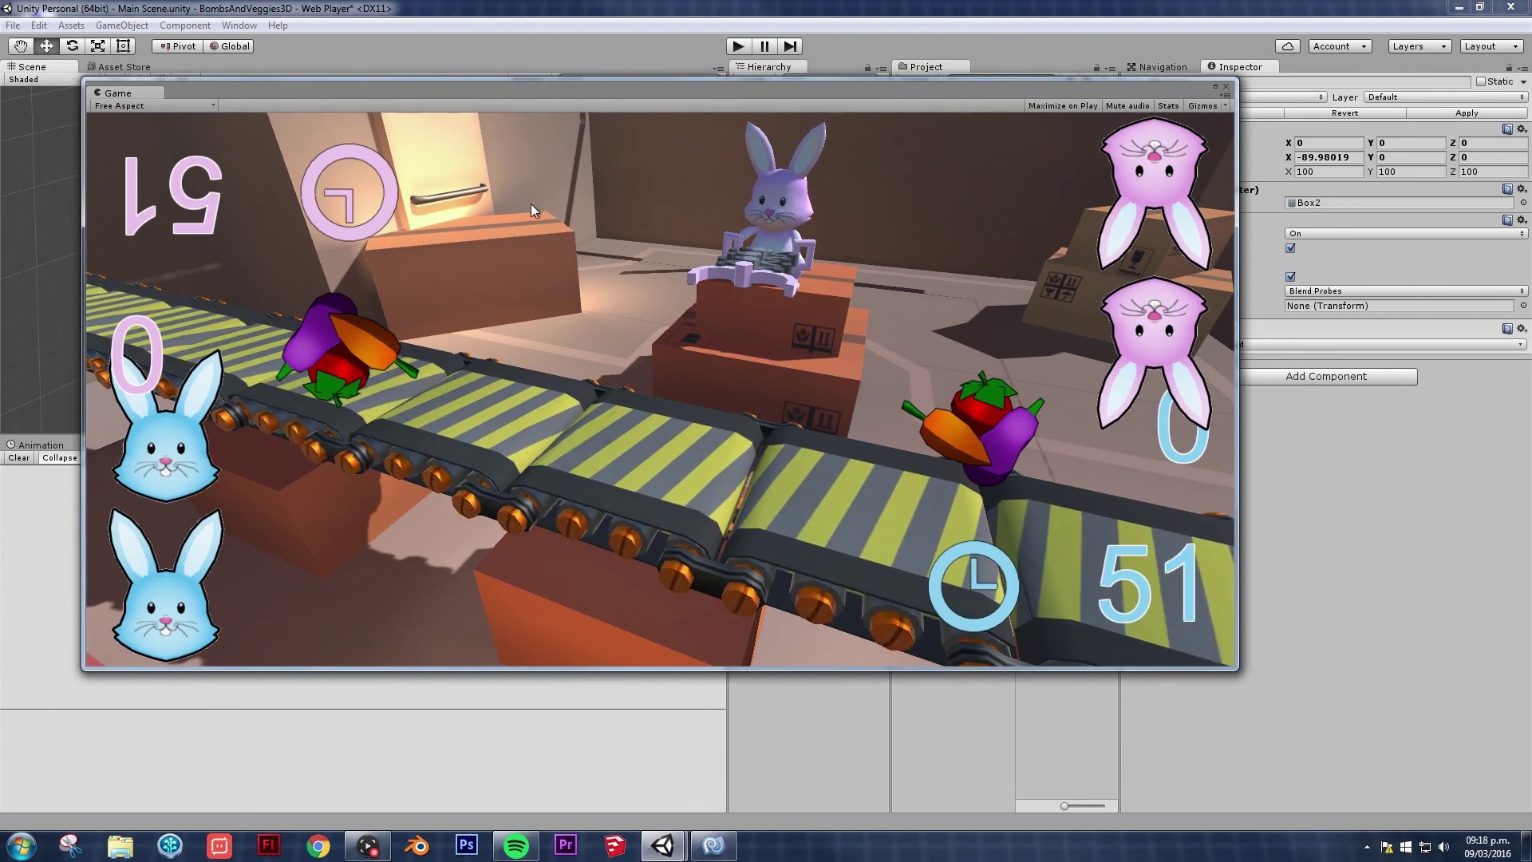
drag(699, 672, 698, 802)
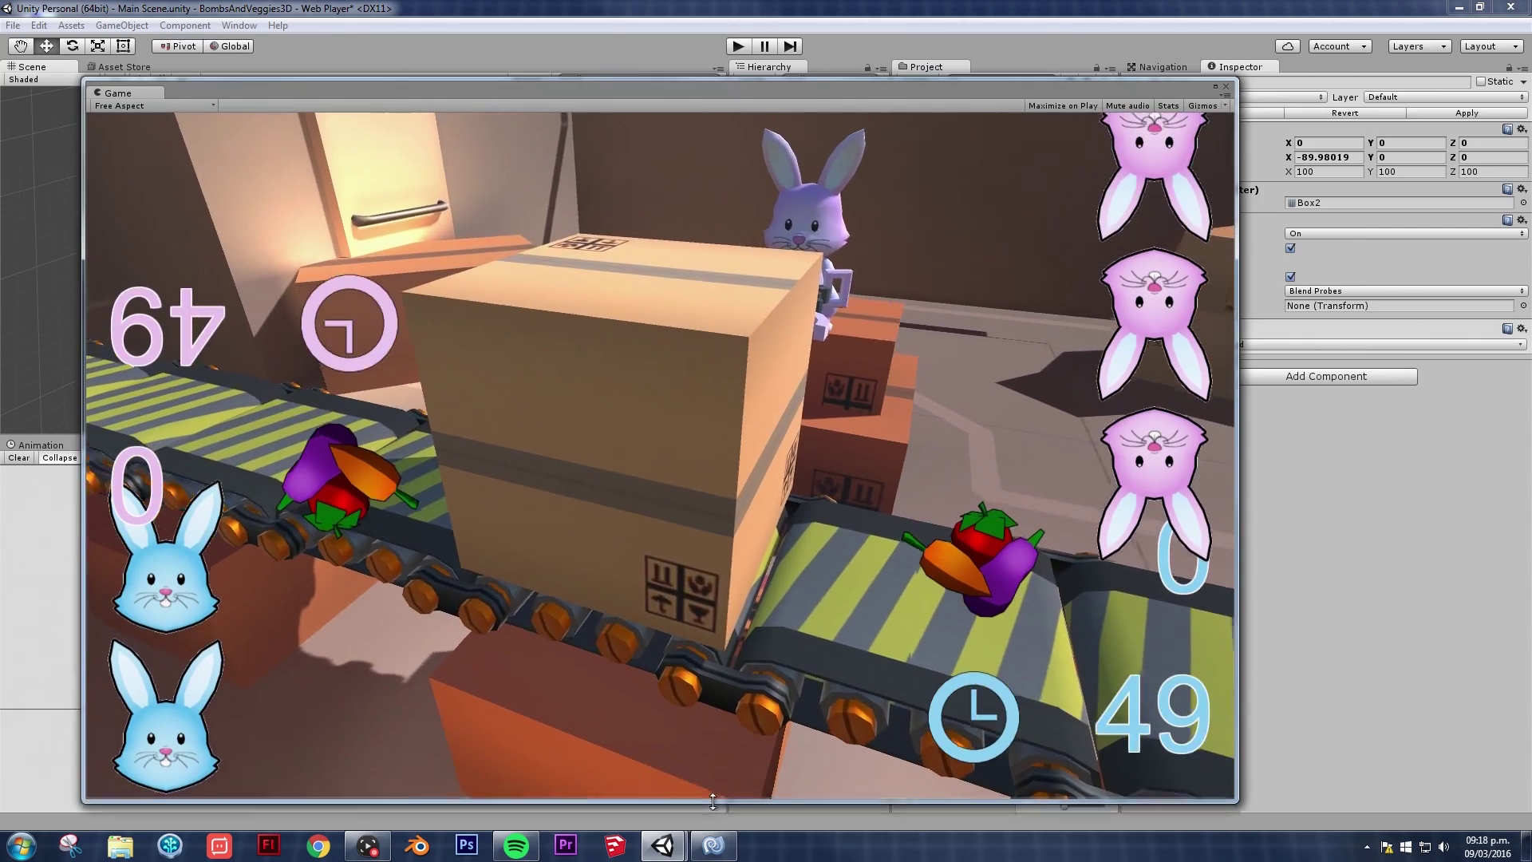
drag(797, 91, 874, 42)
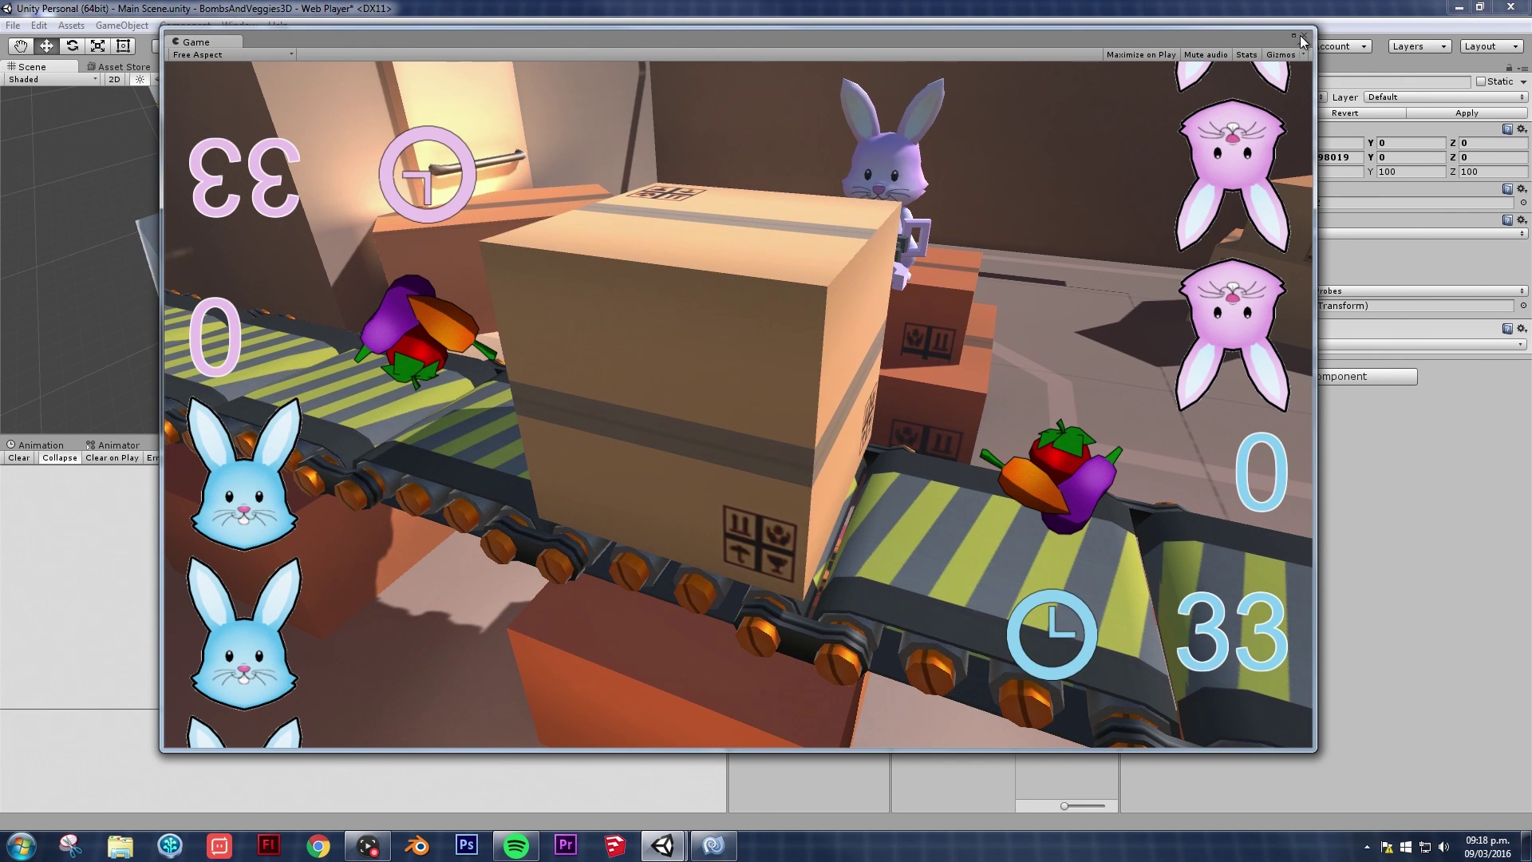
key(ctrl+p)
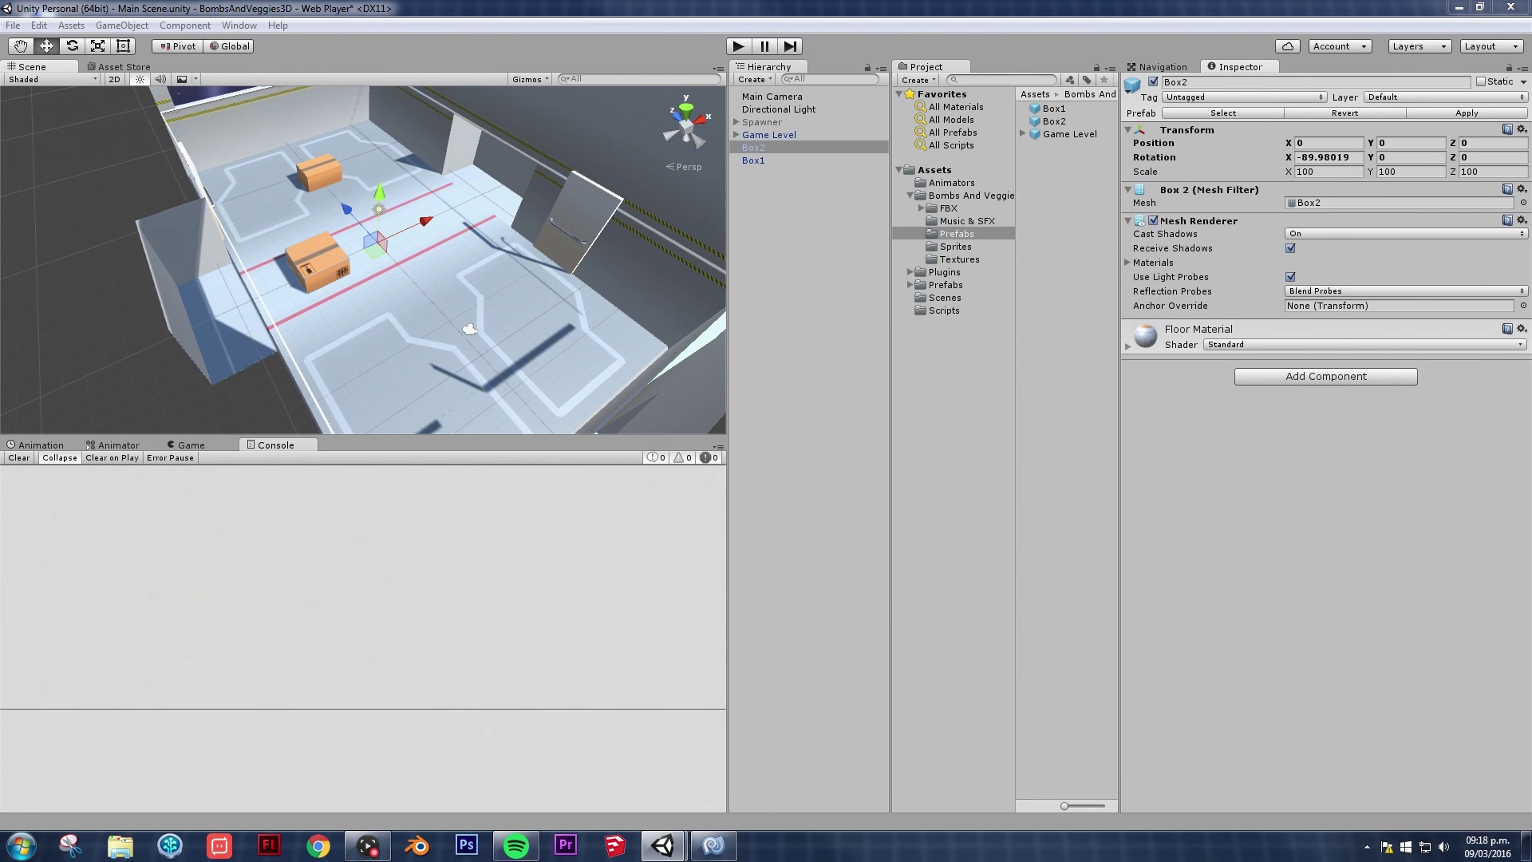
click(491, 300)
key(f)
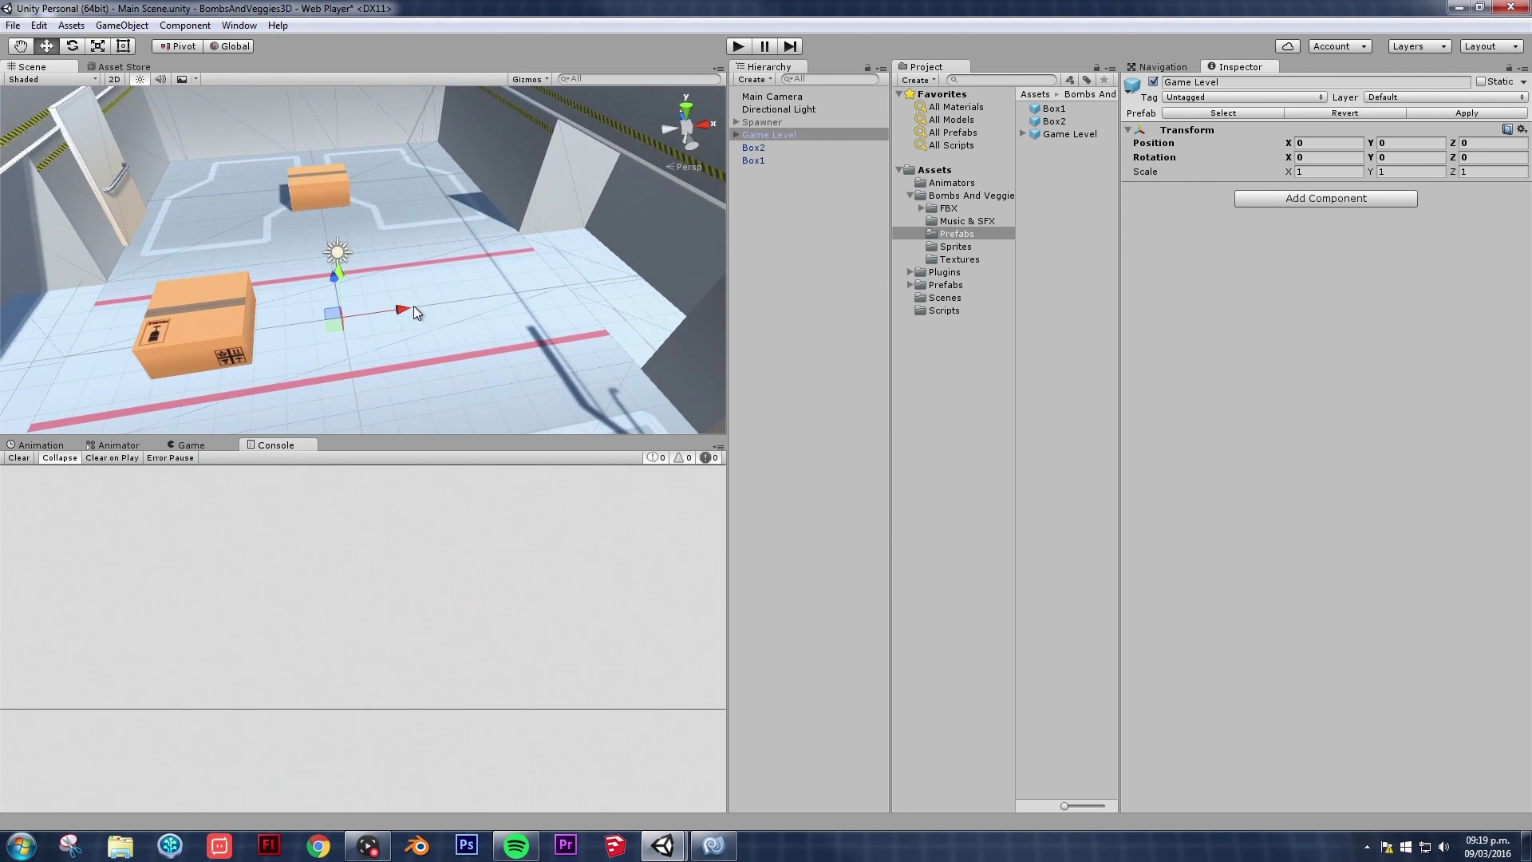
key(Up)
key(Left)
Step: Scale Box1 along its X axis to about 65, working from the top view
click(328, 203)
middle_drag(328, 203, 462, 245)
alt+drag(461, 244, 328, 342)
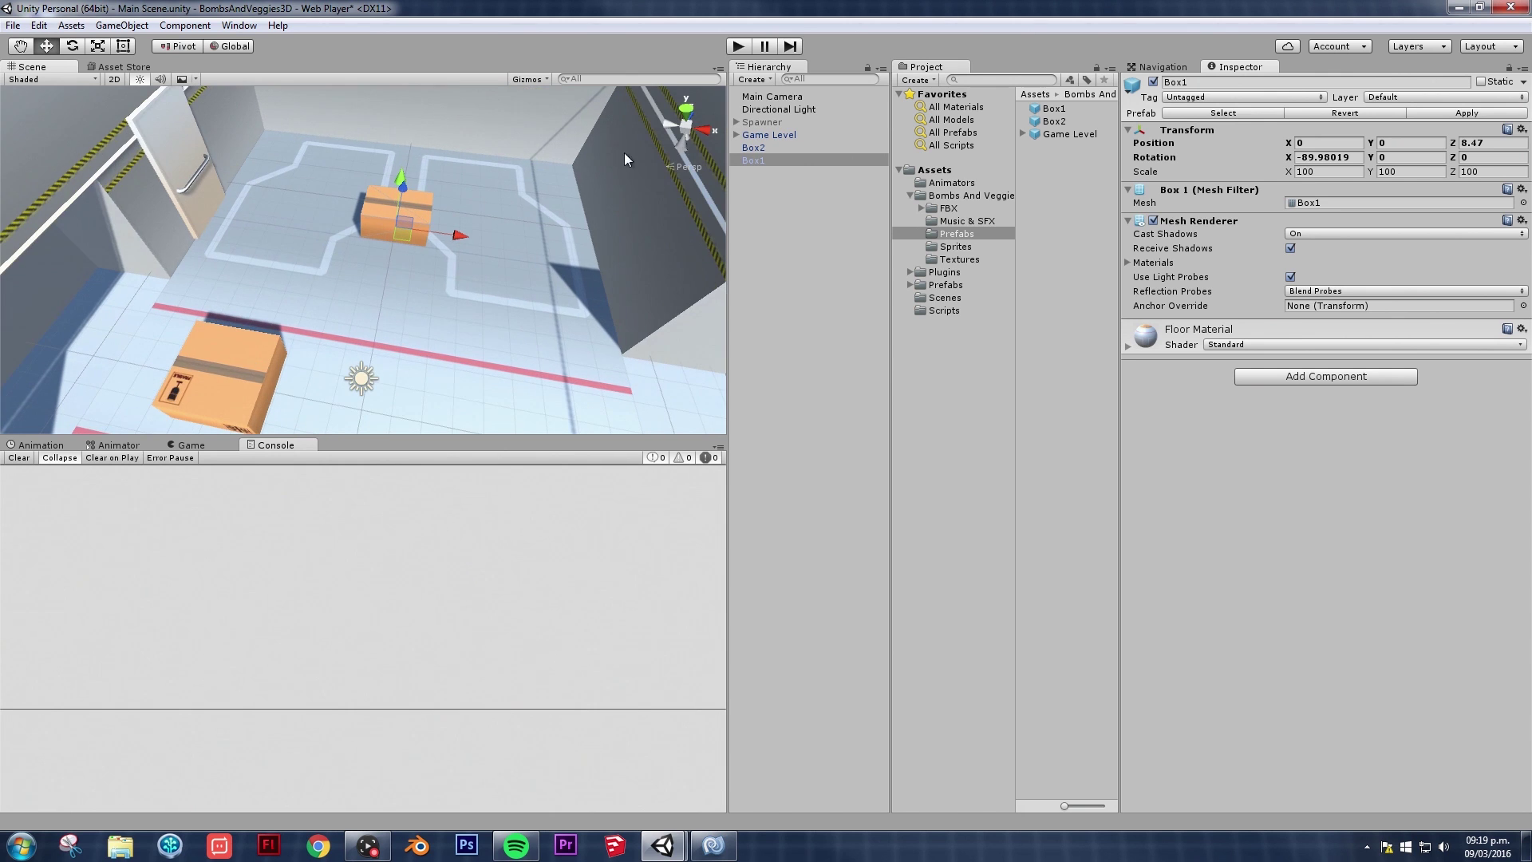
click(687, 110)
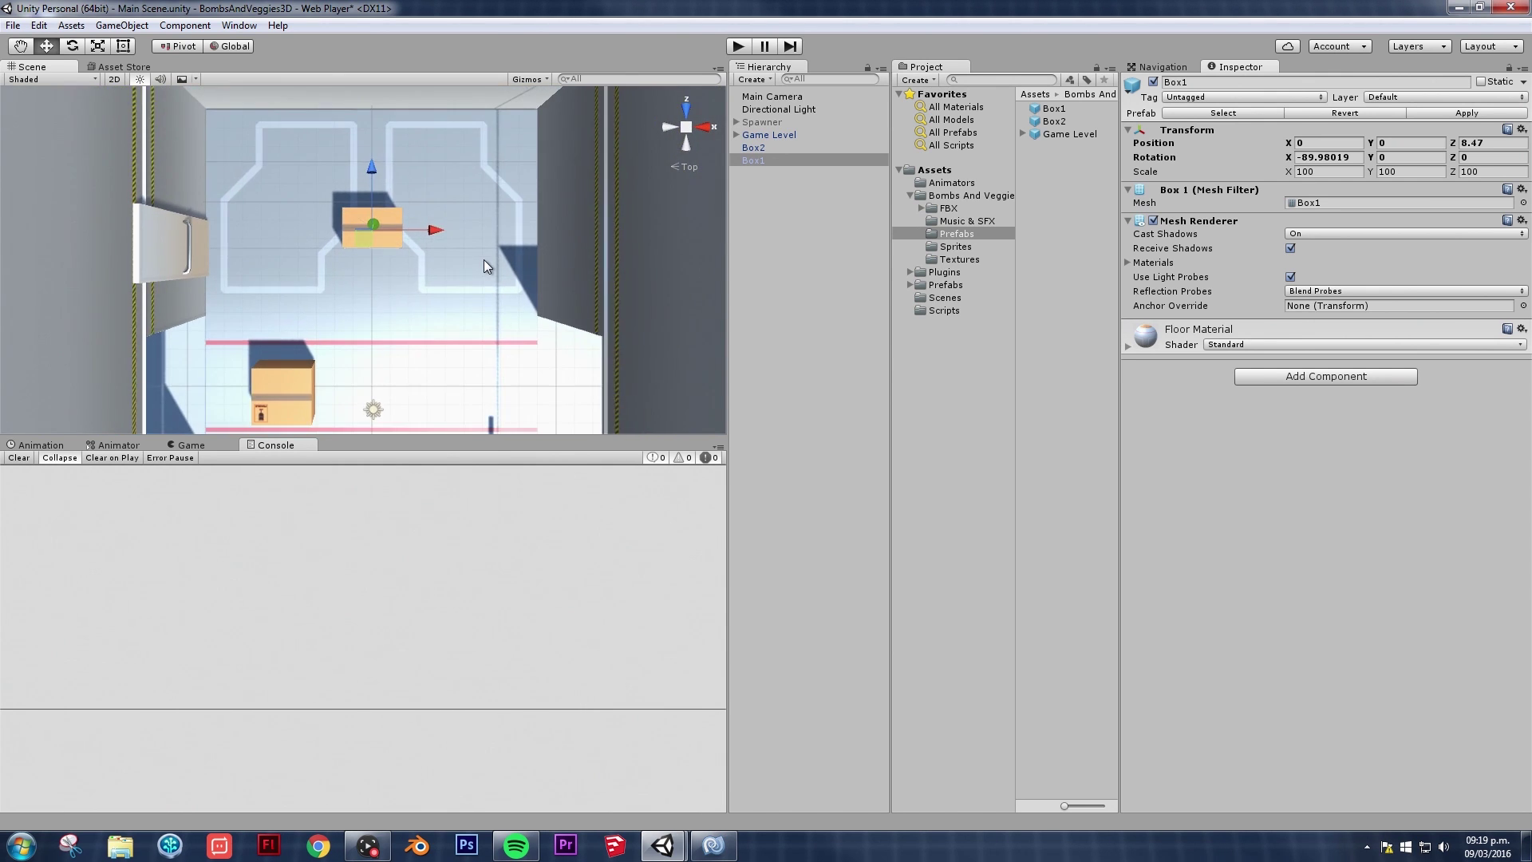
scroll(457, 265, up, 3)
middle_drag(457, 265, 429, 323)
scroll(402, 257, up, 4)
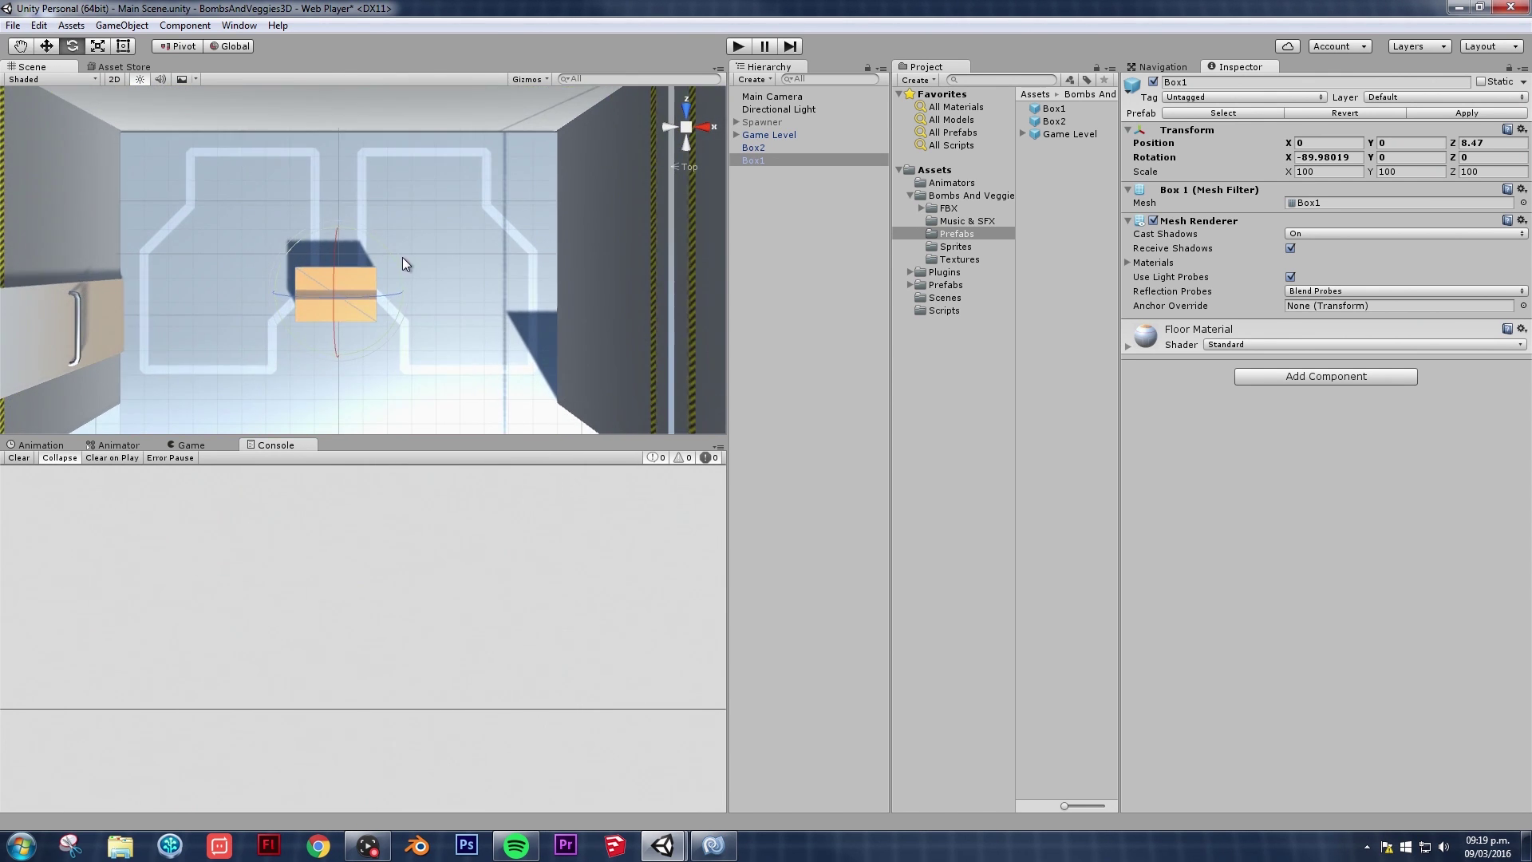
key(r)
drag(441, 297, 423, 298)
scroll(424, 299, down, 1)
scroll(446, 291, down, 2)
key(w)
scroll(447, 290, down, 2)
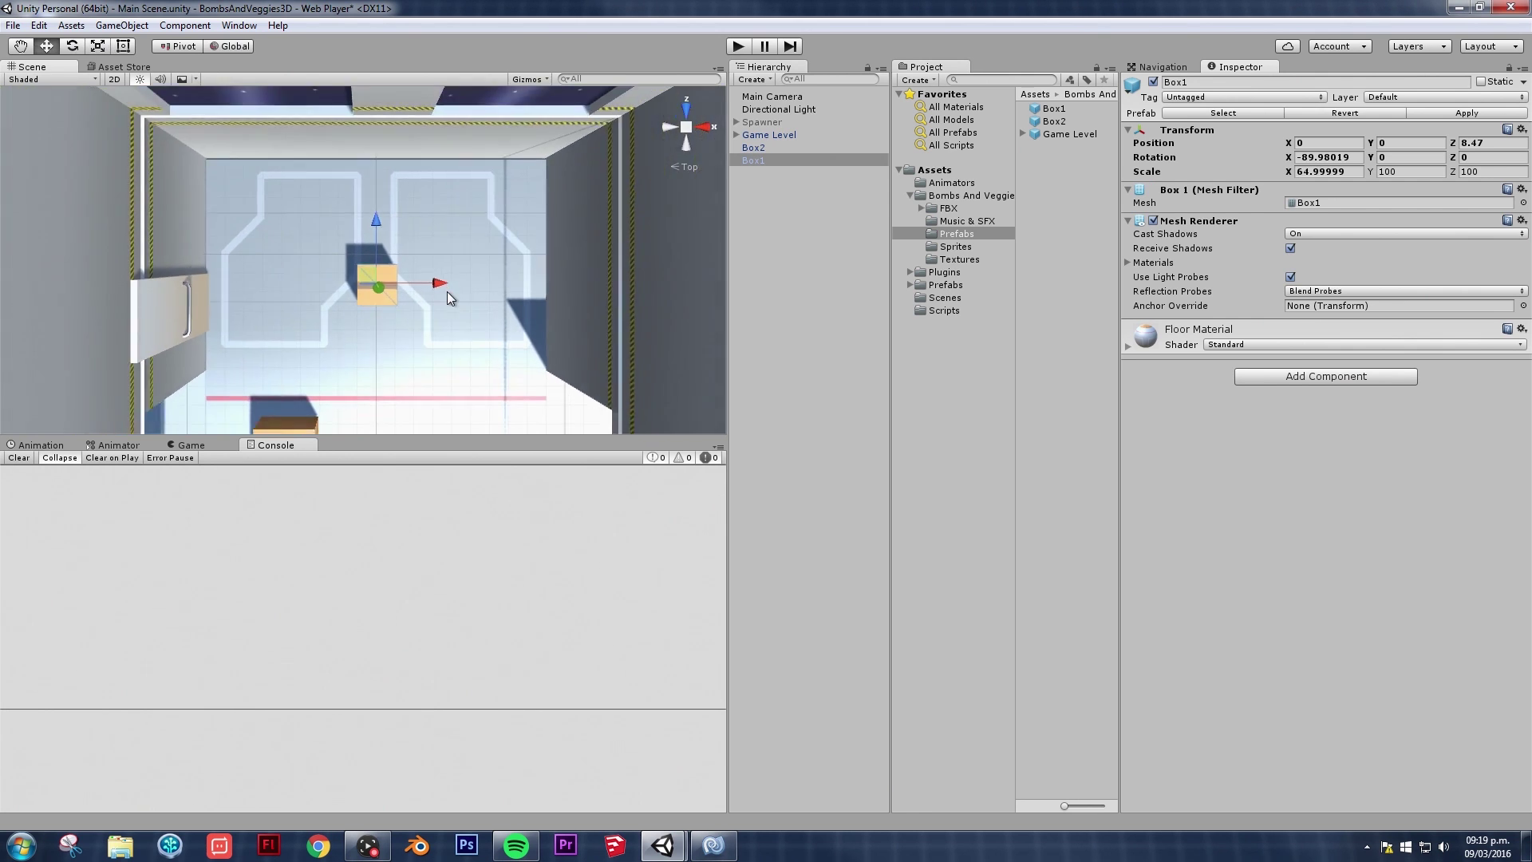
Step: Move Box1 to the back corner at X -5.6, Z 12.08 and rotate it to about -31.8 on Y
scroll(446, 290, up, 3)
middle_drag(446, 290, 498, 309)
scroll(497, 310, up, 1)
drag(434, 294, 421, 265)
key(e)
scroll(449, 264, down, 4)
middle_drag(452, 261, 445, 204)
alt+drag(445, 204, 509, 304)
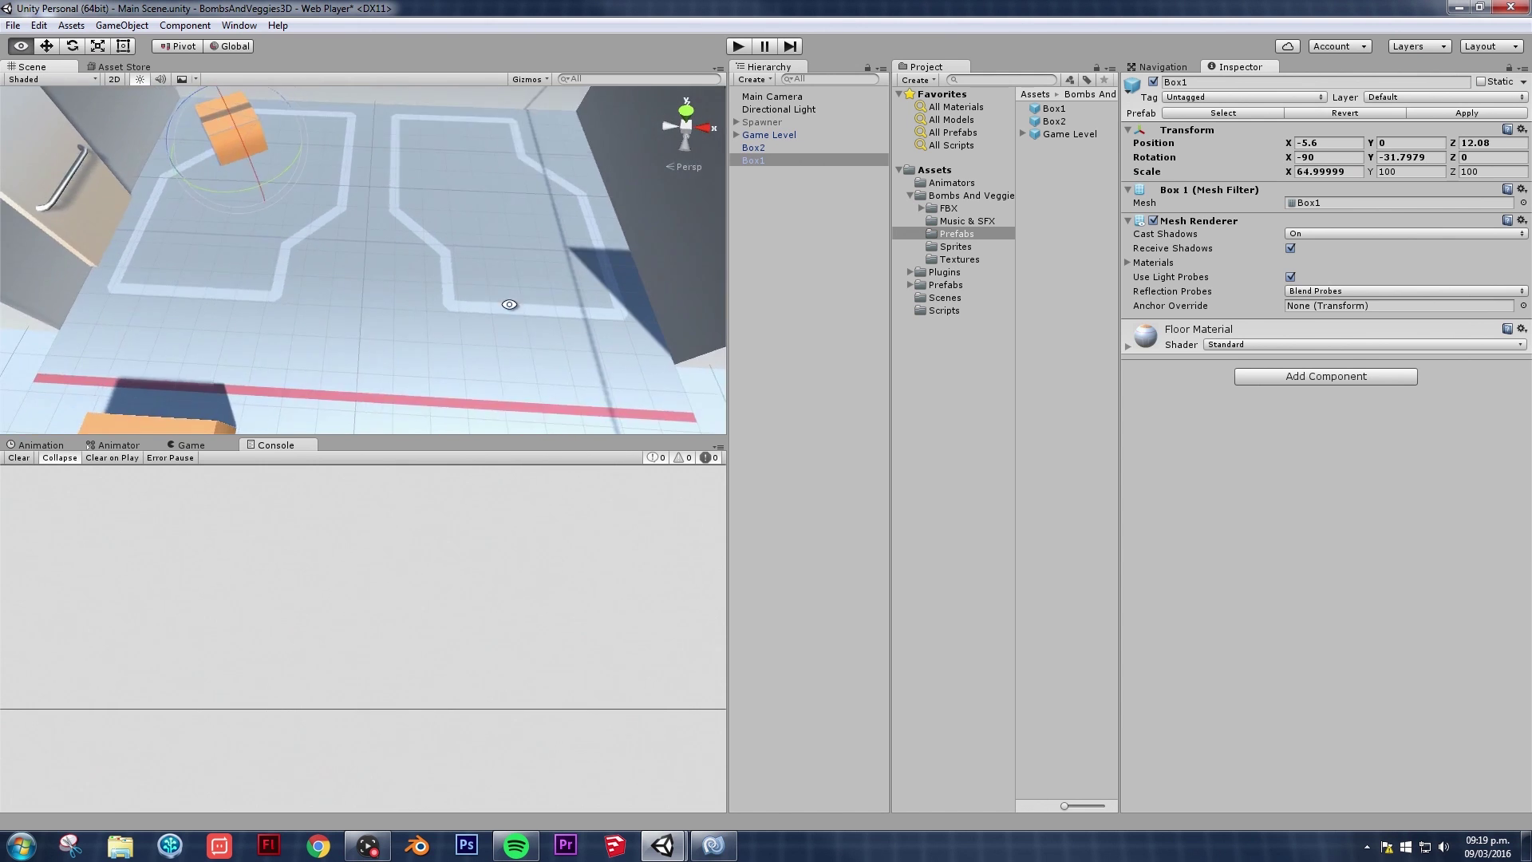
Step: Select Box2 and switch the transform handle position from Pivot to Center
scroll(495, 303, down, 3)
middle_drag(478, 327, 495, 183)
click(276, 238)
scroll(339, 250, down, 4)
middle_drag(344, 265, 370, 224)
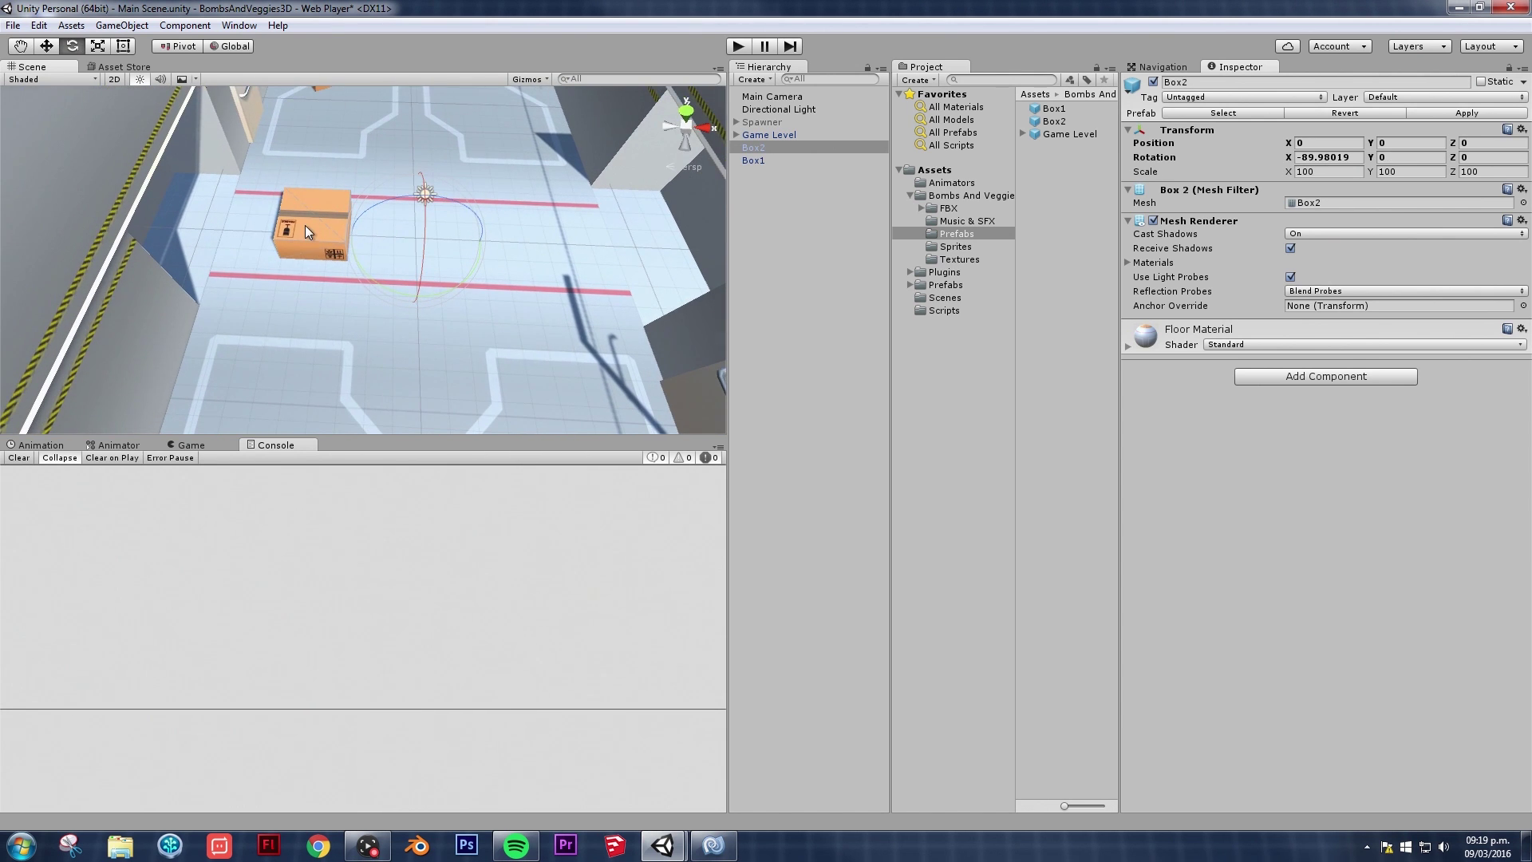
key(w)
alt+drag(313, 228, 402, 281)
click(767, 159)
click(767, 149)
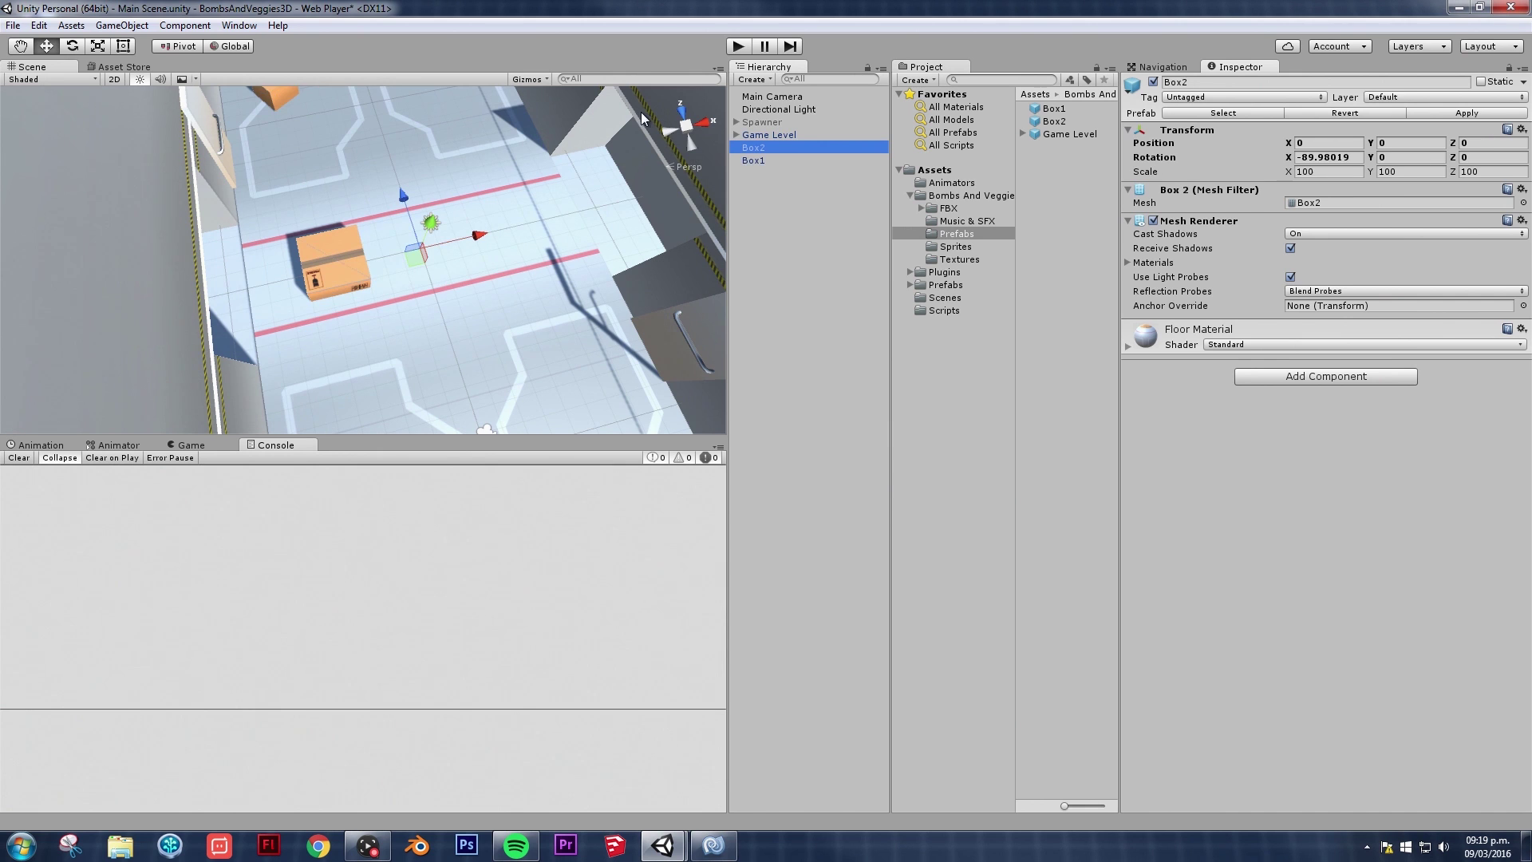
click(191, 47)
mouse_move(414, 244)
alt+mouse_down()
mouse_move(445, 276)
mouse_move(460, 192)
mouse_move(424, 228)
alt+mouse_up()
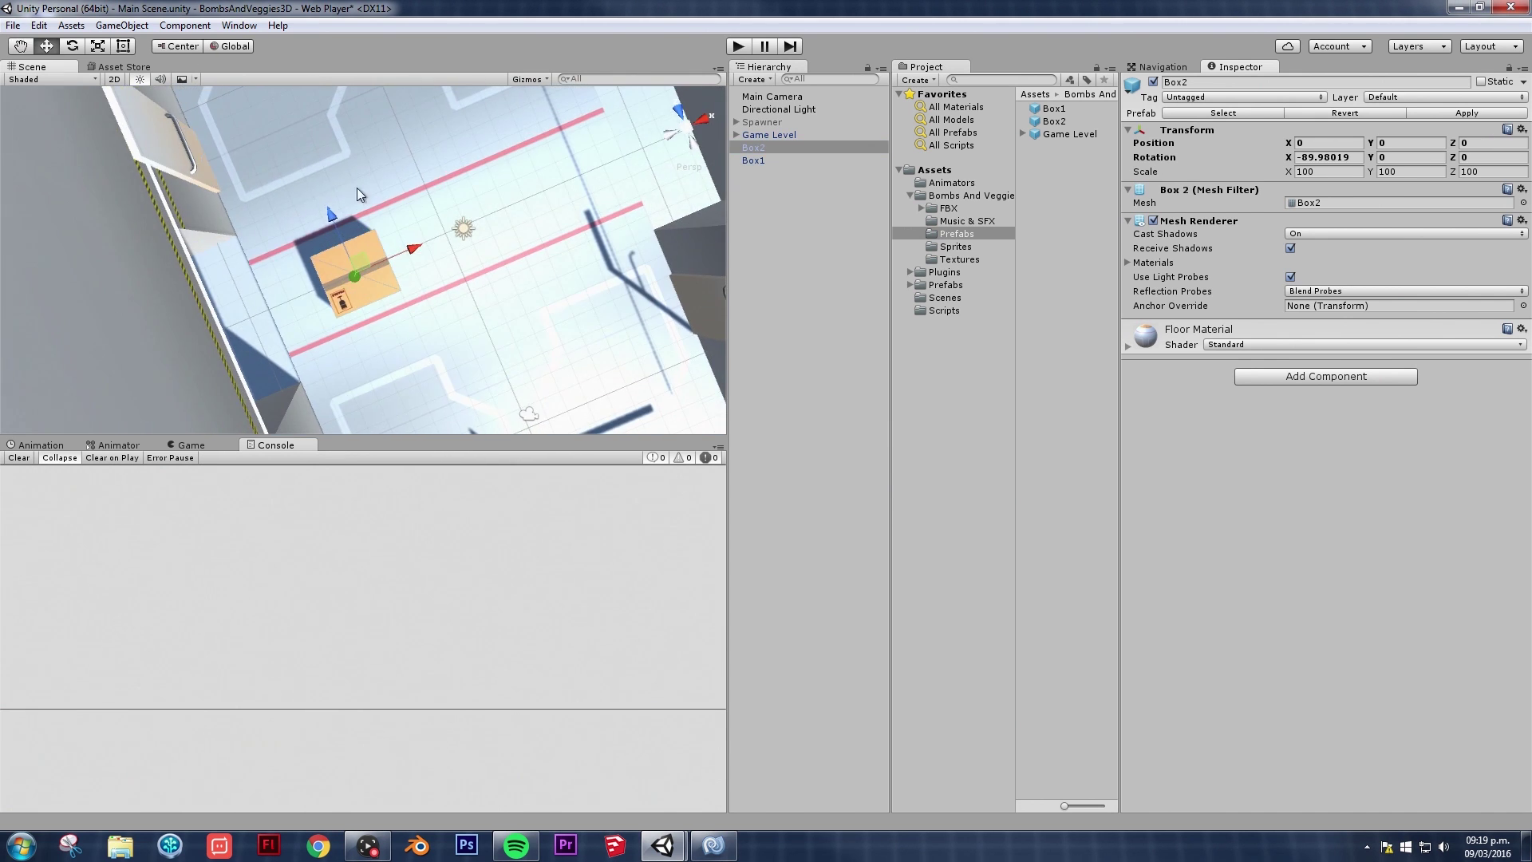
Step: Move Box2 across the floor and rotate it to an angled orientation
drag(330, 212, 370, 311)
alt+drag(399, 264, 429, 290)
key(e)
alt+drag(399, 279, 559, 184)
drag(335, 233, 415, 319)
Step: Duplicate Box2, then move, rotate and rescale the copy
key(ctrl+d)
key(w)
key(e)
drag(382, 239, 343, 247)
key(r)
drag(343, 271, 415, 160)
Step: Duplicate the new box again and vary the second copy's position, rotation and scale
key(ctrl+d)
key(w)
drag(369, 192, 371, 141)
key(e)
drag(375, 279, 476, 229)
key(r)
click(324, 241)
drag(314, 220, 422, 335)
Step: Make two more box copies and adjust their placement and rotation to build up the box pile
key(ctrl+d)
key(w)
key(r)
key(e)
key(ctrl+d)
key(w)
key(e)
Step: Duplicate two selected boxes together and move the copies to another spot on the floor
alt+drag(422, 335, 510, 183)
shift+click(119, 263)
shift+click(224, 200)
key(ctrl+d)
key(w)
alt+drag(240, 207, 609, 311)
drag(399, 239, 482, 235)
middle_drag(482, 235, 510, 160)
Step: Duplicate a single box, rescale the copy and move it on the floor near the red line
click(440, 160)
alt+drag(511, 159, 590, 304)
key(ctrl+d)
alt+drag(591, 304, 456, 258)
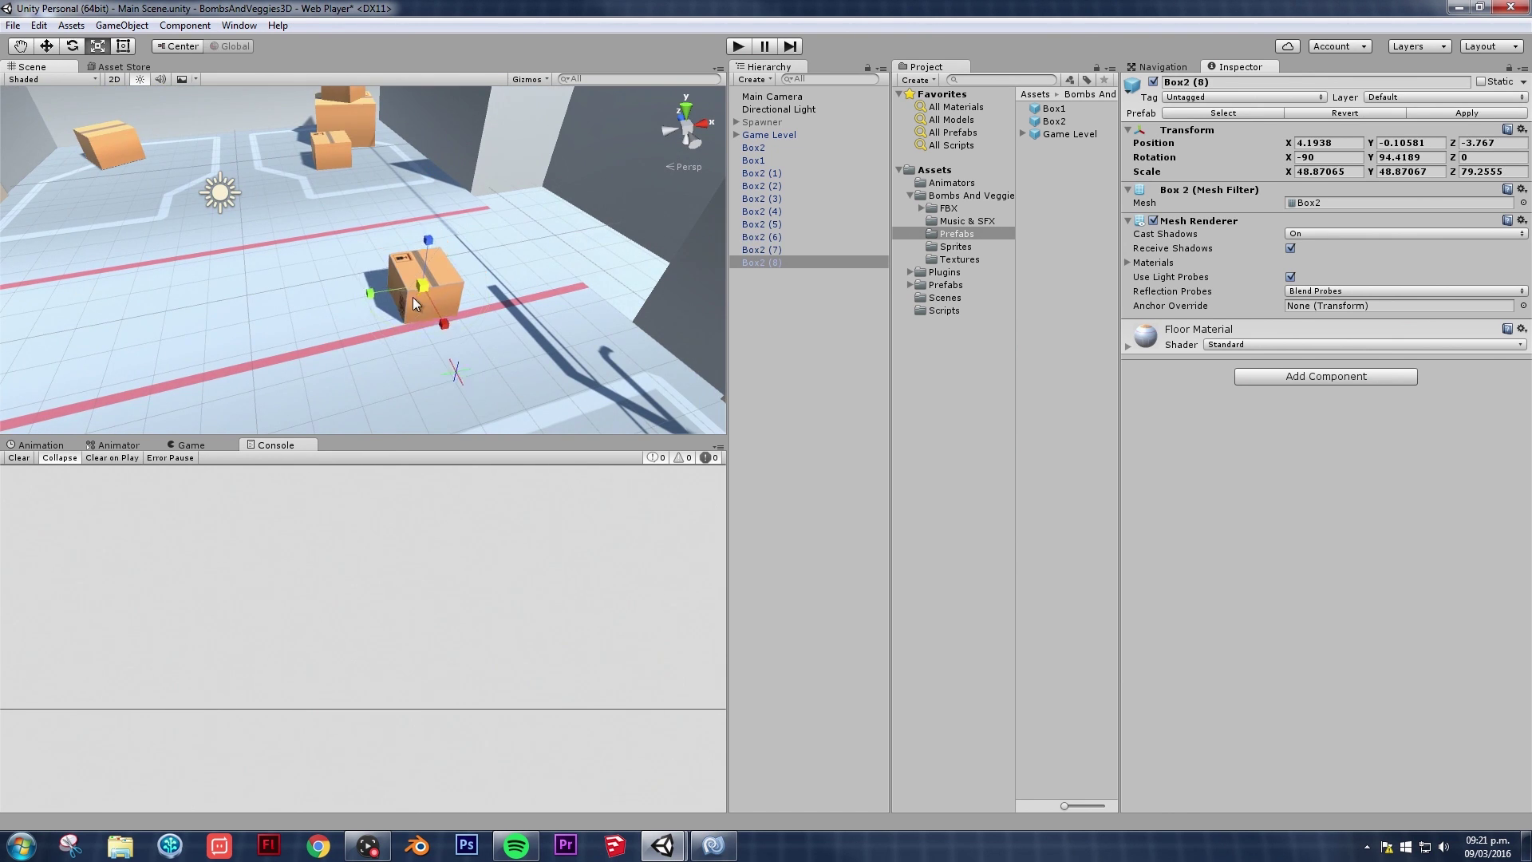
drag(437, 332, 391, 325)
key(w)
drag(428, 289, 536, 258)
Step: Duplicate the last placed box once more and rotate the copy
key(ctrl+d)
key(e)
drag(256, 301, 215, 297)
alt+drag(320, 279, 448, 275)
Step: Select the Directional Light and switch its Light component off and back on to compare the lighting
scroll(448, 275, down, 3)
click(370, 258)
key(f)
middle_drag(490, 261, 737, 164)
scroll(442, 262, up, 3)
scroll(442, 261, down, 4)
middle_drag(538, 164, 425, 219)
scroll(425, 219, up, 2)
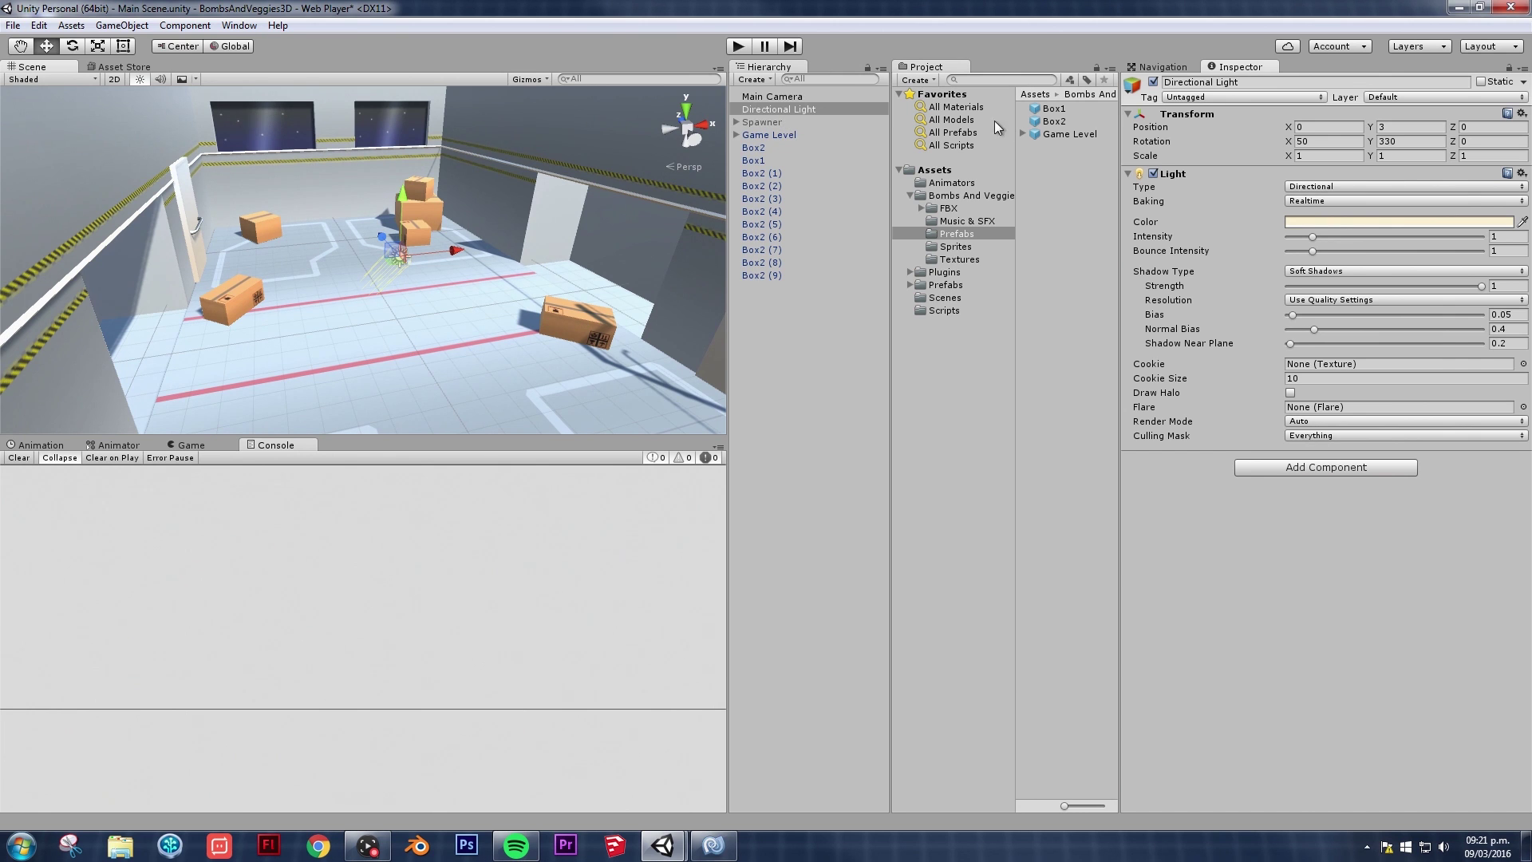
click(1153, 174)
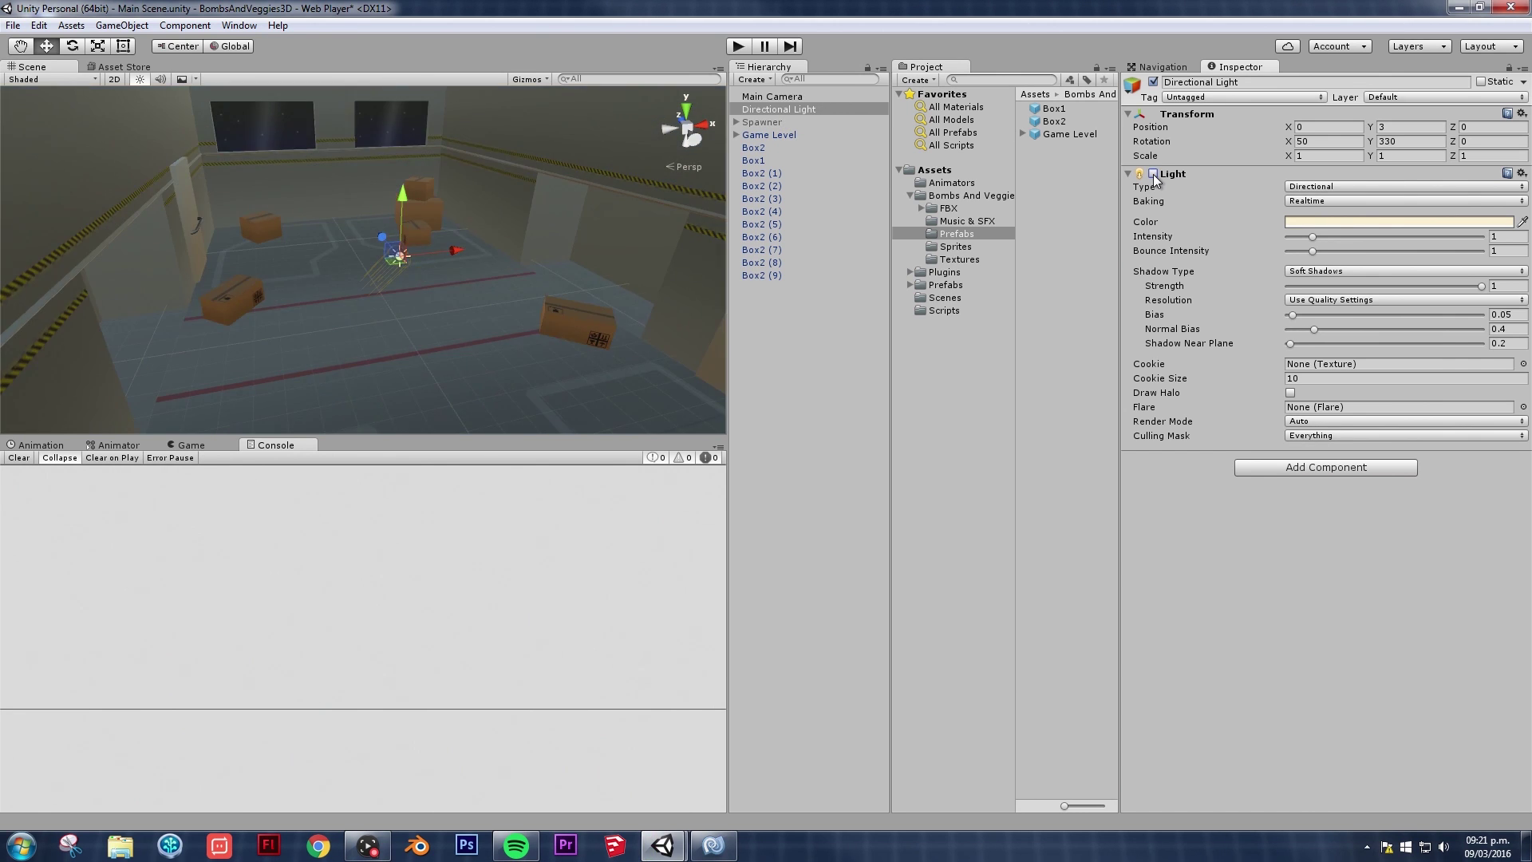
click(1153, 174)
Step: Delete the Directional Light from the scene
alt+drag(455, 254, 405, 244)
scroll(438, 228, up, 4)
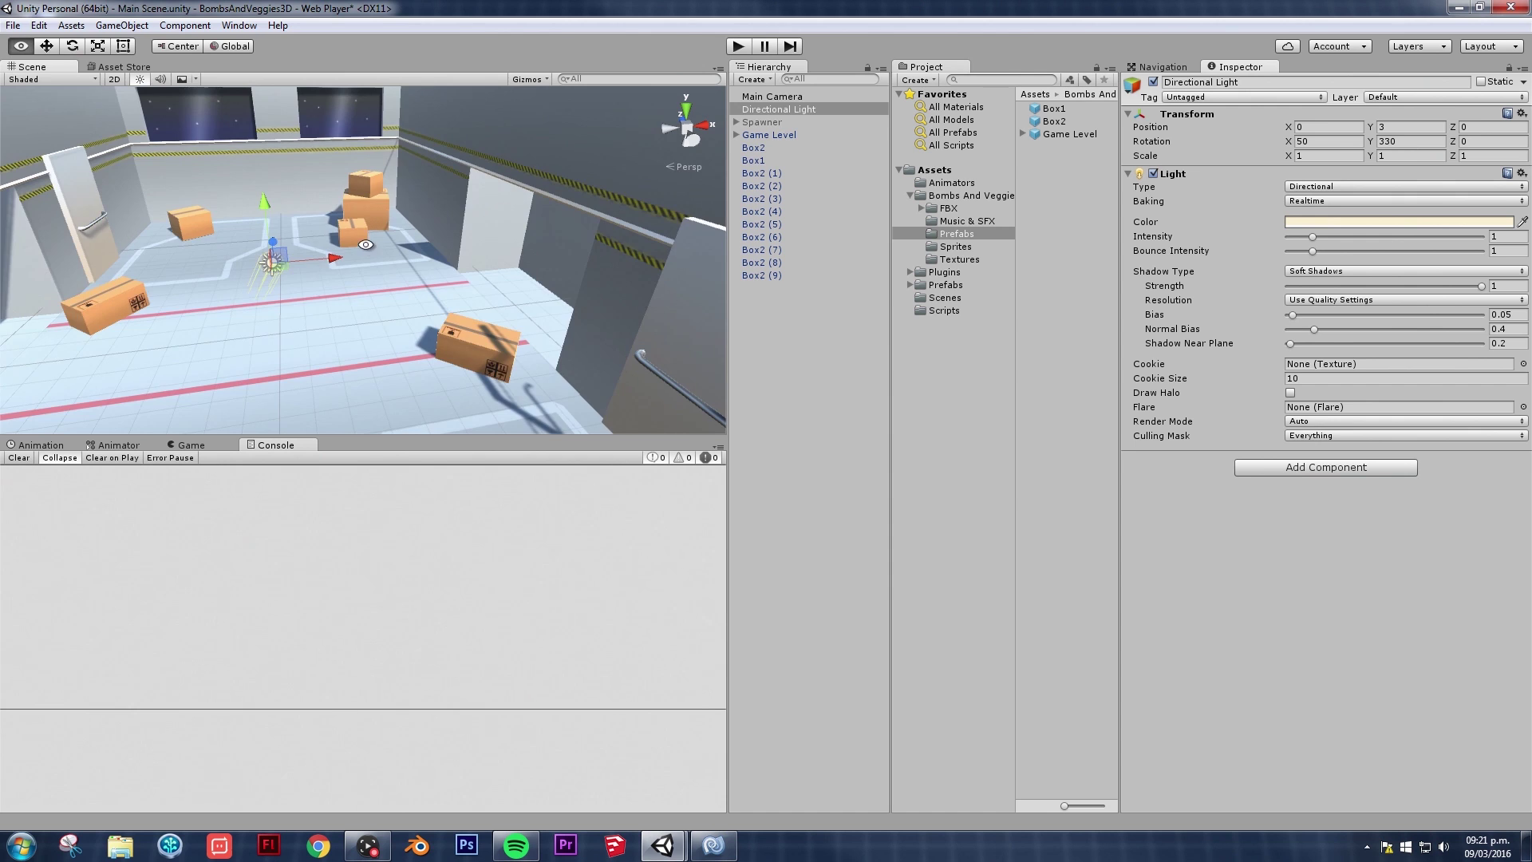
scroll(375, 239, down, 4)
scroll(383, 233, up, 3)
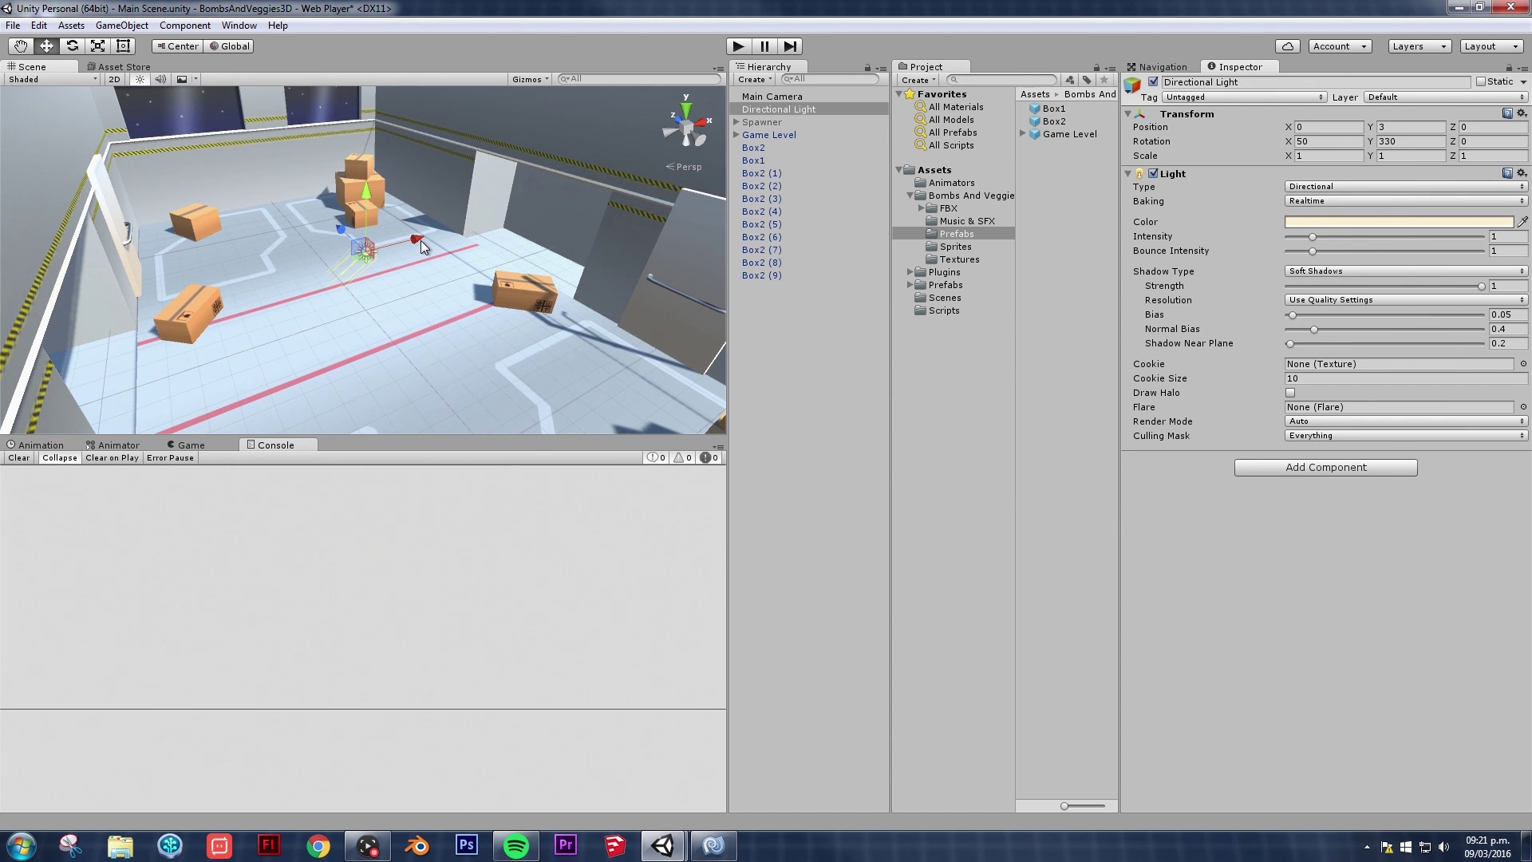
key(Delete)
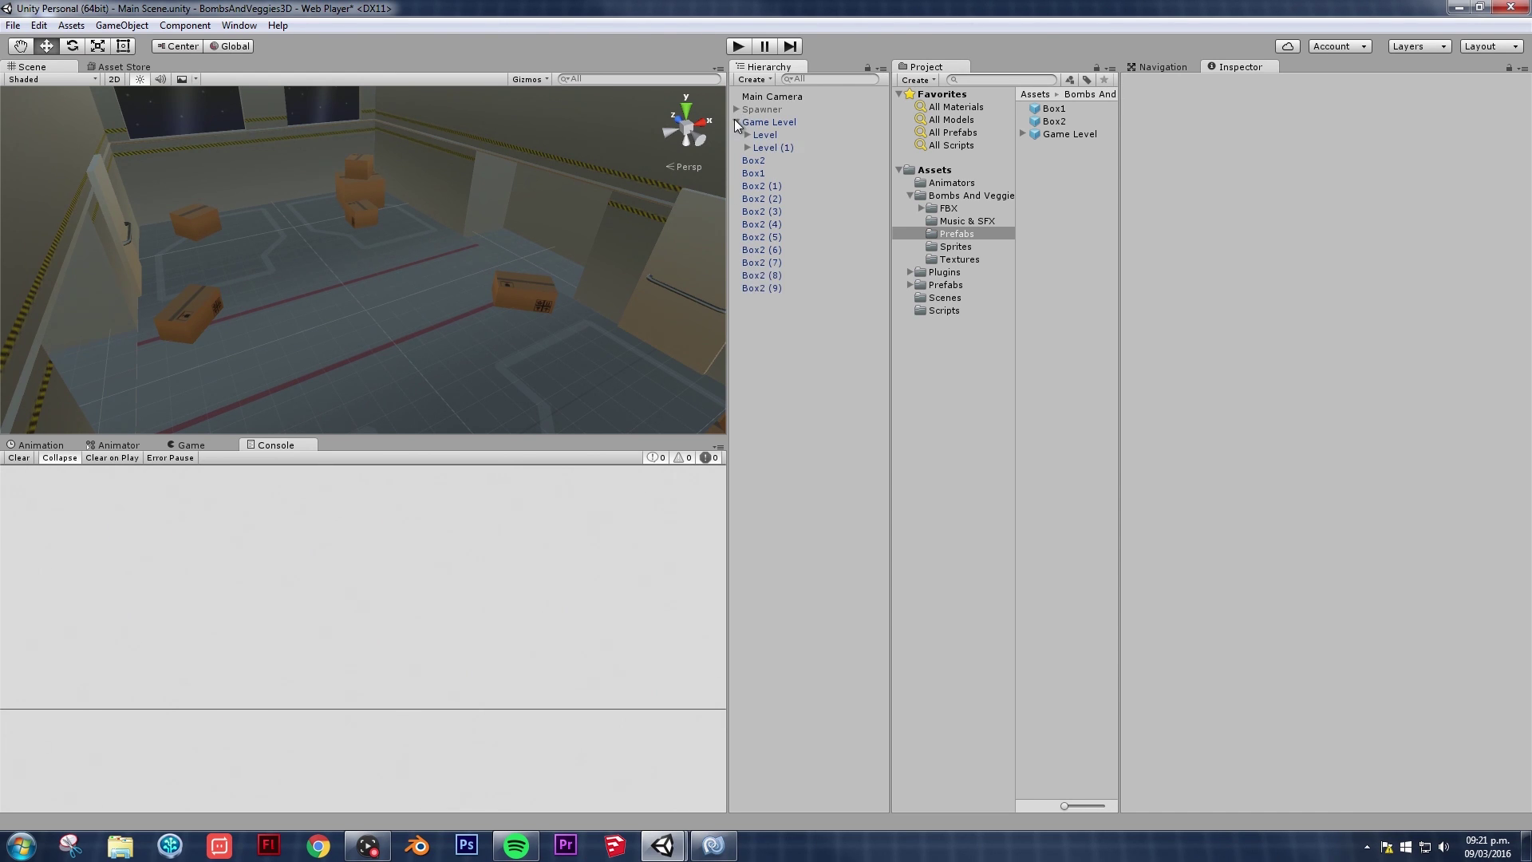
Step: Create two empty game objects and name them Lights and Boxes
right_click(781, 341)
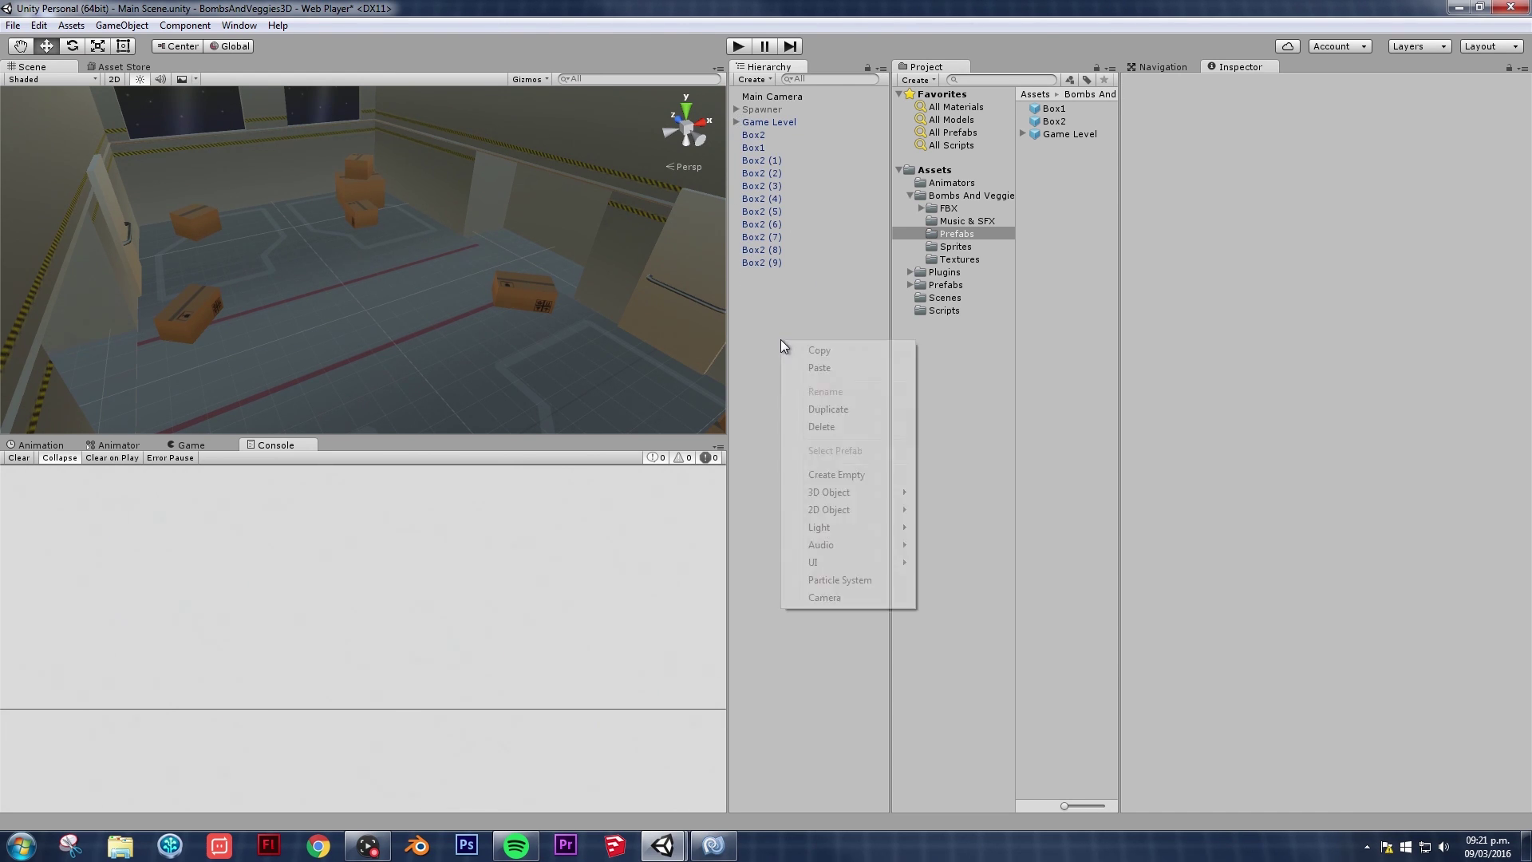
click(843, 475)
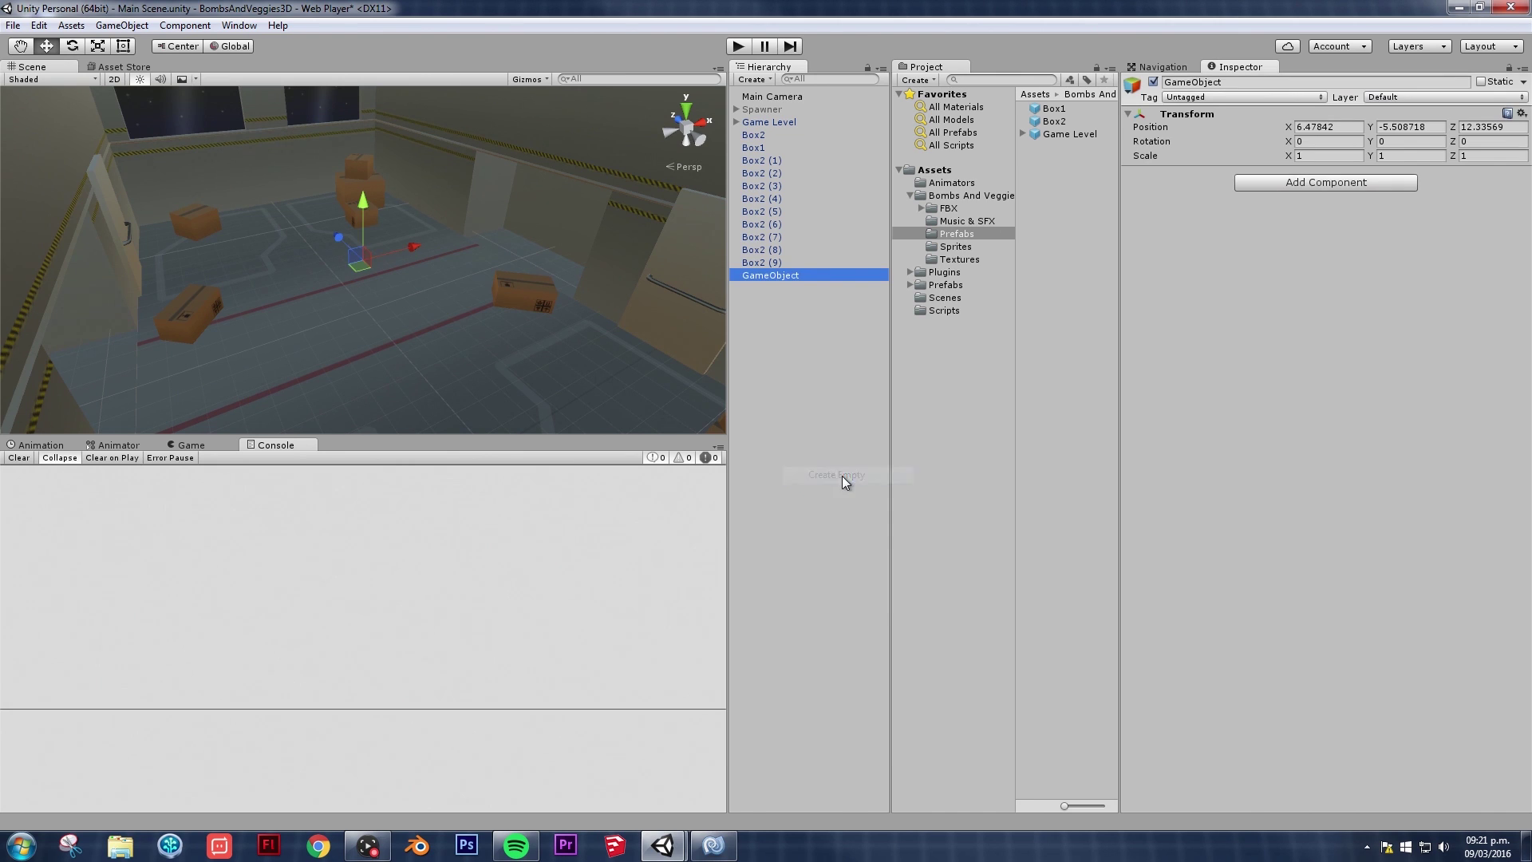
click(1309, 82)
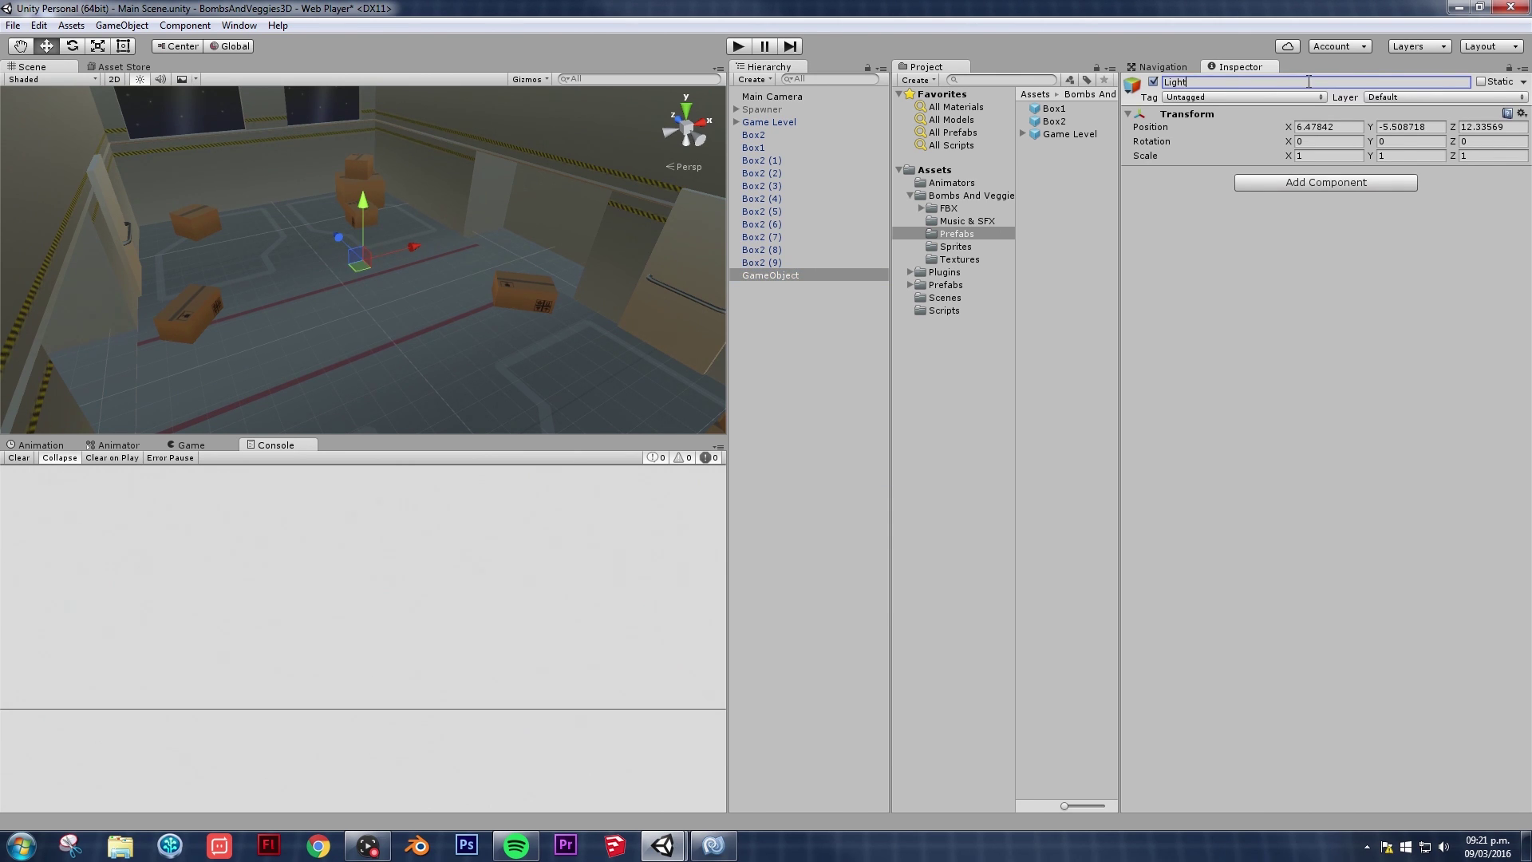
right_click(780, 351)
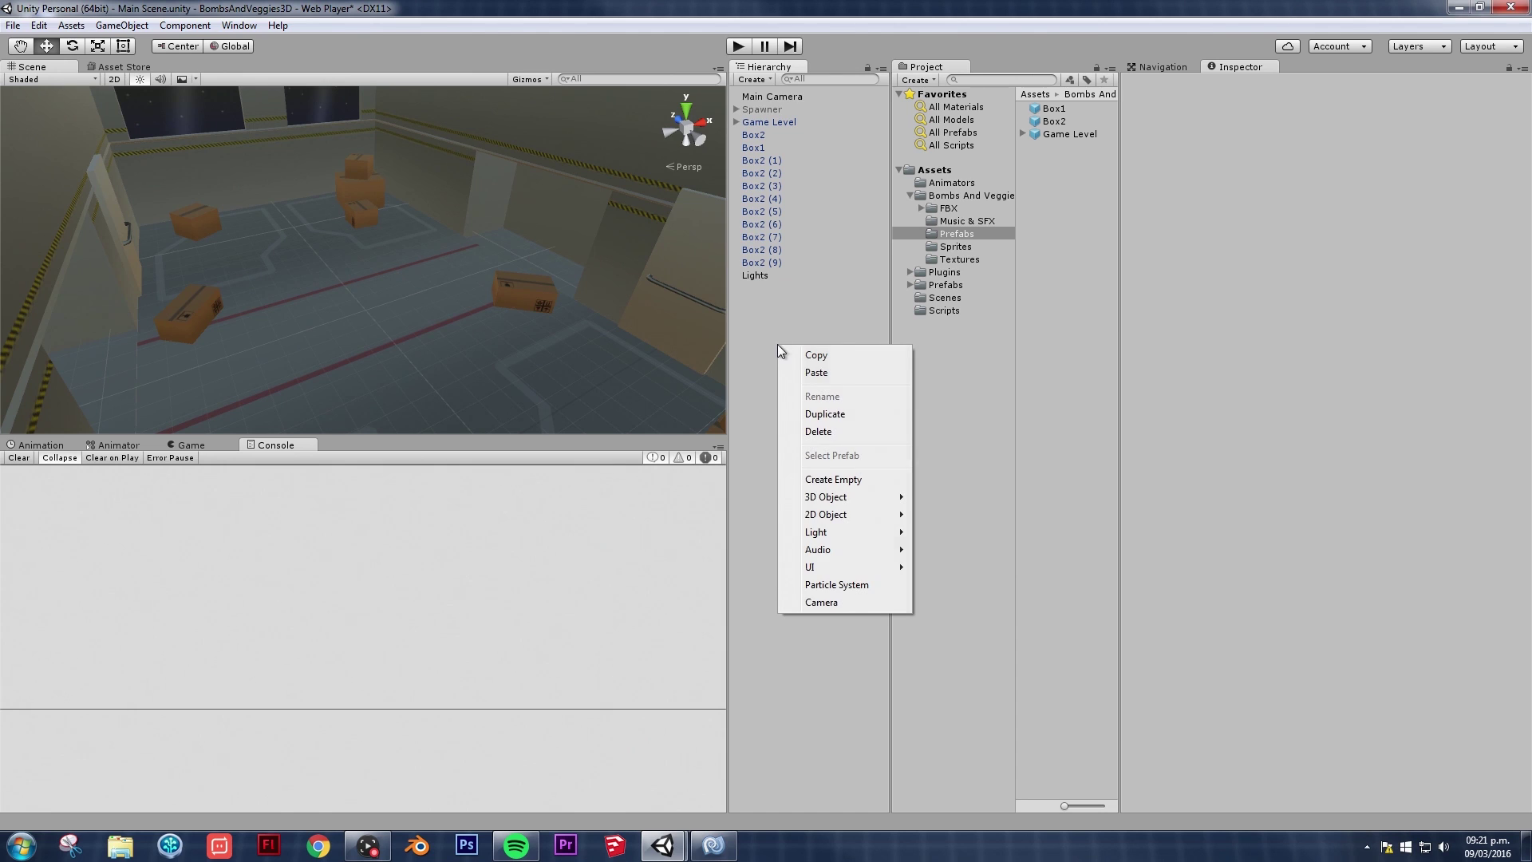
click(844, 480)
click(1235, 82)
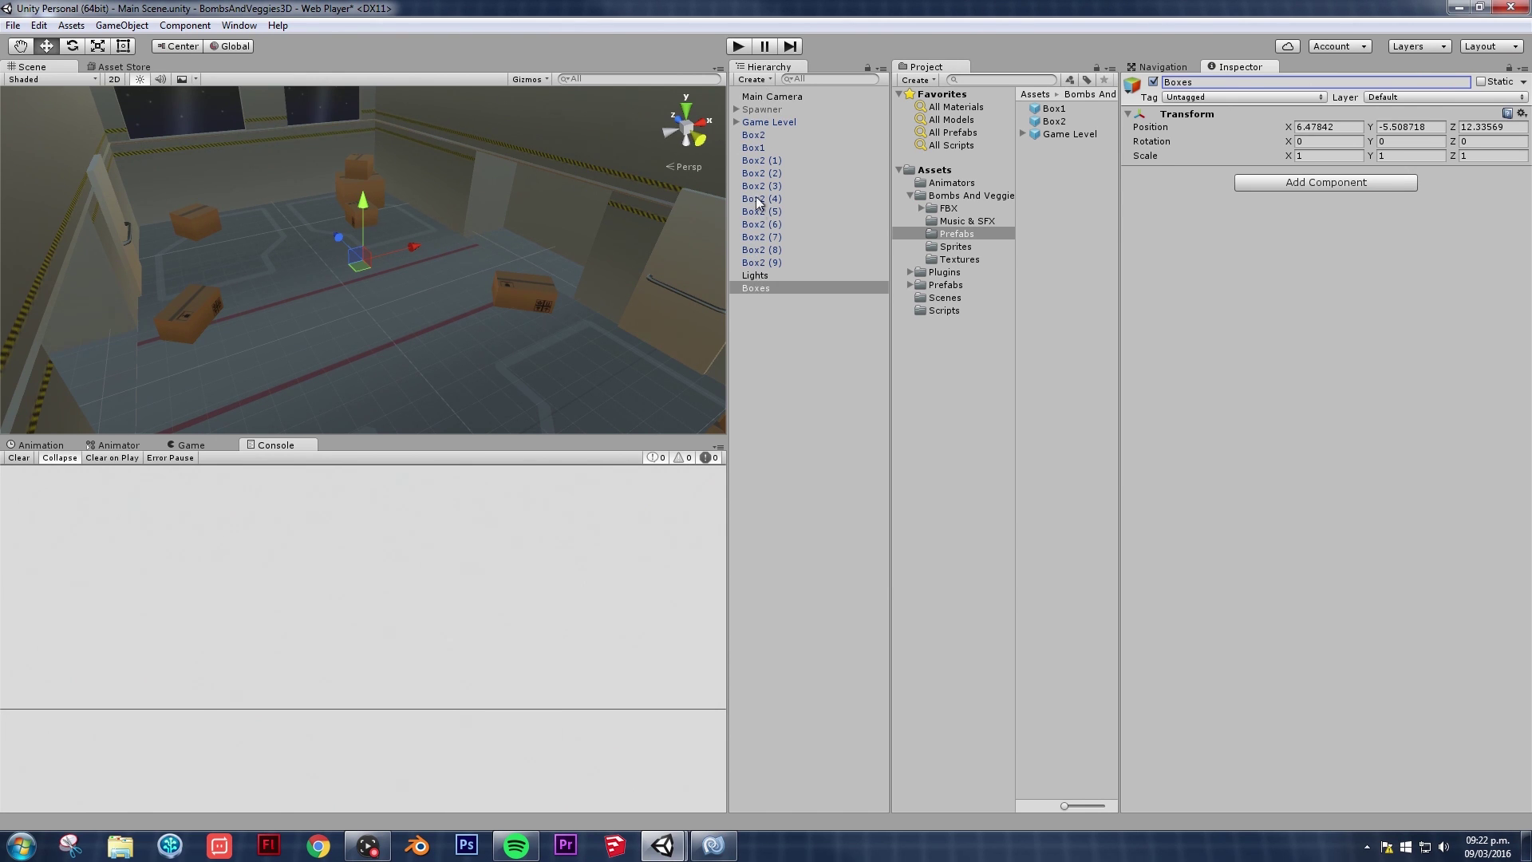
Step: Make all the box objects, from Box2 to Box2 (9), children of the Boxes object and collapse the group
click(762, 137)
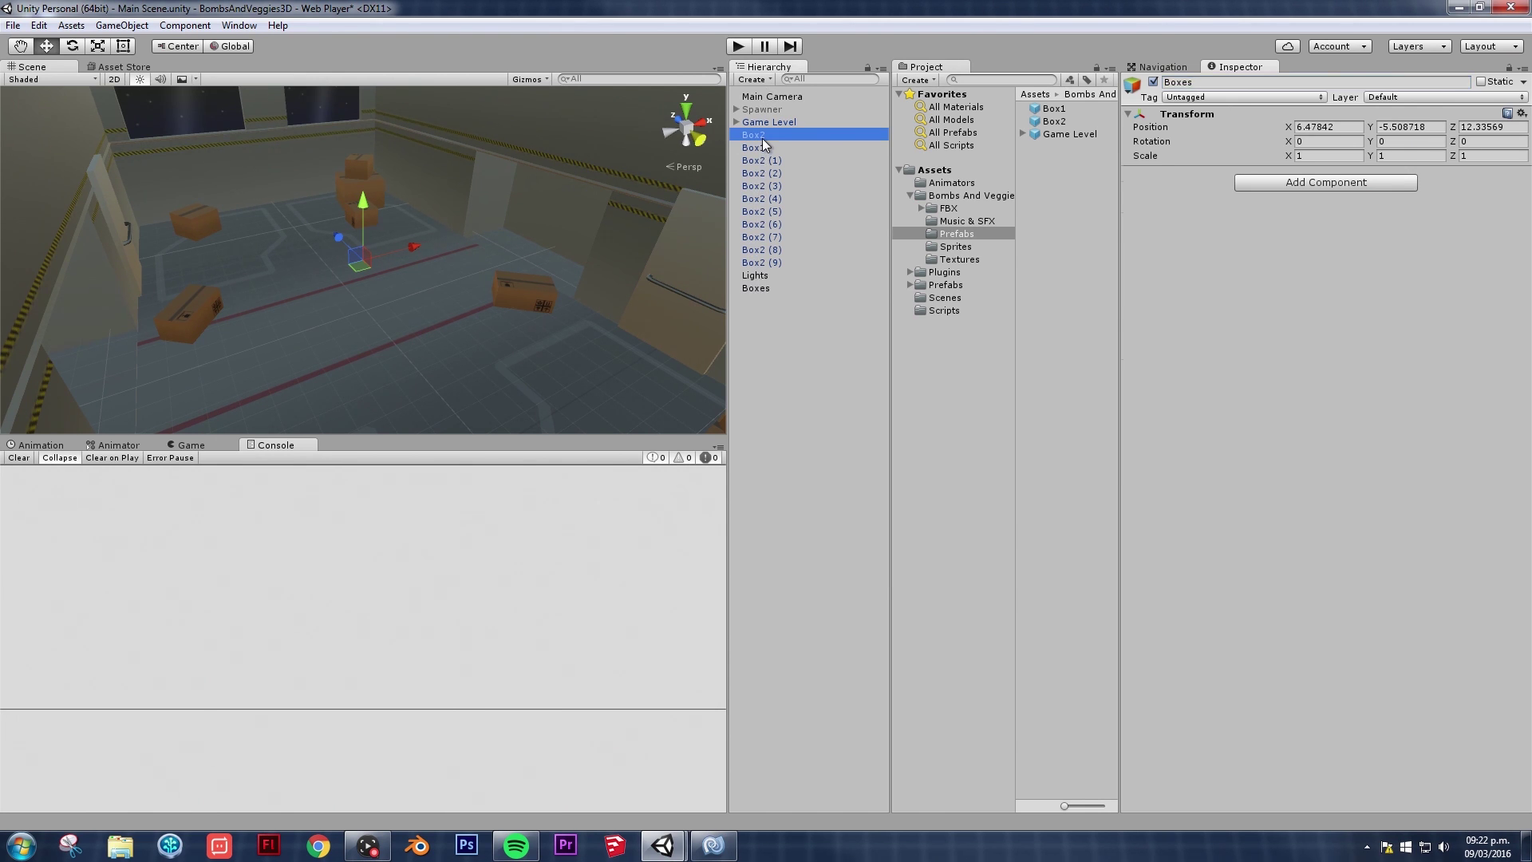
shift+click(765, 260)
middle_drag(370, 175, 543, 215)
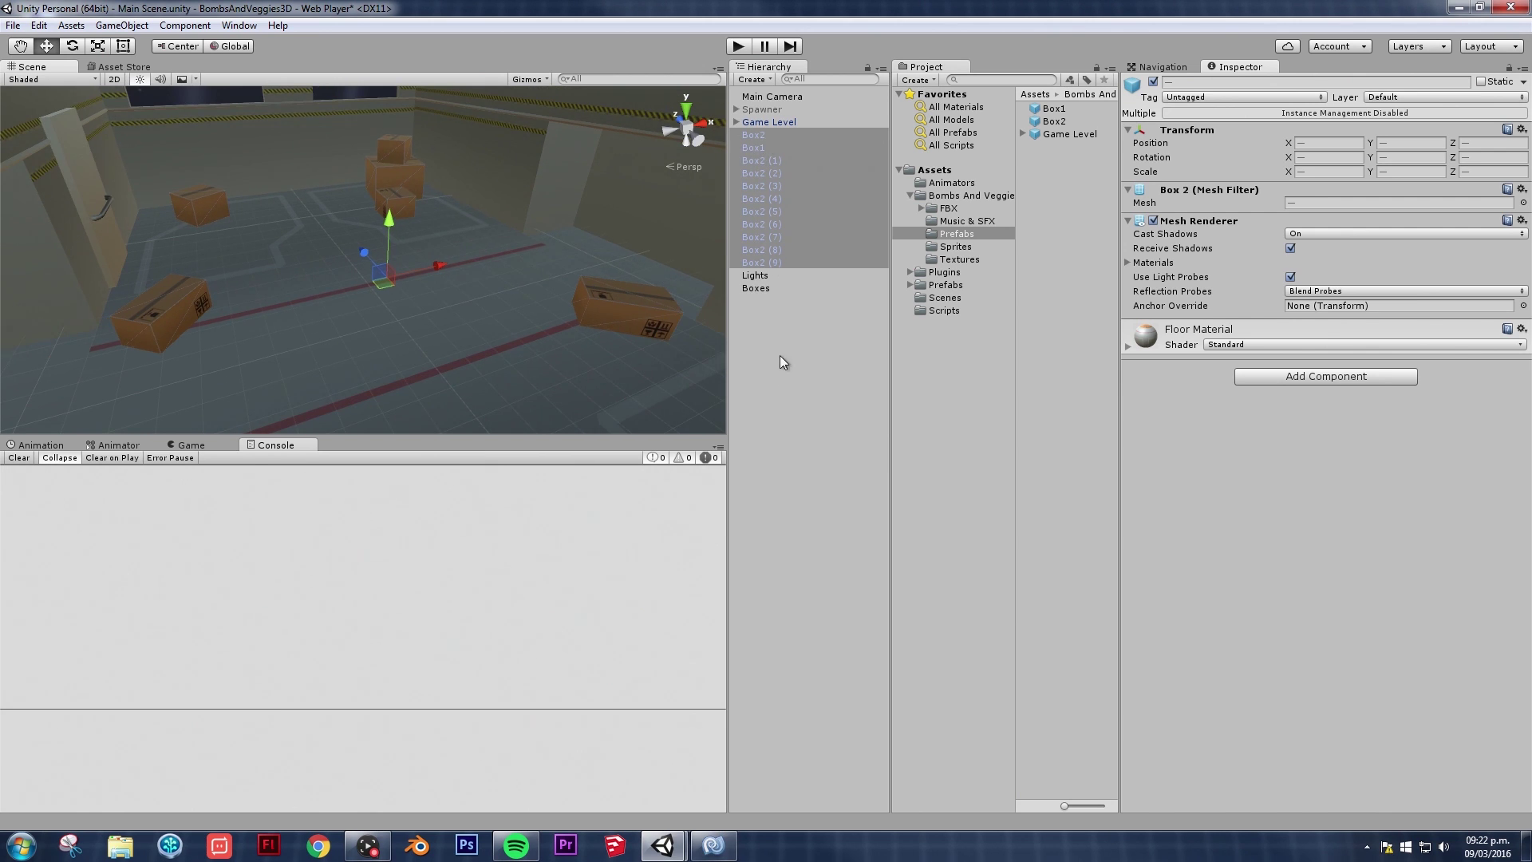
click(773, 263)
shift+click(764, 134)
drag(764, 134, 764, 289)
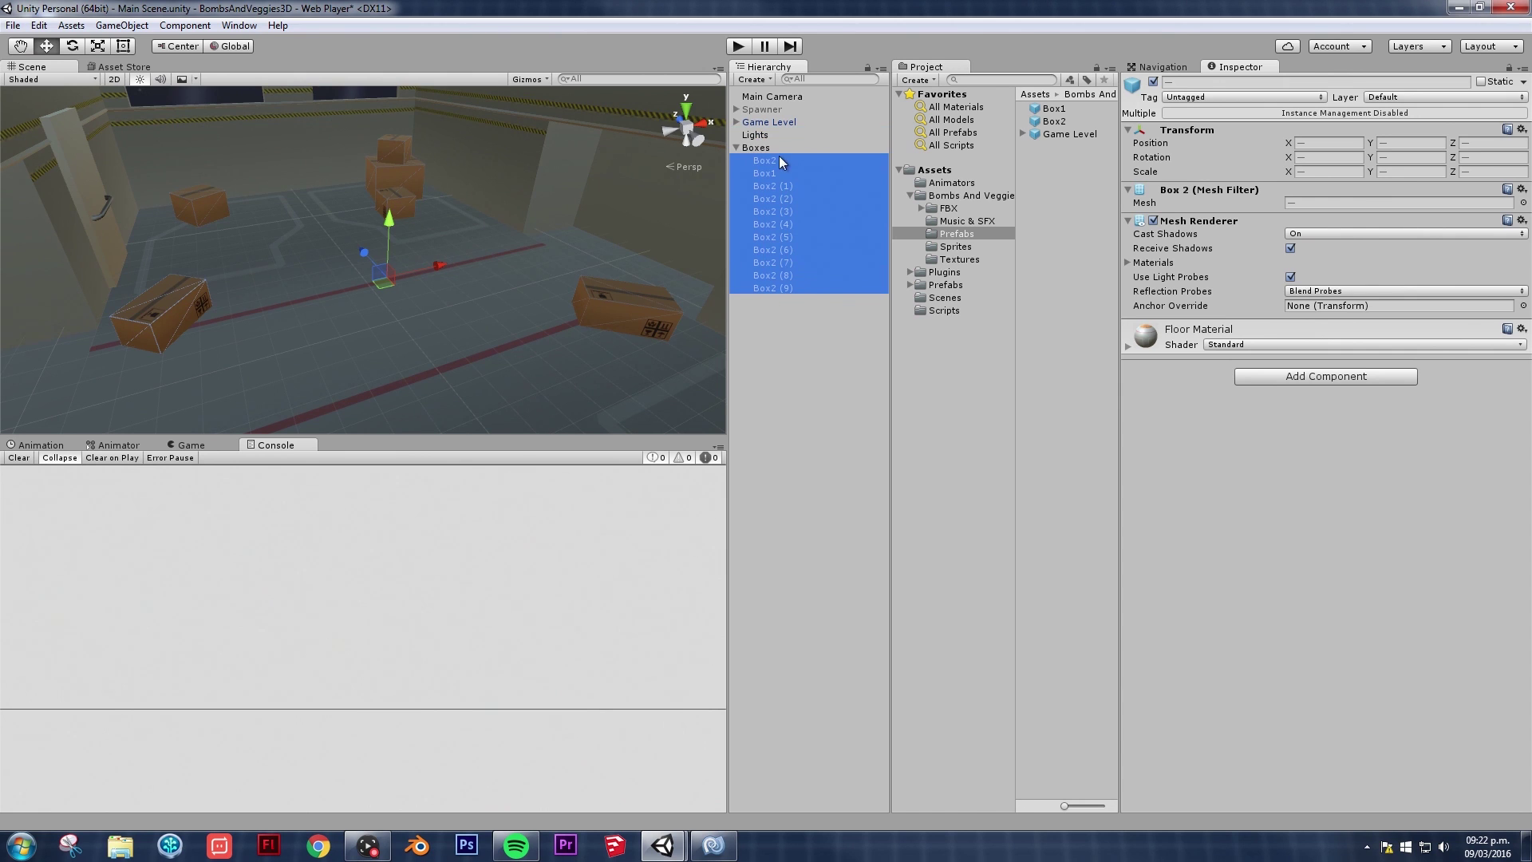
click(735, 148)
Step: Add a point light to the scene
click(755, 134)
scroll(547, 226, down, 3)
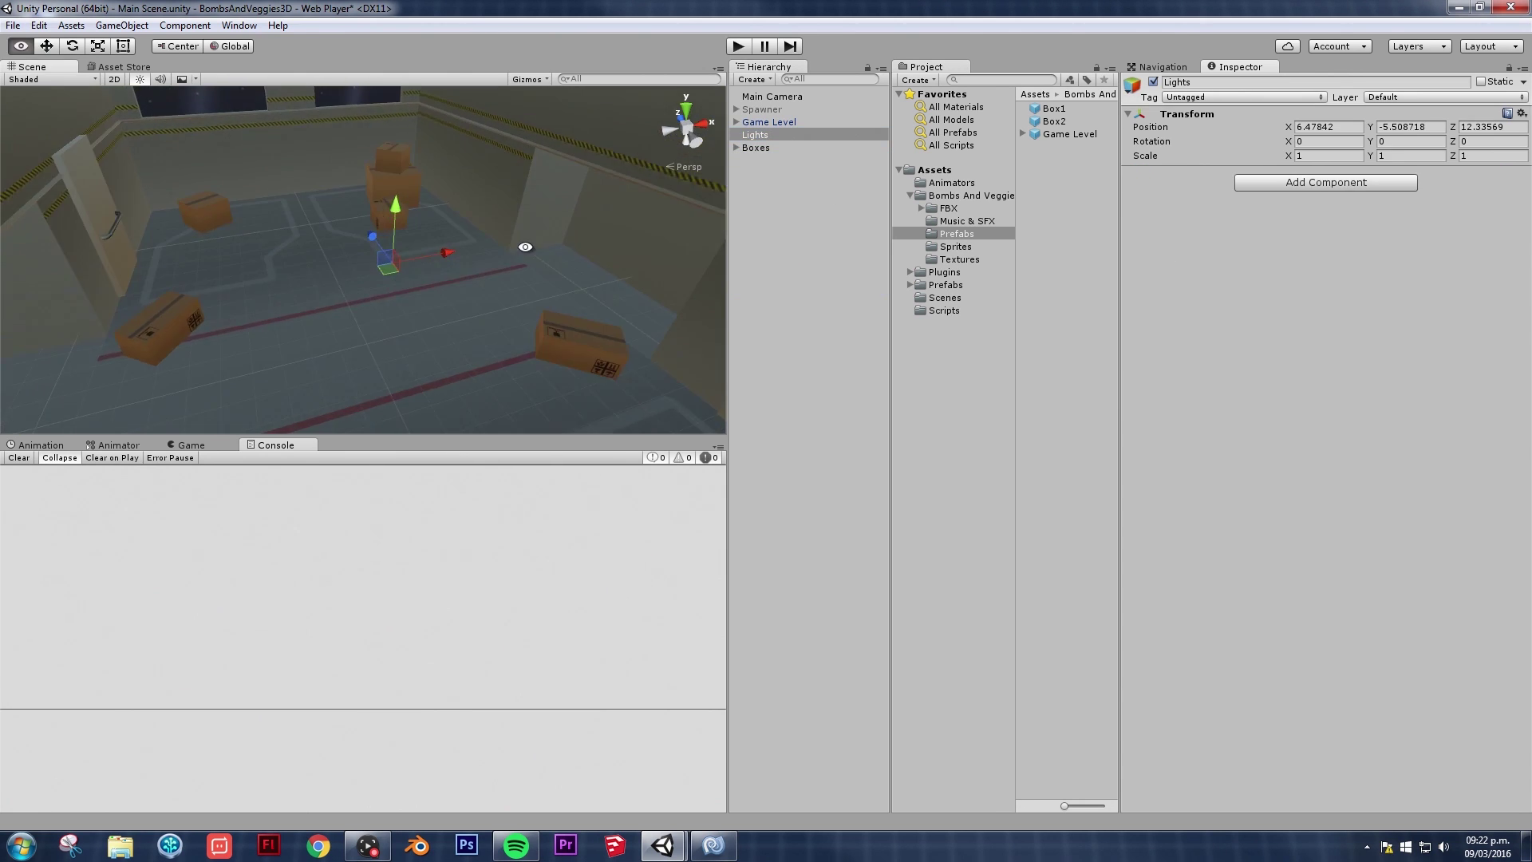
alt+drag(548, 247, 536, 232)
click(122, 25)
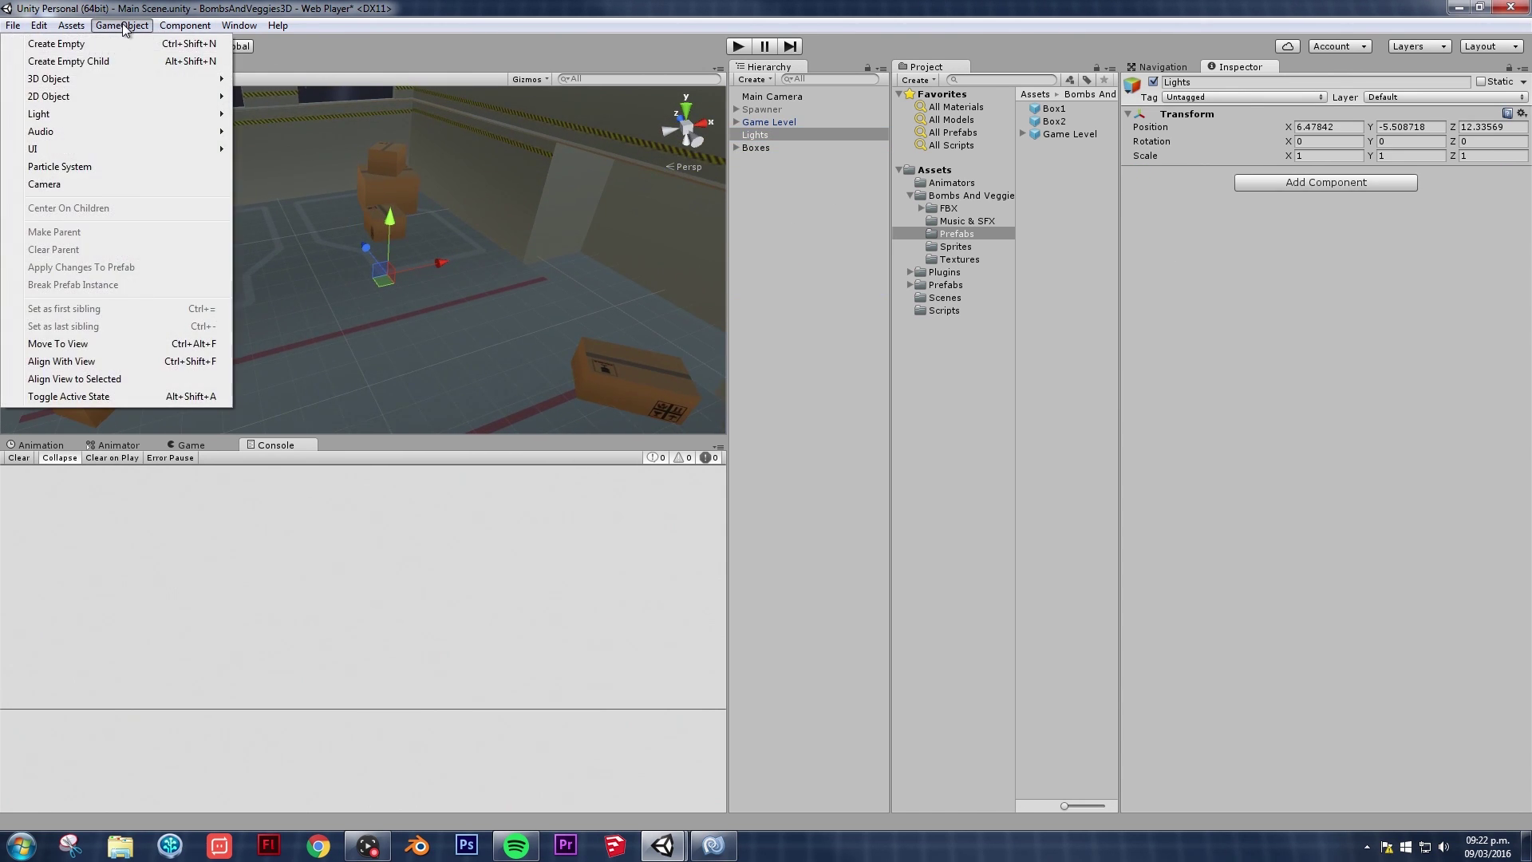
mouse_move(75, 117)
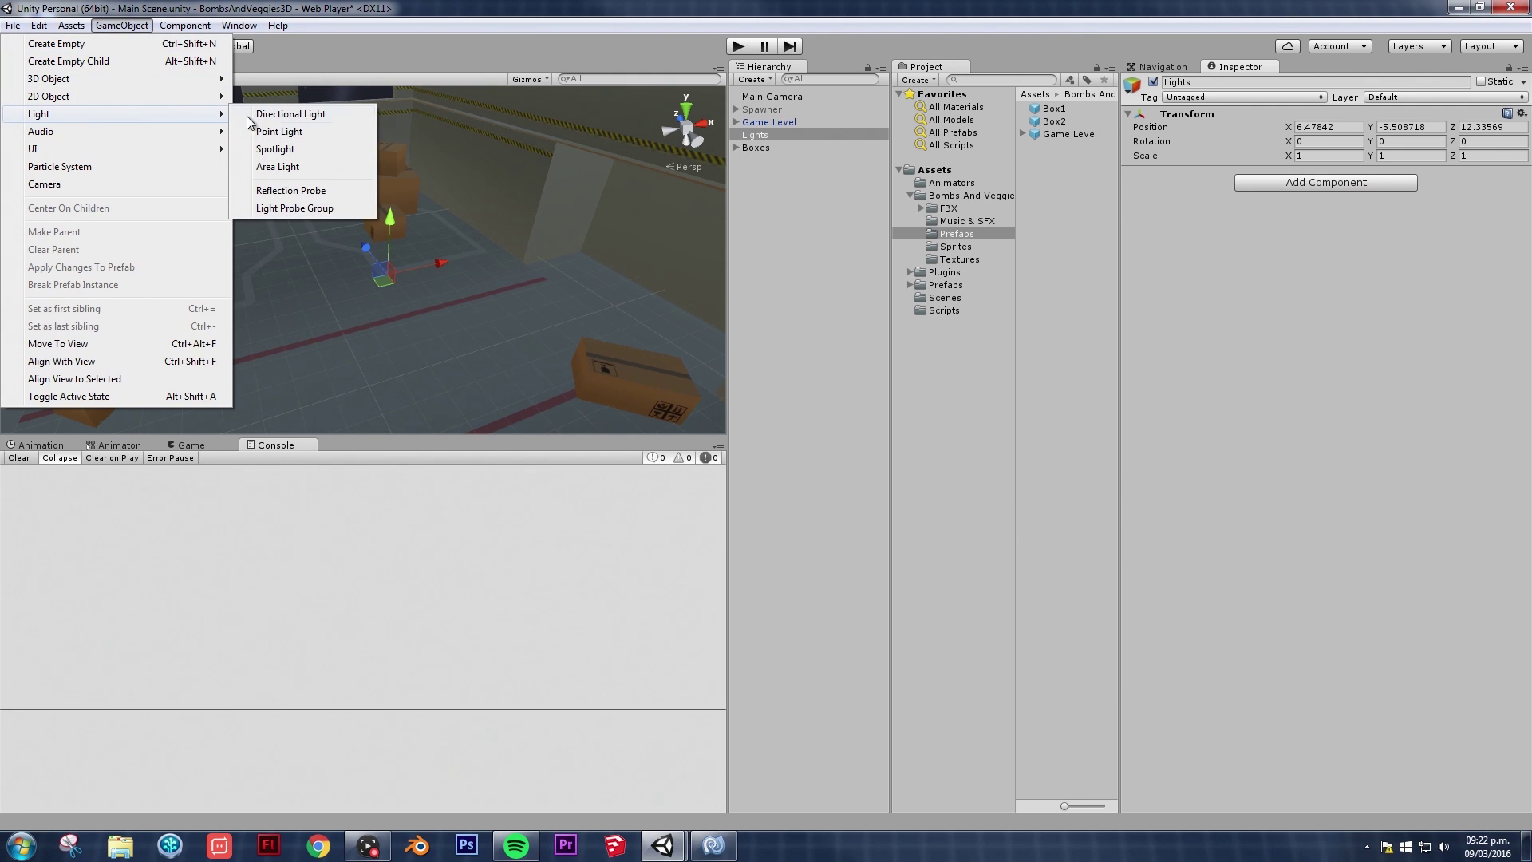
click(290, 133)
scroll(384, 175, down, 8)
scroll(642, 145, up, 5)
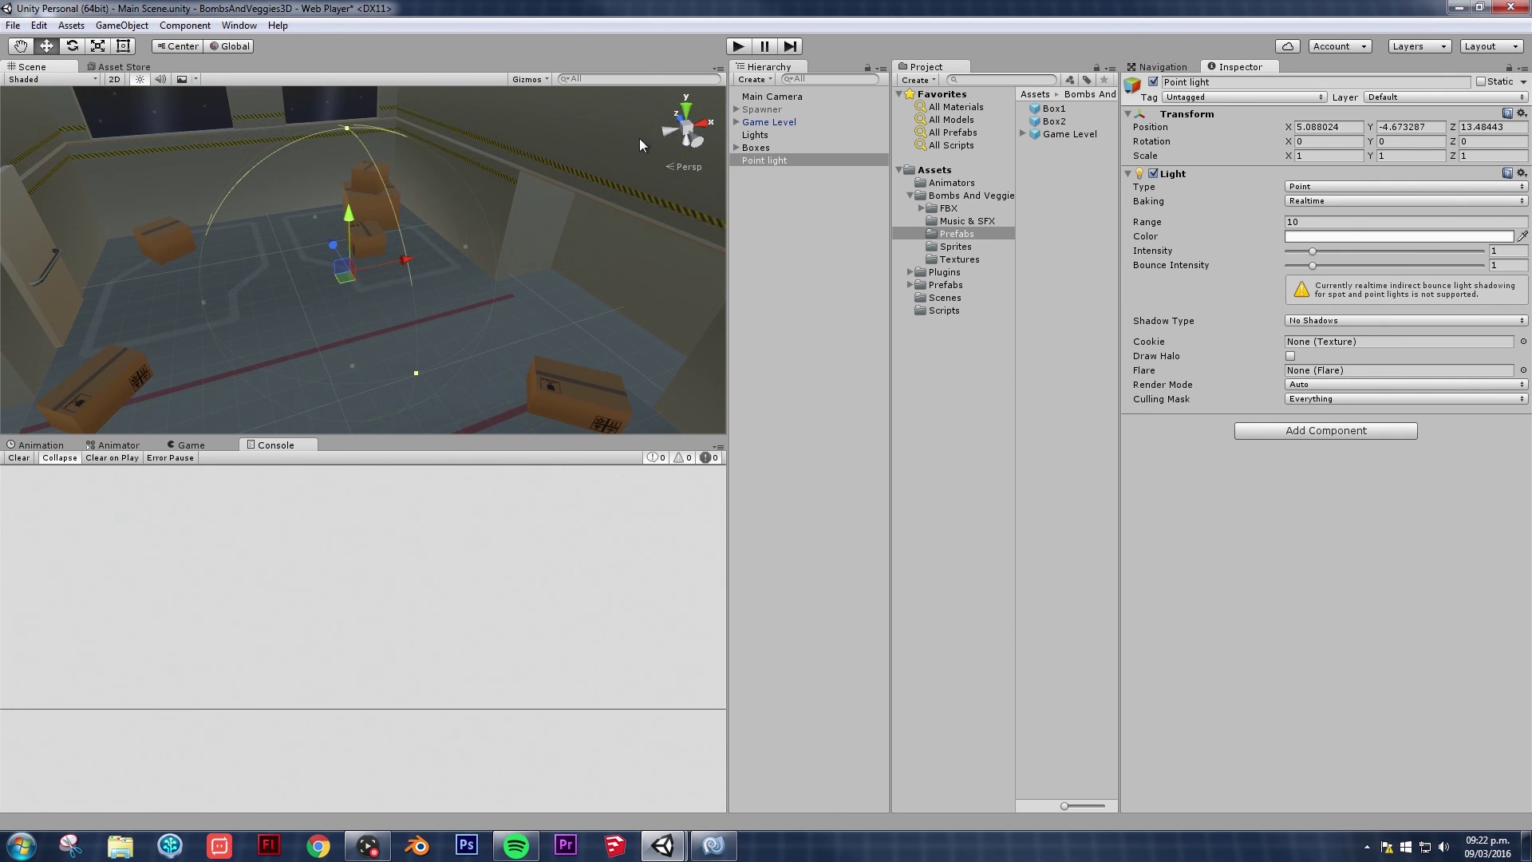
Step: Move the point light horizontally to the centre of the level, at about X -0.05, Z 0.04
click(688, 119)
middle_drag(579, 198, 576, 193)
scroll(577, 193, up, 4)
key(e)
key(w)
scroll(479, 194, up, 4)
drag(406, 190, 338, 339)
scroll(351, 323, down, 4)
middle_drag(378, 292, 380, 207)
scroll(379, 206, up, 3)
click(366, 241)
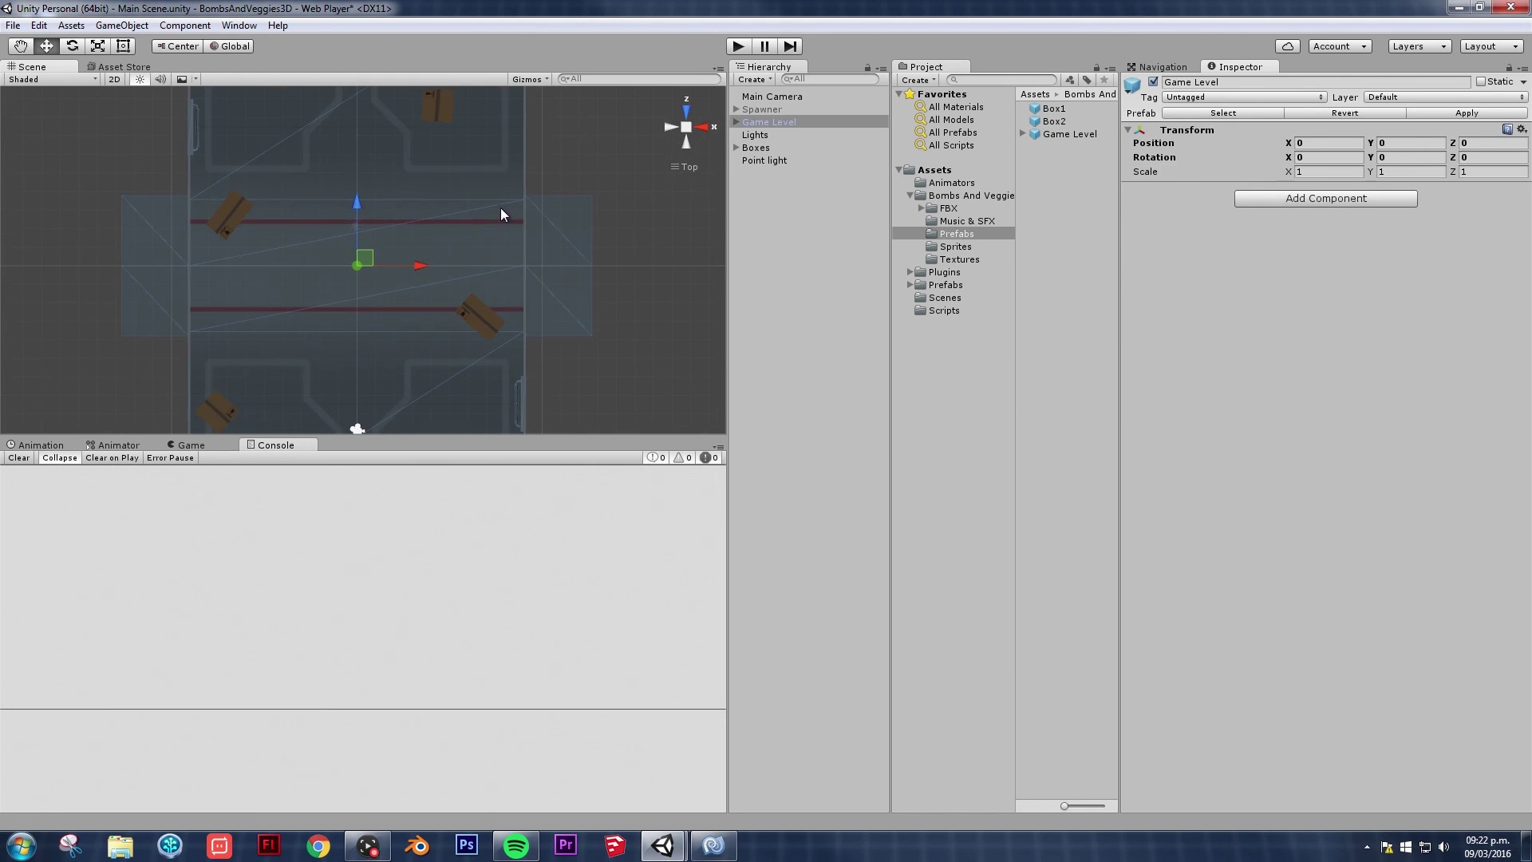
key(ctrl+z)
scroll(447, 192, down, 7)
scroll(426, 190, up, 7)
drag(366, 256, 367, 261)
scroll(367, 262, down, 2)
Step: Raise the point light above the floor to about Y 3.96
click(701, 131)
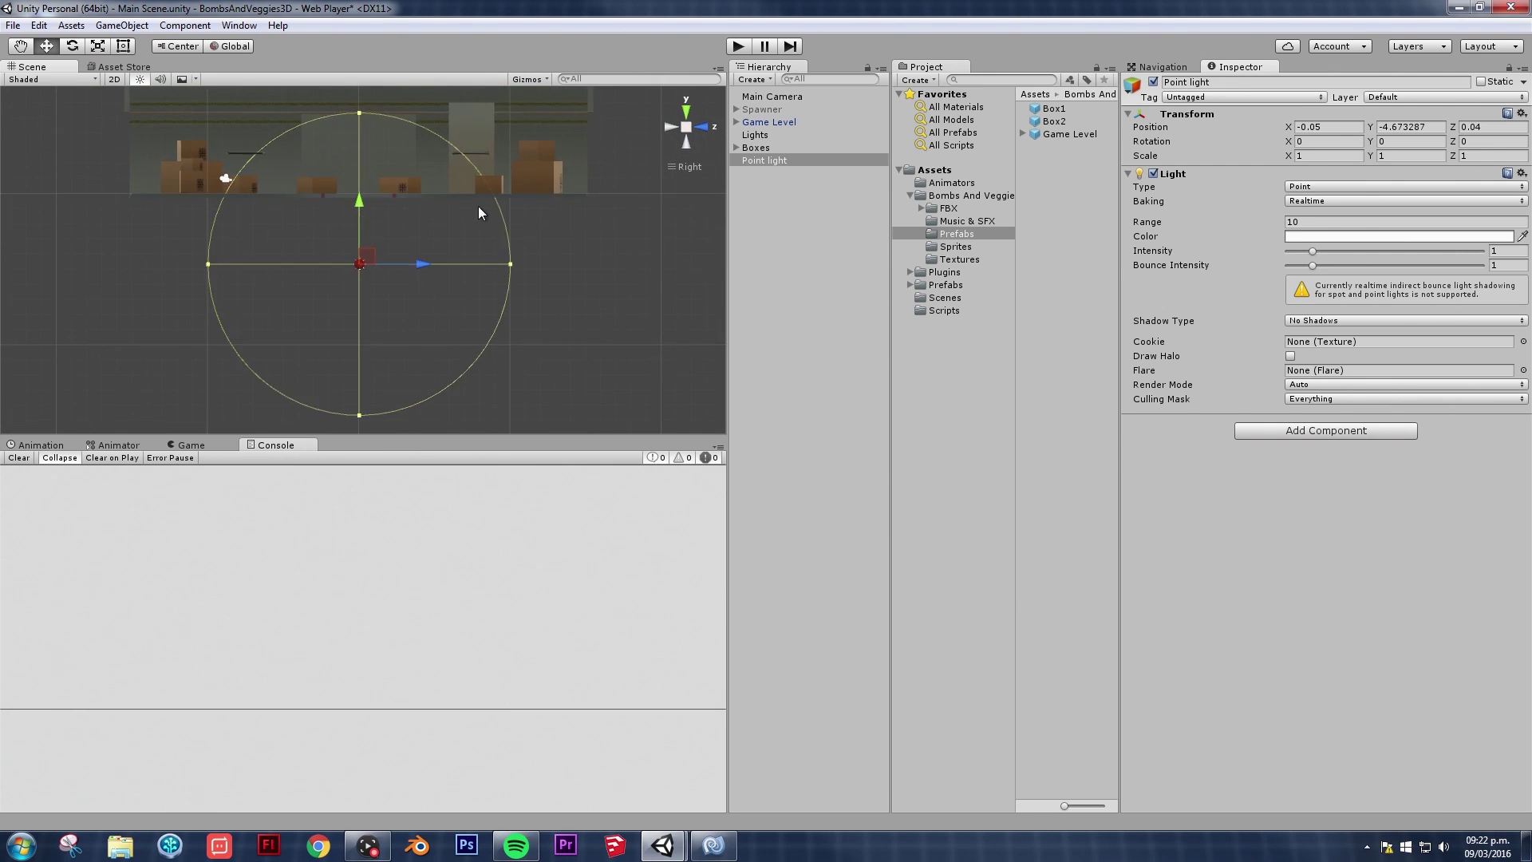
drag(390, 312, 687, 284)
scroll(516, 232, up, 4)
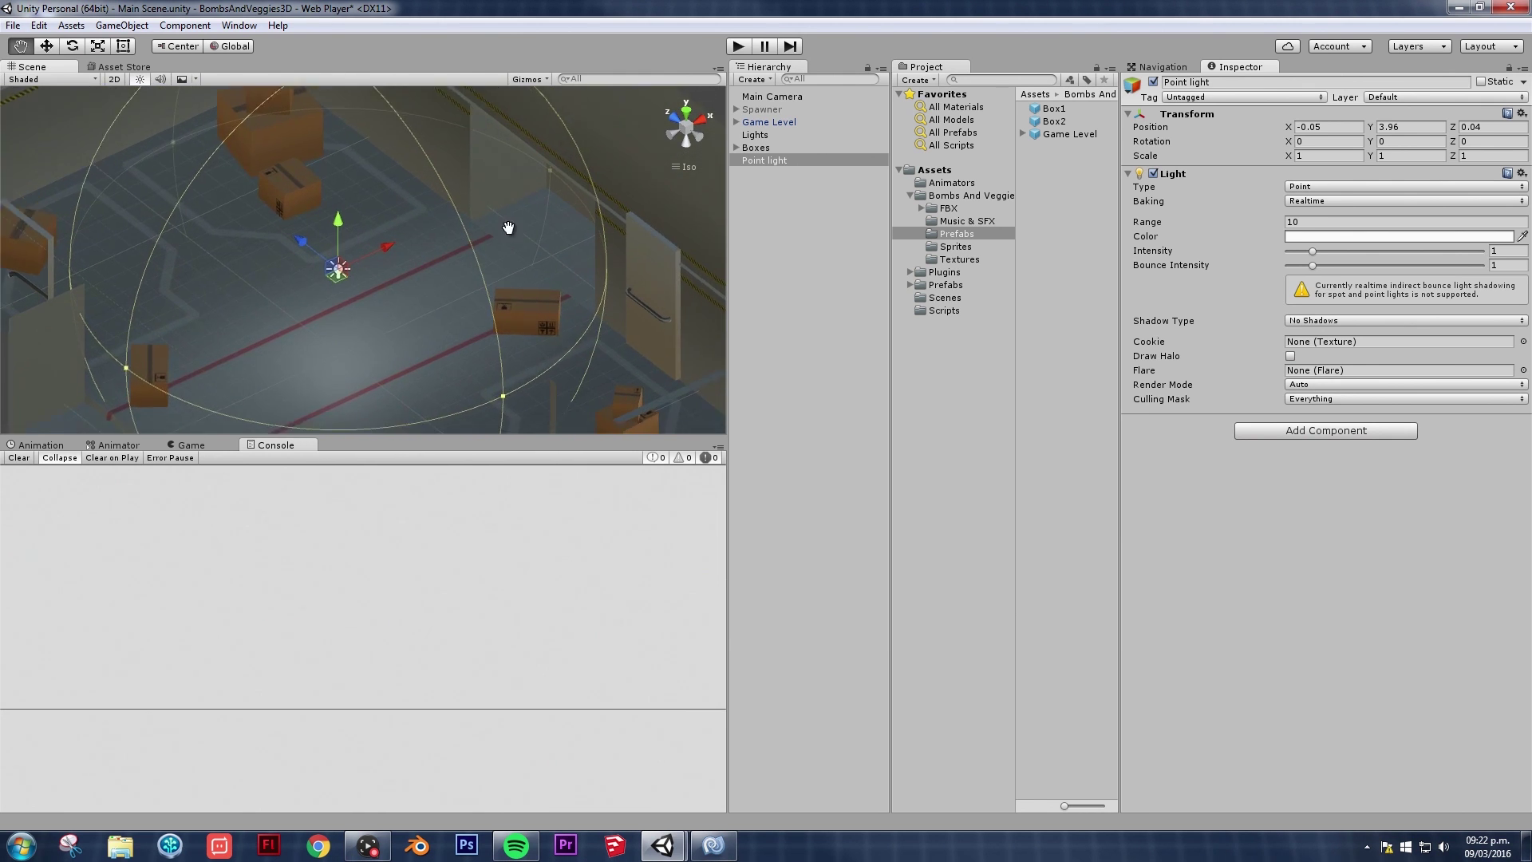
Step: Move the point light in front of one window on the end wall, at about X -4.51, Y 7.63, Z 11.77
scroll(463, 264, down, 2)
middle_drag(459, 264, 531, 272)
alt+drag(531, 273, 268, 204)
scroll(544, 250, down, 4)
middle_drag(268, 204, 404, 265)
scroll(404, 265, up, 4)
alt+drag(405, 267, 471, 265)
scroll(471, 266, up, 3)
drag(533, 312, 501, 322)
scroll(501, 323, down, 3)
middle_drag(501, 323, 383, 268)
alt+drag(382, 268, 312, 276)
middle_drag(322, 258, 367, 279)
drag(301, 247, 301, 113)
scroll(327, 151, down, 3)
middle_drag(339, 169, 355, 239)
alt+drag(355, 239, 327, 201)
scroll(348, 235, up, 2)
scroll(391, 223, up, 2)
scroll(431, 207, down, 6)
alt+drag(486, 209, 413, 216)
middle_drag(413, 217, 344, 200)
alt+drag(346, 202, 356, 173)
scroll(370, 181, up, 3)
middle_drag(370, 180, 362, 203)
drag(229, 179, 228, 186)
middle_drag(369, 205, 356, 212)
alt+drag(357, 212, 351, 254)
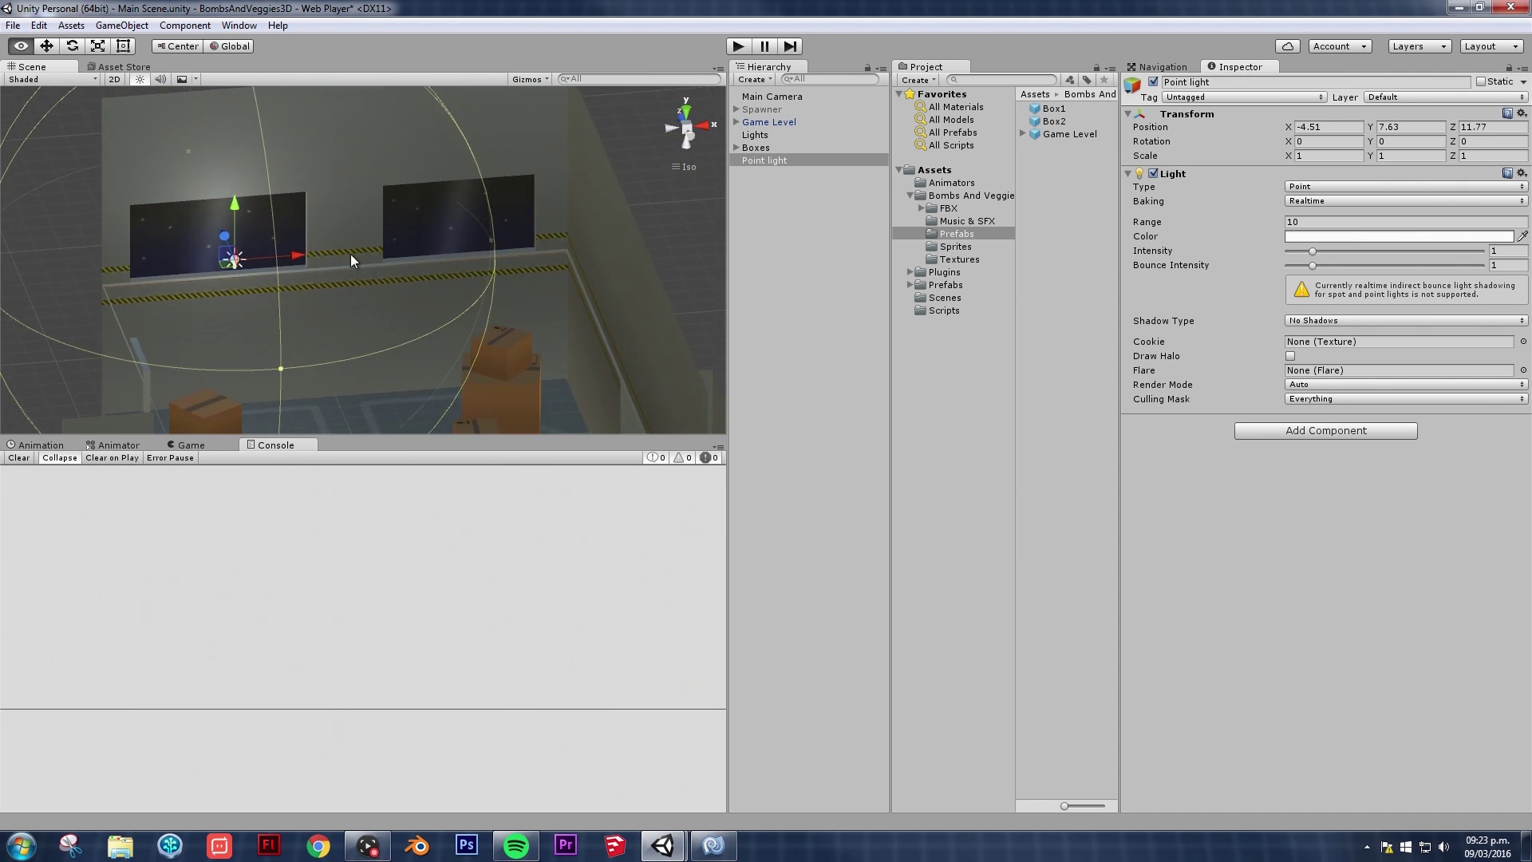
Step: Duplicate the point light and move the copy in front of the second window on the same wall
scroll(348, 254, down, 3)
middle_drag(343, 254, 339, 231)
key(ctrl+d)
drag(291, 231, 528, 202)
Step: Duplicate both window lights together and move the copies to the windows on the opposite wall, at about Z -12.97
alt+drag(359, 249, 479, 310)
scroll(479, 310, down, 3)
middle_drag(478, 309, 401, 237)
scroll(370, 267, up, 2)
scroll(478, 260, up, 2)
shift+click(359, 270)
scroll(444, 258, down, 2)
alt+drag(401, 236, 483, 213)
key(ctrl+d)
scroll(410, 180, down, 2)
drag(196, 201, 492, 239)
drag(354, 239, 493, 232)
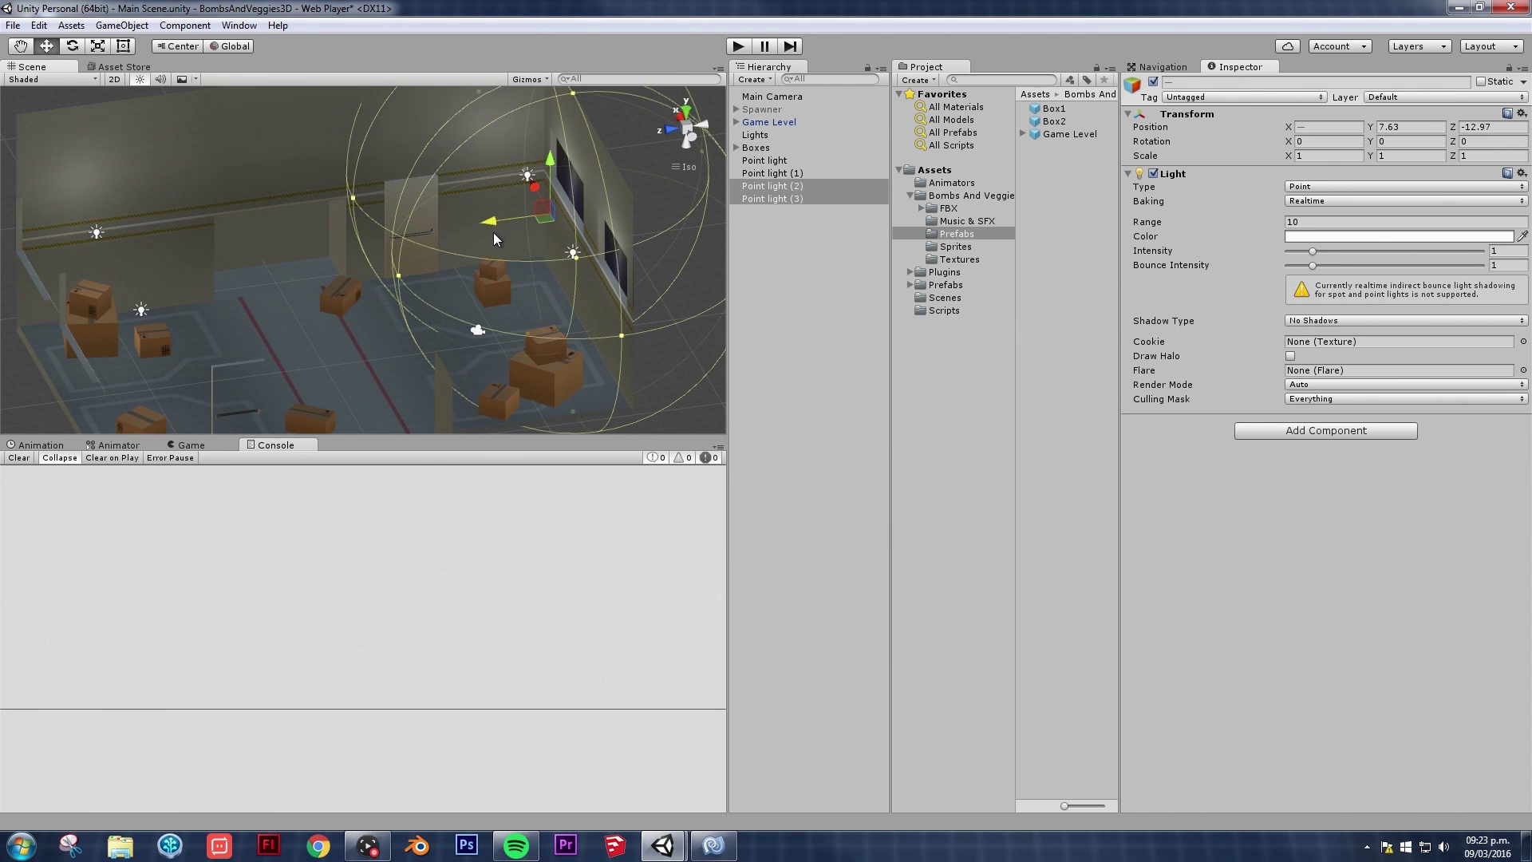
Step: Select all four point lights and set their colour to a saturated blue
alt+drag(339, 242, 570, 240)
scroll(568, 234, up, 1)
middle_drag(568, 234, 515, 202)
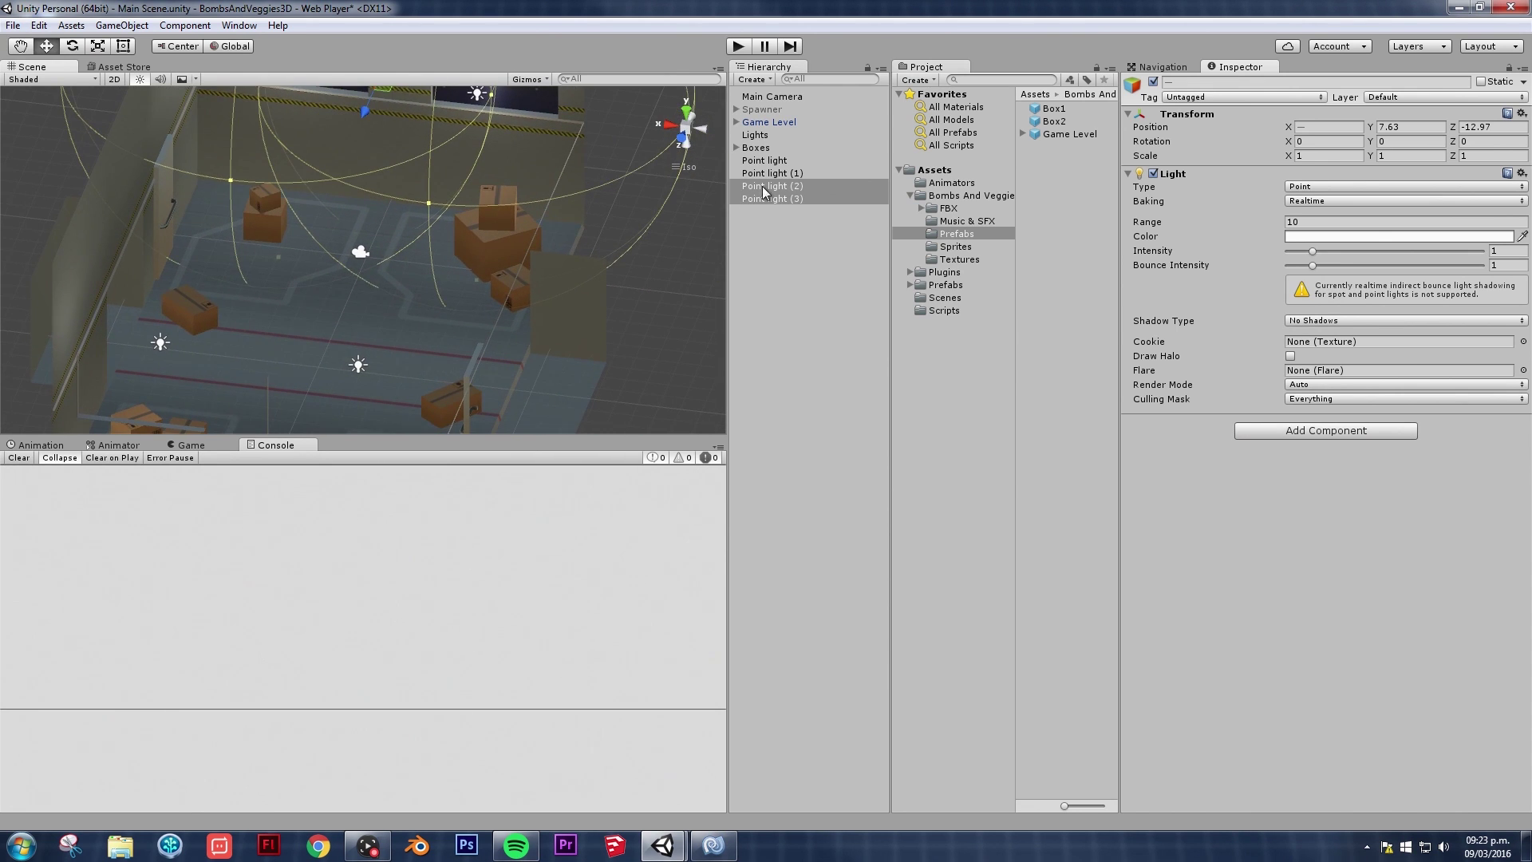
click(769, 161)
shift+click(768, 199)
alt+drag(299, 271, 520, 214)
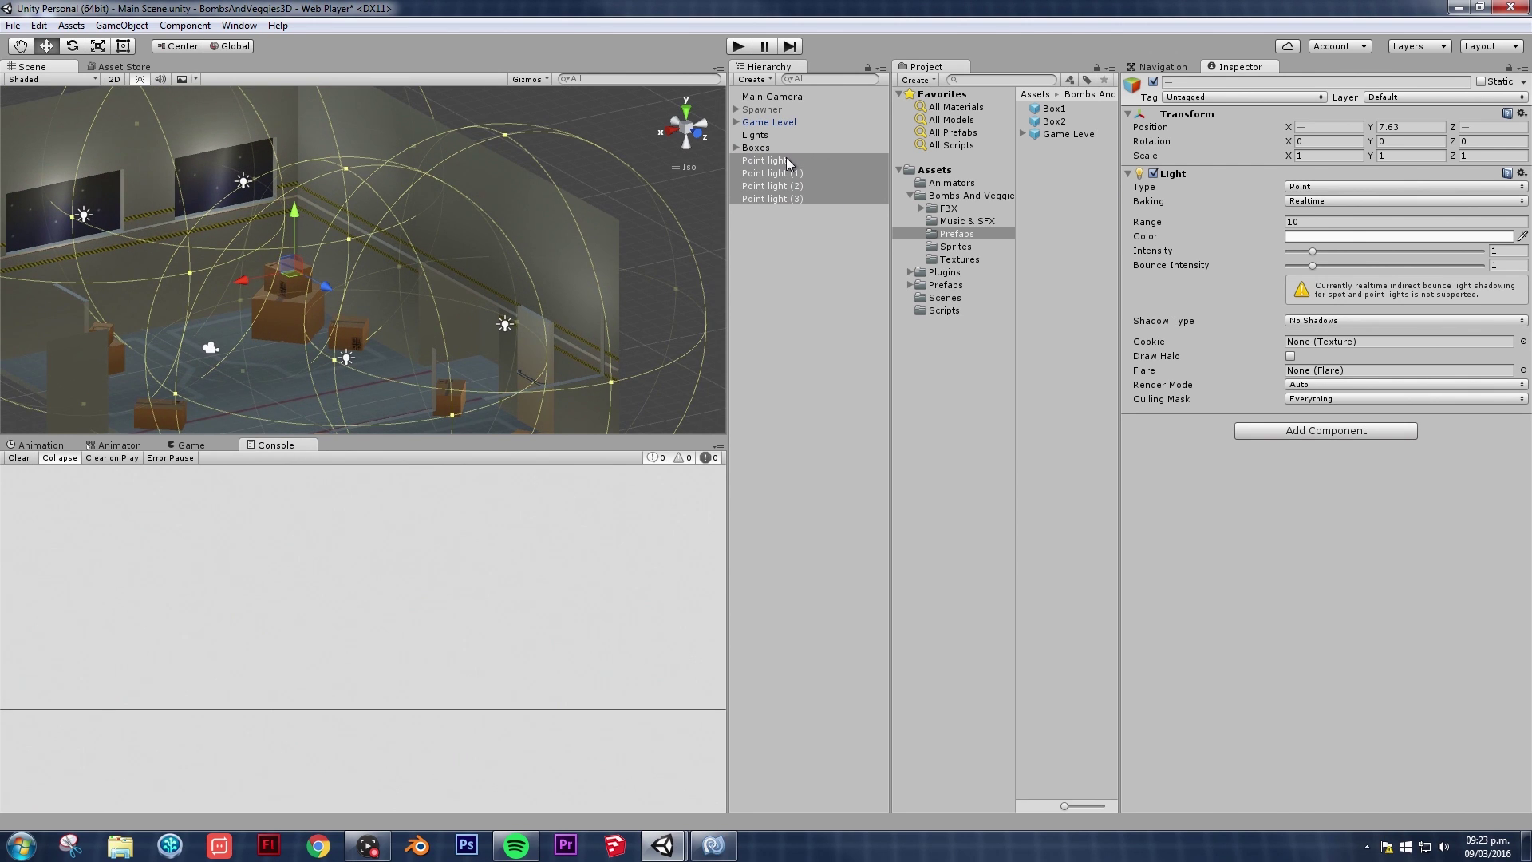
click(778, 227)
click(777, 160)
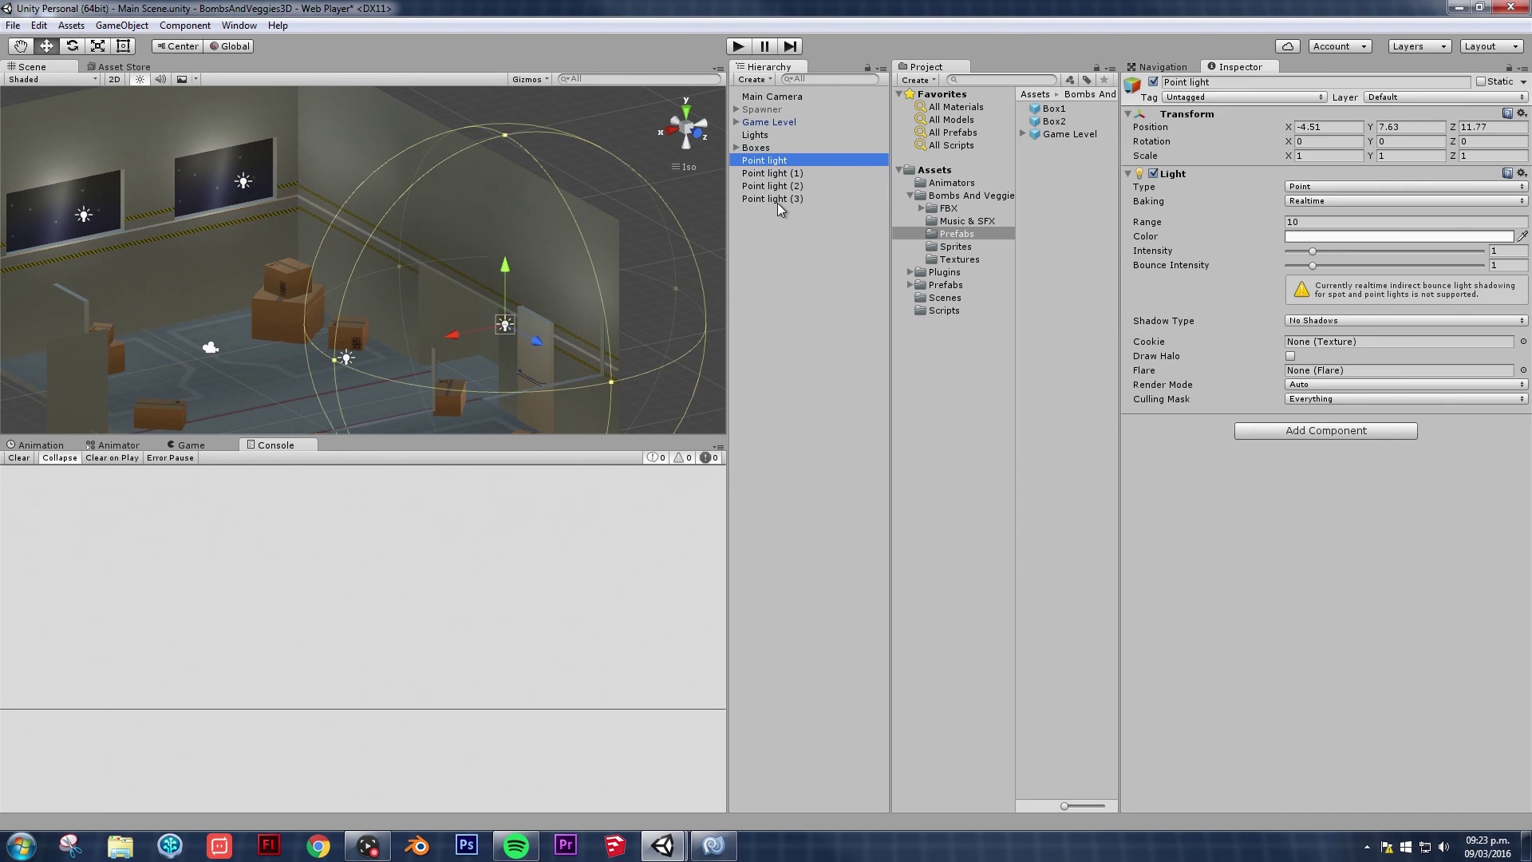
shift+click(778, 200)
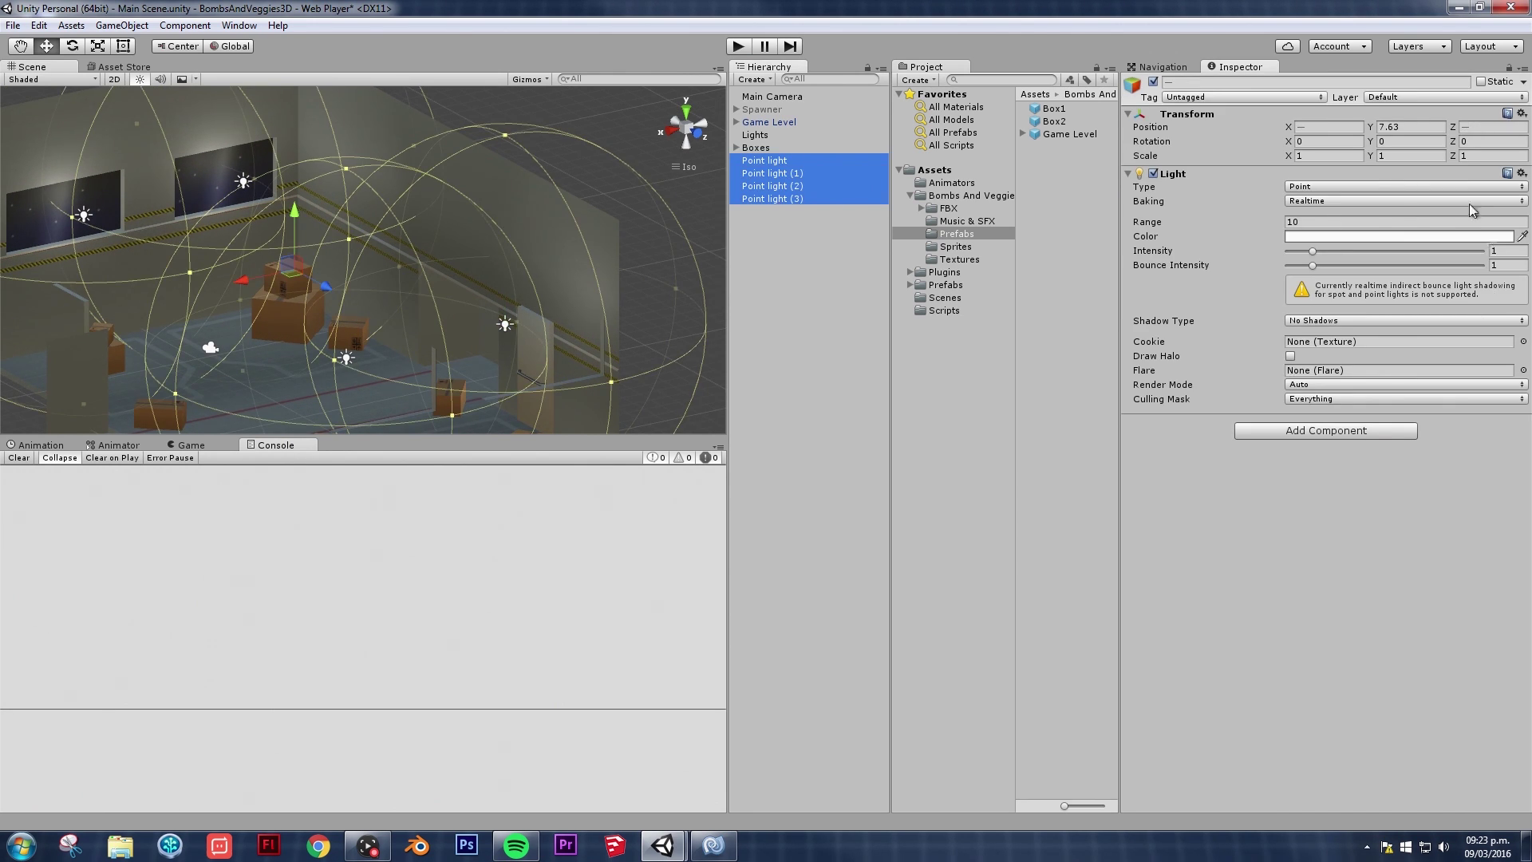
click(1346, 237)
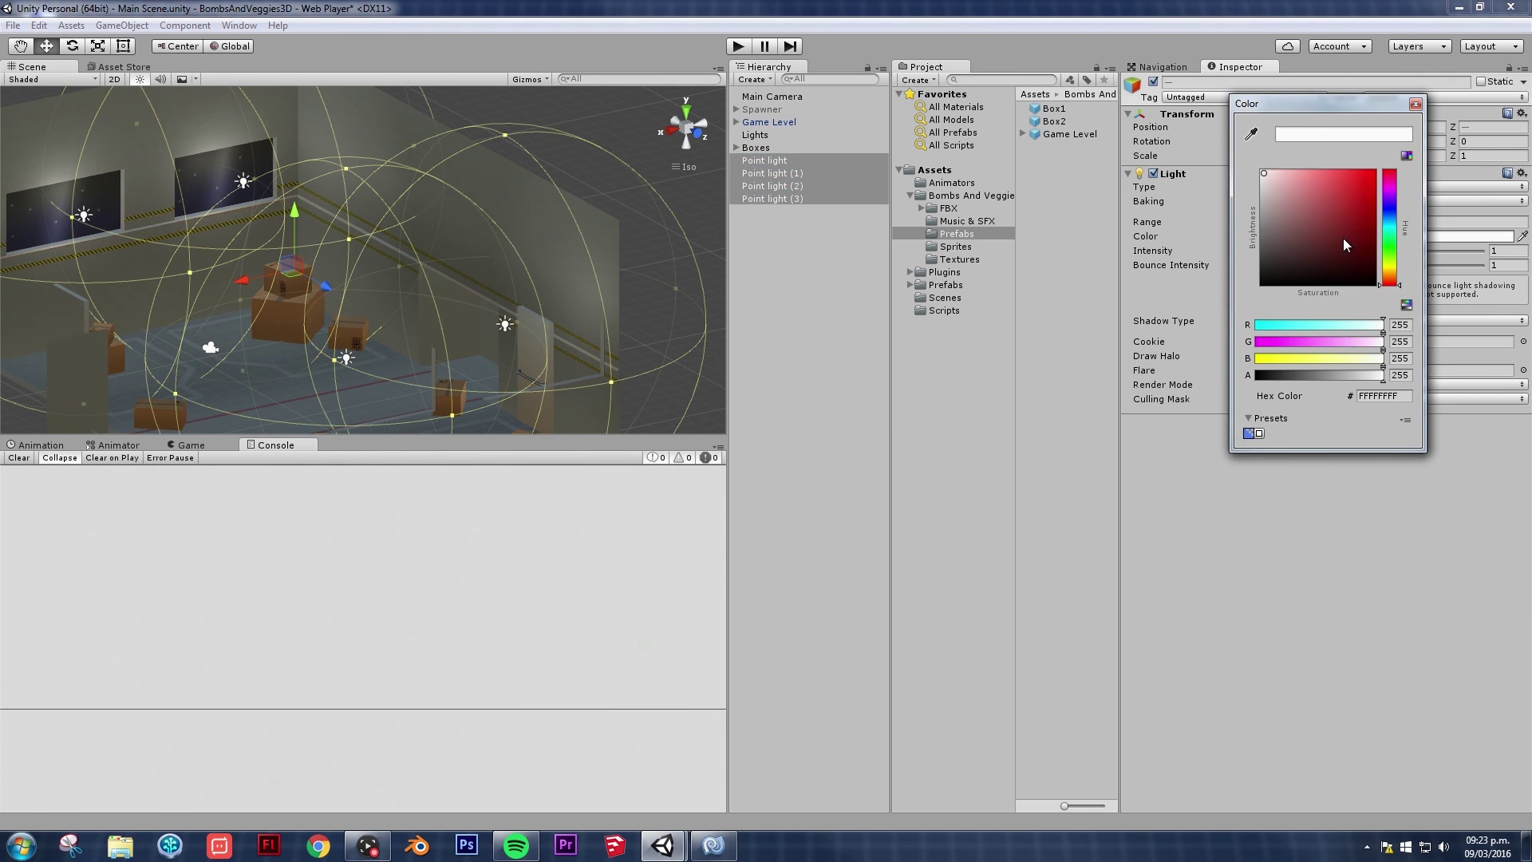
mouse_move(1389, 209)
mouse_down()
mouse_move(1343, 180)
mouse_move(1386, 157)
mouse_up()
click(1458, 604)
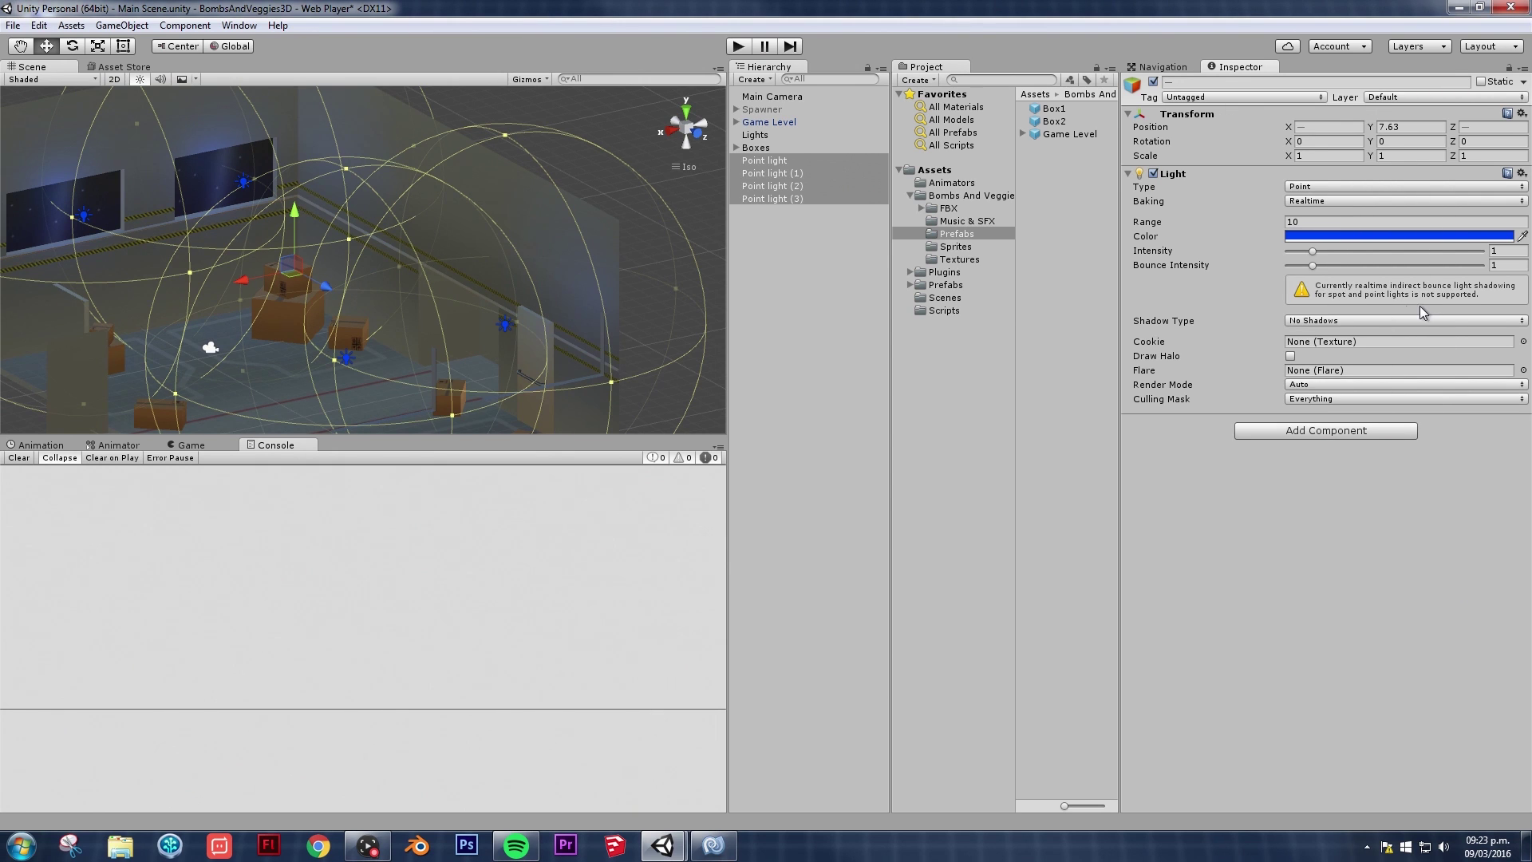
Step: Raise the four point lights' intensity to about 7.16 and soften their colour to a muted blue
drag(1313, 248, 1433, 242)
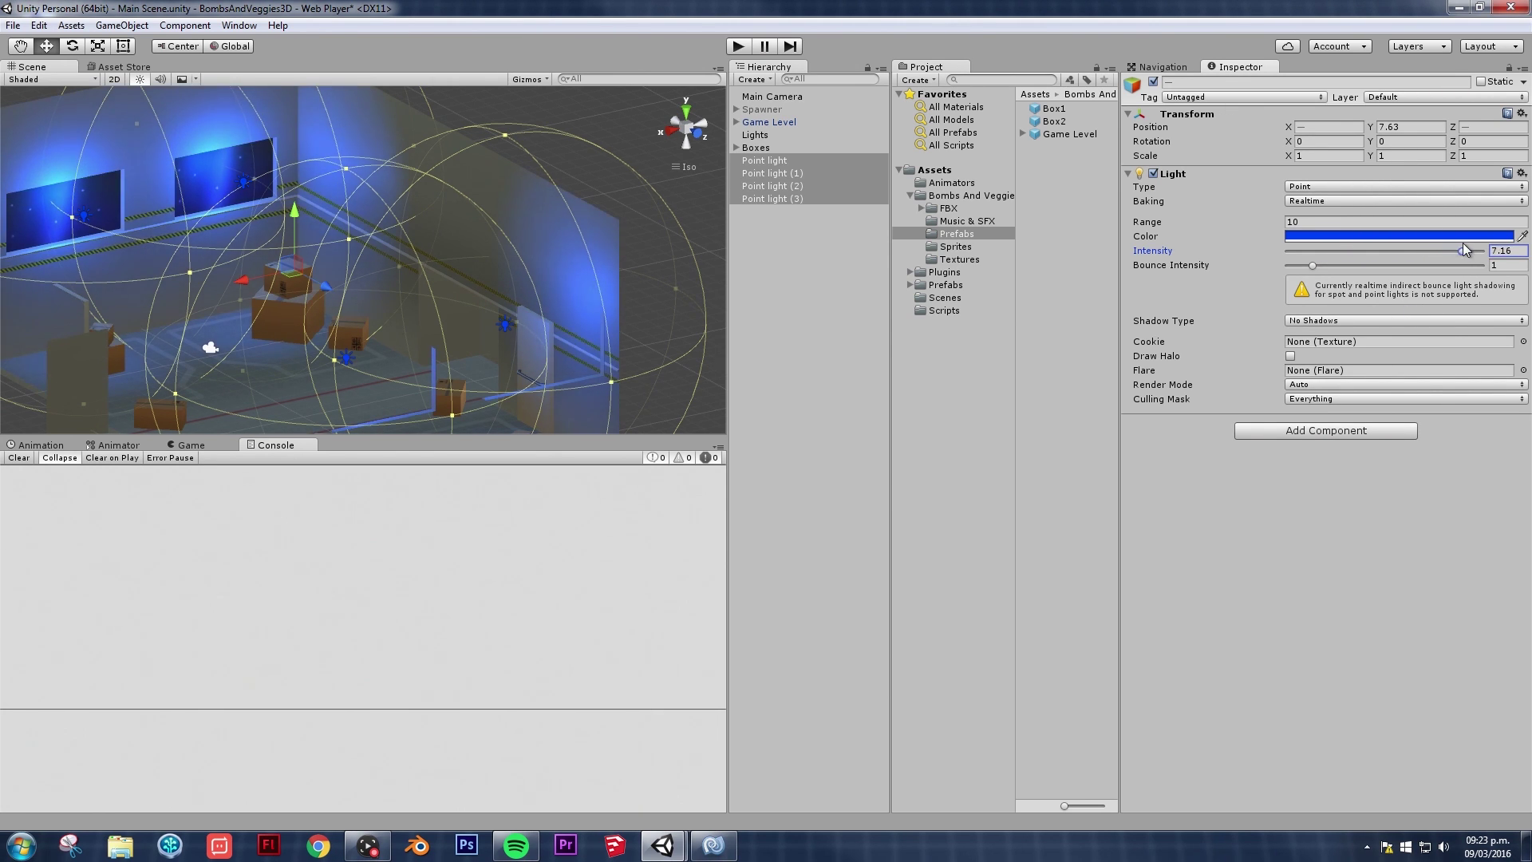
alt+drag(339, 233, 448, 256)
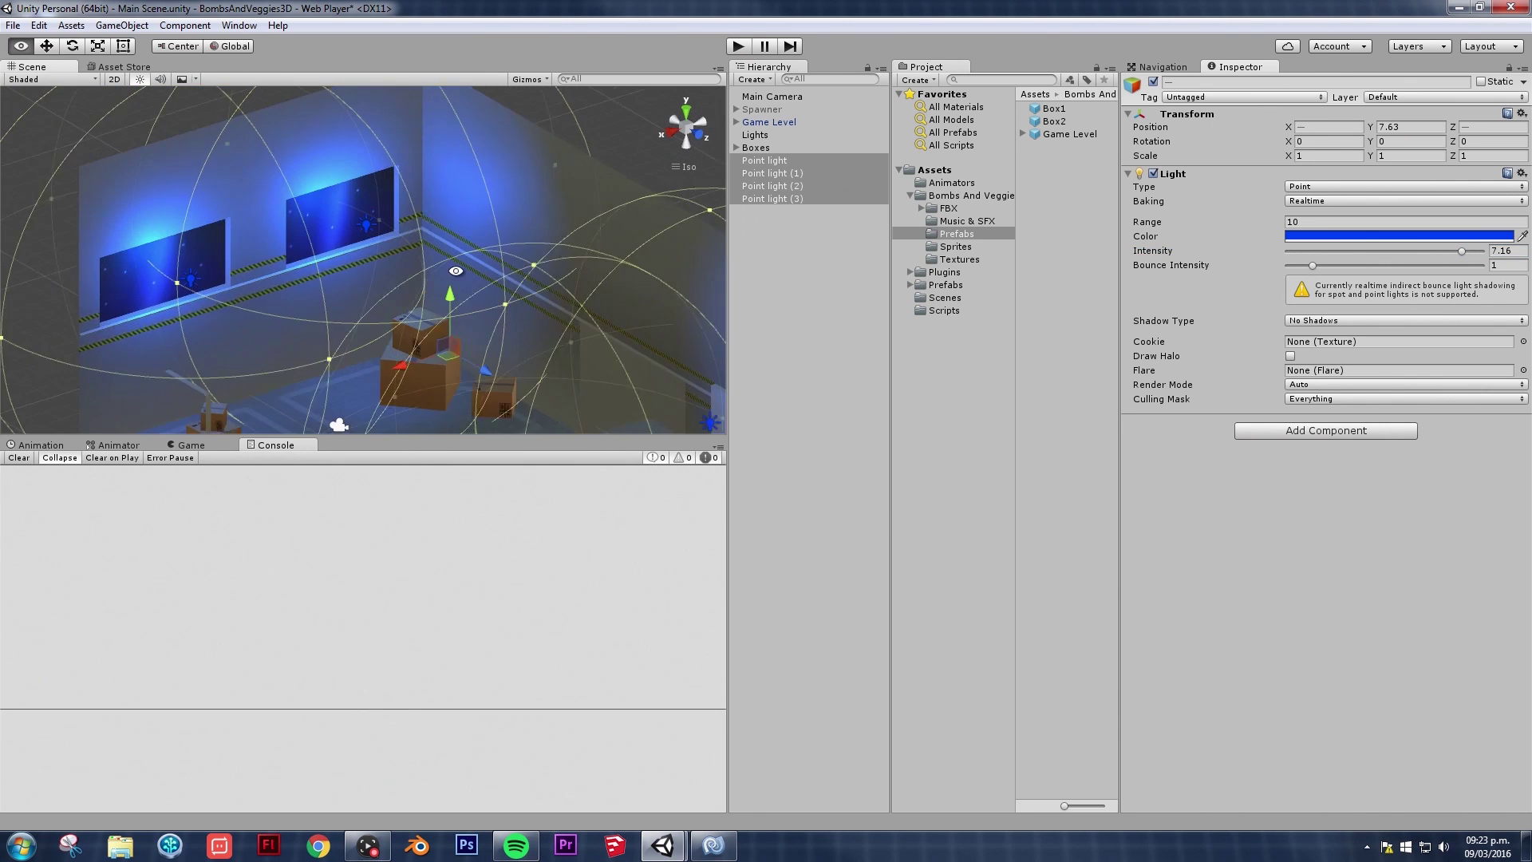
scroll(448, 256, up, 6)
scroll(448, 256, down, 5)
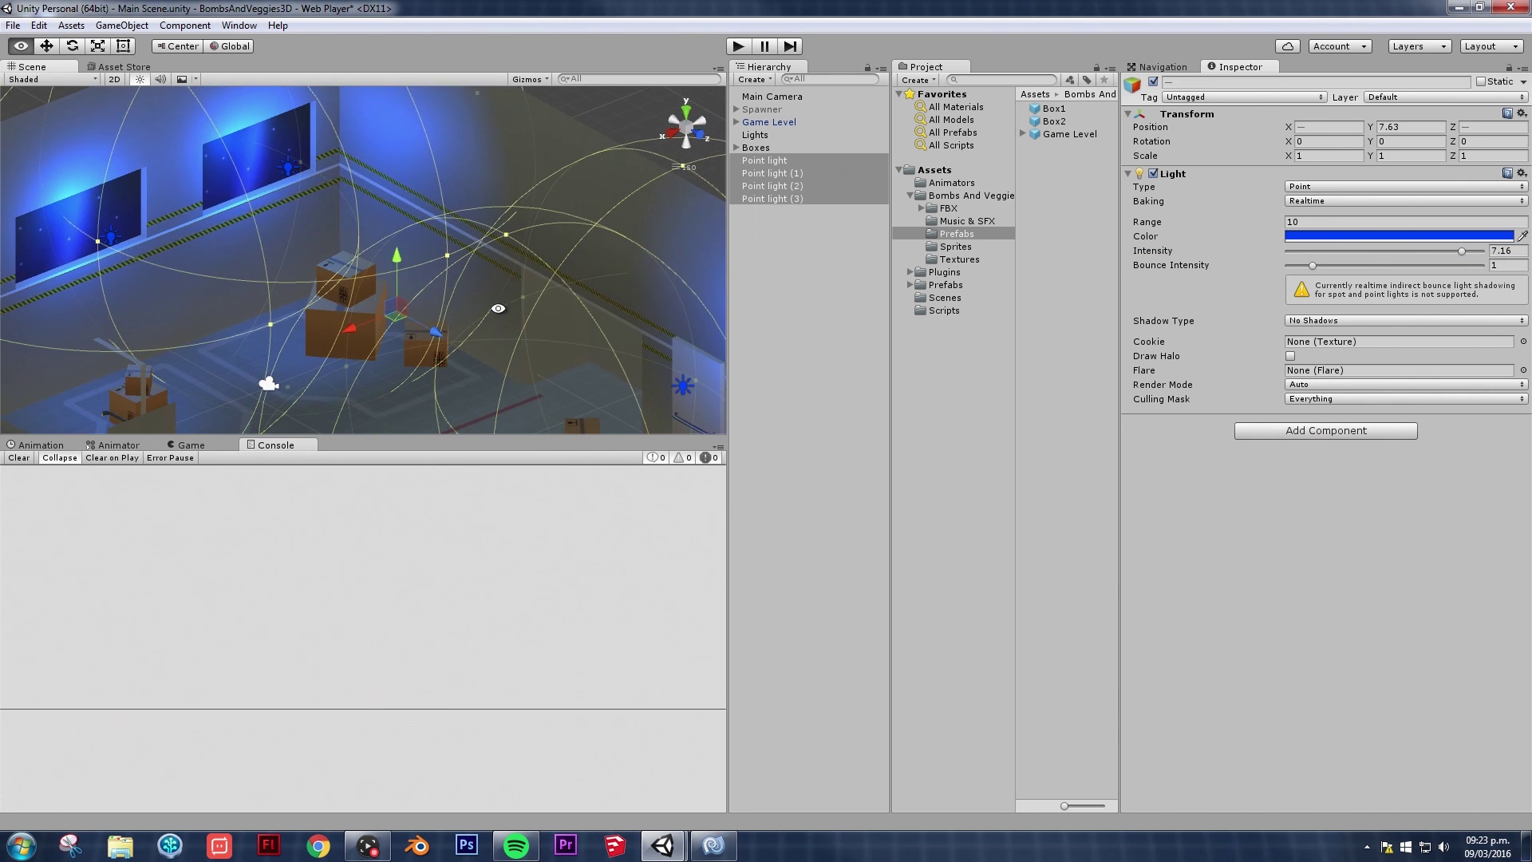
click(1468, 235)
drag(1305, 190, 1316, 193)
click(1487, 537)
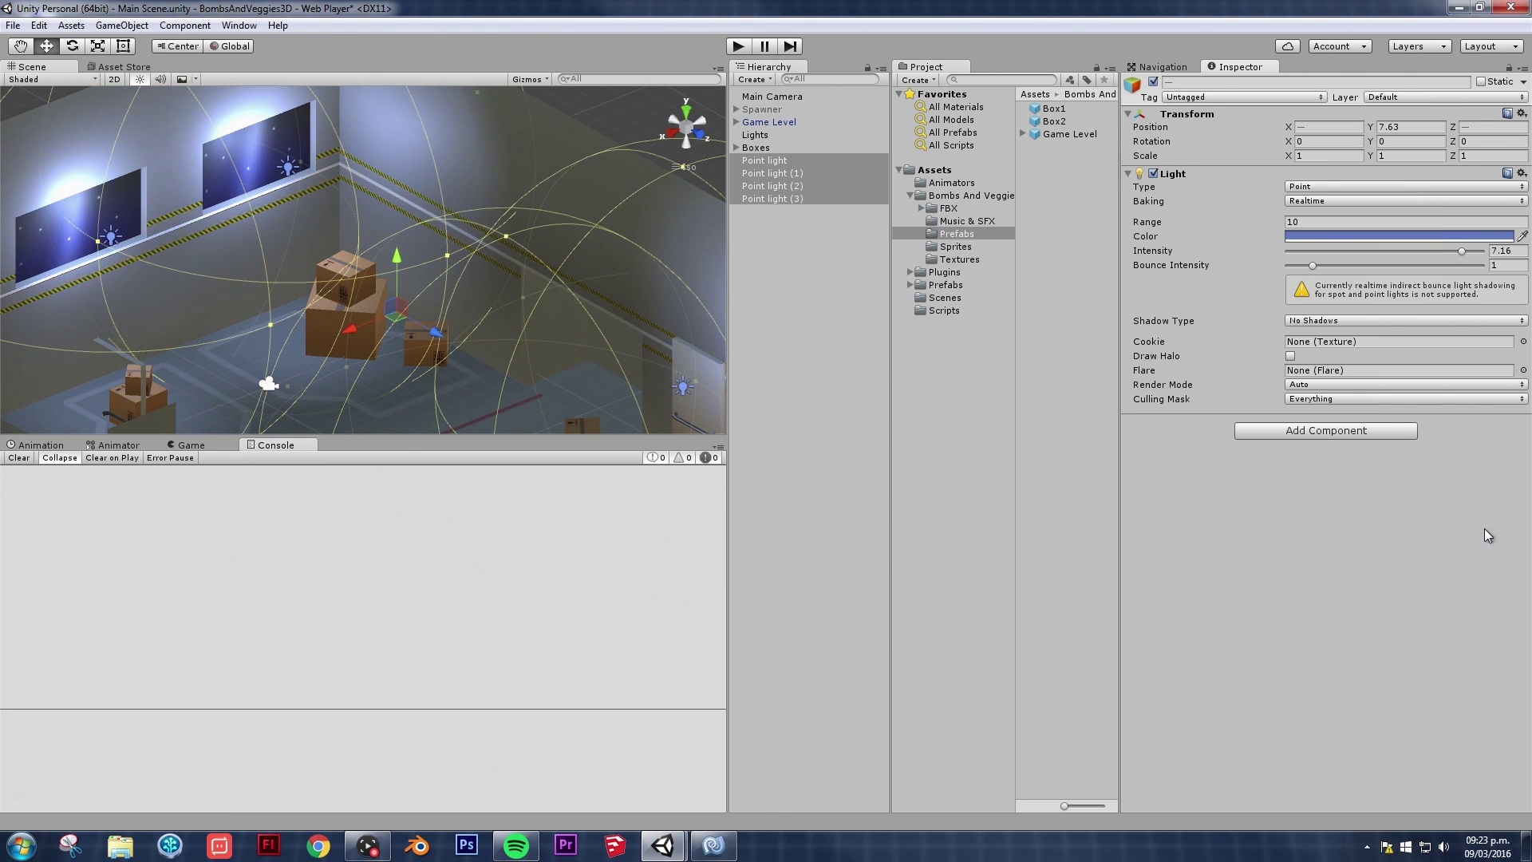
Step: Lower the intensity of the four point lights to about 3.37
drag(1461, 251, 1369, 251)
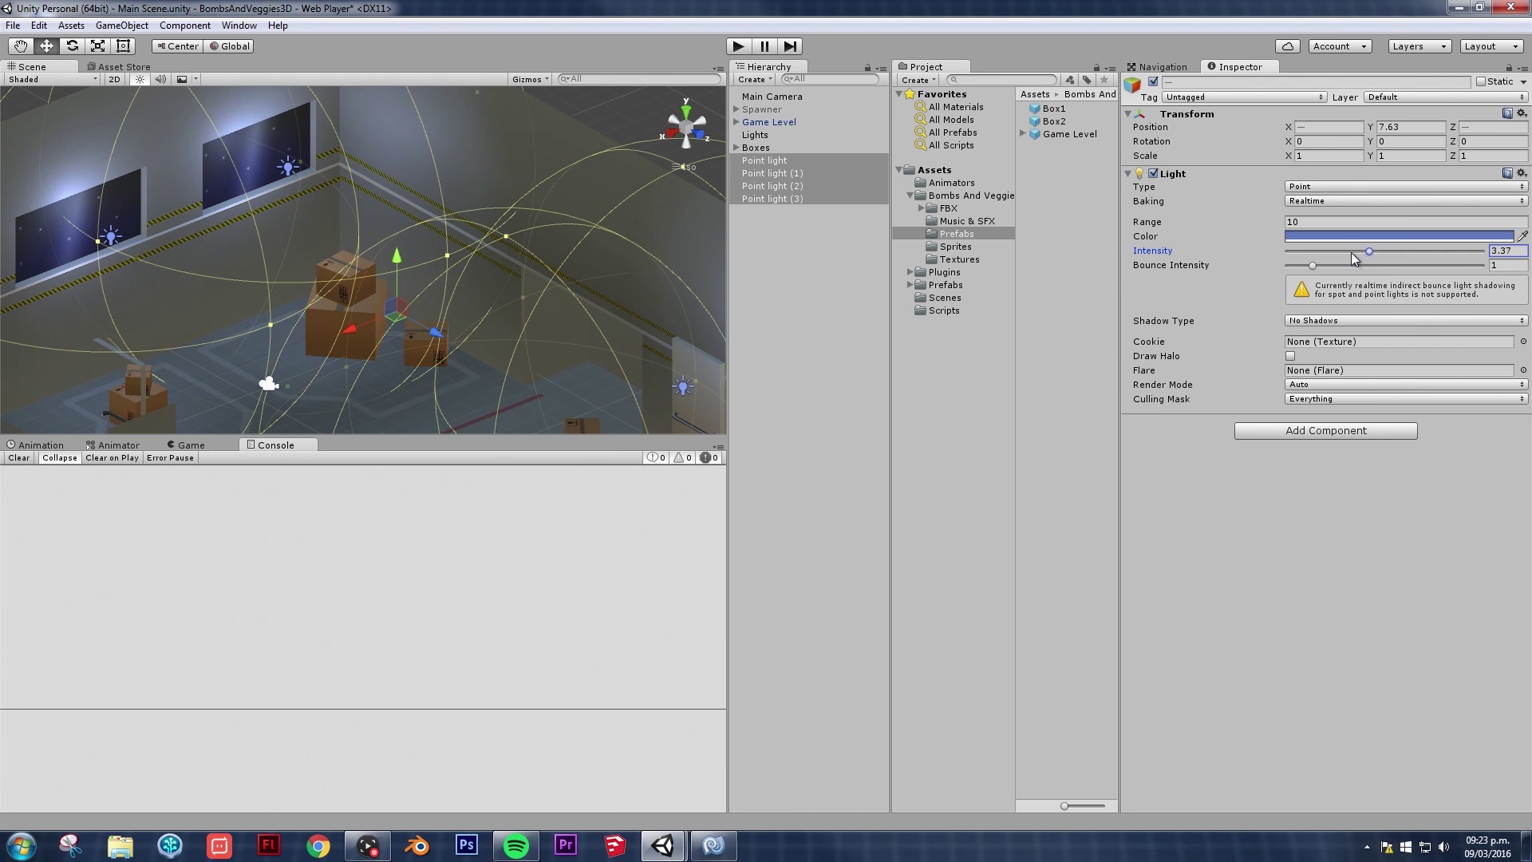
scroll(383, 248, down, 5)
middle_drag(359, 231, 479, 271)
alt+drag(498, 271, 461, 223)
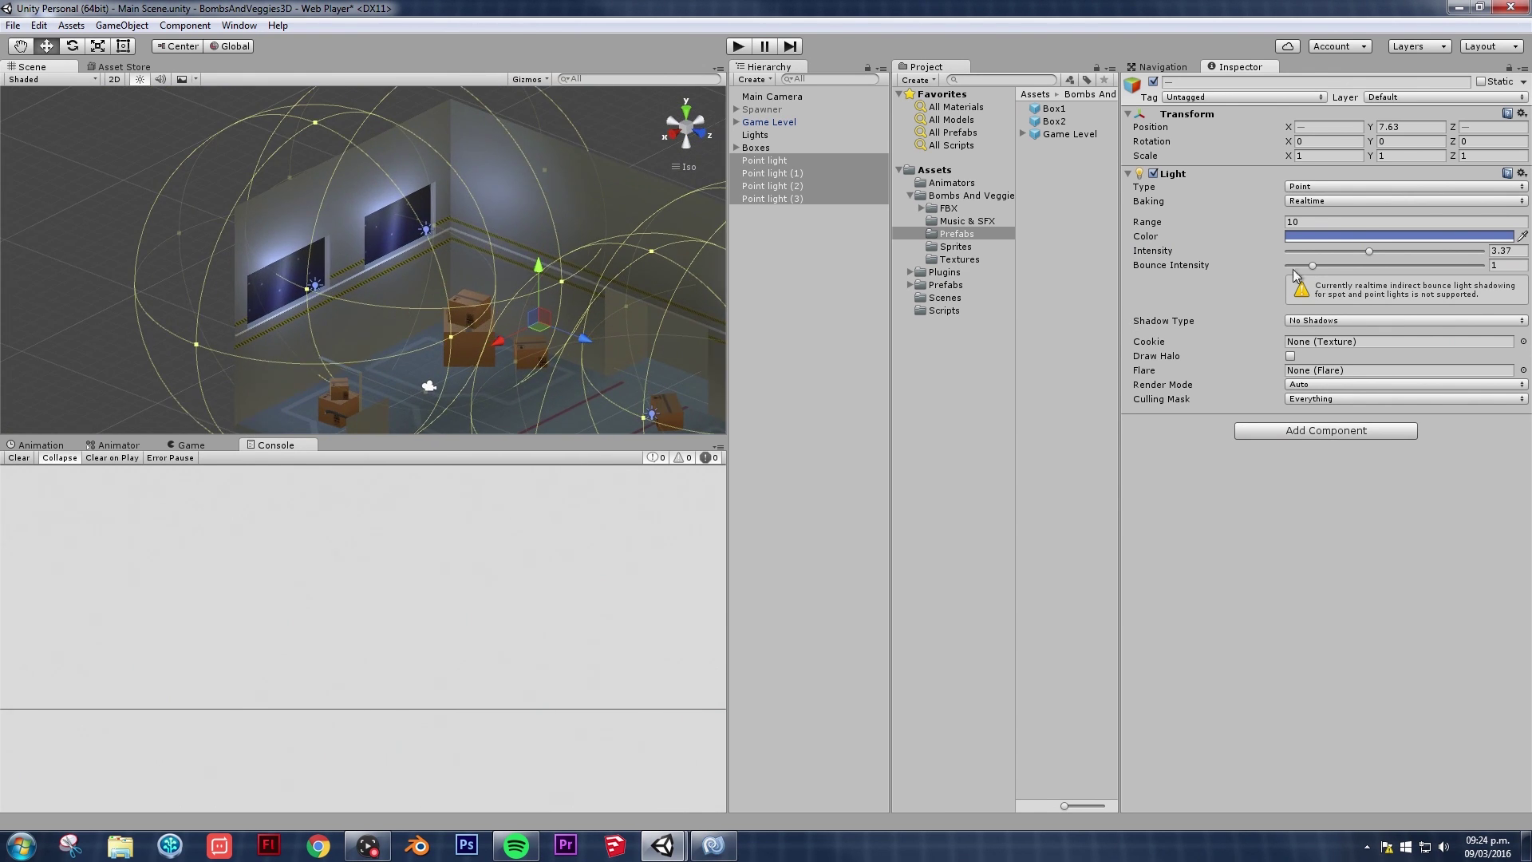
Step: Increase the range of the four point lights and reduce their intensity slightly further
drag(1248, 218, 1356, 229)
alt+drag(385, 287, 680, 254)
scroll(386, 219, up, 6)
drag(1369, 252, 1334, 256)
Step: Deselect the point lights and examine the blue lighting across the whole room from several angles
alt+drag(191, 239, 603, 279)
scroll(590, 273, down, 2)
click(591, 270)
scroll(591, 272, down, 3)
scroll(570, 294, up, 3)
scroll(482, 298, up, 6)
alt+drag(479, 305, 221, 305)
click(367, 142)
scroll(413, 171, down, 5)
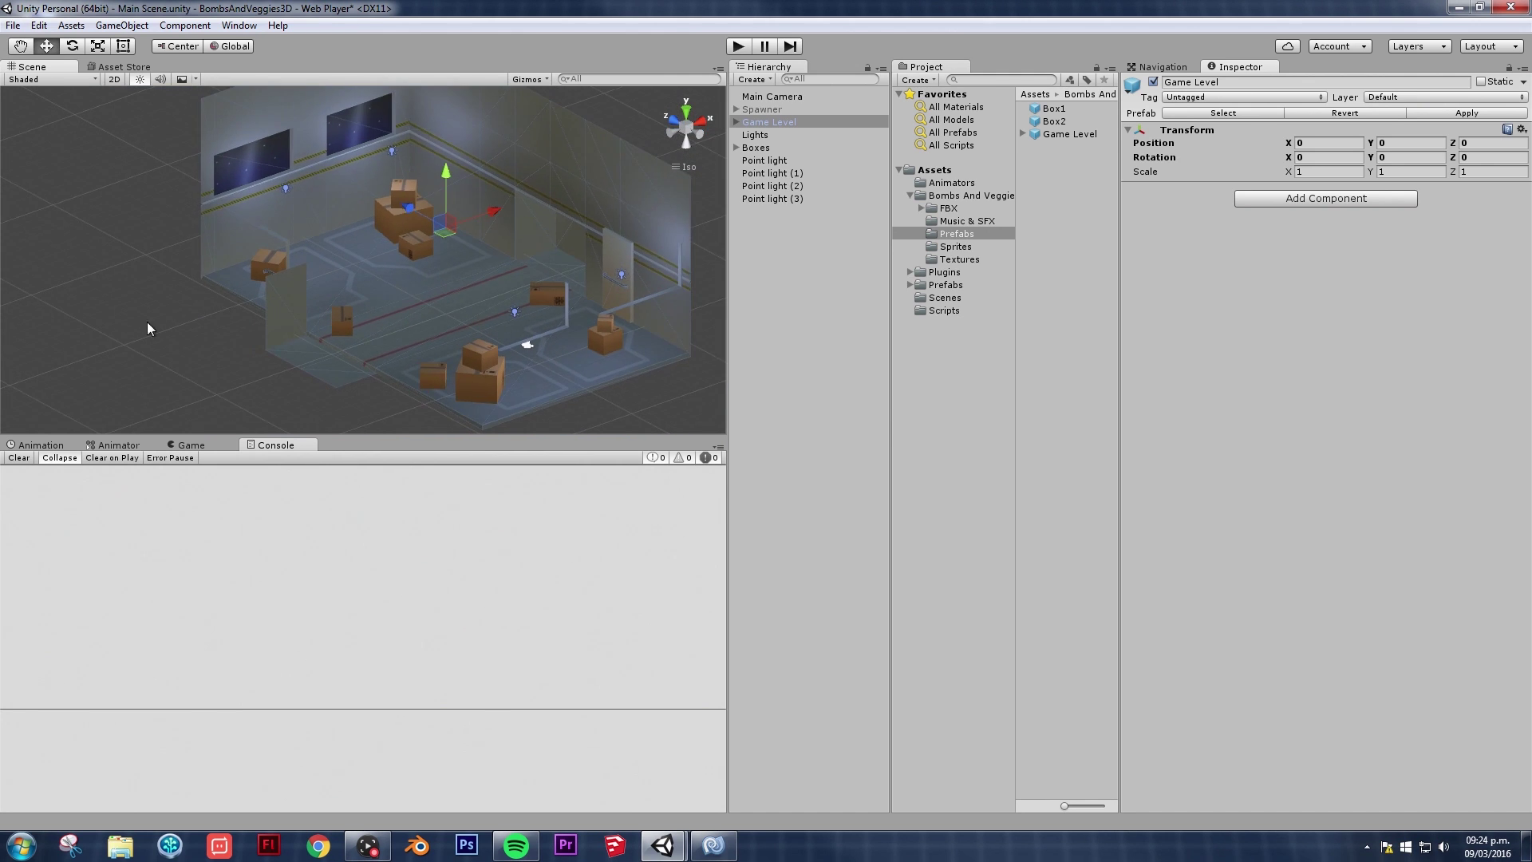
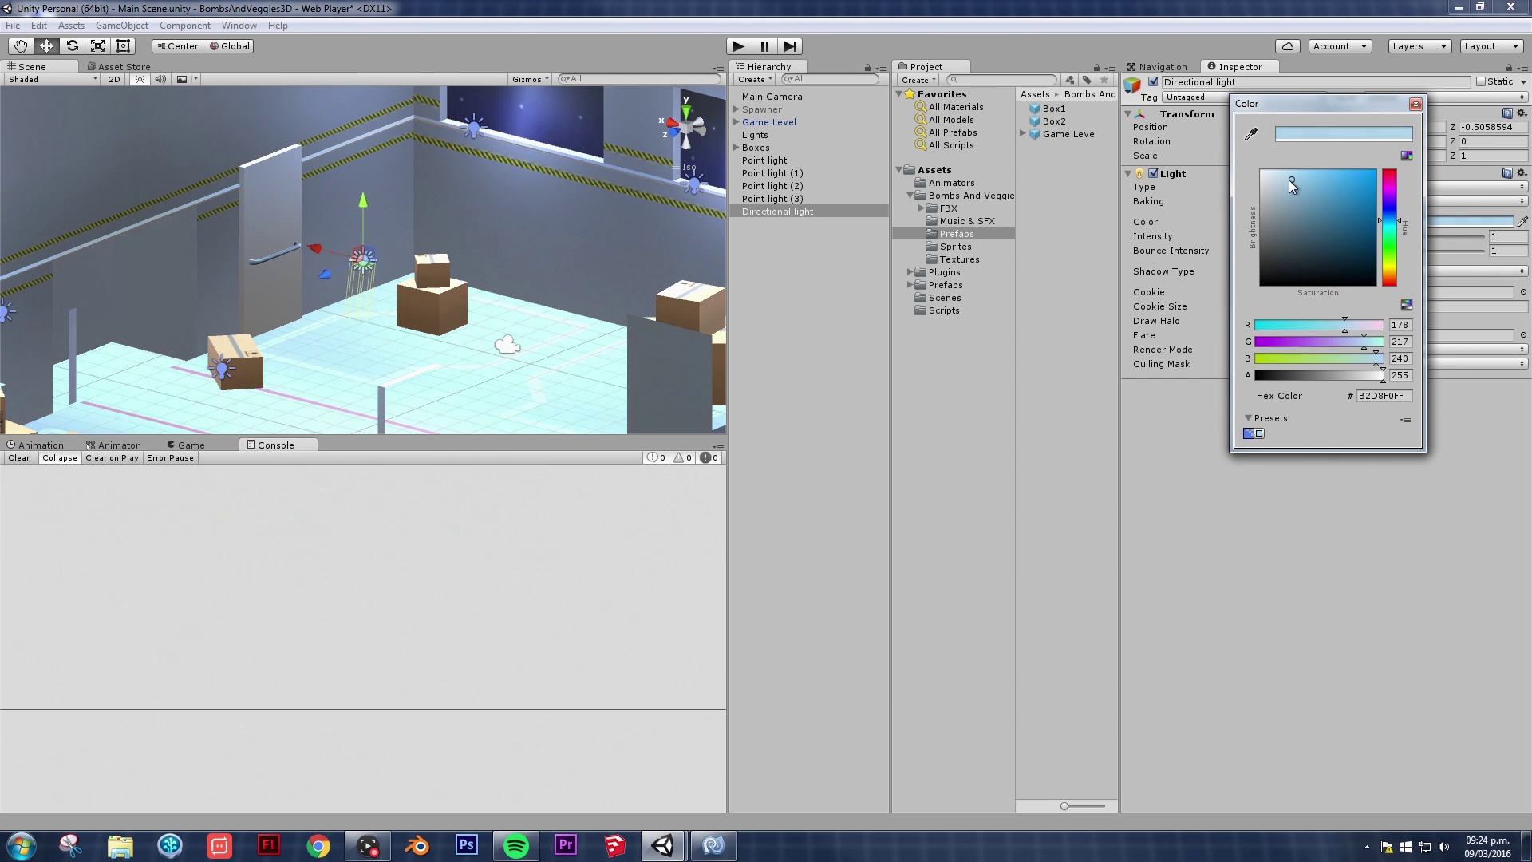
Step: Set the directional light's intensity to 0.25 and its shadow type to Hard Shadows
click(1463, 316)
click(1498, 236)
text(.)
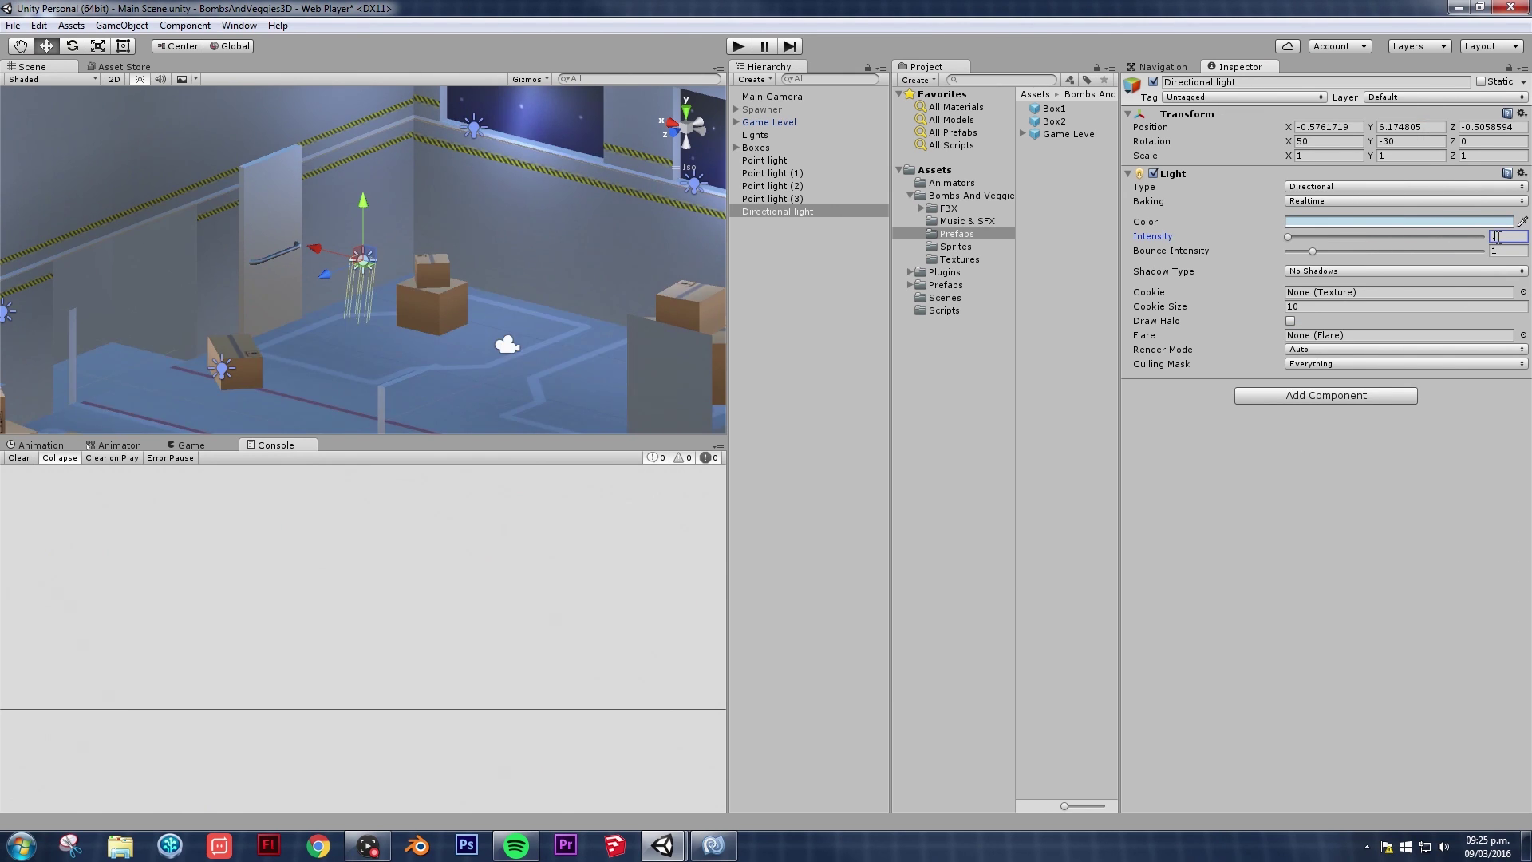
text(25)
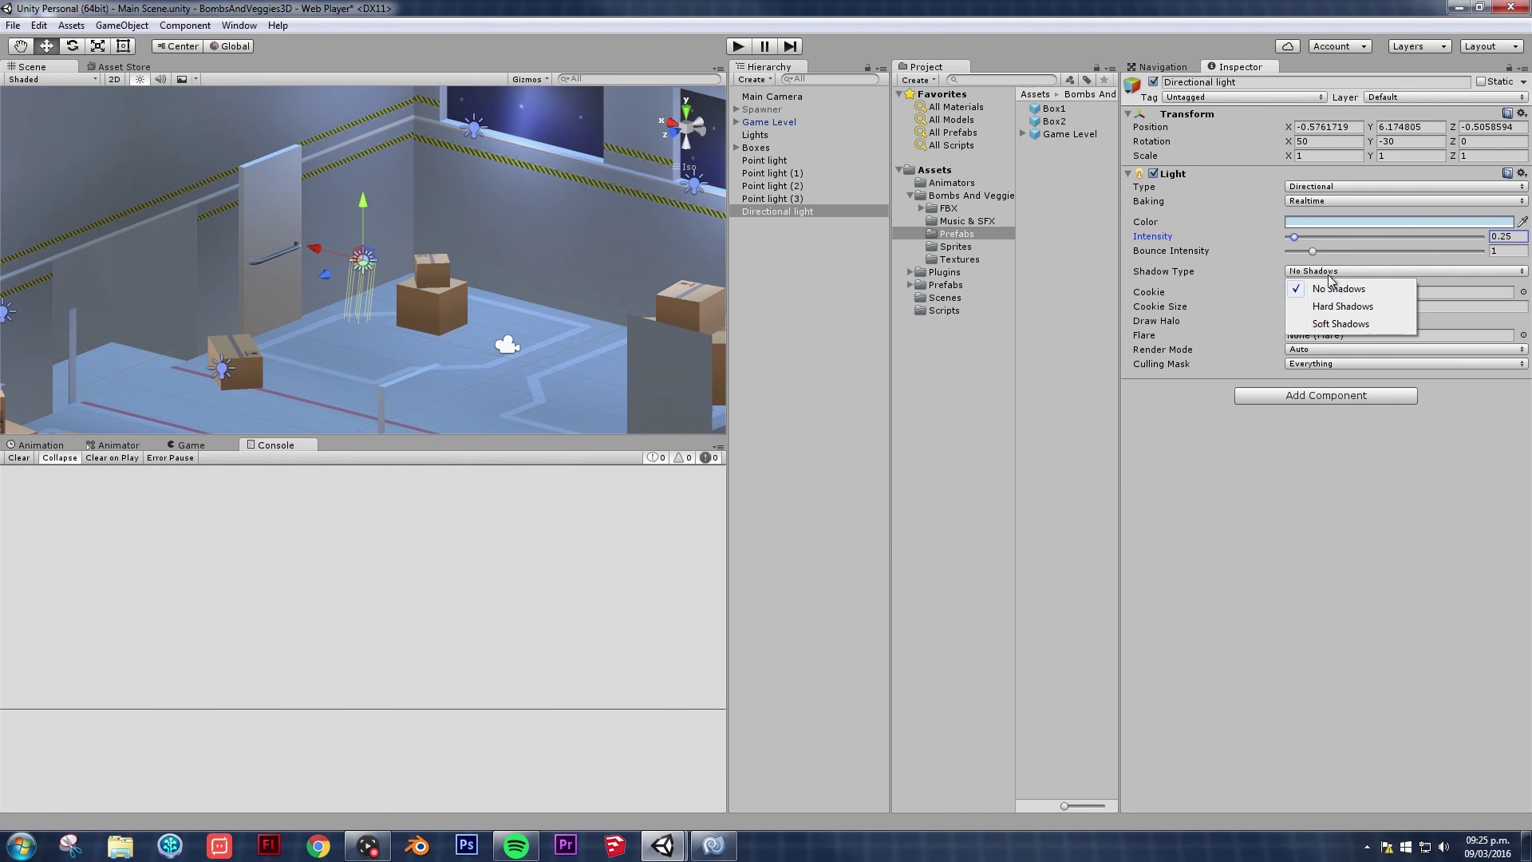
click(1339, 306)
Step: Rotate the directional light around the vertical axis to about Y -119.2
scroll(654, 279, down, 5)
alt+drag(654, 279, 476, 295)
scroll(405, 310, up, 5)
alt+drag(572, 299, 541, 303)
key(e)
drag(447, 307, 445, 254)
scroll(446, 254, up, 8)
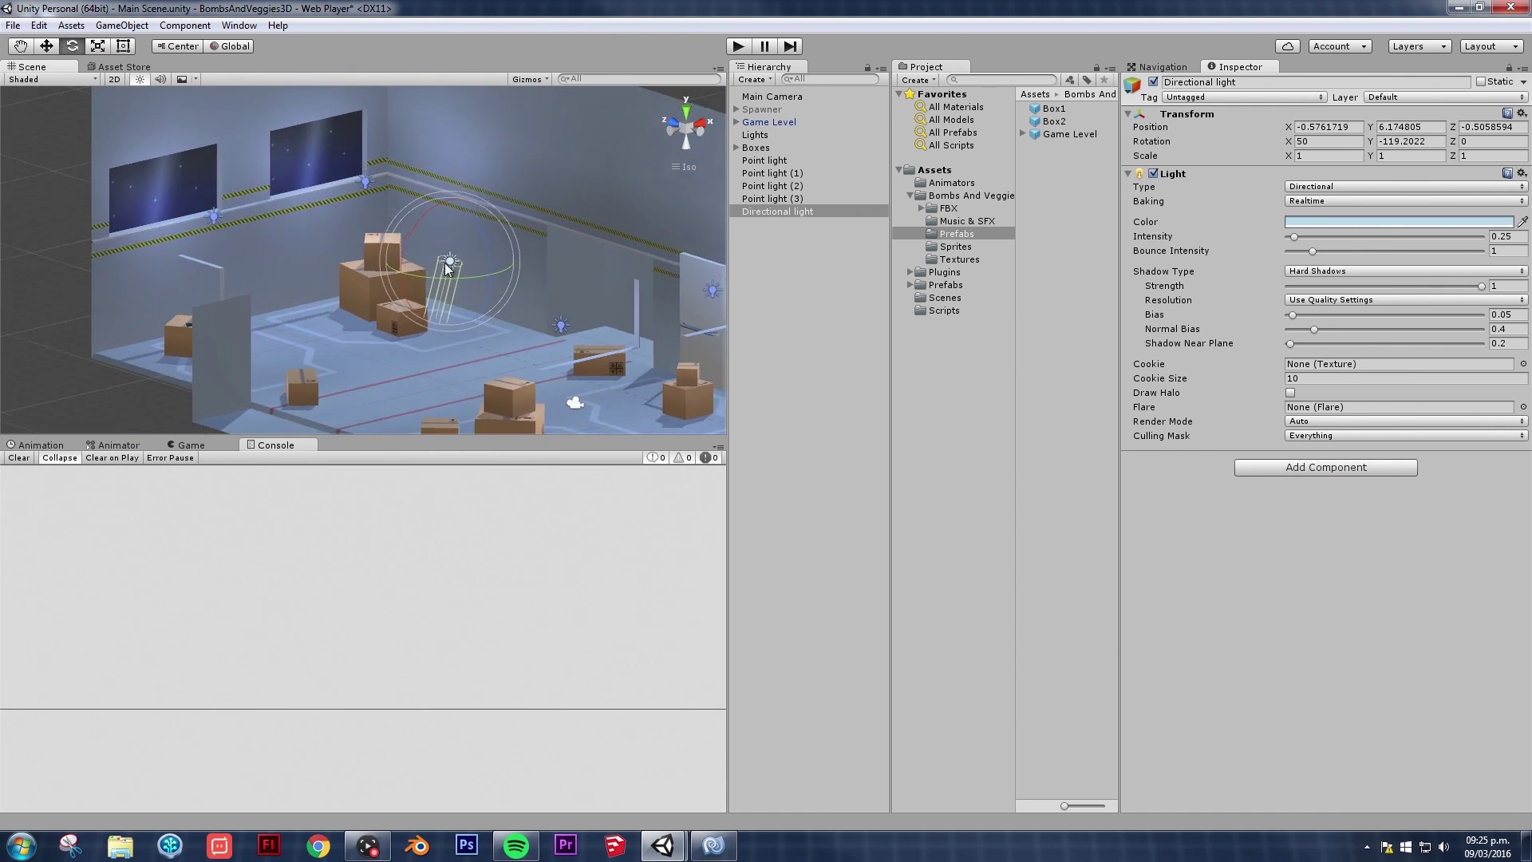
Step: Examine the room's lighting and the box shadows in perspective from several angles
alt+drag(543, 276, 546, 158)
scroll(523, 251, down, 4)
click(687, 132)
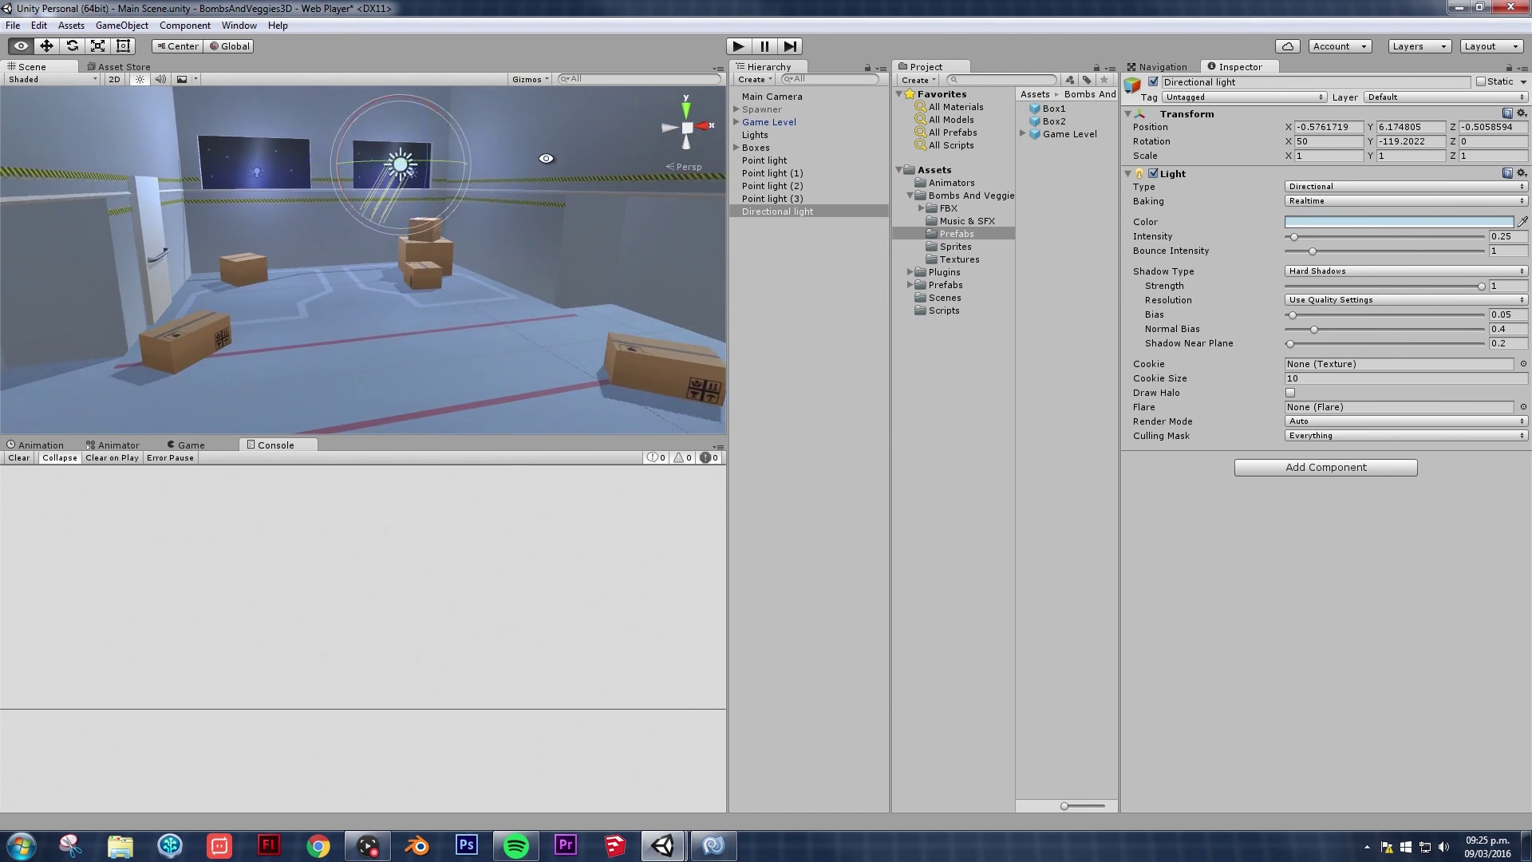
scroll(528, 191, up, 5)
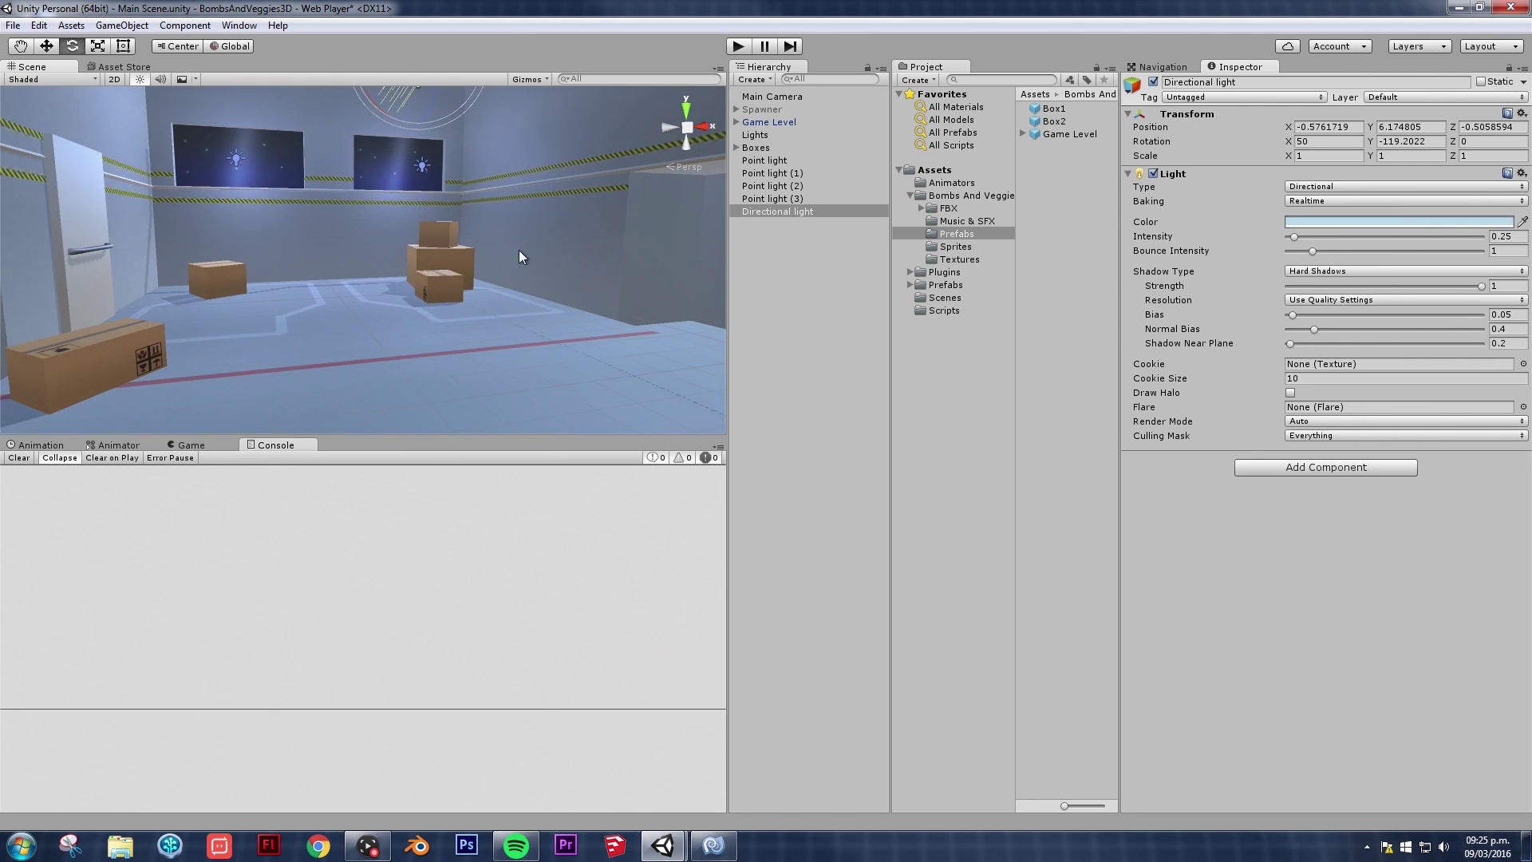
alt+drag(519, 251, 475, 228)
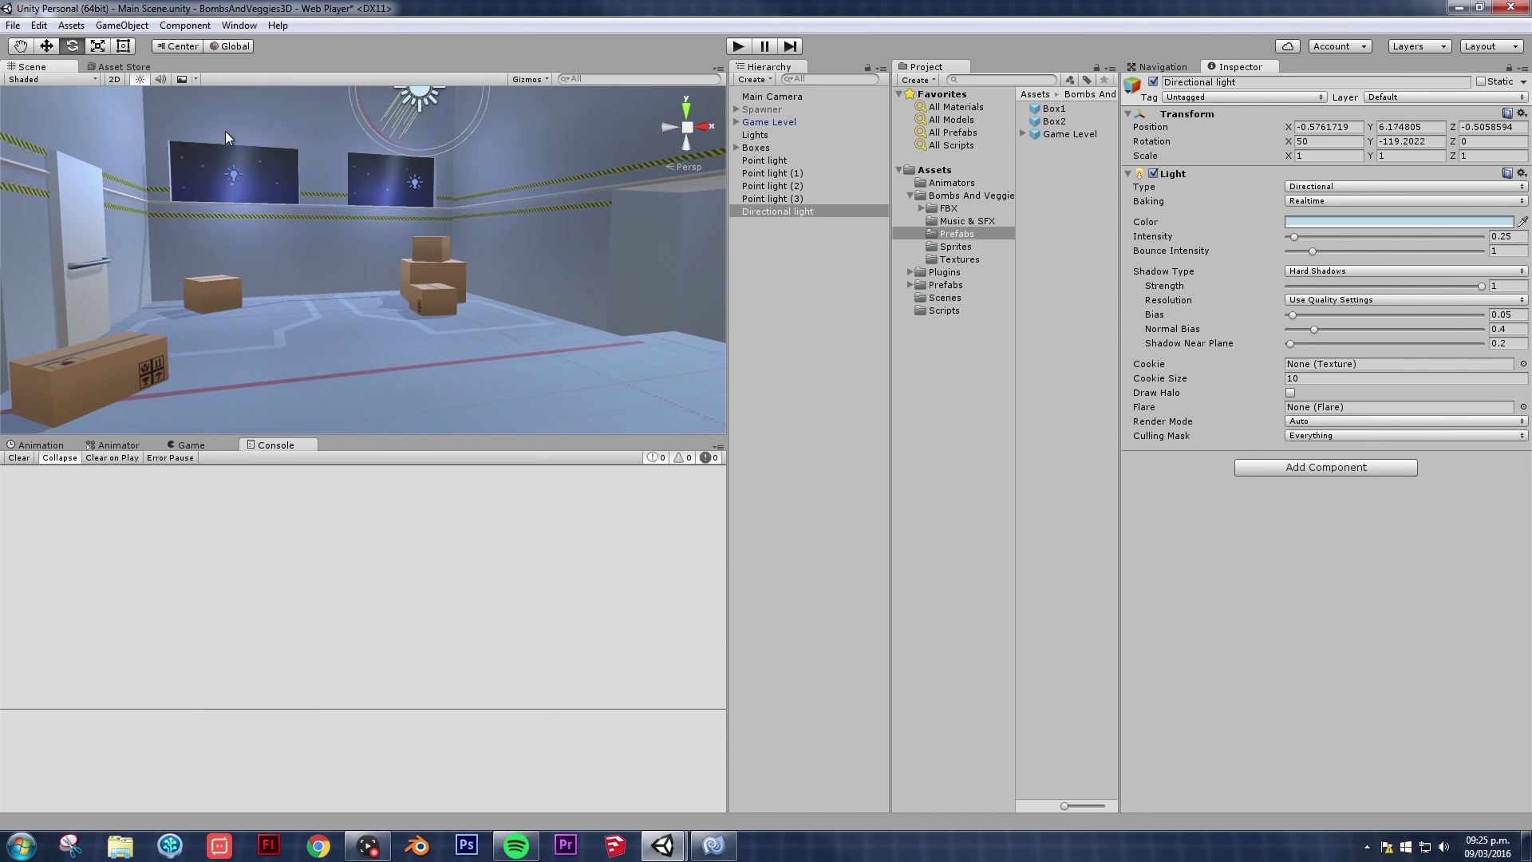
scroll(335, 136, down, 3)
scroll(263, 160, up, 3)
alt+drag(297, 188, 640, 142)
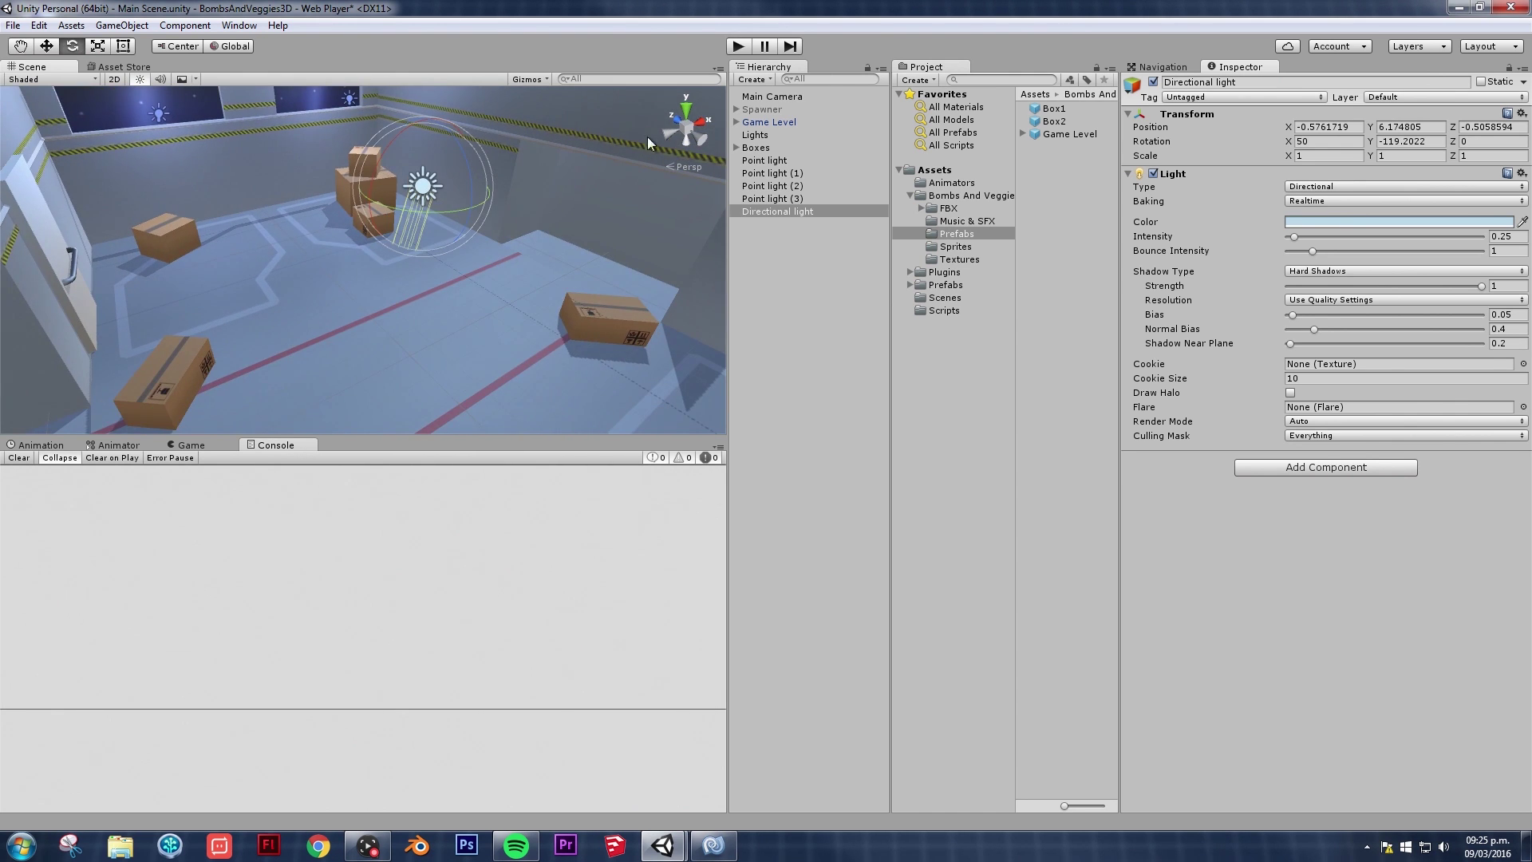
Step: Rotate the directional light from above to about Y -195.2
click(686, 110)
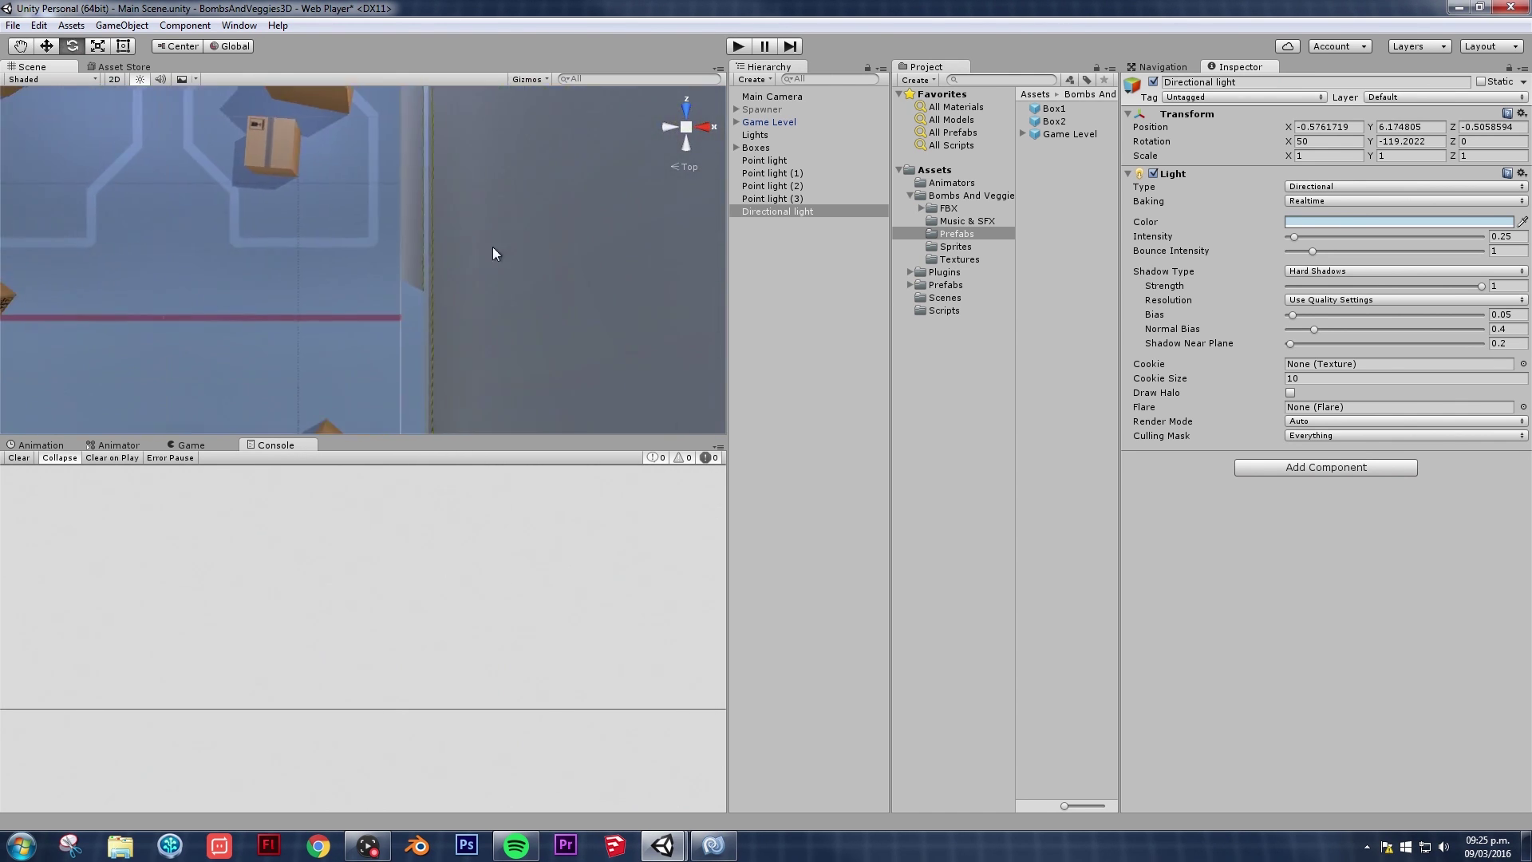
middle_drag(277, 292, 463, 252)
scroll(452, 221, down, 4)
middle_drag(349, 349, 311, 298)
scroll(403, 270, up, 1)
middle_drag(408, 192, 440, 295)
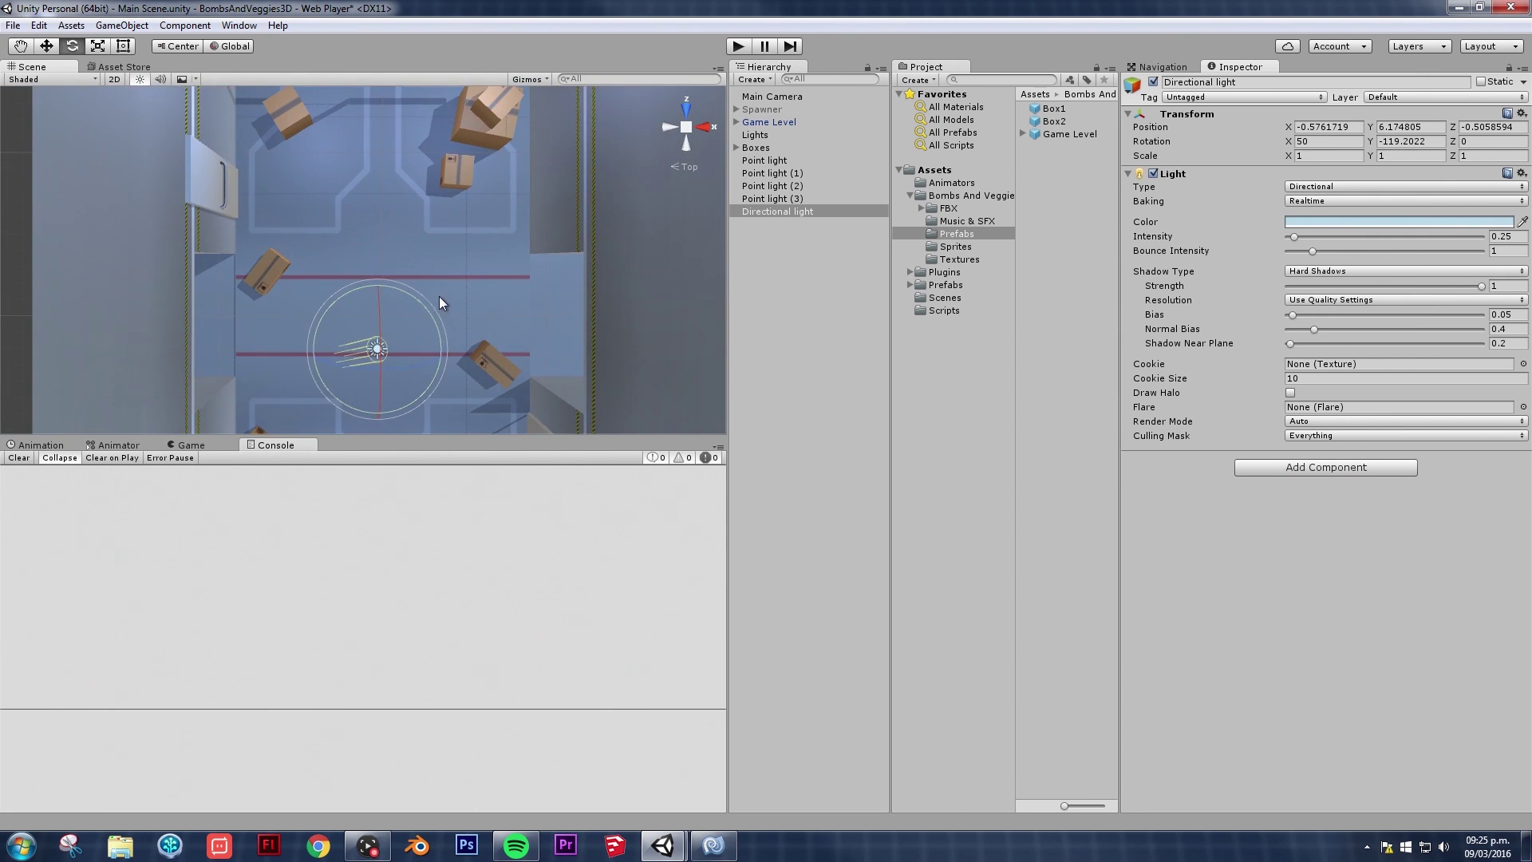
drag(423, 294, 222, 250)
Step: Move the directional light along the room's length to about Z 8.02
scroll(375, 268, down, 3)
middle_drag(385, 270, 395, 313)
key(w)
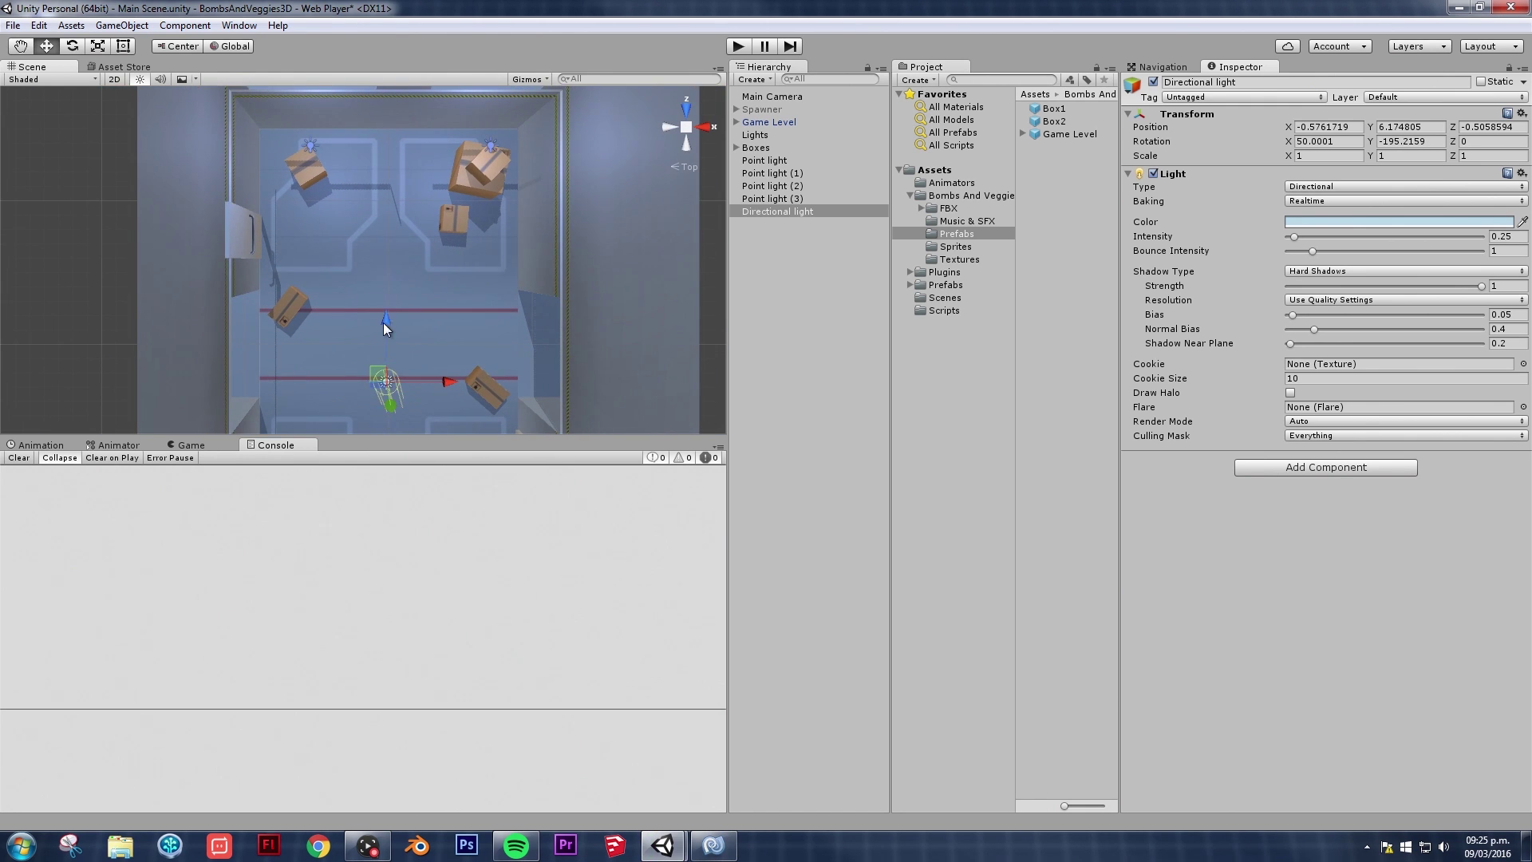
drag(390, 169, 390, 153)
Step: Examine the directional light's angle and the shadows it casts from the back and left views
alt+drag(327, 335, 533, 246)
click(702, 127)
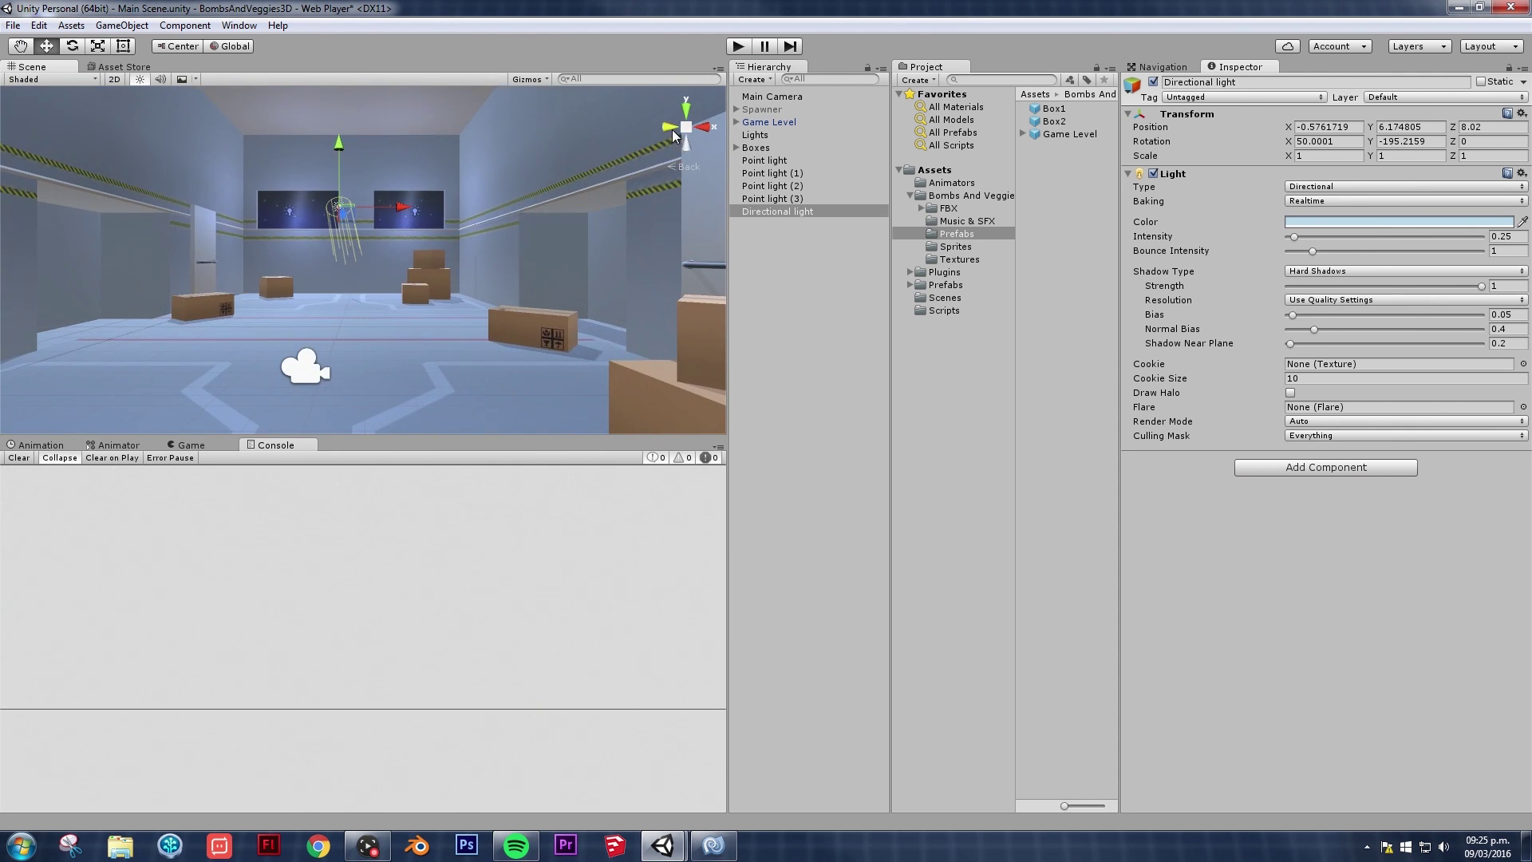
click(671, 128)
middle_drag(499, 191, 529, 209)
scroll(491, 213, up, 5)
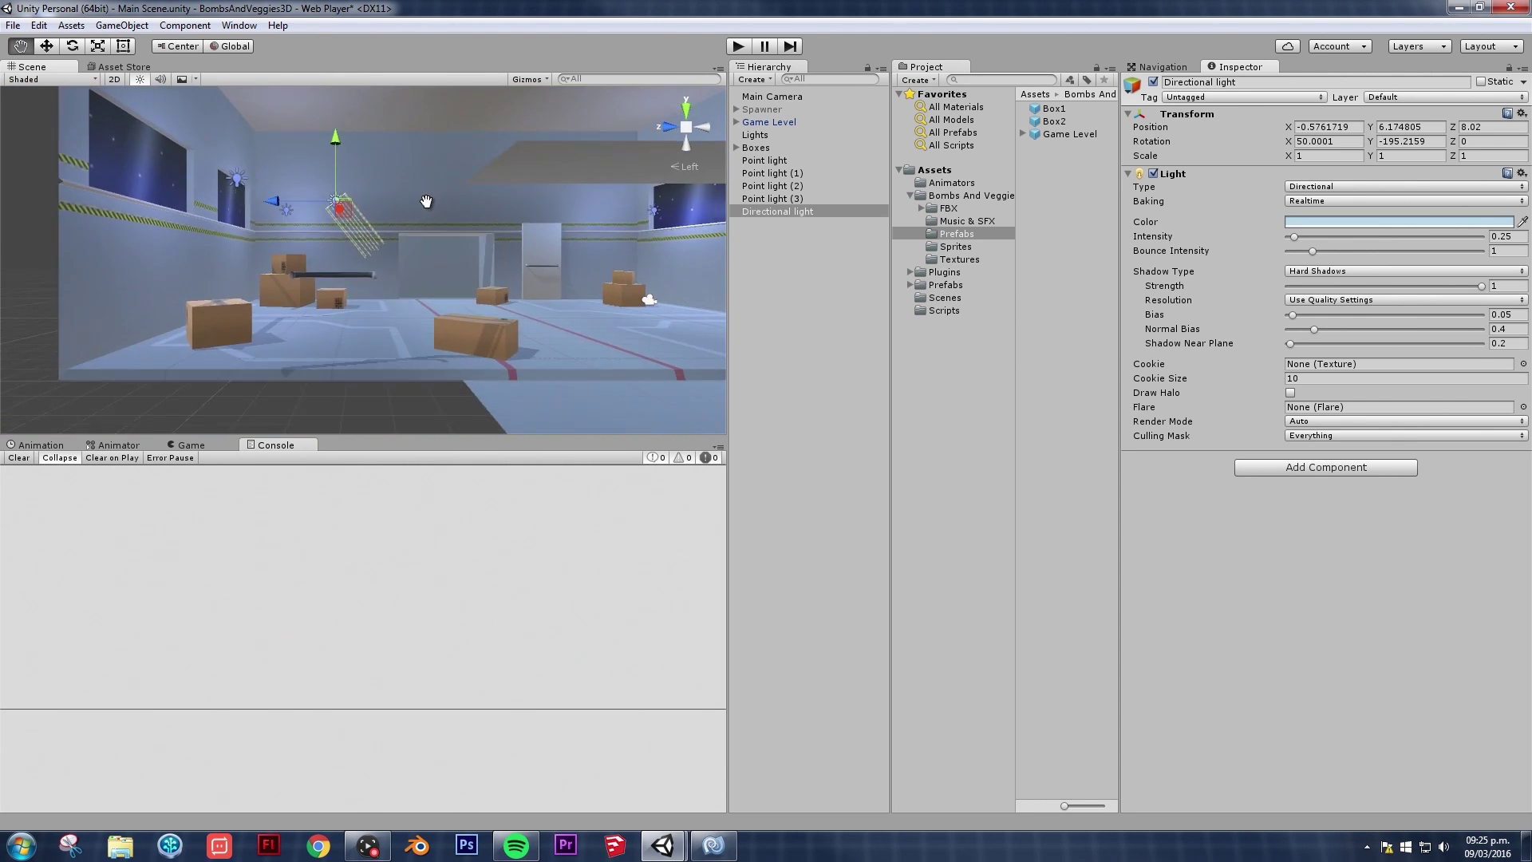
scroll(564, 170, down, 4)
alt+drag(533, 181, 501, 225)
click(705, 128)
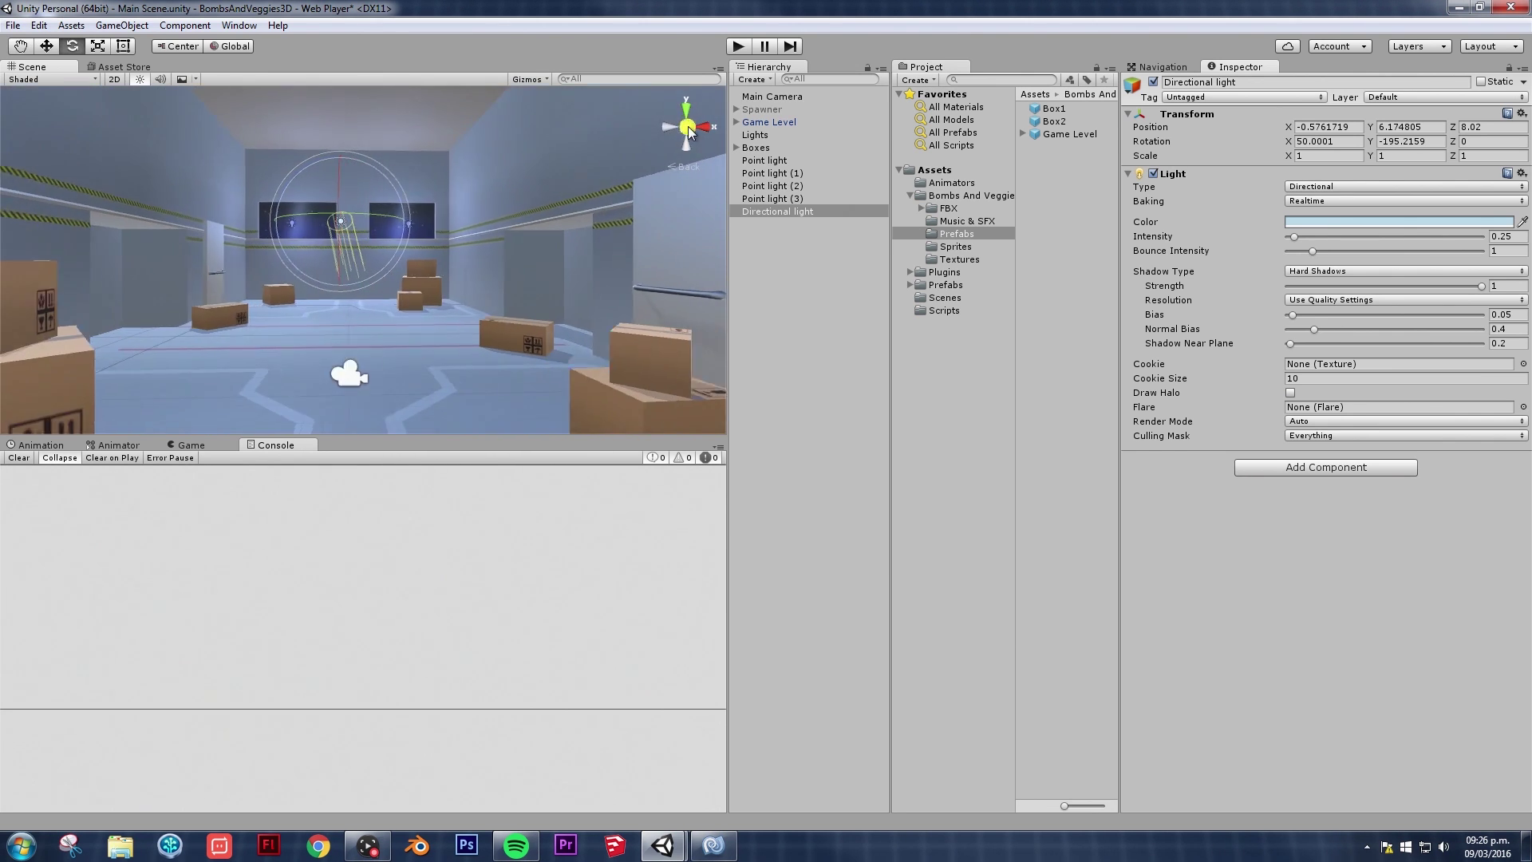
scroll(446, 200, down, 3)
scroll(447, 227, up, 3)
alt+drag(447, 227, 502, 281)
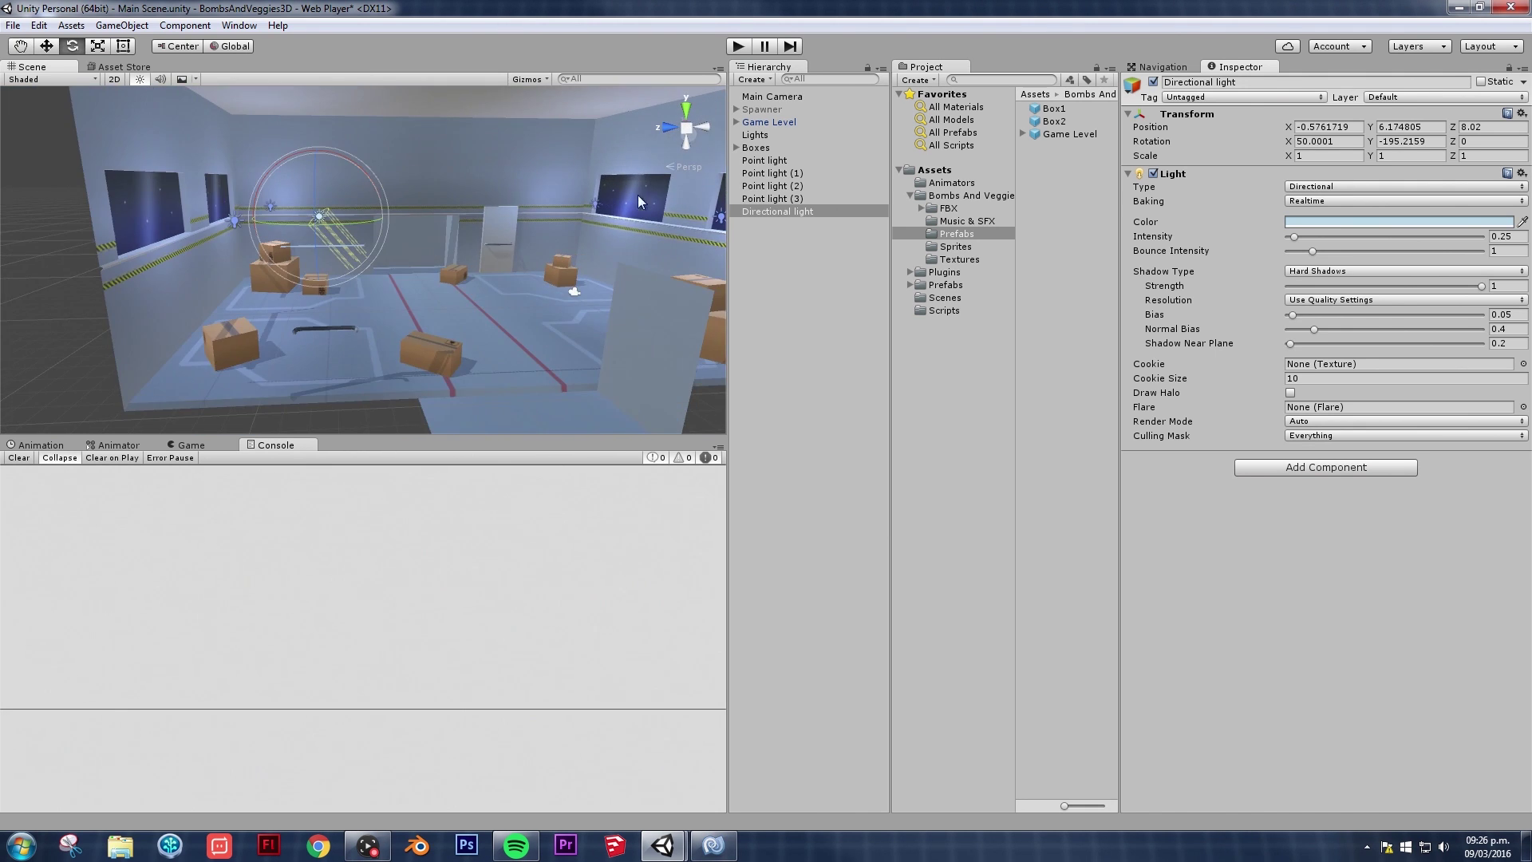
click(701, 131)
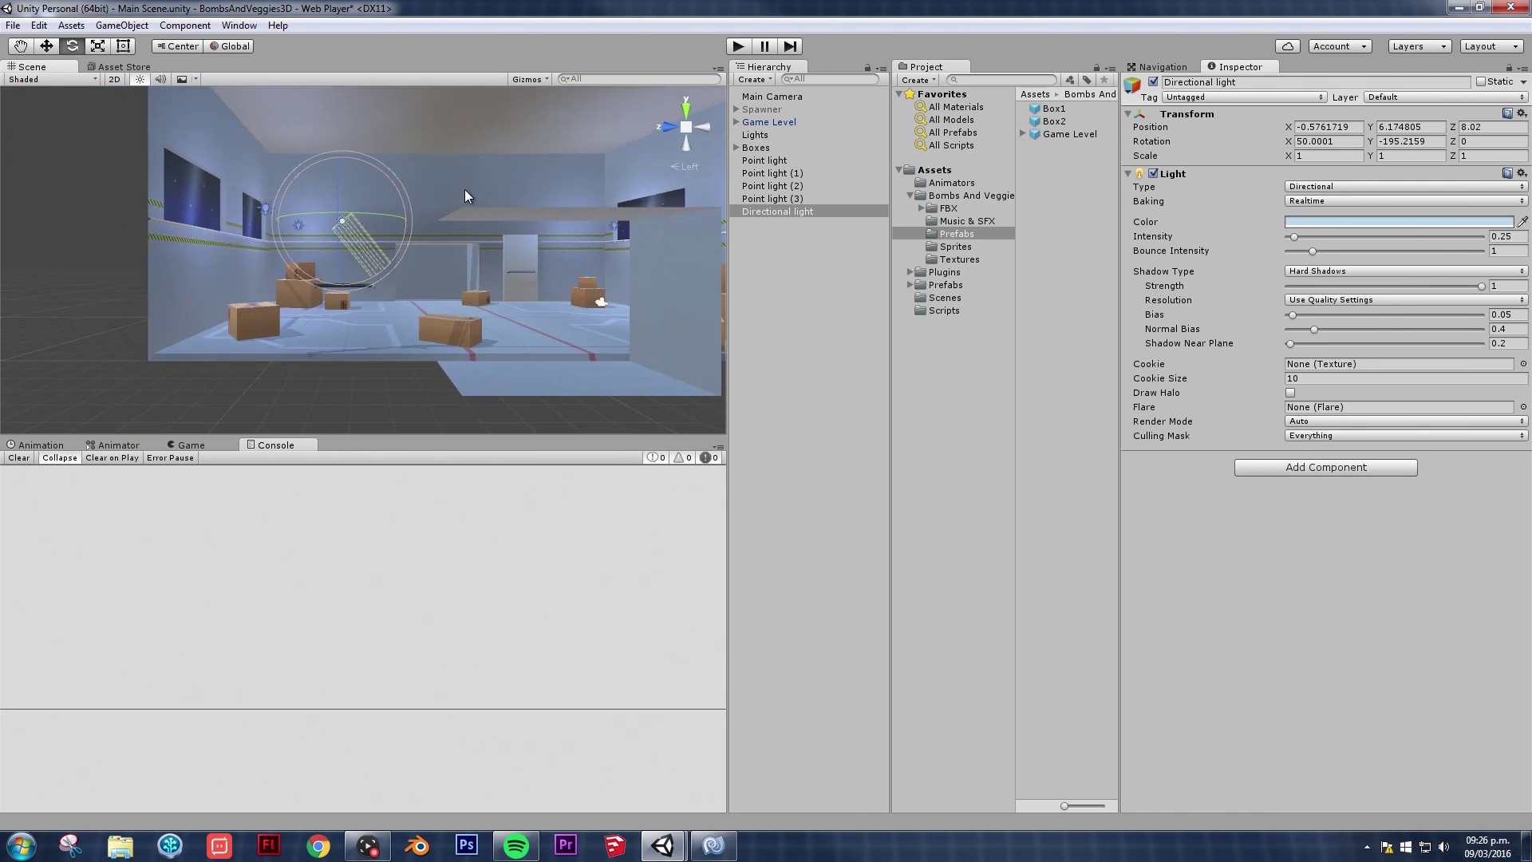
click(684, 166)
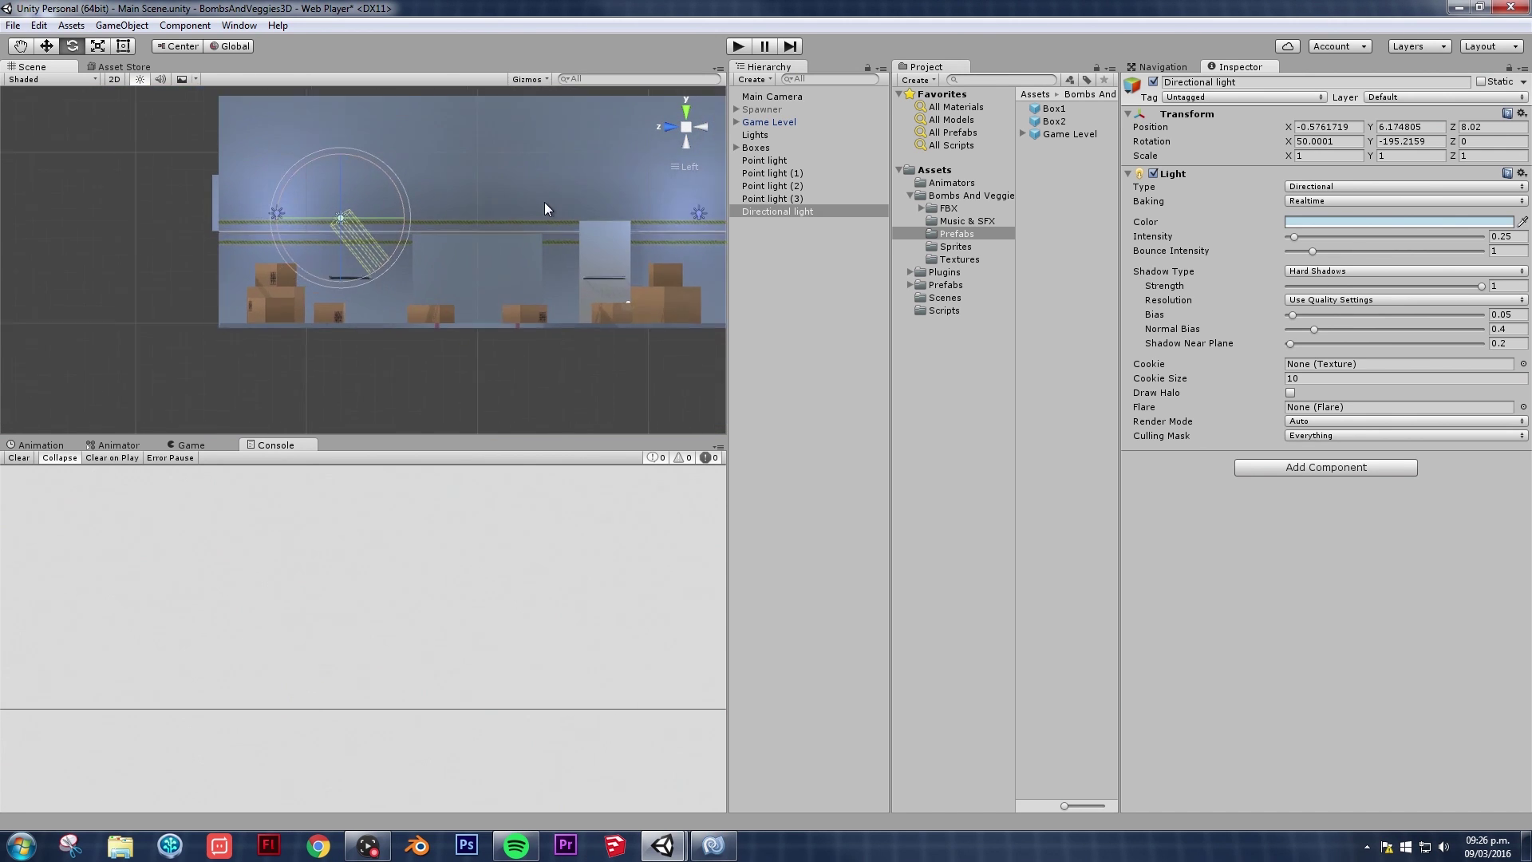
Step: Rotate the directional light to about X 47.8, Y -204.8, Z 0.9
drag(432, 217, 359, 339)
scroll(455, 215, down, 1)
click(684, 117)
click(682, 116)
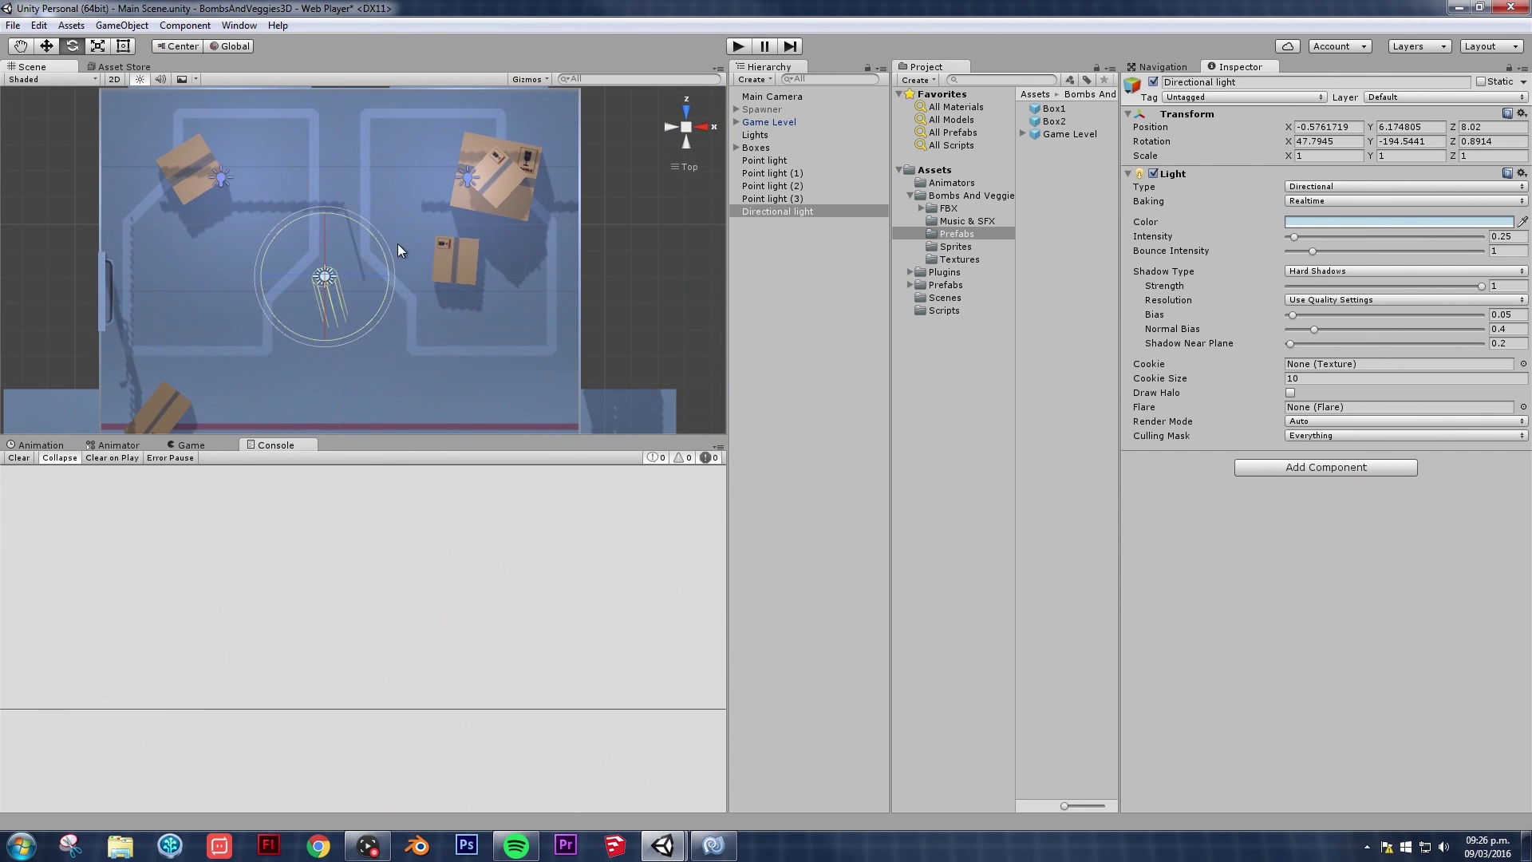
drag(391, 248, 391, 224)
Step: Move the directional light across the floor plan to about X -2.39, Z 10.44
key(f)
key(w)
drag(377, 279, 423, 294)
scroll(333, 258, down, 5)
click(684, 173)
click(684, 168)
scroll(620, 179, up, 4)
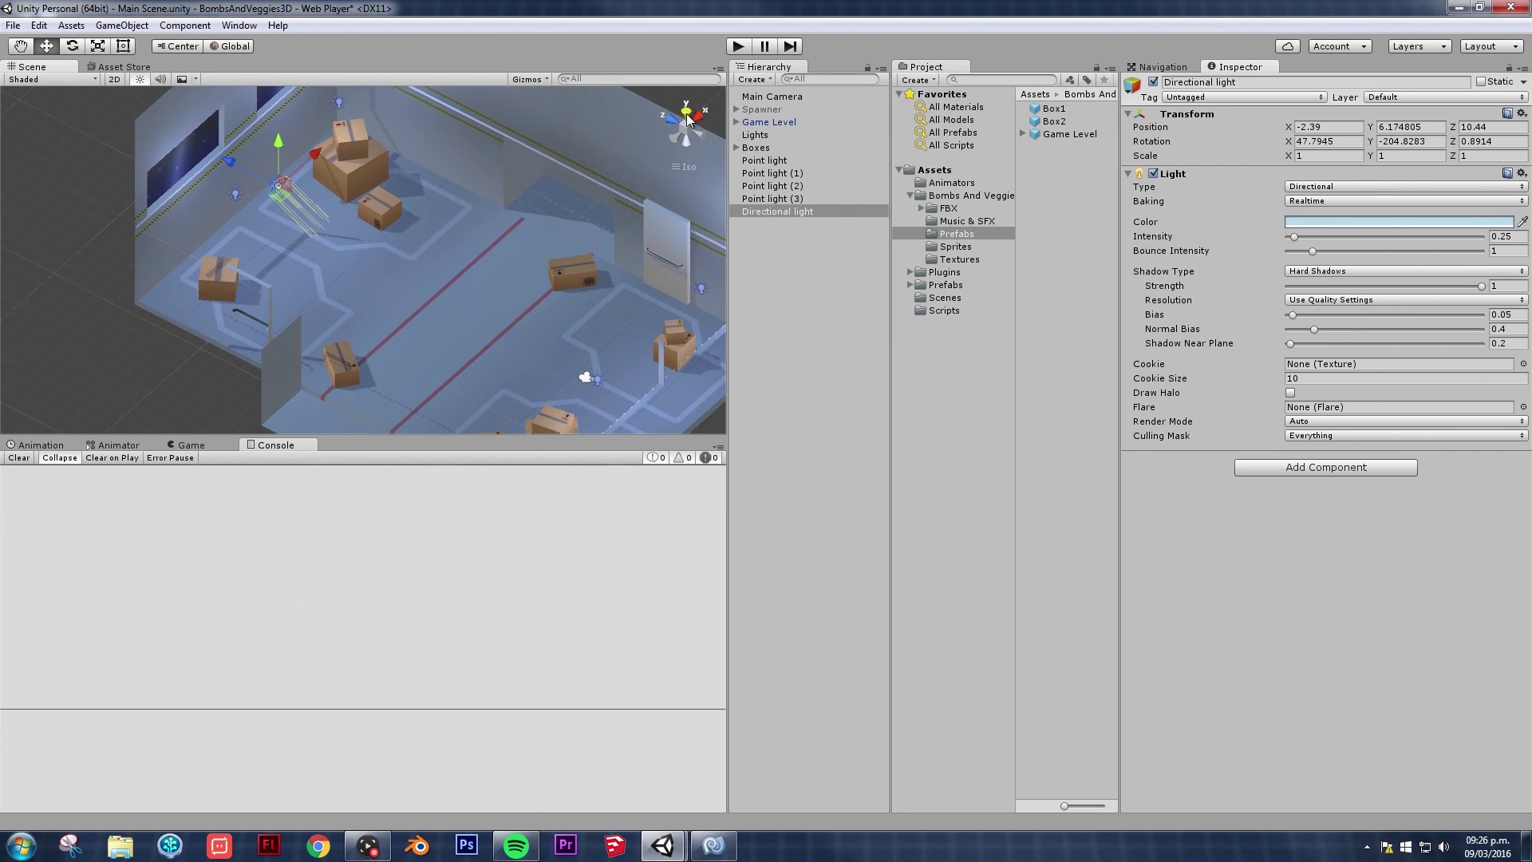
Step: Examine the directional light's placement and the box shadows in perspective and from the right side
click(686, 114)
scroll(527, 191, up, 5)
scroll(433, 215, down, 8)
middle_drag(409, 180, 413, 308)
right_drag(413, 307, 470, 270)
click(691, 119)
click(703, 121)
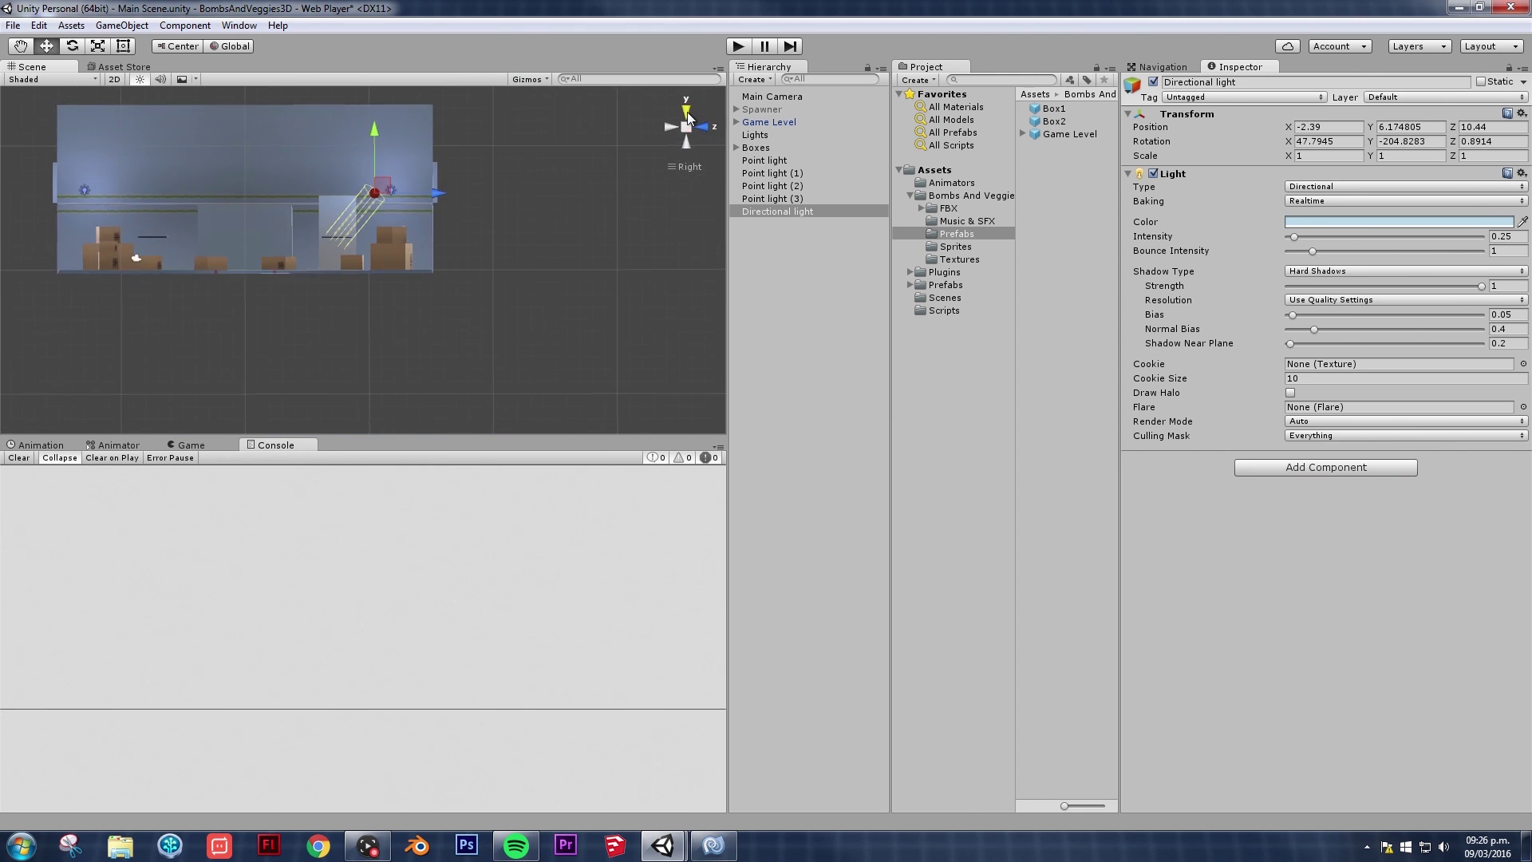
click(686, 107)
middle_drag(488, 224, 427, 260)
scroll(517, 231, up, 3)
scroll(517, 233, up, 4)
scroll(426, 214, up, 4)
scroll(427, 260, up, 4)
Step: Rotate the directional light from above to about Y -210.7
click(676, 166)
click(682, 166)
click(686, 166)
click(686, 168)
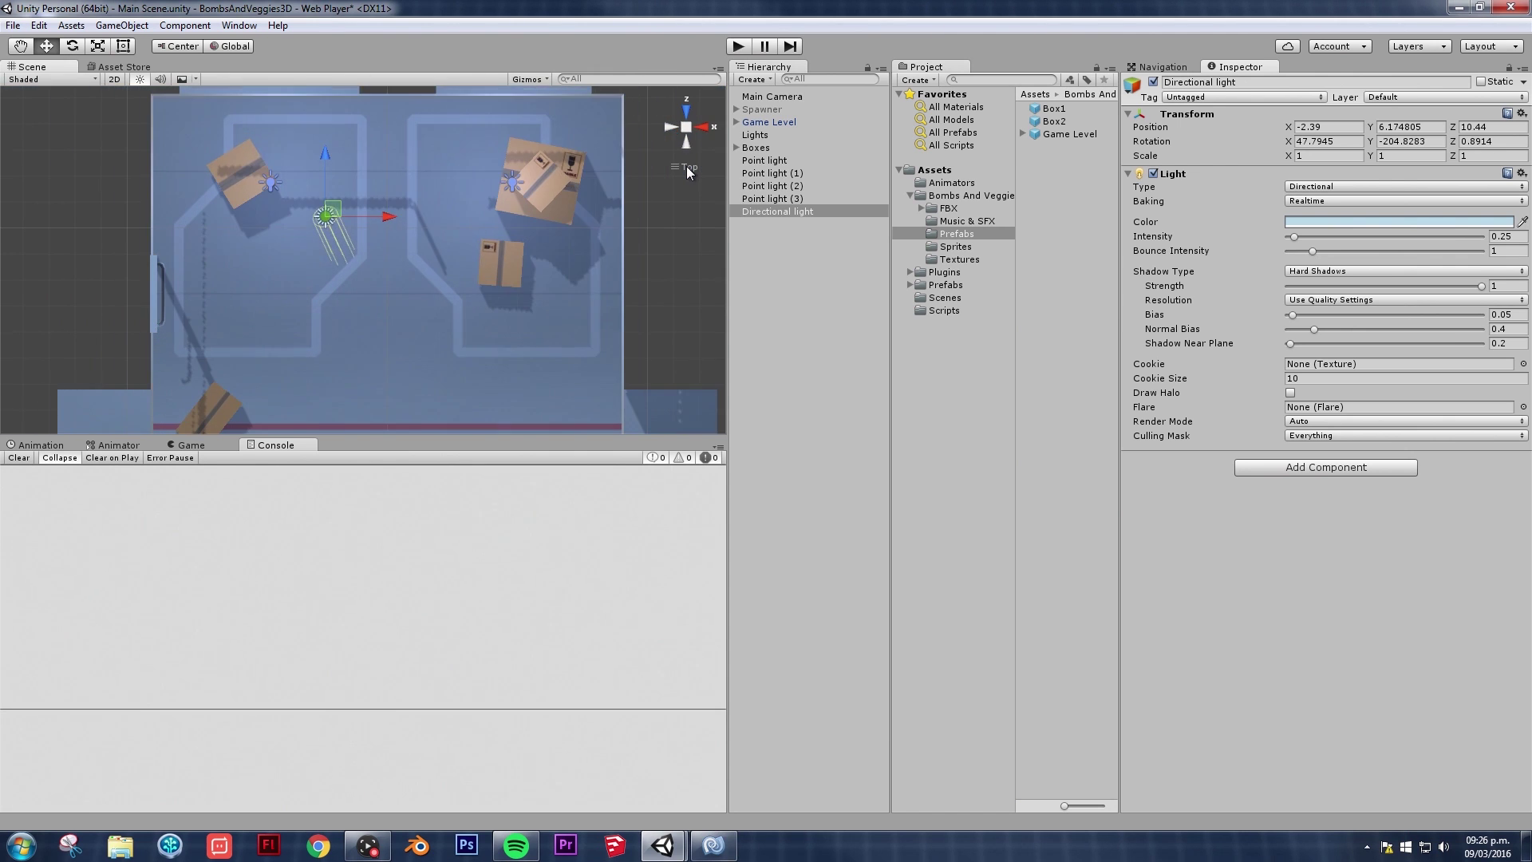
click(686, 168)
click(688, 168)
scroll(437, 252, down, 3)
scroll(443, 223, up, 3)
mouse_move(437, 252)
middle_down()
mouse_move(444, 225)
mouse_move(452, 245)
middle_up()
key(e)
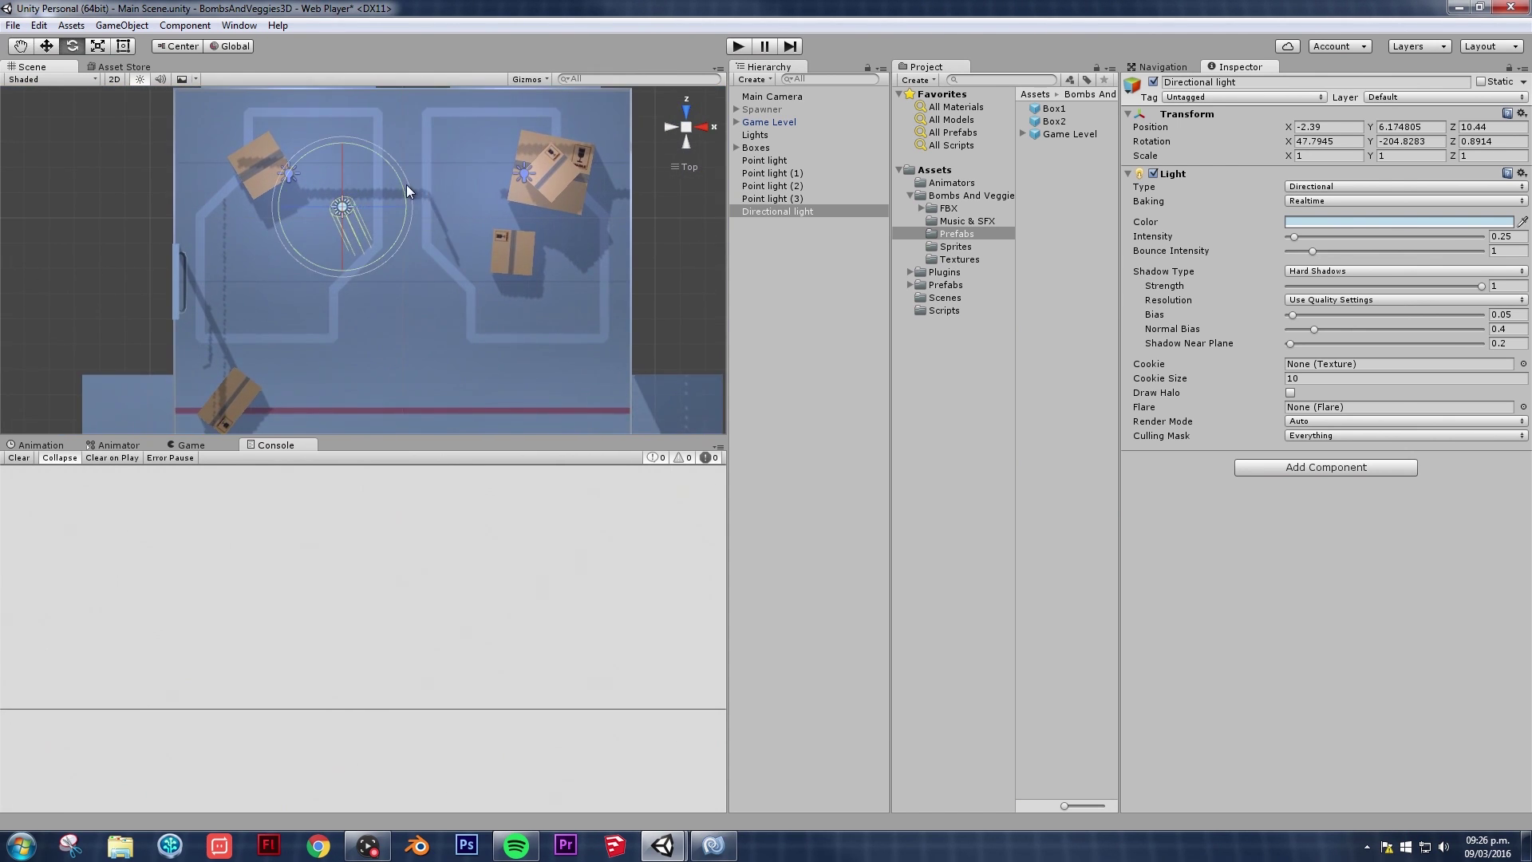
drag(407, 185, 405, 155)
Step: Examine the box shadows and floor lighting from low and raised perspective angles
scroll(405, 239, down, 4)
scroll(405, 241, up, 3)
alt+drag(407, 241, 456, 241)
click(698, 128)
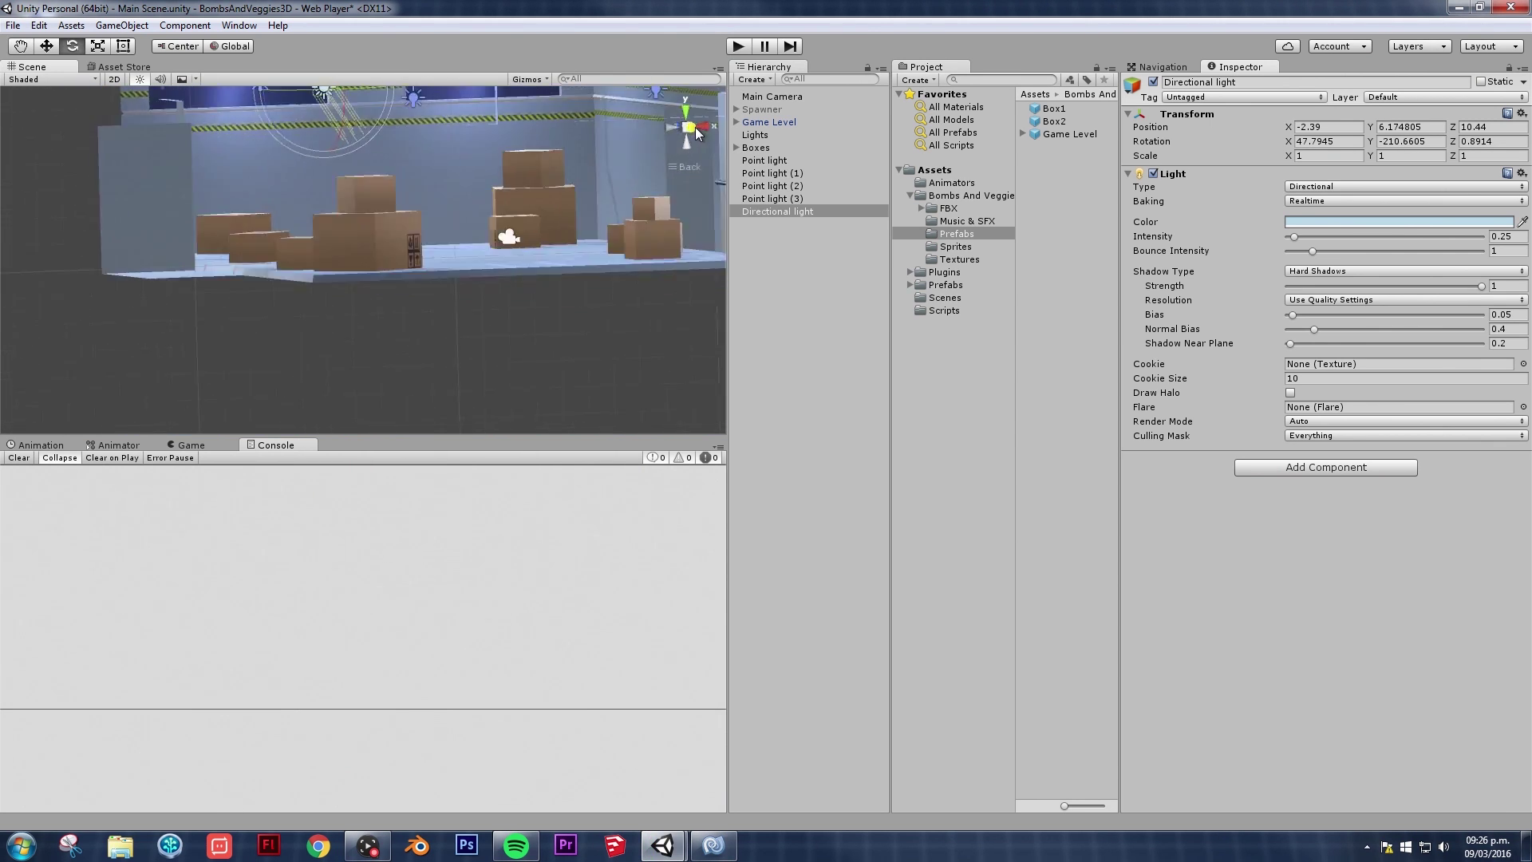
alt+drag(673, 126, 275, 80)
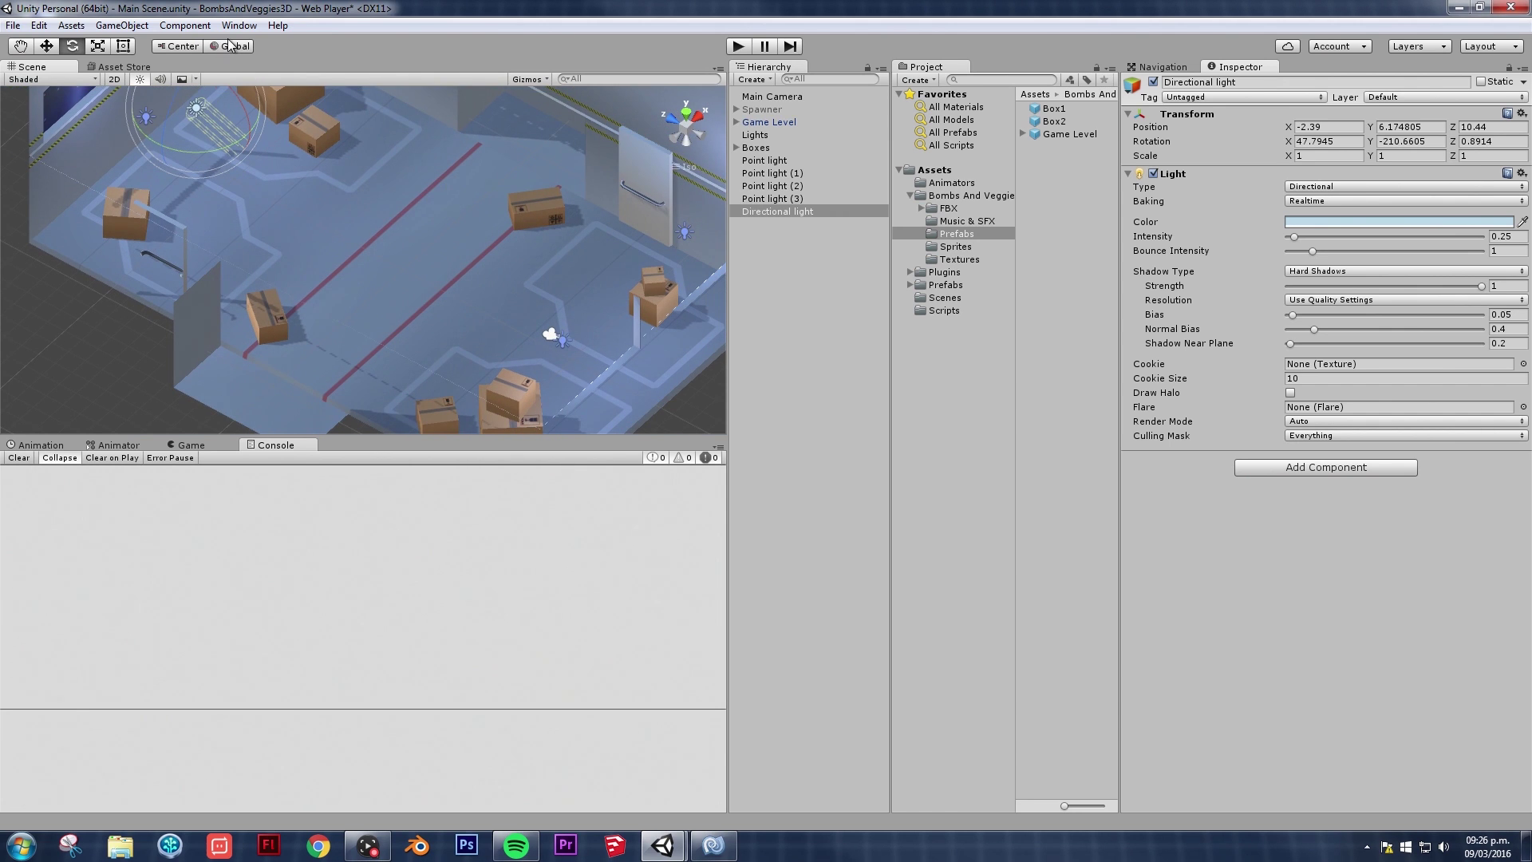
scroll(285, 56, up, 1)
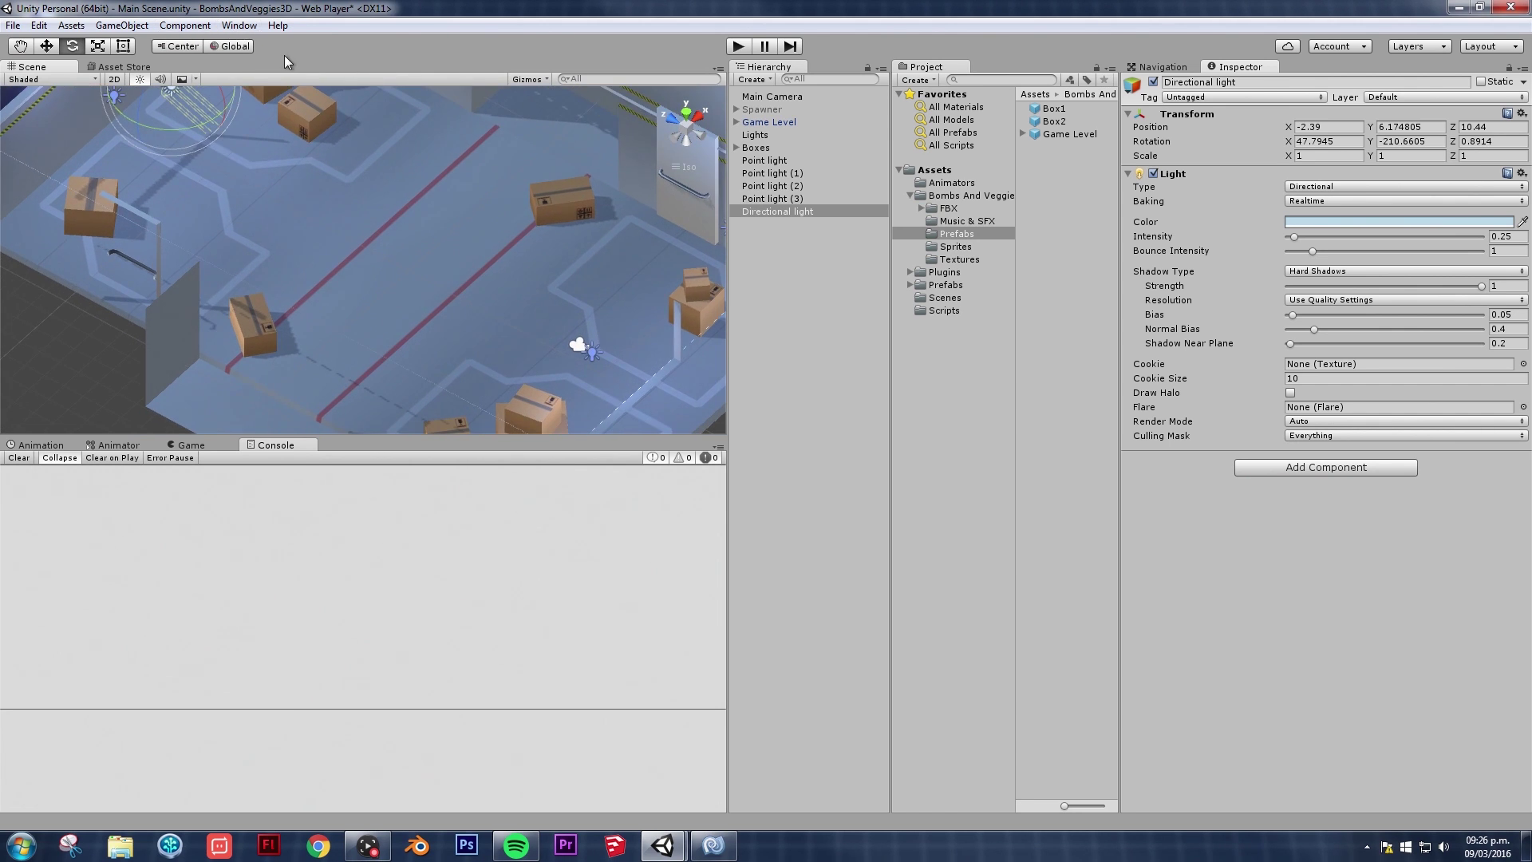
click(190, 27)
mouse_move(110, 29)
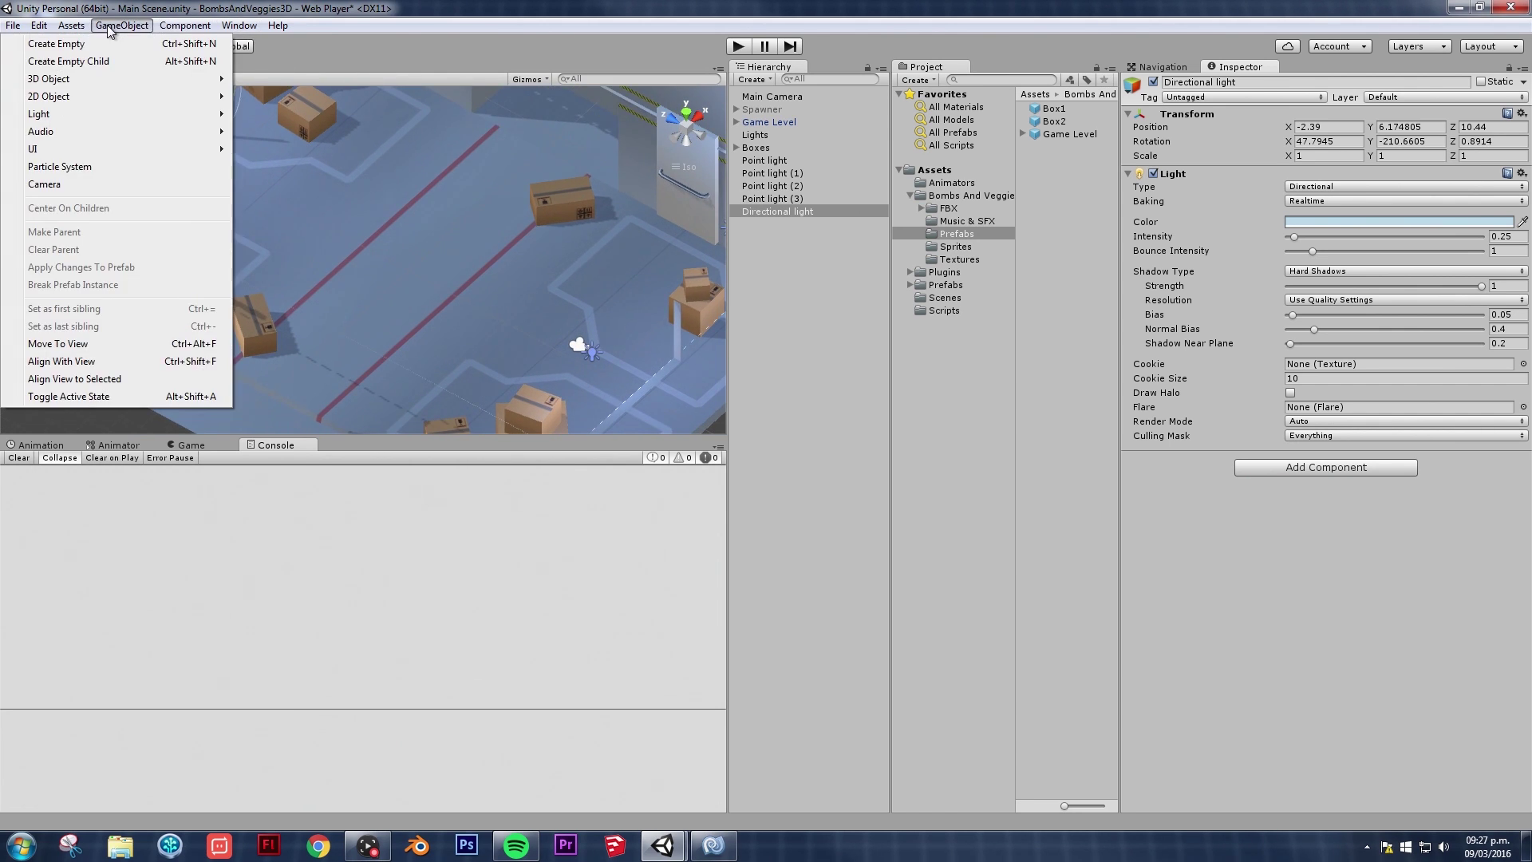
click(524, 209)
click(524, 209)
alt+drag(524, 209, 419, 251)
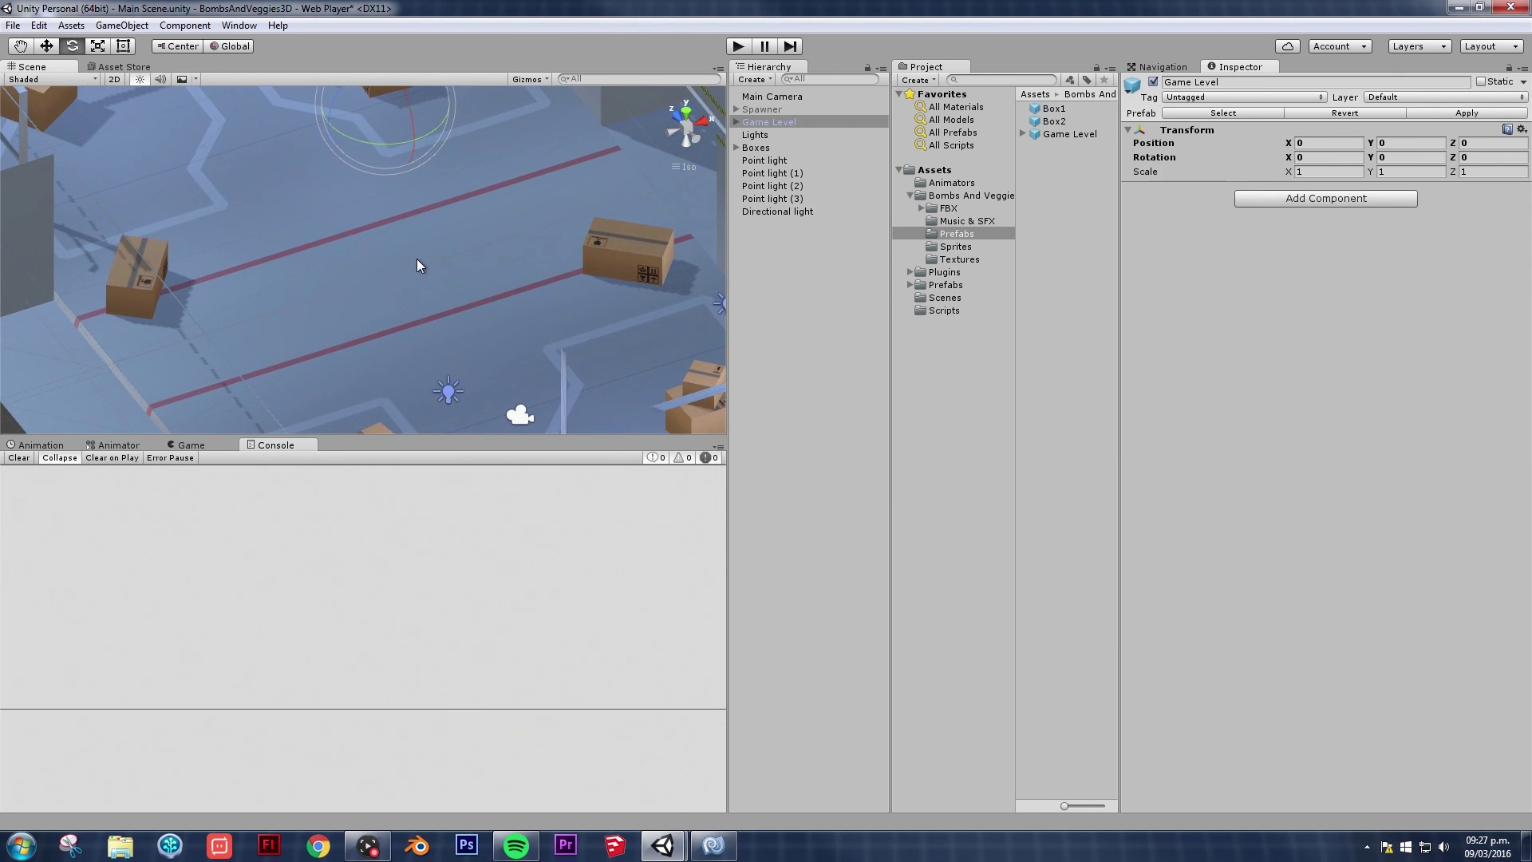
scroll(416, 260, up, 4)
middle_drag(416, 261, 406, 278)
scroll(407, 277, down, 5)
Step: Add a spotlight to the scene and raise it above the floor to about Y 8.41
click(142, 28)
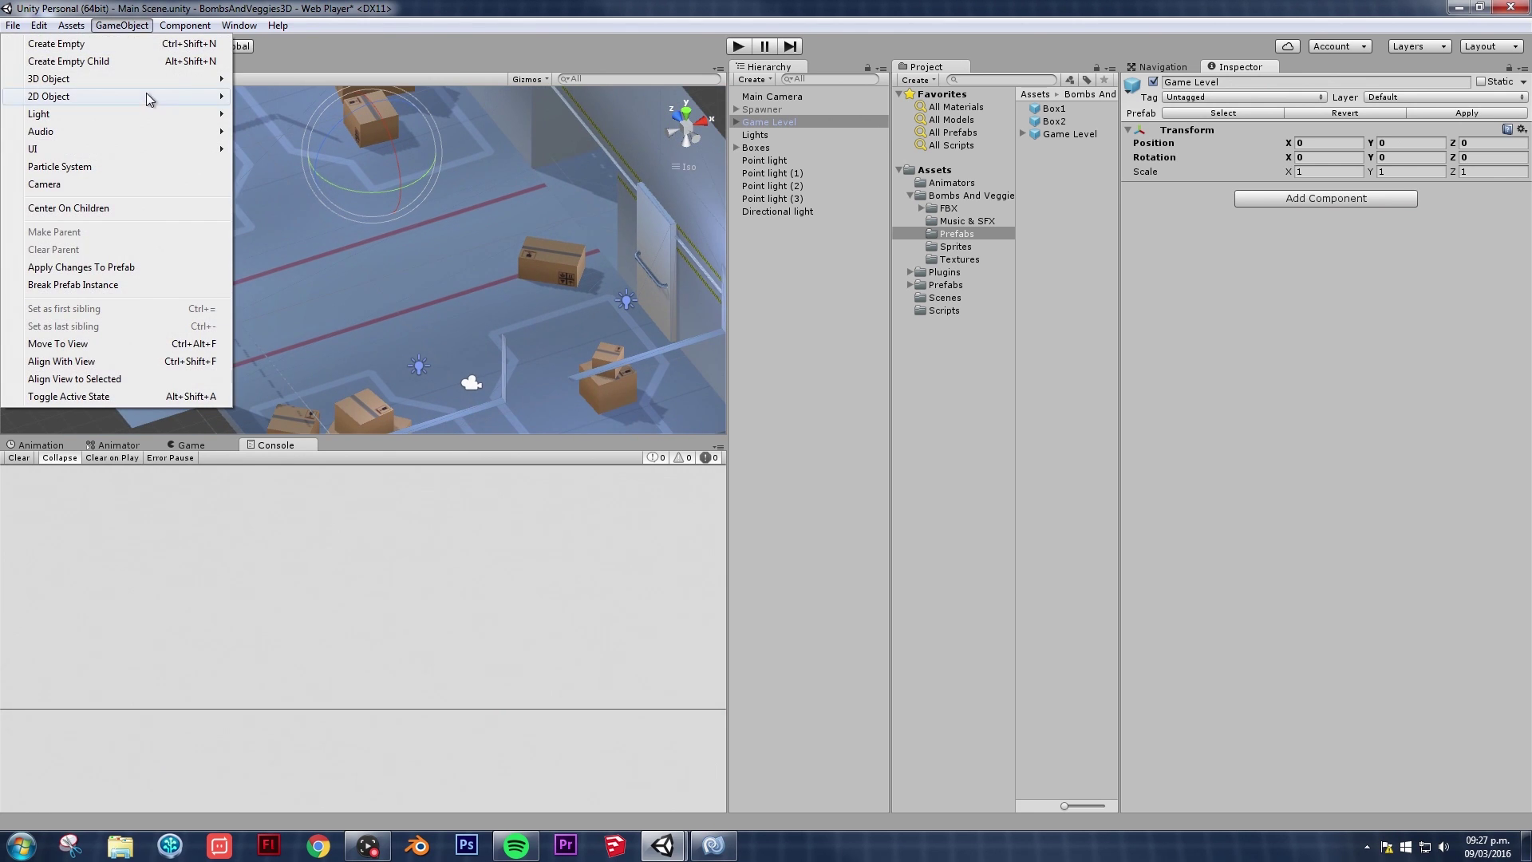
mouse_move(101, 111)
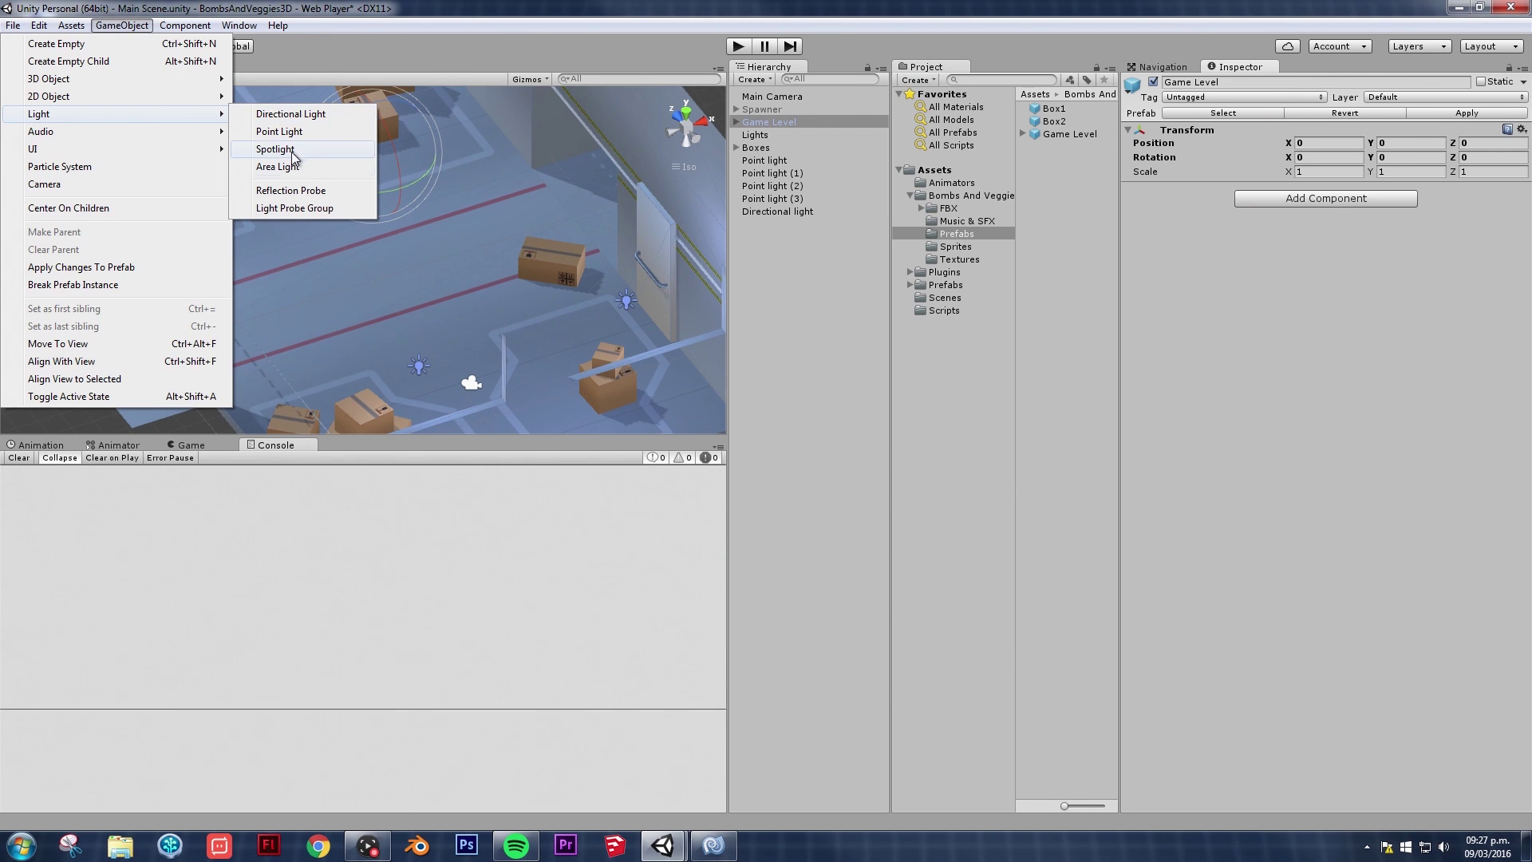
click(295, 146)
scroll(411, 177, down, 4)
scroll(415, 191, up, 4)
right_drag(418, 215, 533, 240)
alt+drag(533, 239, 438, 263)
scroll(387, 267, down, 3)
scroll(434, 222, up, 3)
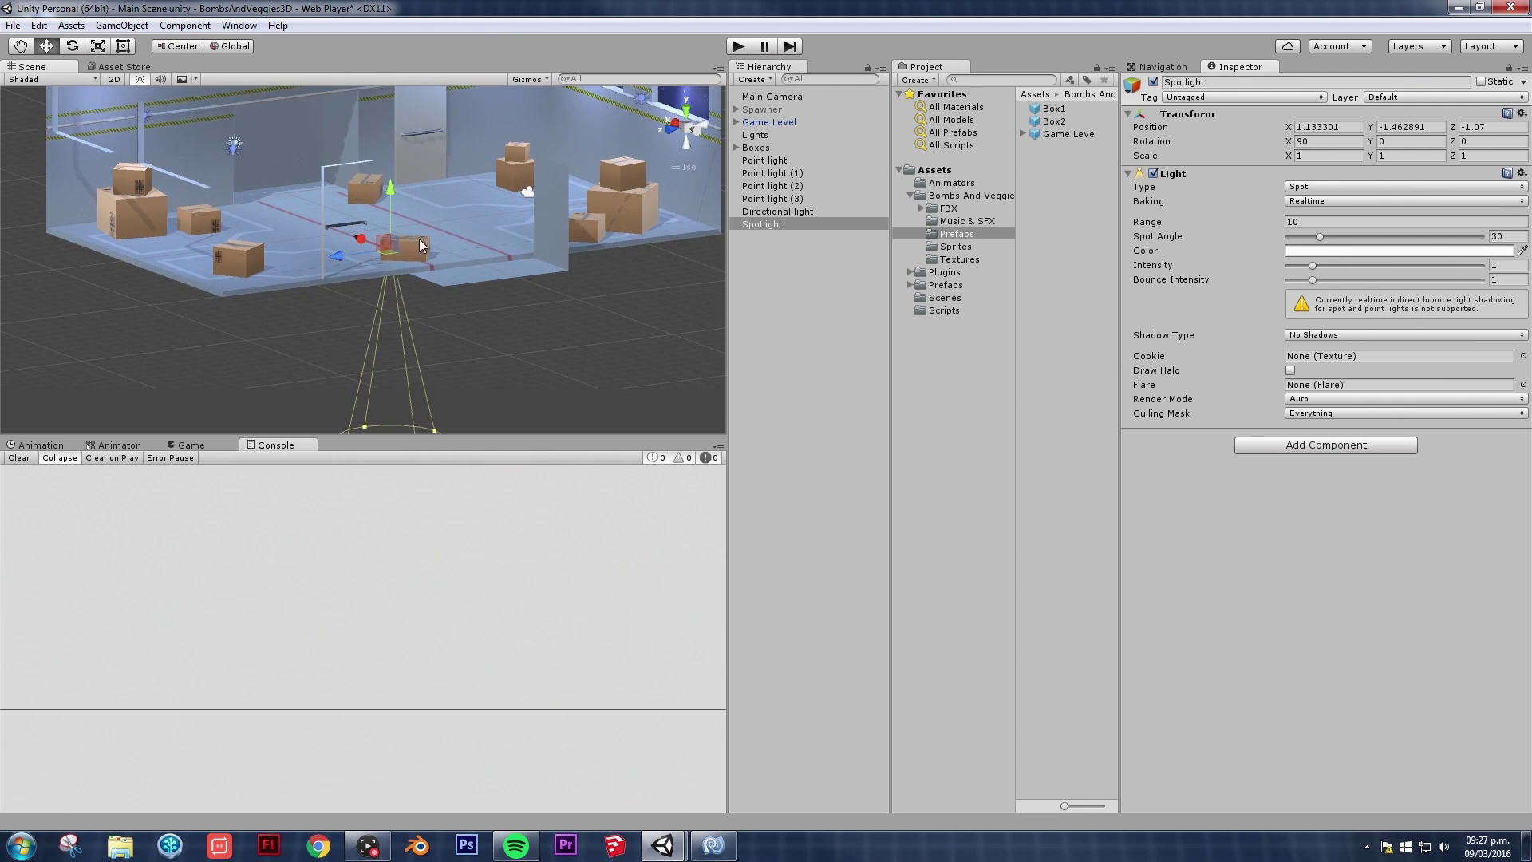
drag(425, 61, 424, 56)
alt+drag(505, 126, 421, 217)
alt+drag(407, 120, 599, 249)
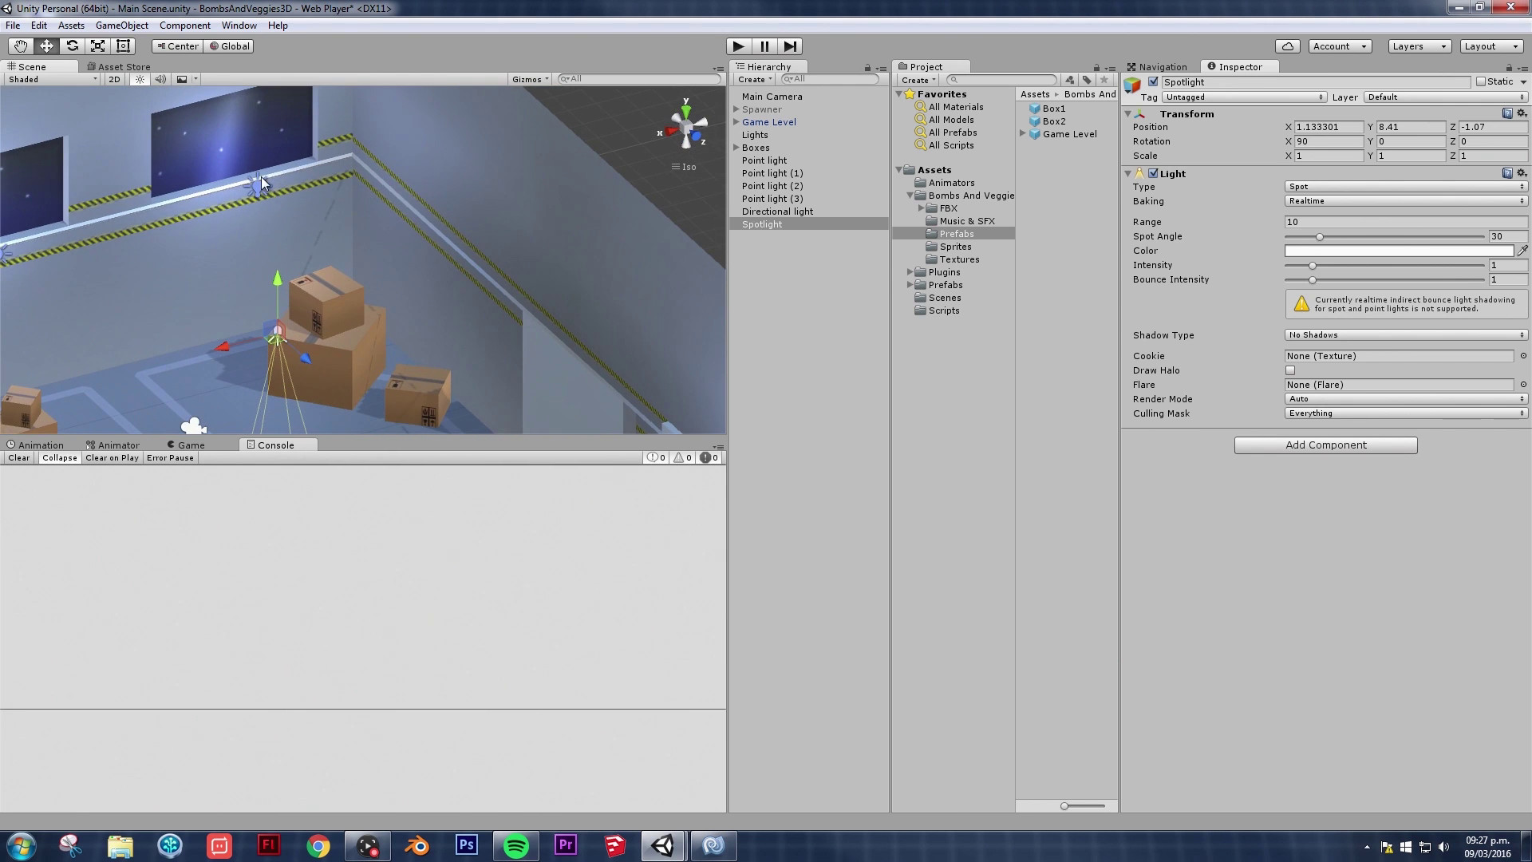
Step: Select the corner point light, Point light (3), and examine its glow on the walls and windows
click(262, 182)
alt+drag(292, 212, 199, 123)
scroll(199, 124, down, 3)
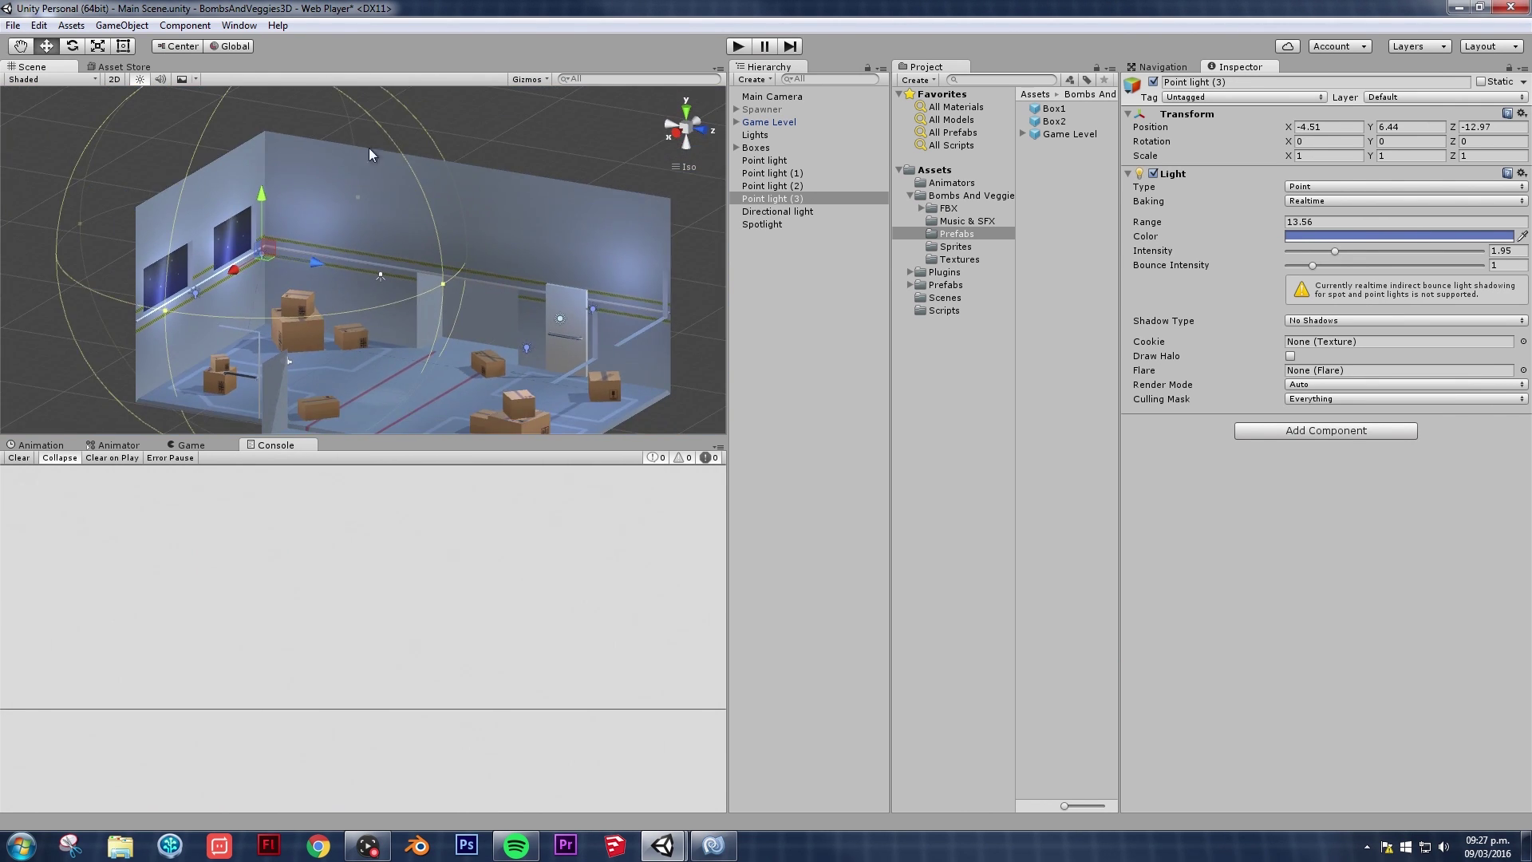
alt+drag(485, 331, 294, 113)
alt+drag(170, 256, 253, 346)
scroll(254, 346, up, 2)
scroll(274, 329, up, 3)
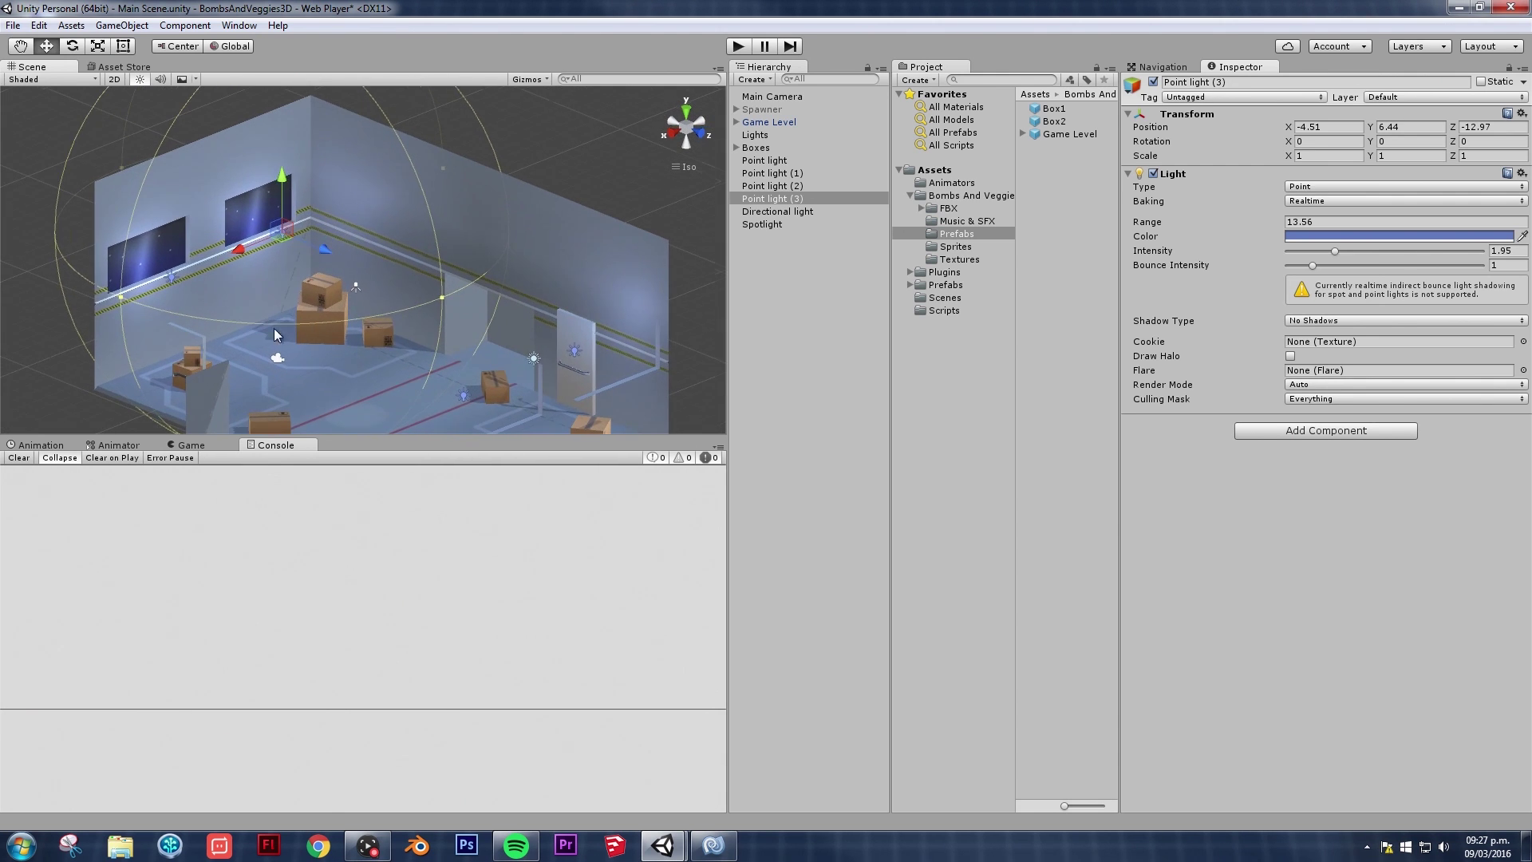
scroll(288, 334, down, 3)
alt+drag(292, 335, 431, 245)
scroll(321, 292, up, 3)
Step: Select the directional light and examine how it lights the walls and boxes from both sides of the room
click(598, 244)
scroll(598, 244, down, 3)
scroll(431, 246, down, 5)
scroll(430, 246, up, 4)
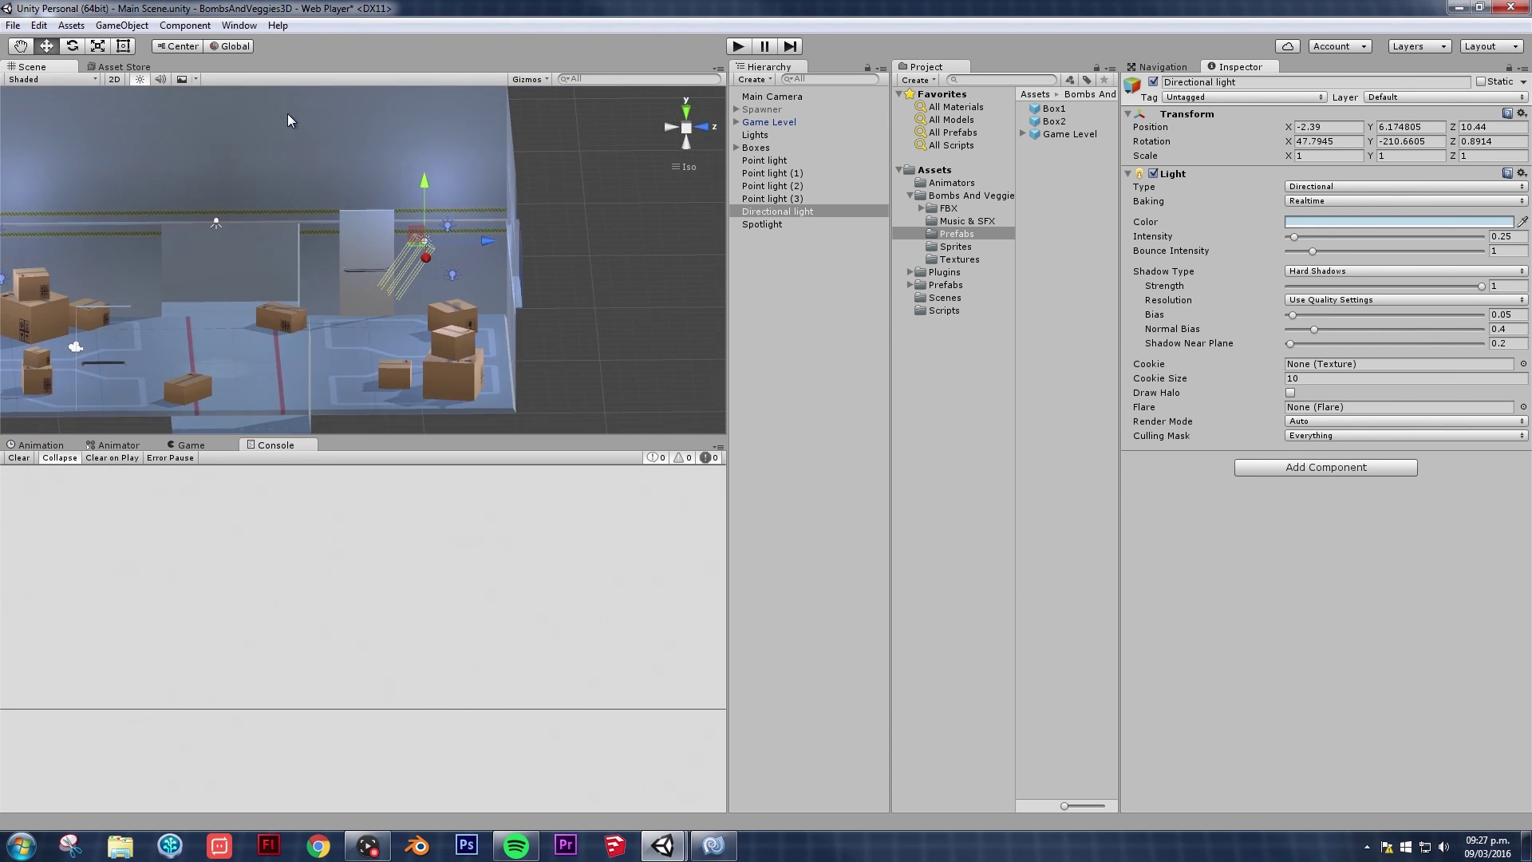
scroll(506, 228, down, 4)
scroll(435, 215, up, 3)
alt+drag(414, 215, 614, 239)
alt+drag(351, 259, 529, 222)
scroll(496, 258, up, 3)
middle_drag(530, 222, 463, 228)
mouse_move(463, 228)
alt+mouse_down()
mouse_move(445, 216)
mouse_move(450, 247)
alt+mouse_up()
middle_drag(450, 247, 461, 280)
alt+drag(461, 279, 397, 240)
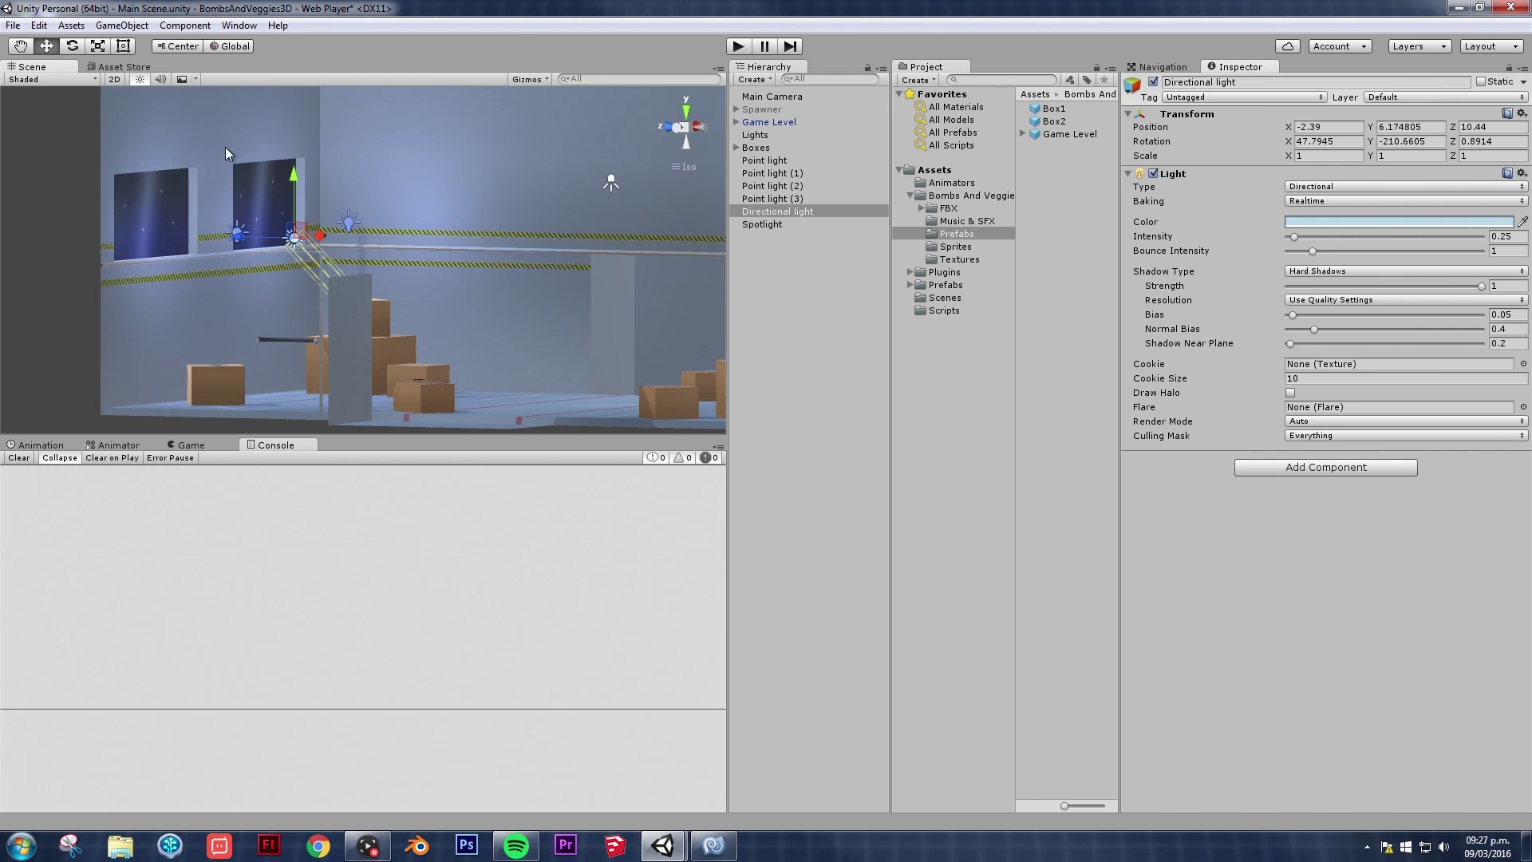
scroll(225, 147, down, 3)
alt+drag(224, 147, 265, 166)
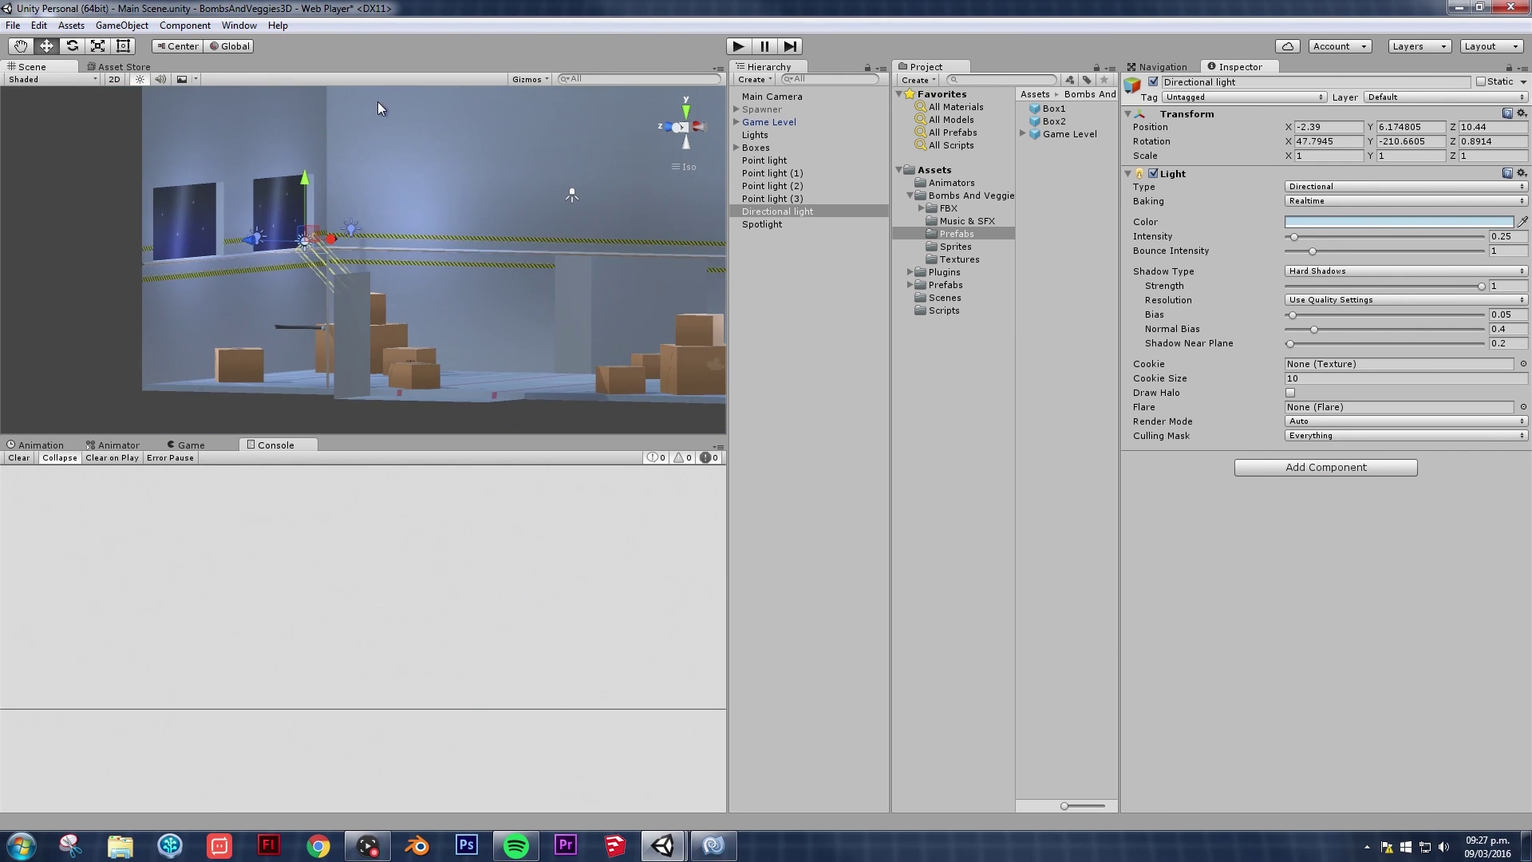
scroll(423, 146, down, 2)
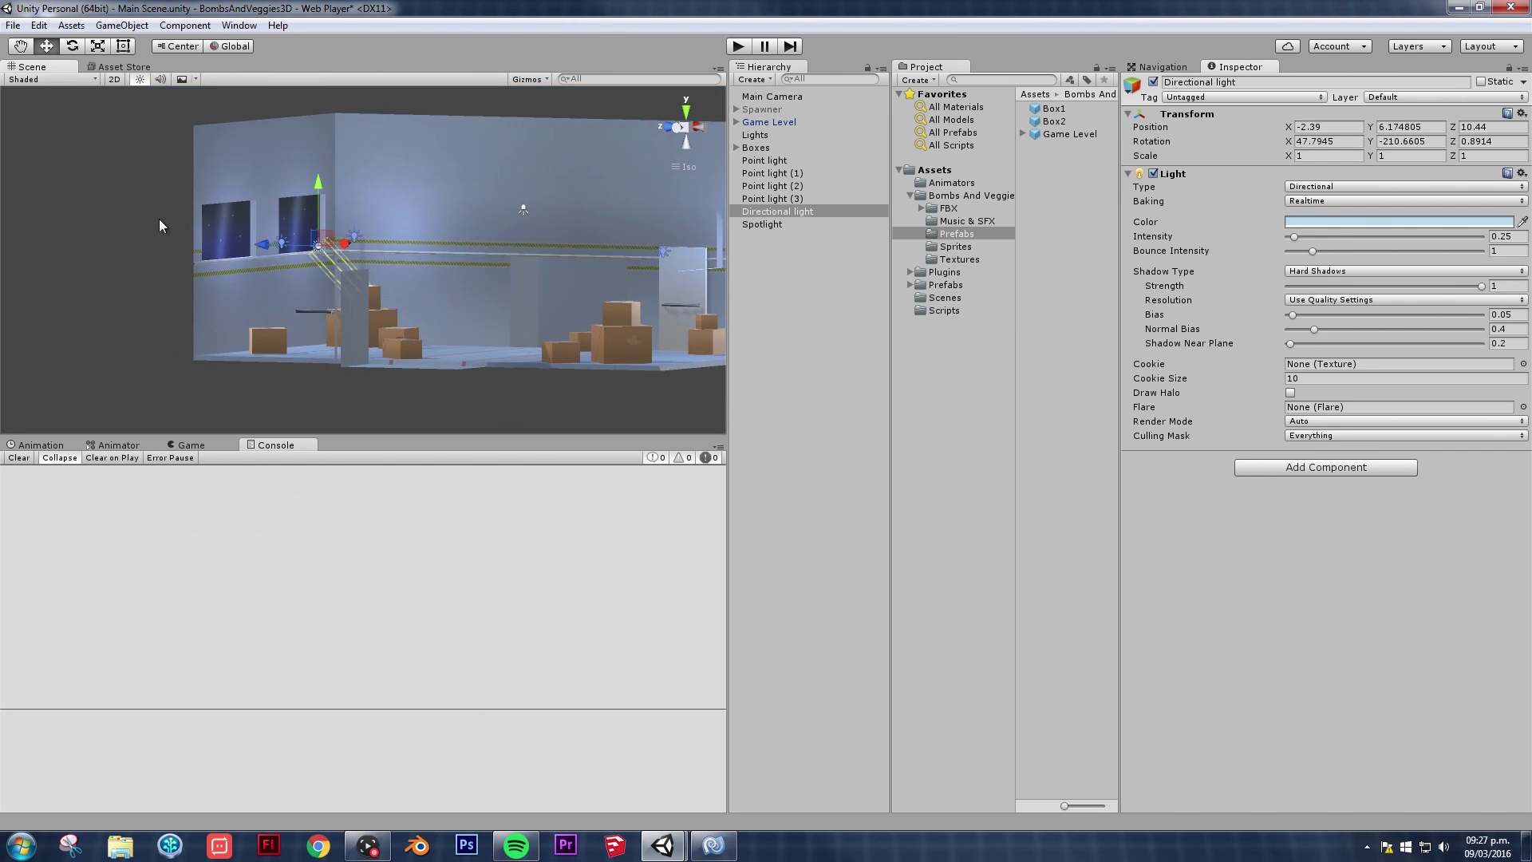
scroll(386, 146, up, 2)
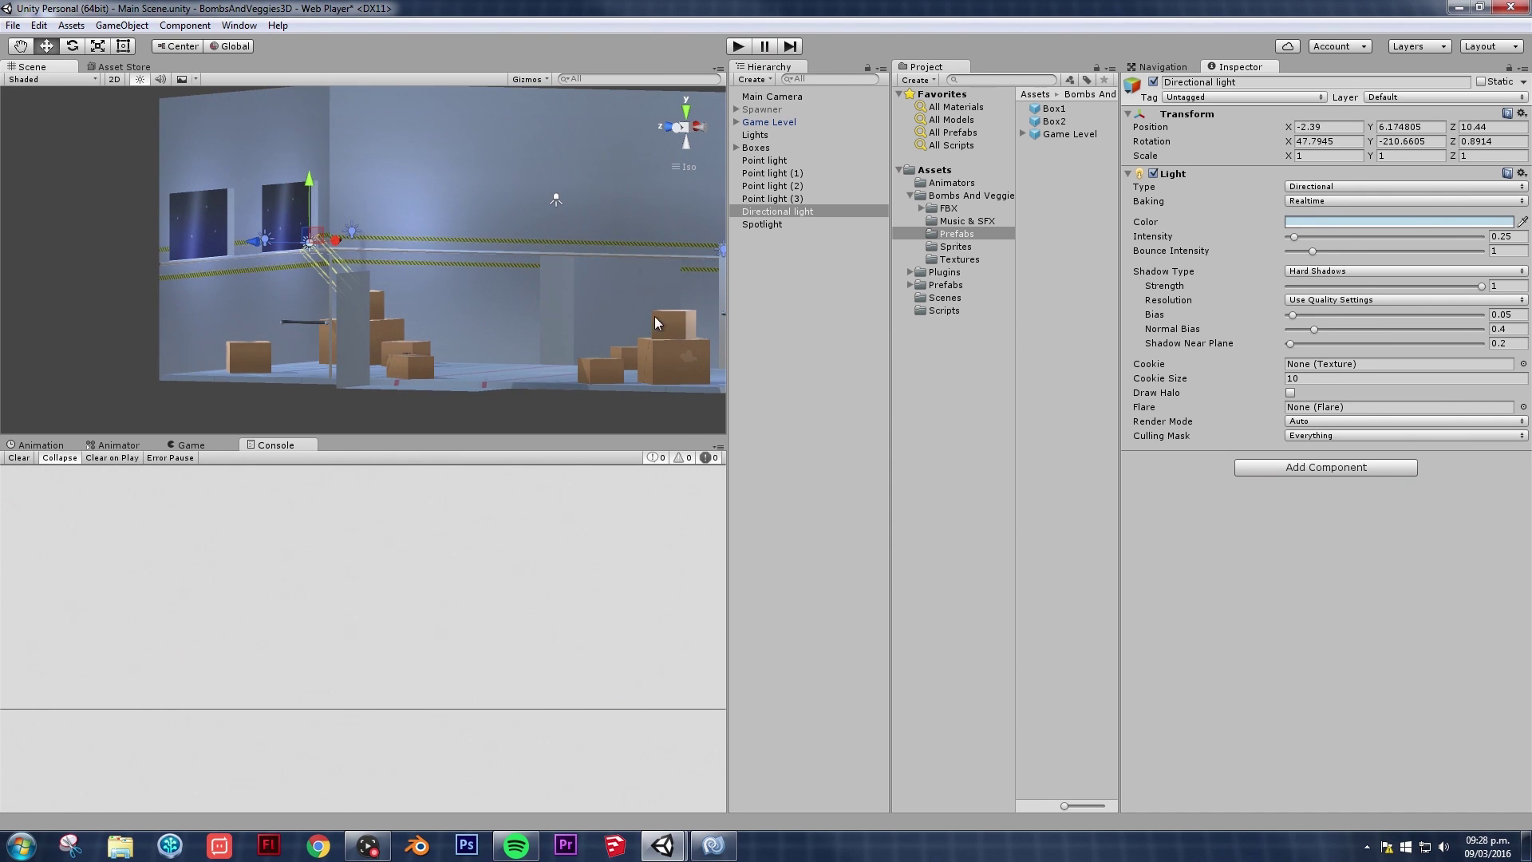
alt+drag(554, 286, 694, 240)
Step: Move the directional light out of the room and above it, to about X -7.32, Y 20.42
click(697, 134)
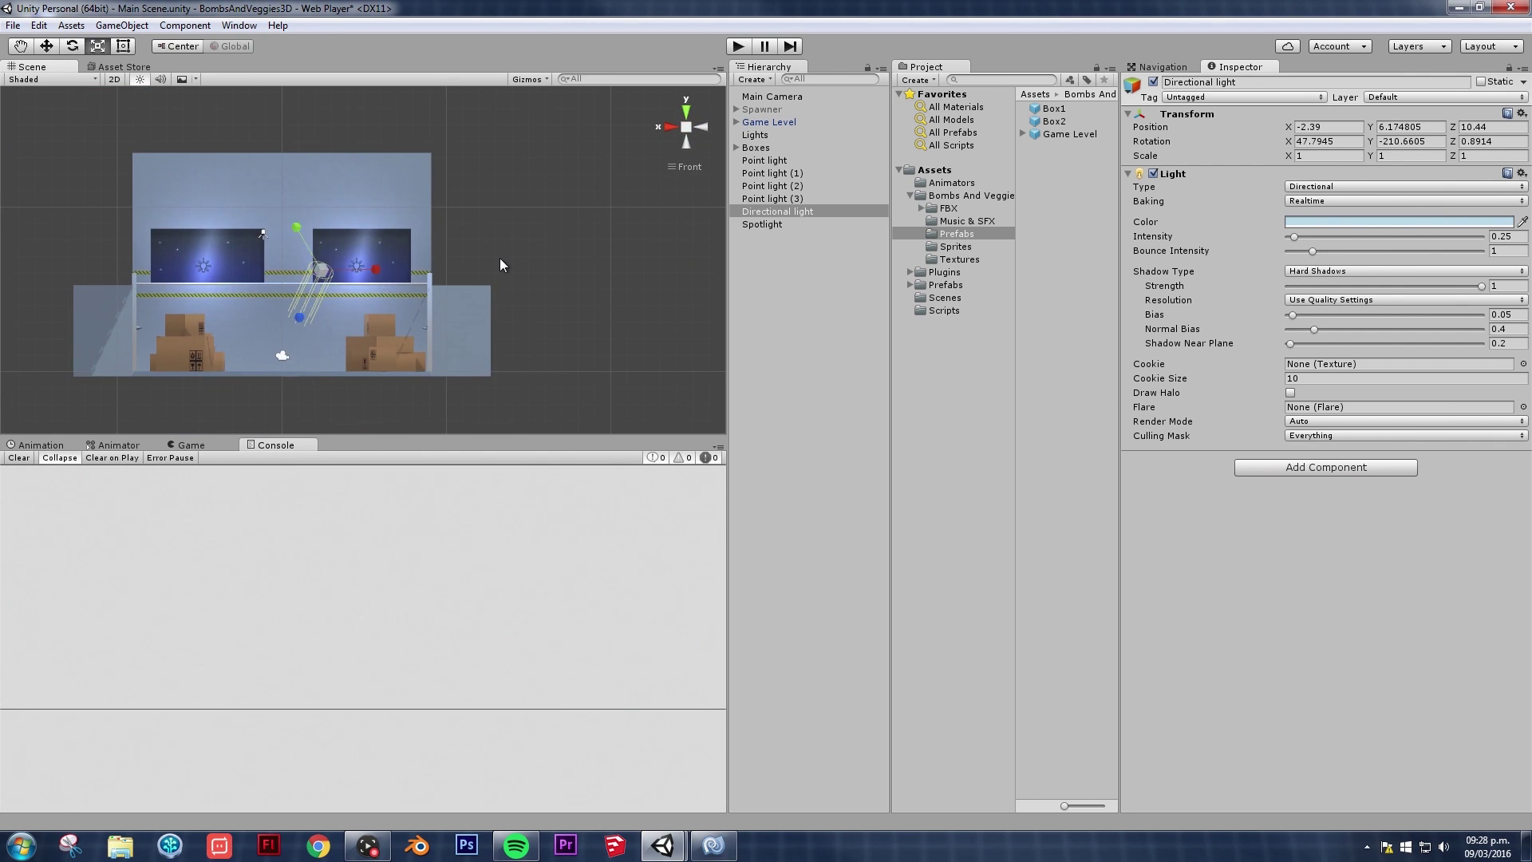
scroll(499, 257, down, 2)
key(w)
drag(583, 104, 79, 88)
scroll(587, 179, down, 5)
scroll(561, 183, up, 3)
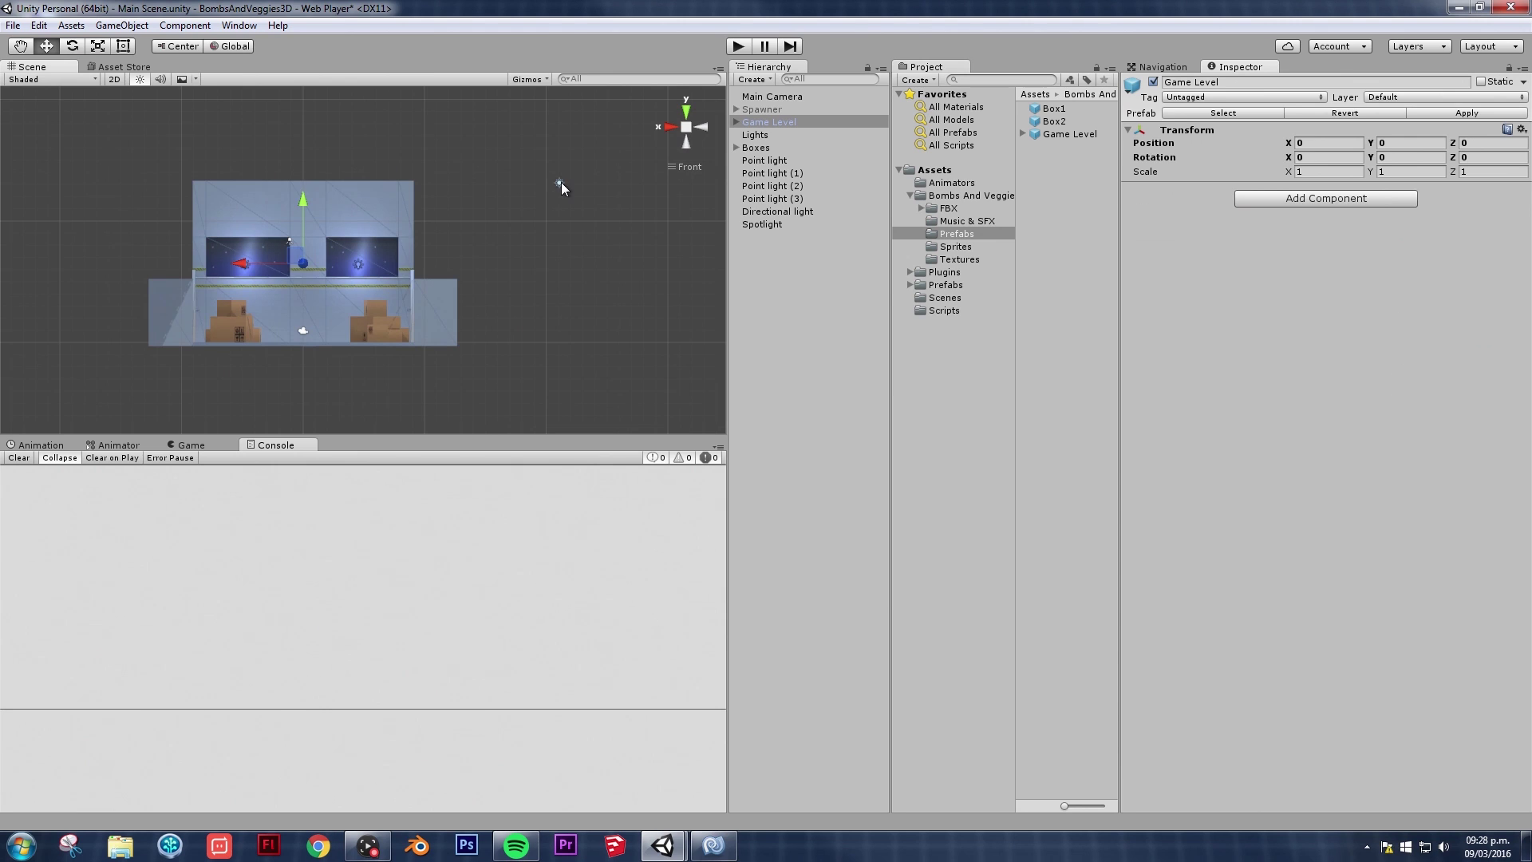
click(559, 183)
scroll(541, 187, down, 1)
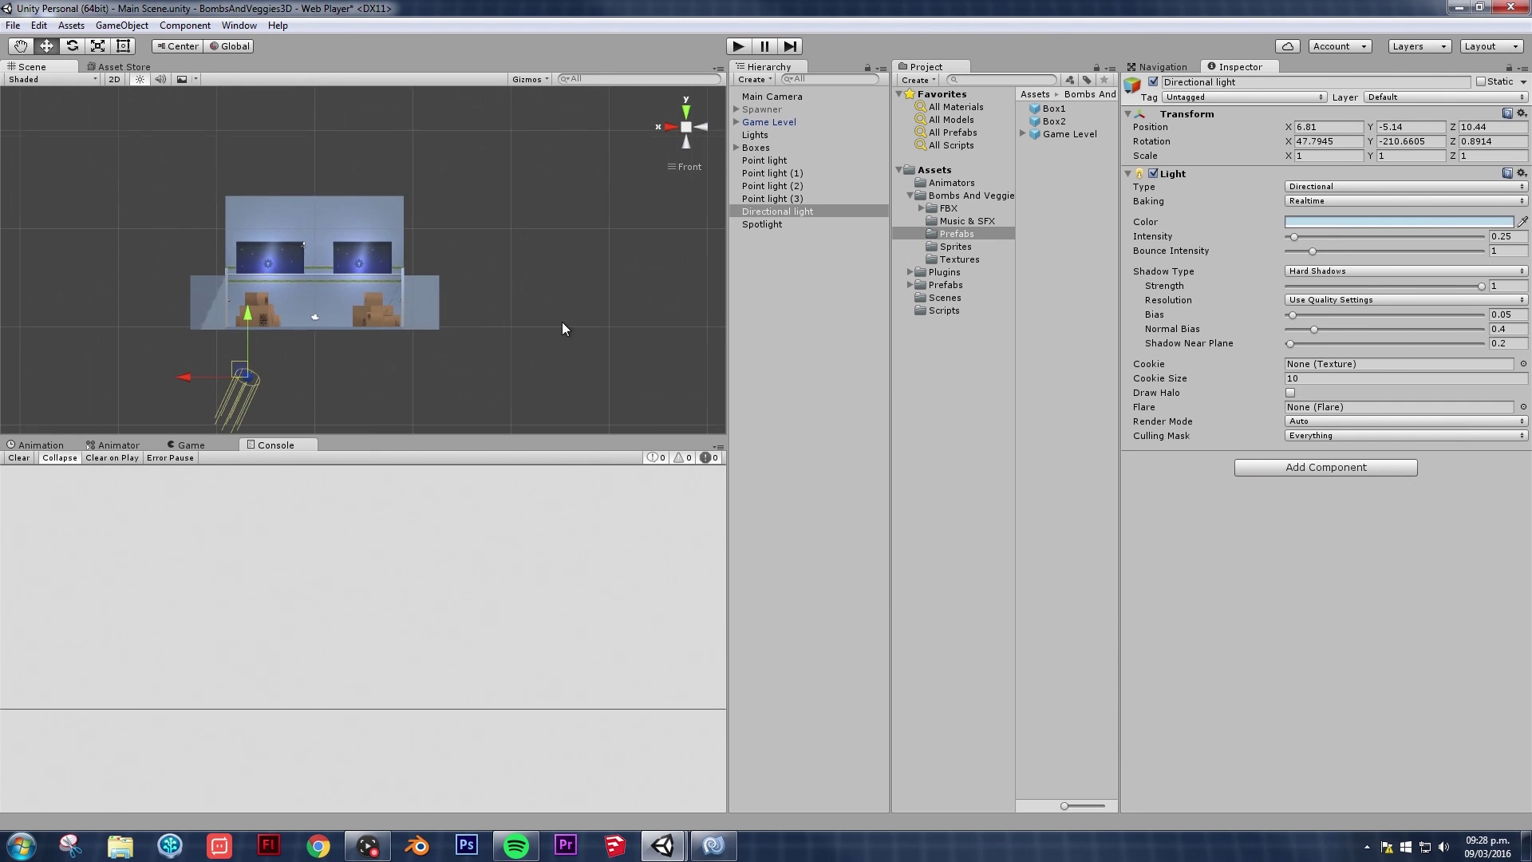
middle_drag(441, 118, 437, 195)
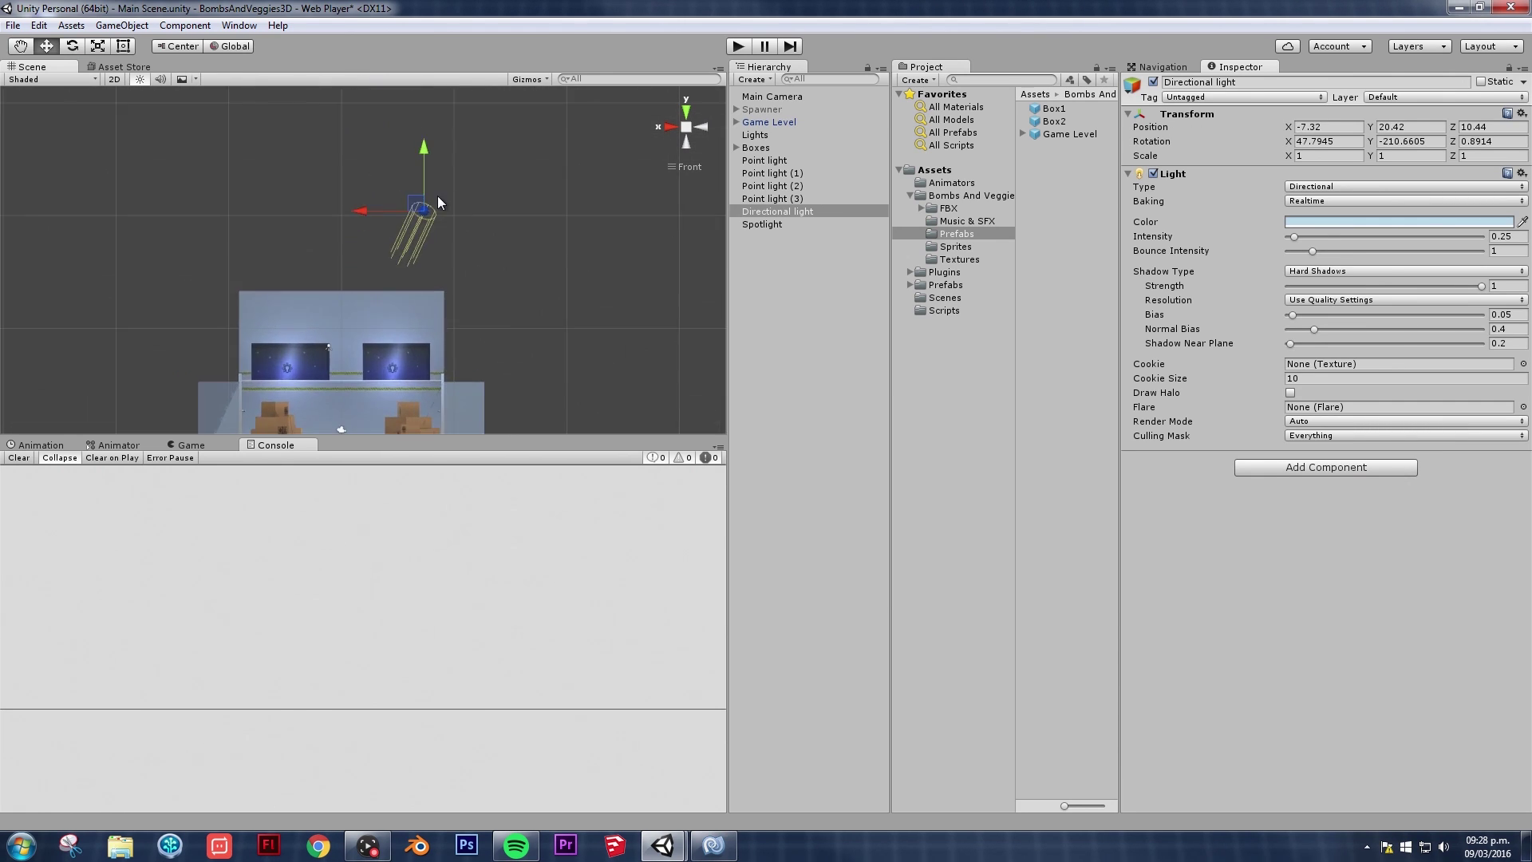
Step: Rotate the directional light above the room in the front view
key(e)
drag(466, 170, 390, 263)
scroll(496, 204, up, 2)
scroll(452, 301, up, 3)
scroll(390, 263, up, 3)
click(389, 265)
right_drag(388, 265, 559, 295)
scroll(447, 276, up, 2)
key(w)
drag(384, 239, 432, 214)
key(ctrl+z)
Step: Move the spotlight to about X 0.39, Y 8.9, Z -0.1 and widen its spot angle to 38.1
scroll(433, 214, down, 2)
right_drag(433, 214, 550, 279)
scroll(410, 225, up, 5)
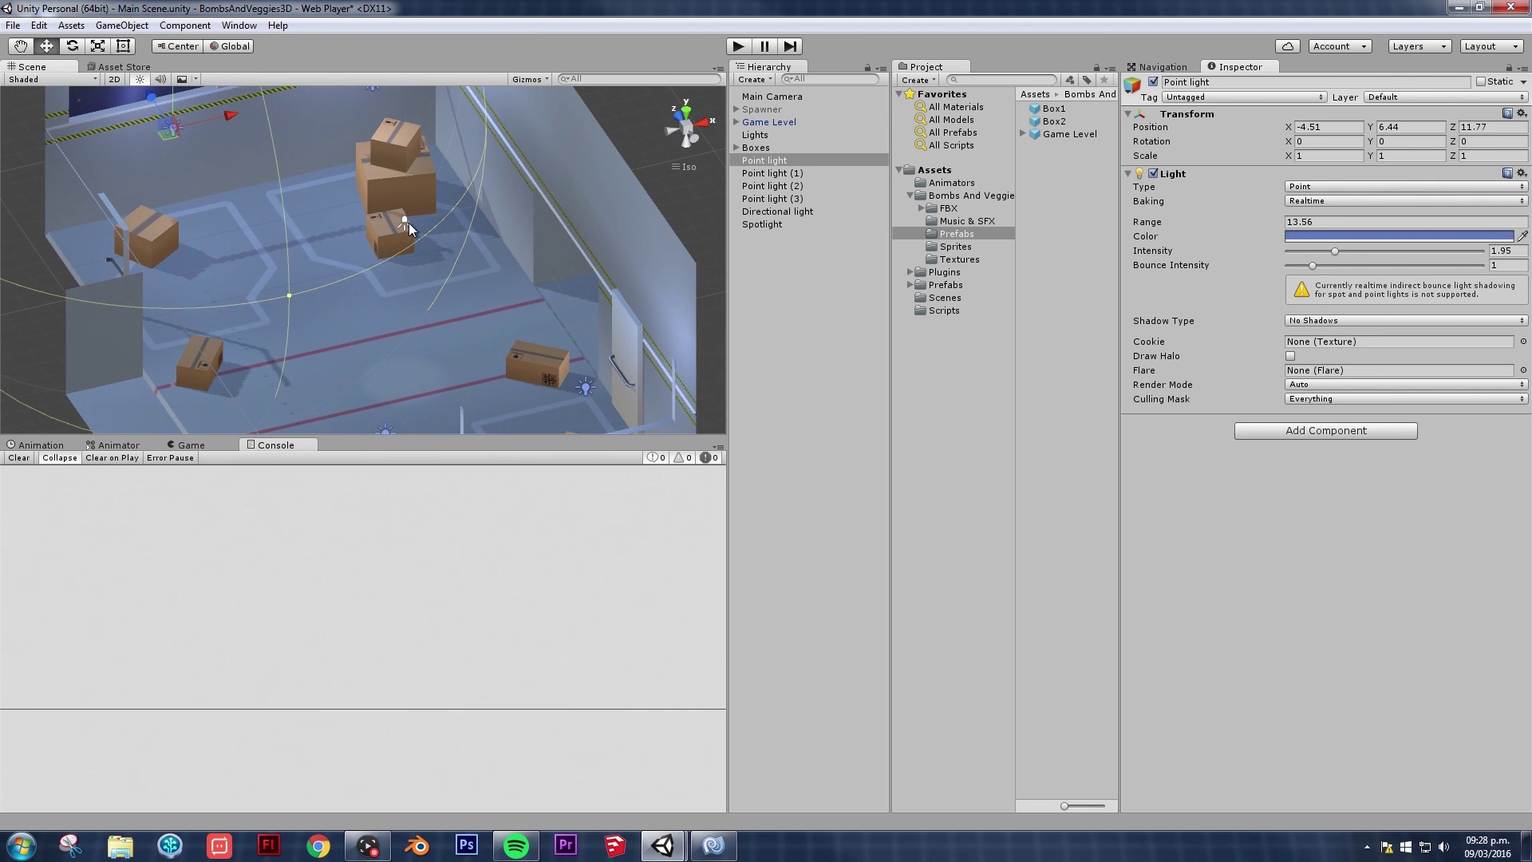
click(409, 224)
scroll(447, 235, up, 4)
middle_drag(485, 250, 446, 250)
scroll(455, 261, down, 2)
right_drag(455, 261, 645, 148)
click(684, 114)
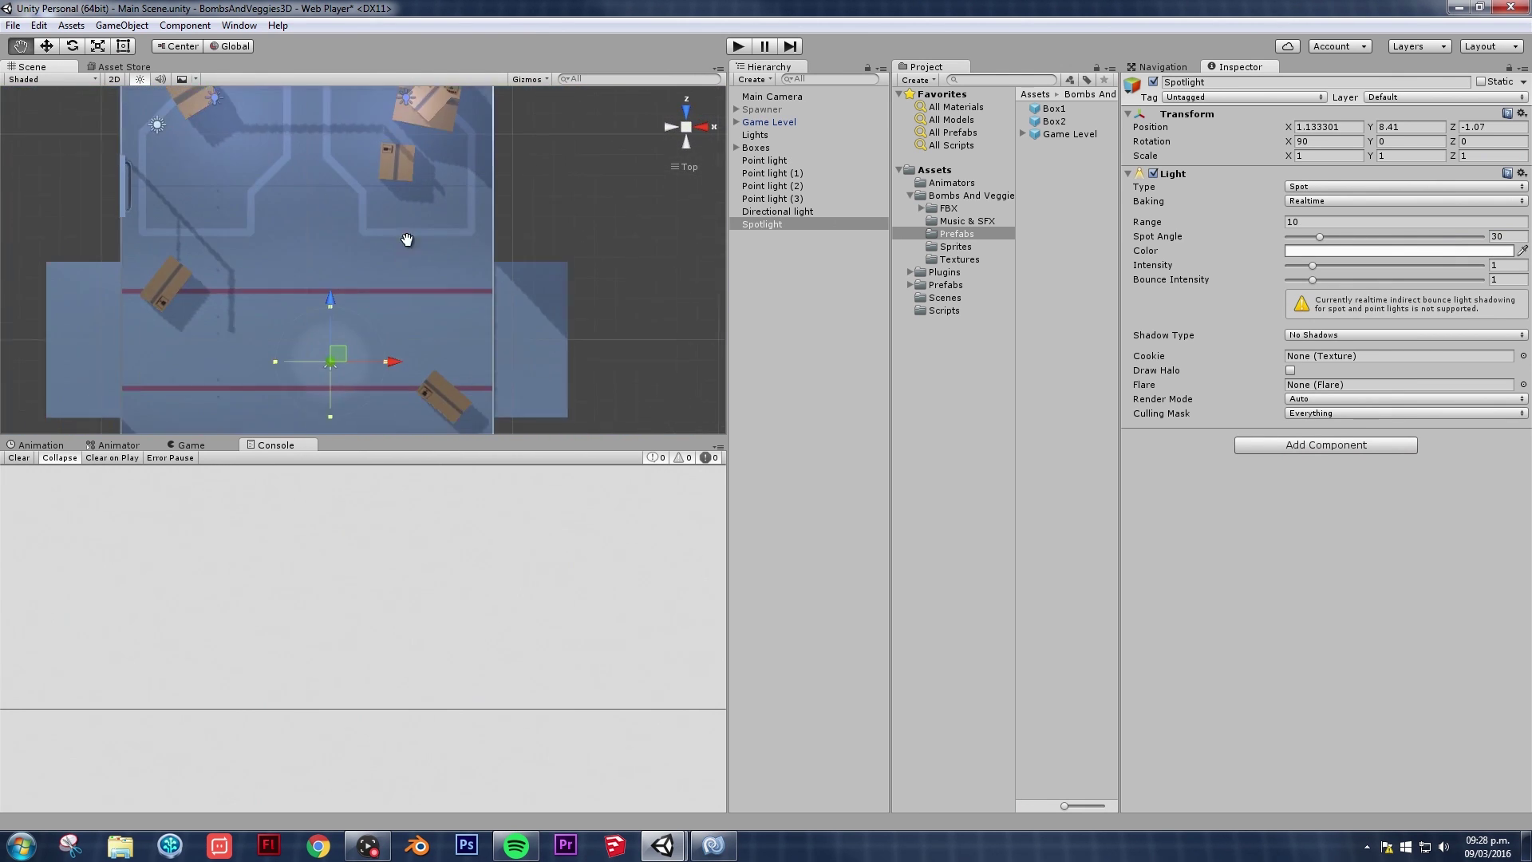
drag(359, 341, 395, 118)
mouse_move(1320, 237)
mouse_down()
mouse_move(1342, 236)
mouse_move(1328, 238)
mouse_up()
Step: Centre the spotlight over the middle of the room at about X 0.36, Z 0.03
scroll(442, 256, down, 2)
alt+drag(442, 261, 549, 265)
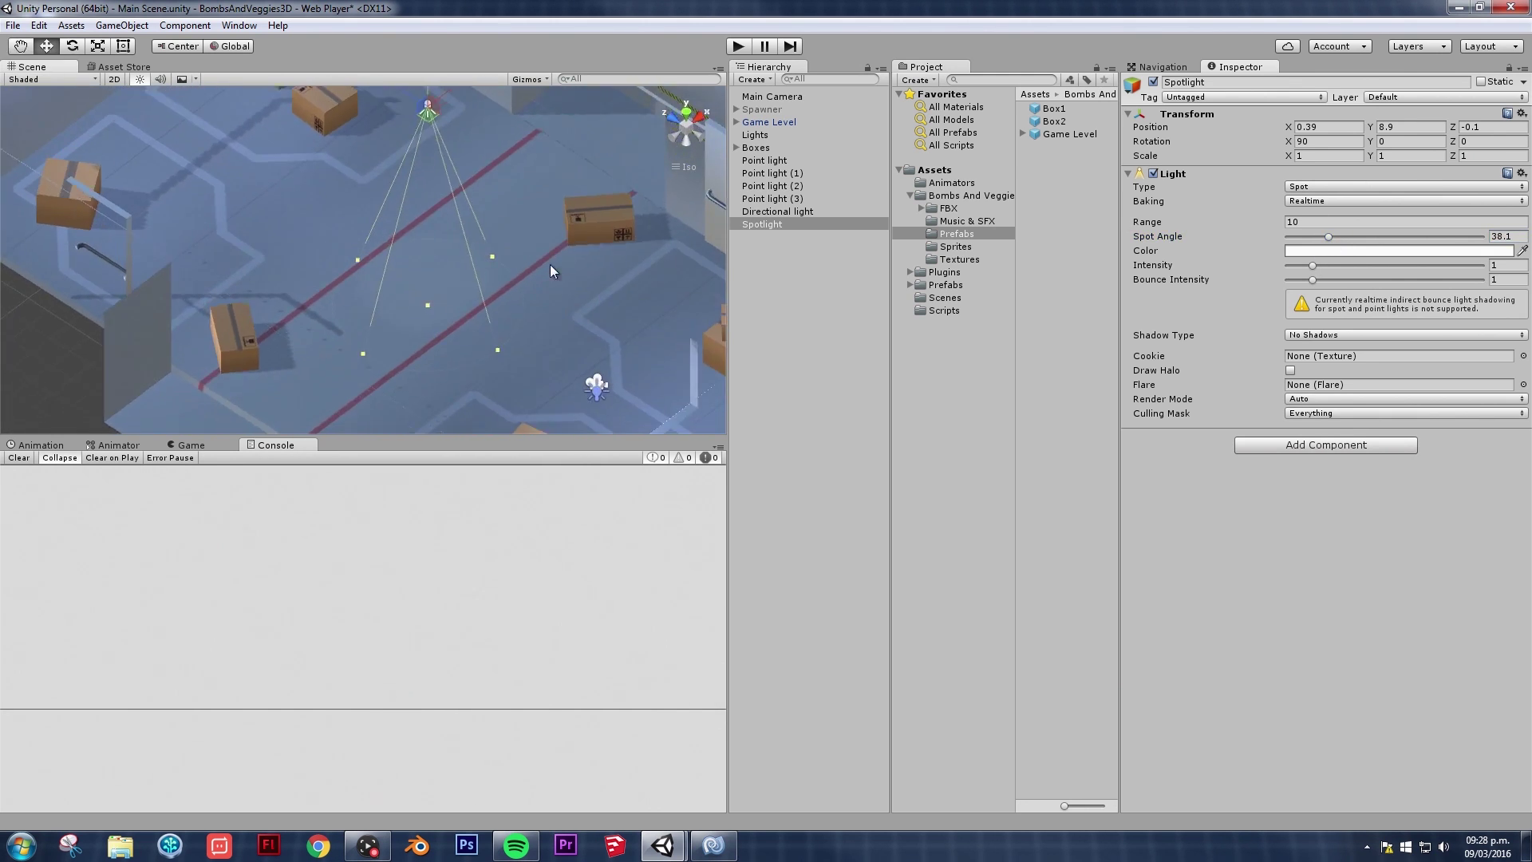
click(686, 116)
drag(387, 314, 536, 238)
middle_drag(536, 237, 505, 252)
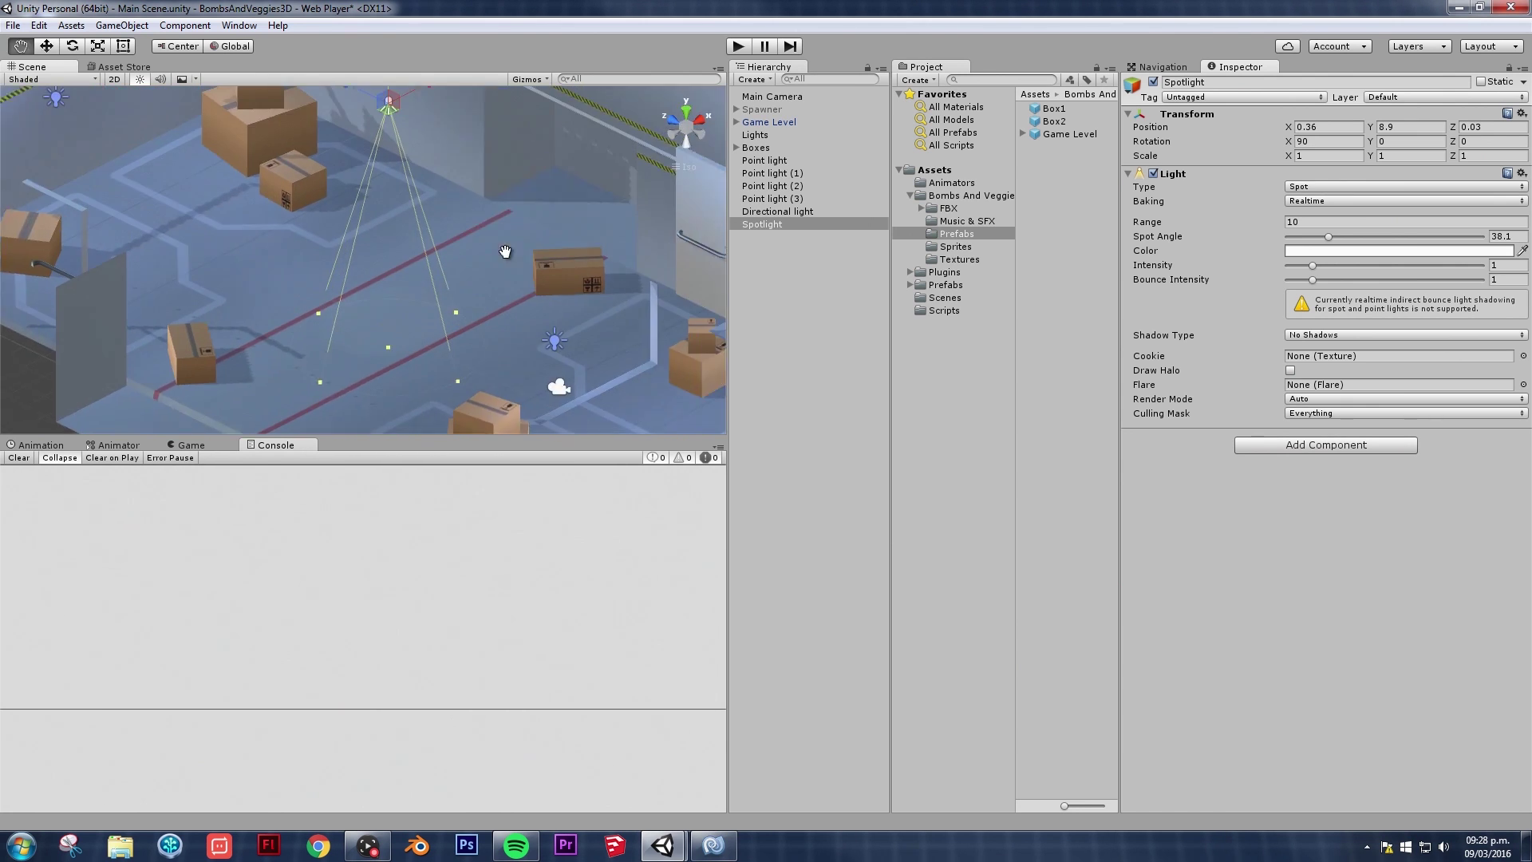
alt+drag(505, 251, 412, 412)
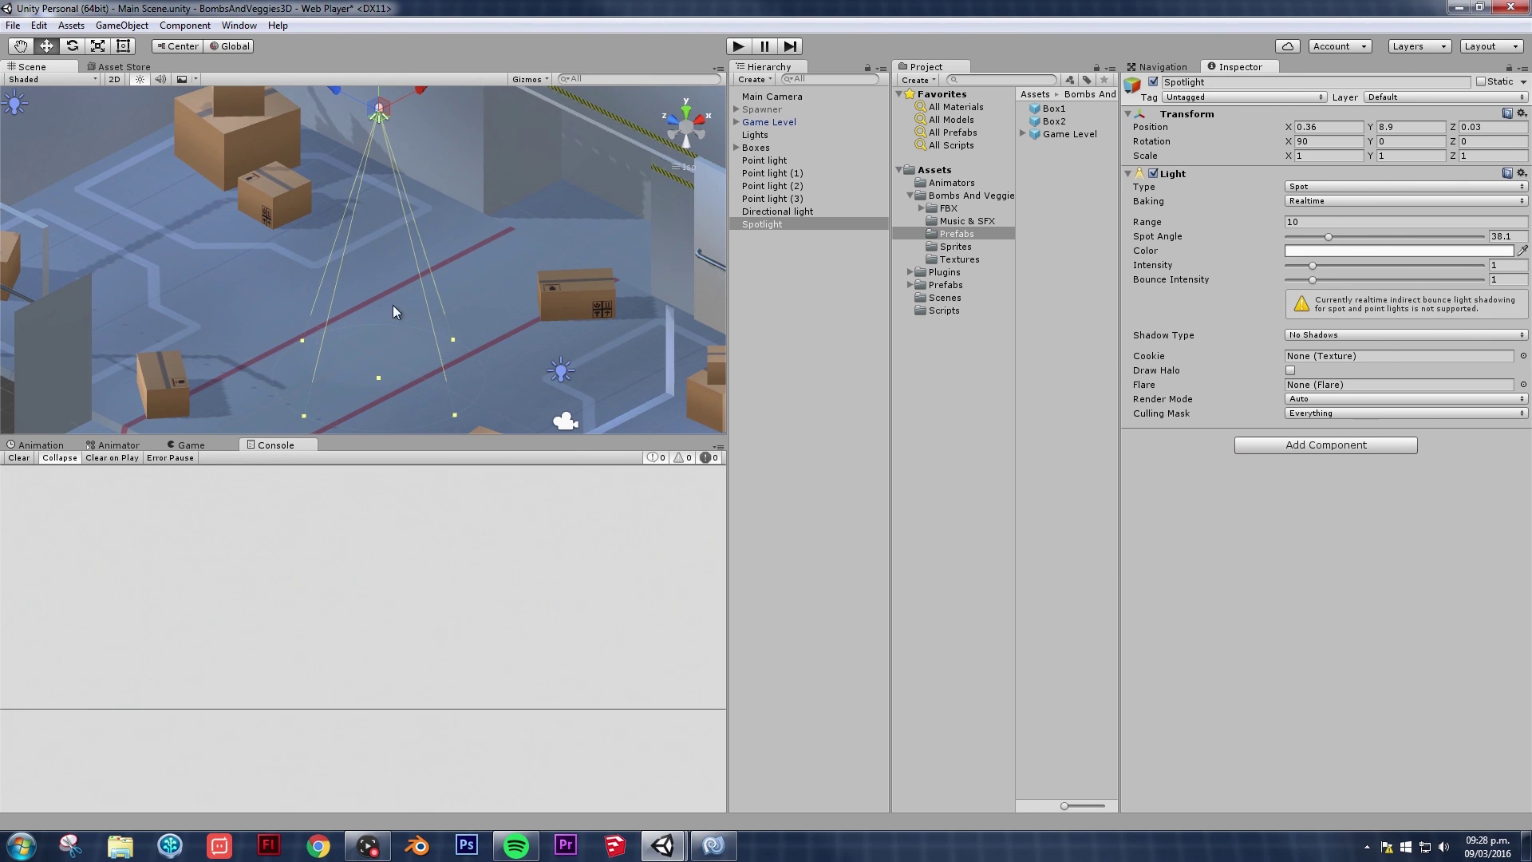
alt+drag(412, 360, 355, 328)
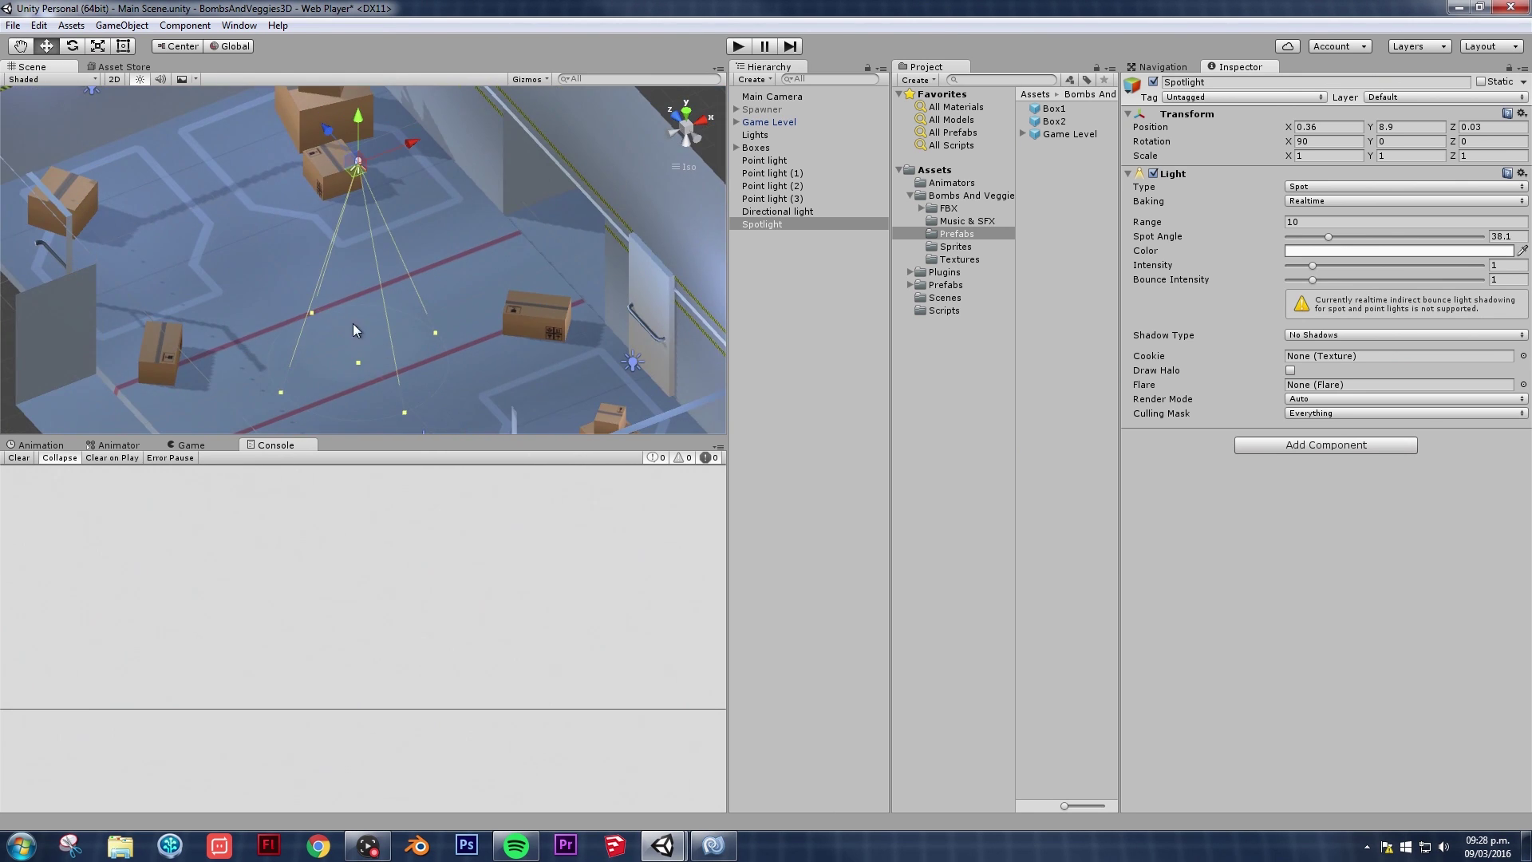
scroll(535, 264, up, 1)
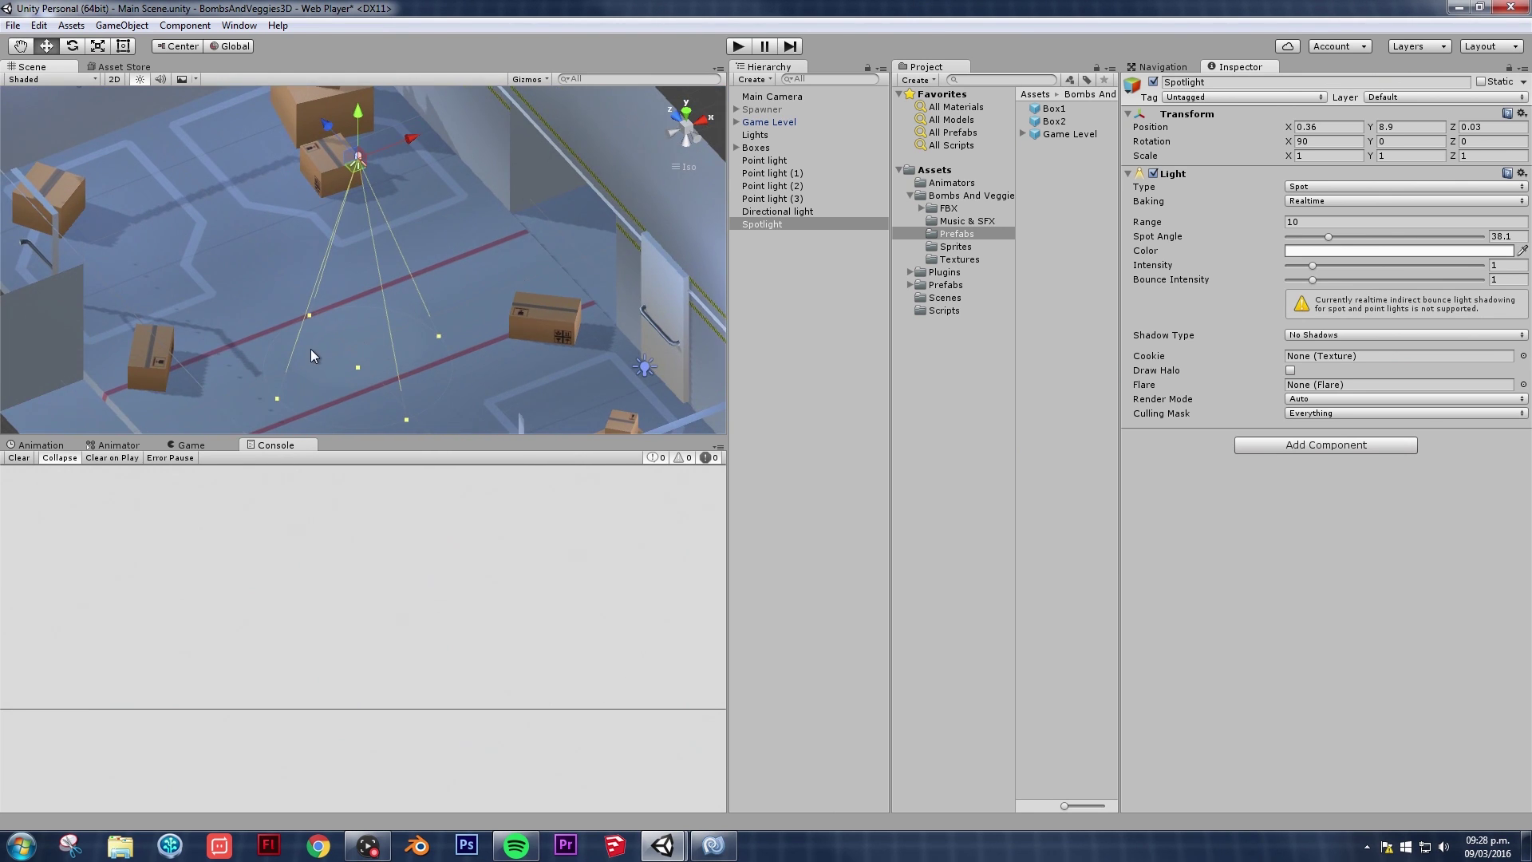
Step: Set the spotlight's spot angle to 37.5 and its range to 27.1
drag(1337, 243, 1324, 263)
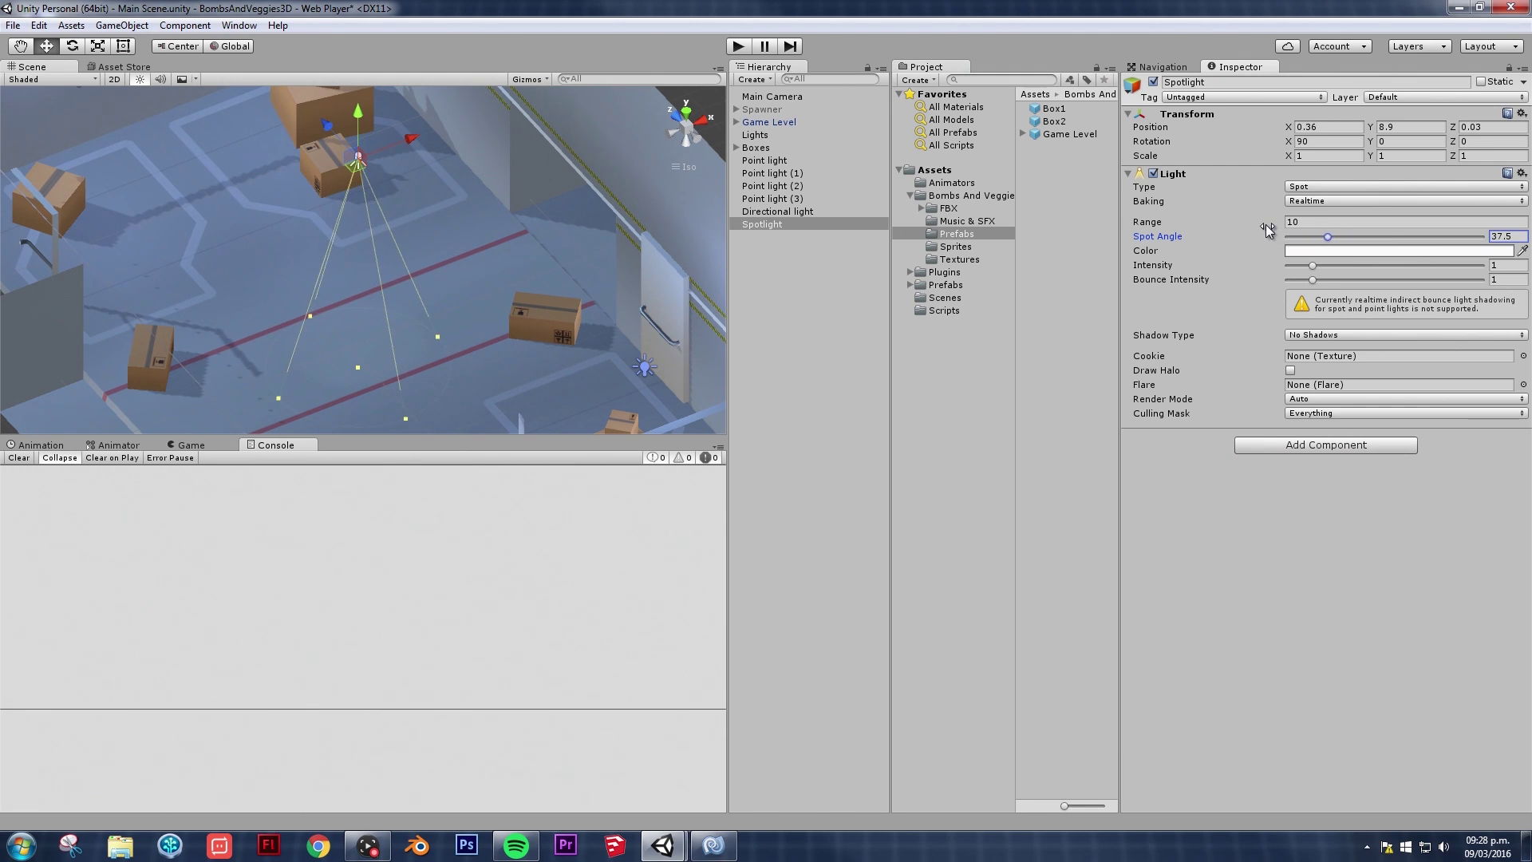
drag(1238, 224, 1294, 226)
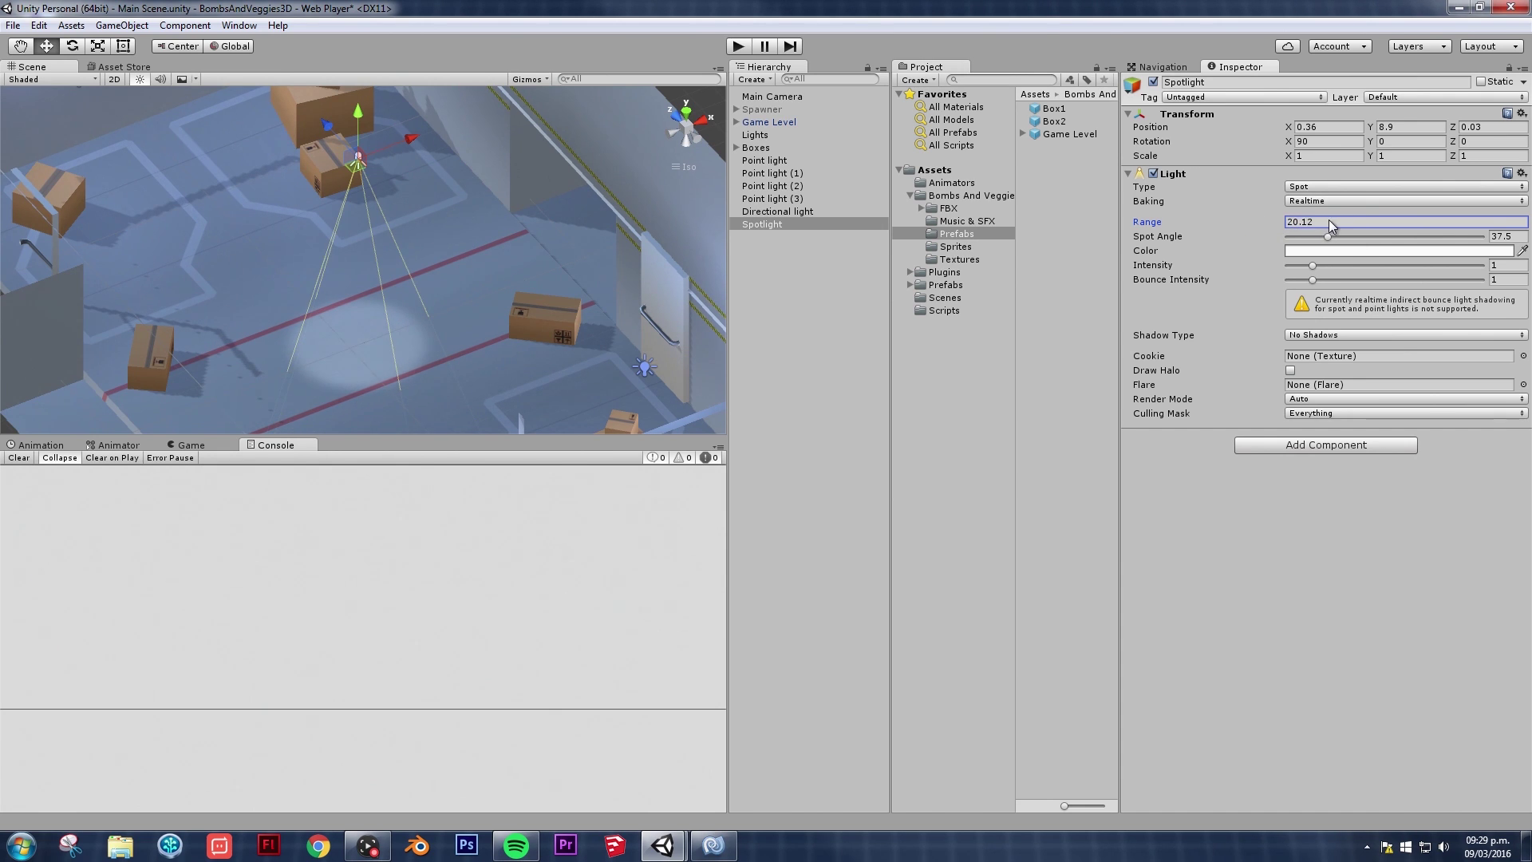
mouse_move(1280, 219)
mouse_down()
mouse_move(1324, 220)
mouse_move(1294, 227)
mouse_up()
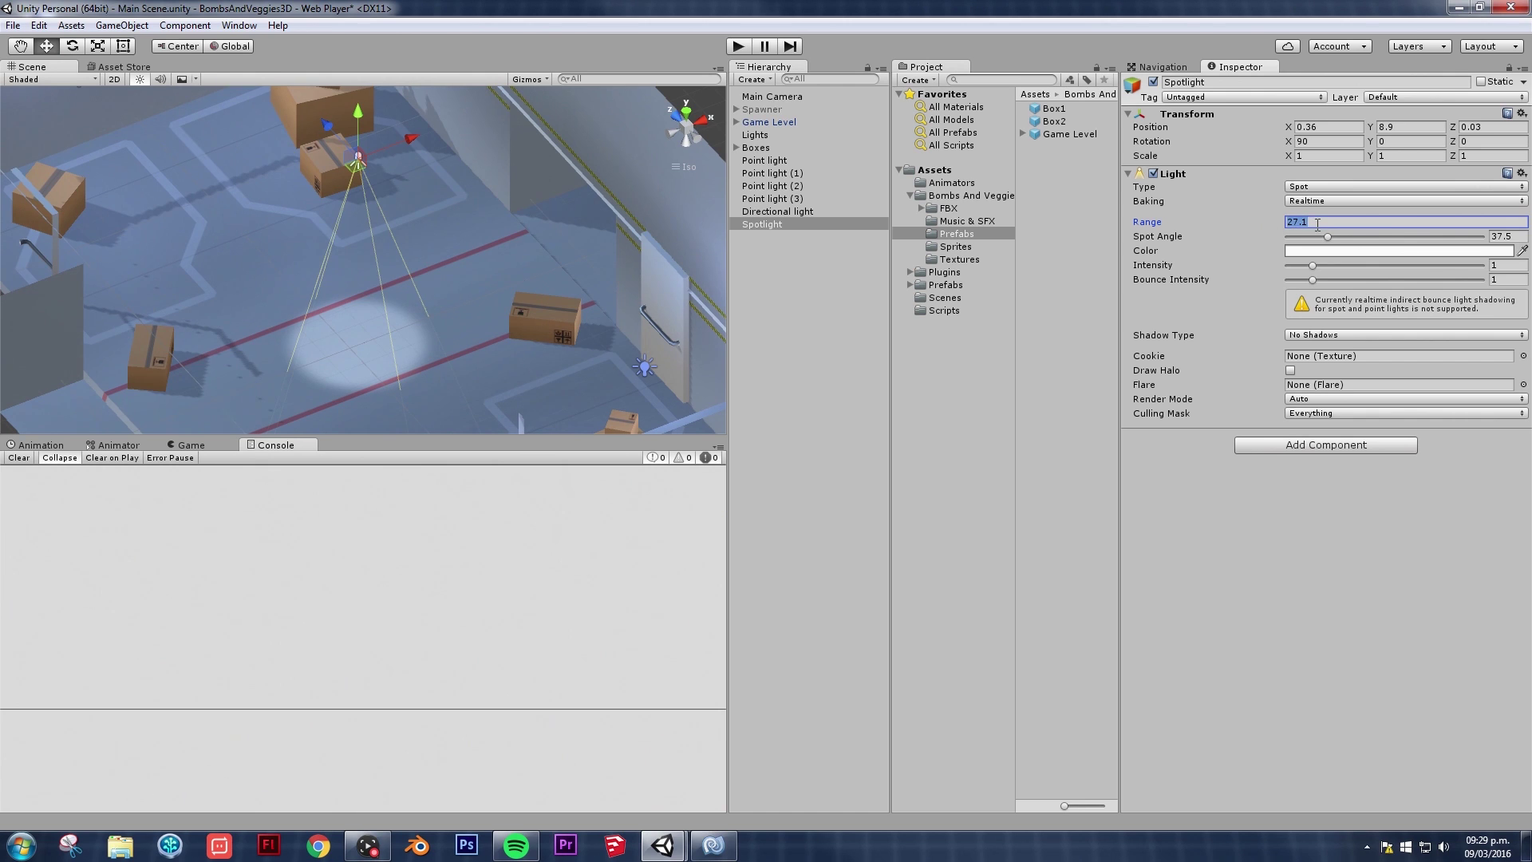
Step: Set the spotlight's range to 30, its spot angle to 41.2 and its intensity to 0.51
text(30)
drag(1336, 236, 1308, 272)
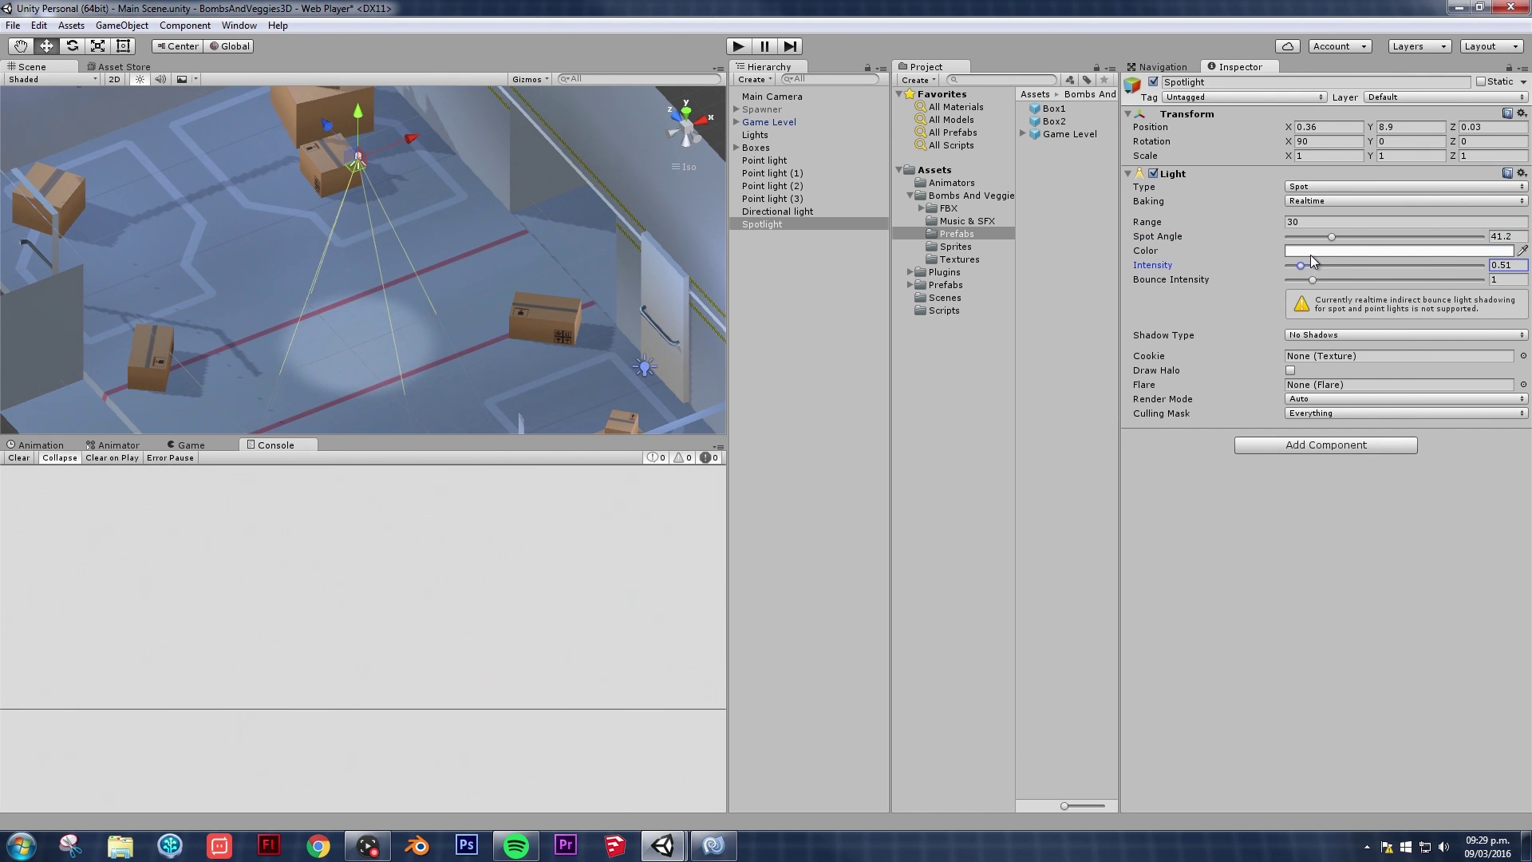
click(1311, 252)
click(1388, 260)
mouse_move(1356, 224)
mouse_down()
mouse_move(1340, 202)
mouse_move(1351, 179)
mouse_move(1237, 190)
mouse_move(1224, 240)
mouse_move(1233, 146)
mouse_up()
scroll(370, 303, up, 2)
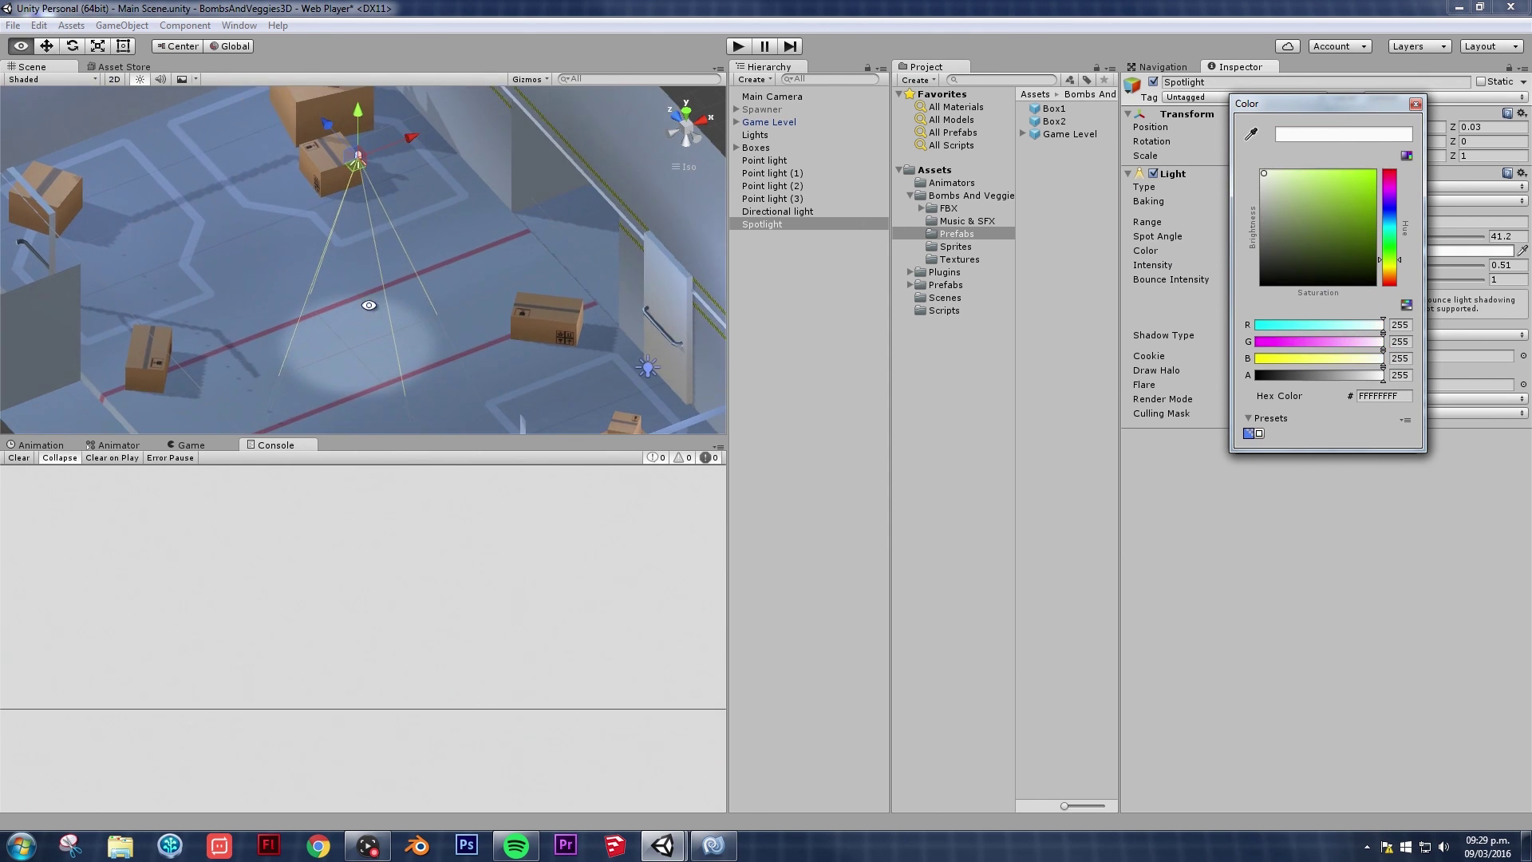
alt+click(369, 304)
alt+drag(450, 292, 478, 217)
right_drag(481, 223, 517, 186)
alt+drag(517, 186, 631, 213)
scroll(349, 236, down, 4)
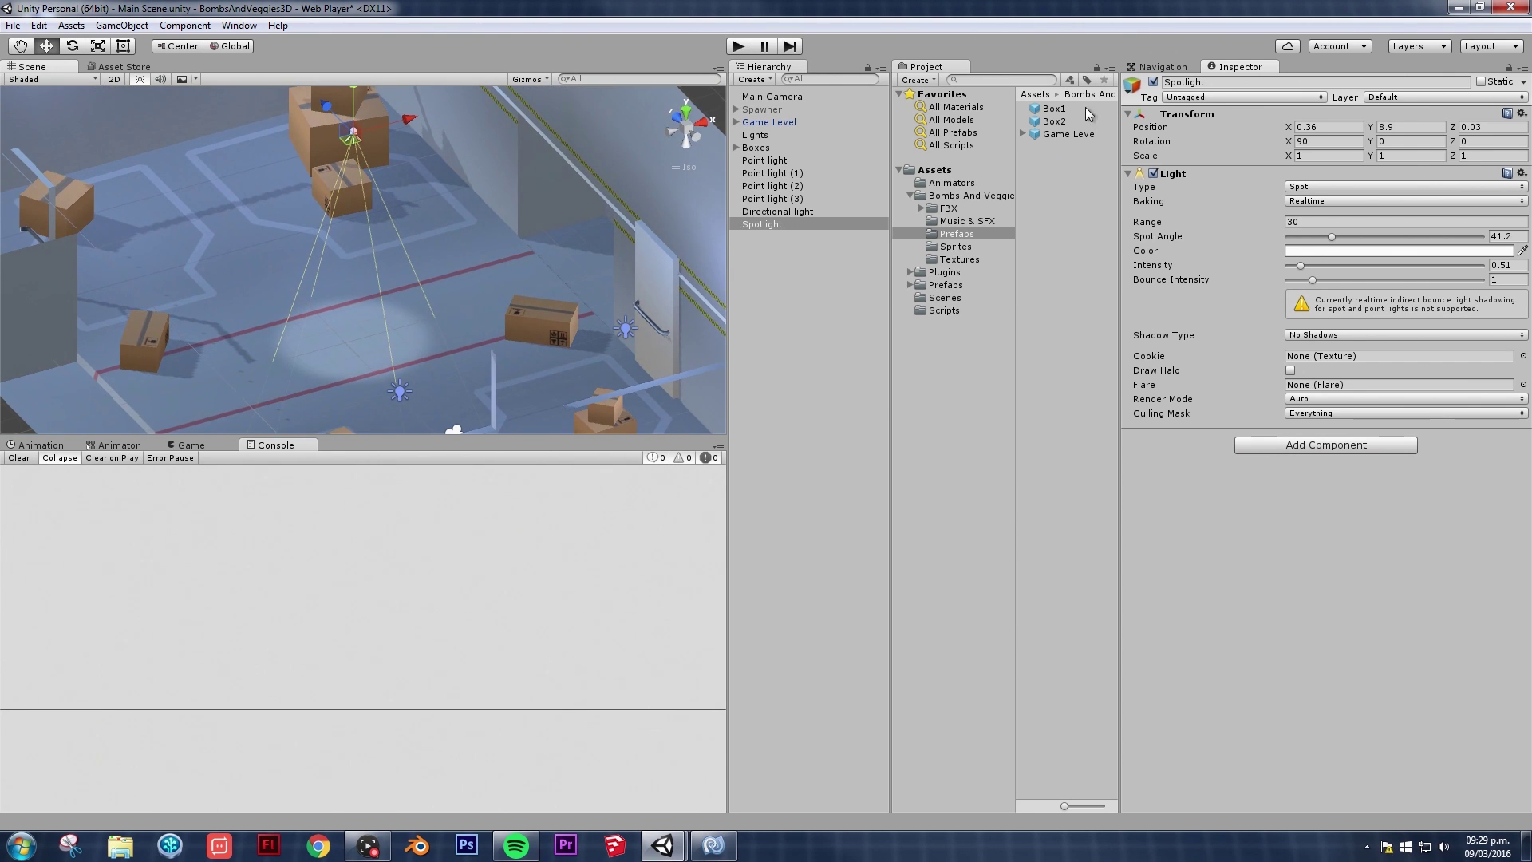
Step: Add the Conveyor_Belt model from the Bombs And Veggies FBX folder to the scene hierarchy
click(951, 196)
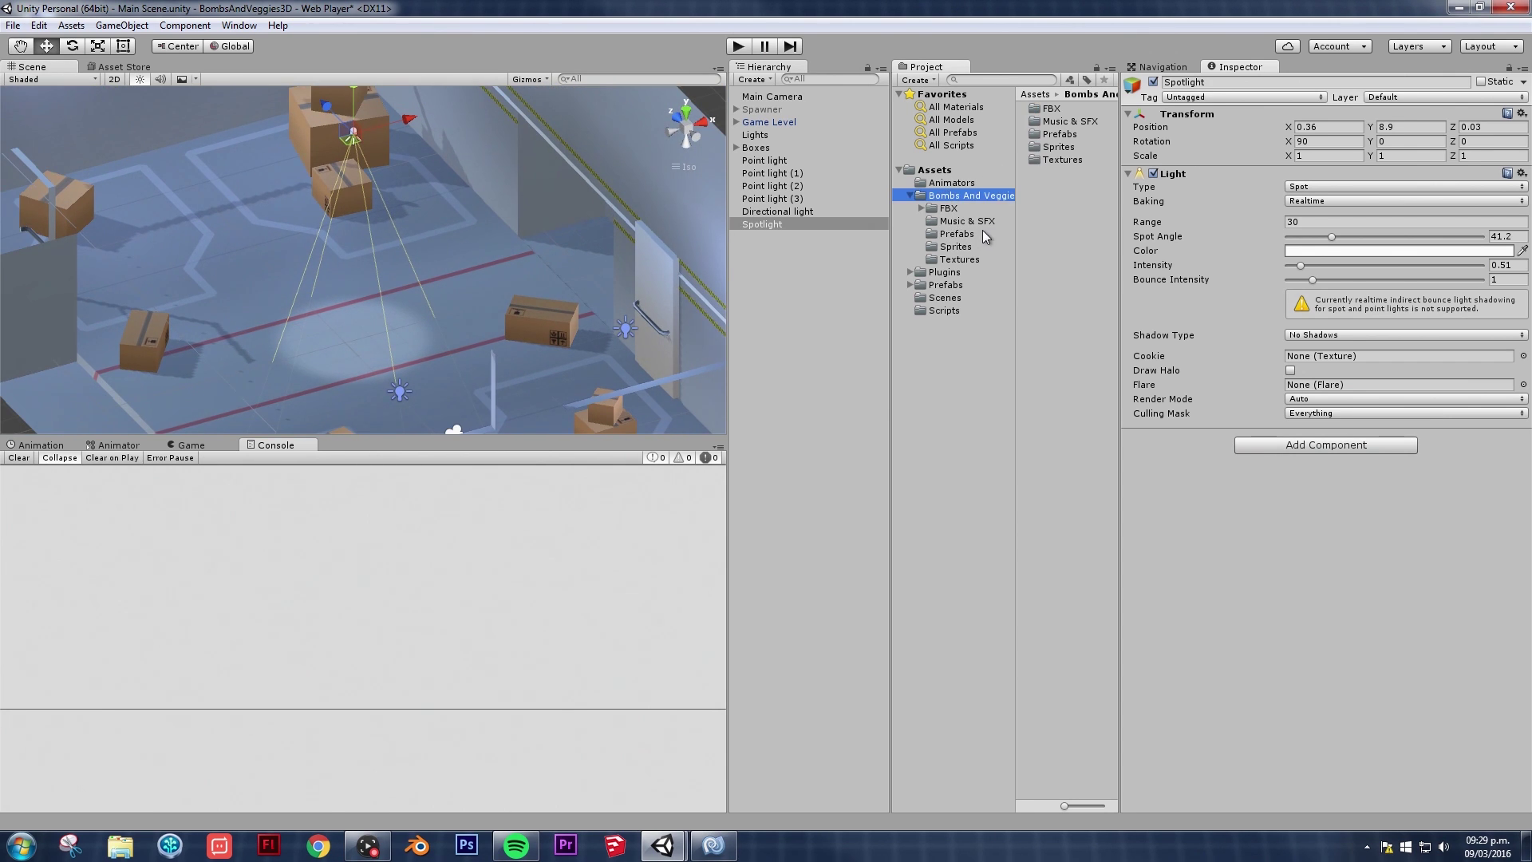
click(957, 211)
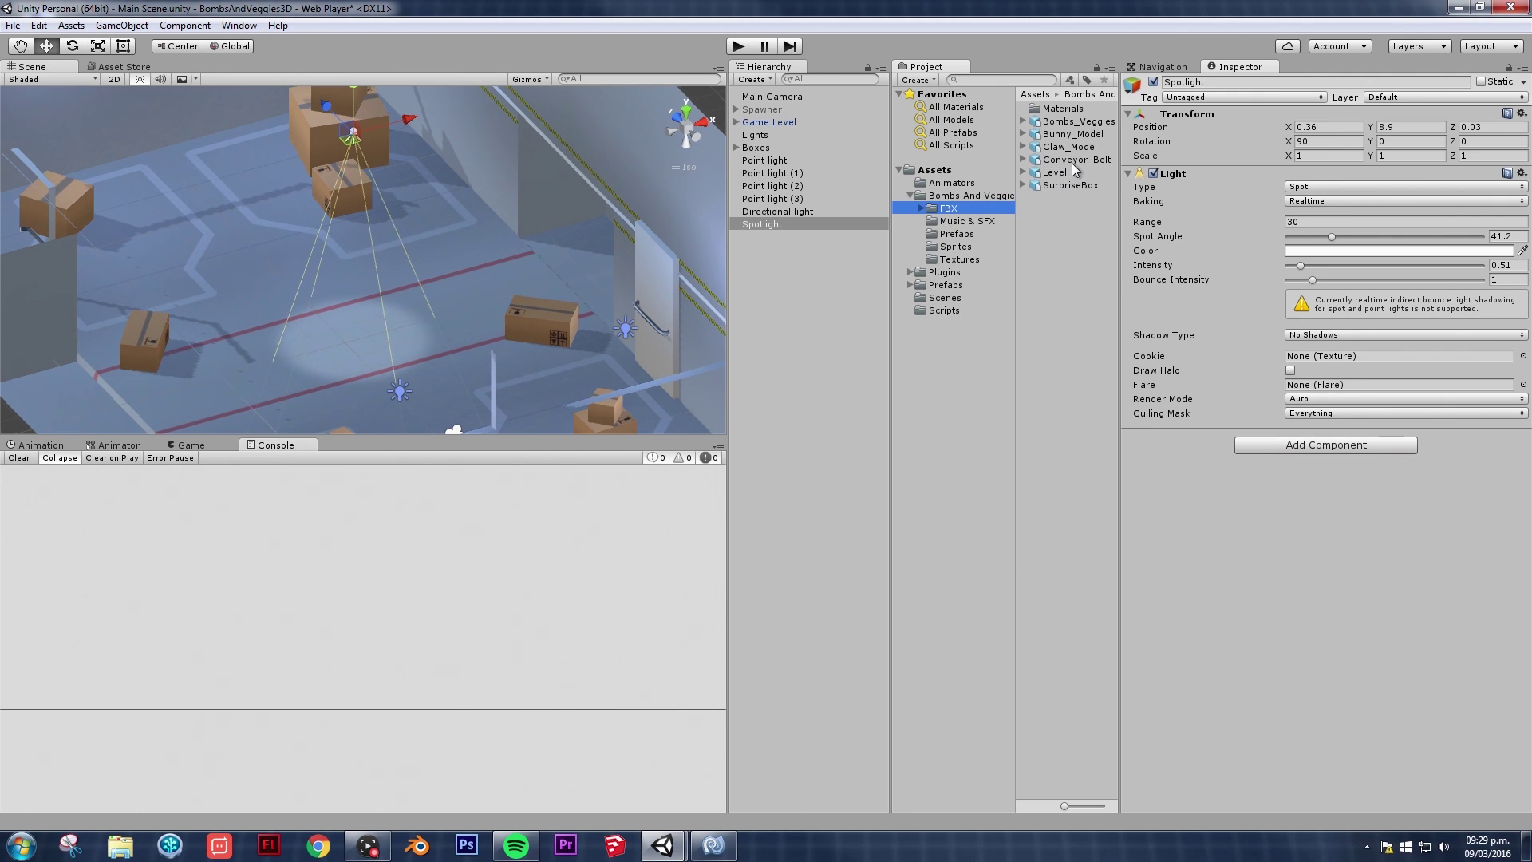
drag(1071, 163, 829, 334)
alt+drag(443, 276, 543, 293)
scroll(447, 255, up, 5)
scroll(488, 292, down, 4)
scroll(469, 284, up, 5)
scroll(461, 279, down, 4)
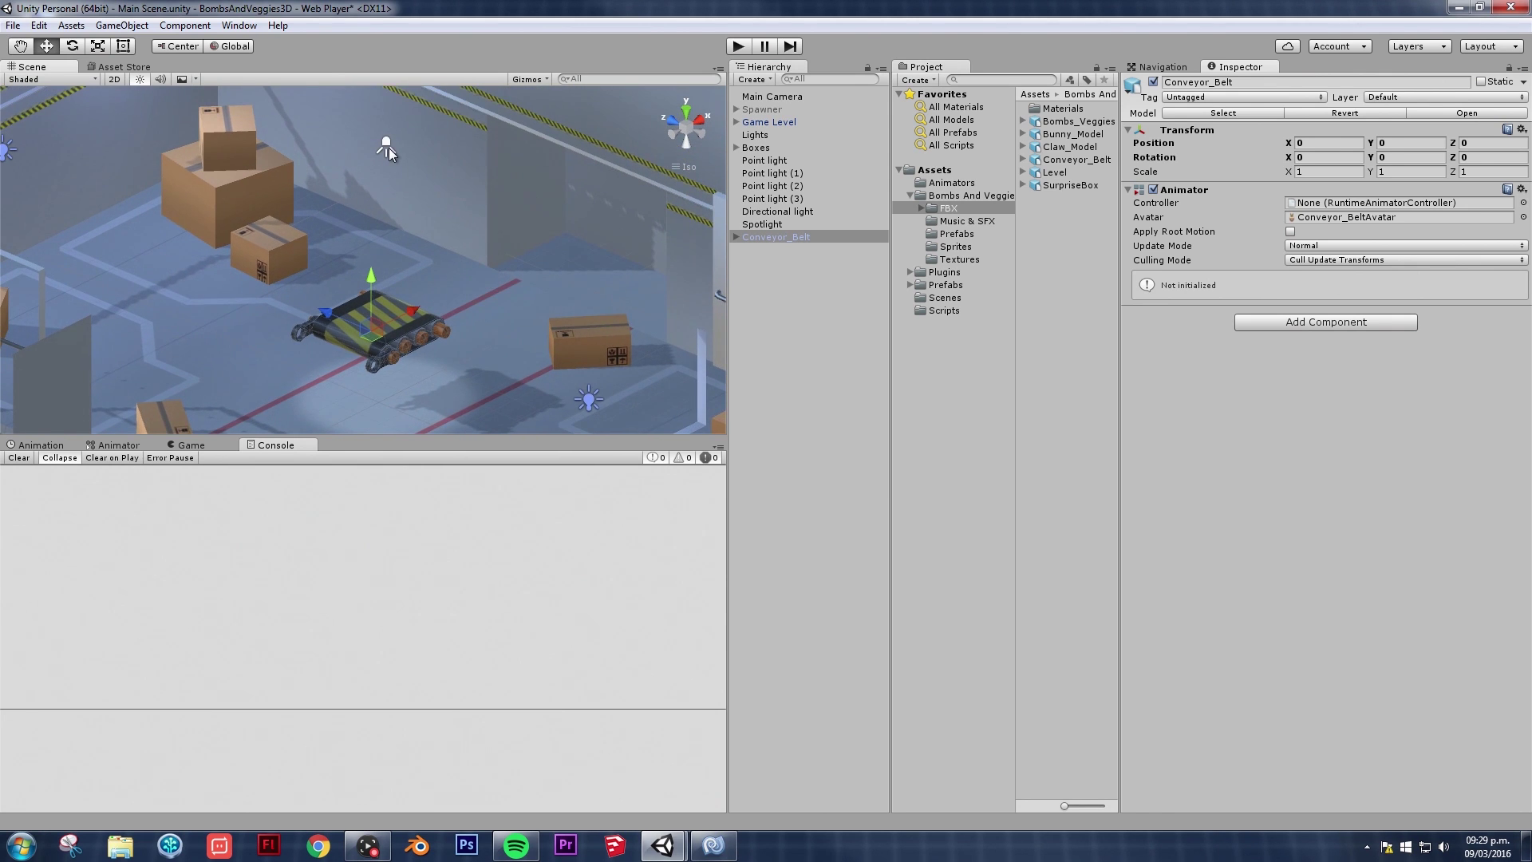
Step: Narrow the spotlight's spot angle to 25.8 so the cone fits the conveyor belt
click(387, 148)
scroll(460, 203, up, 2)
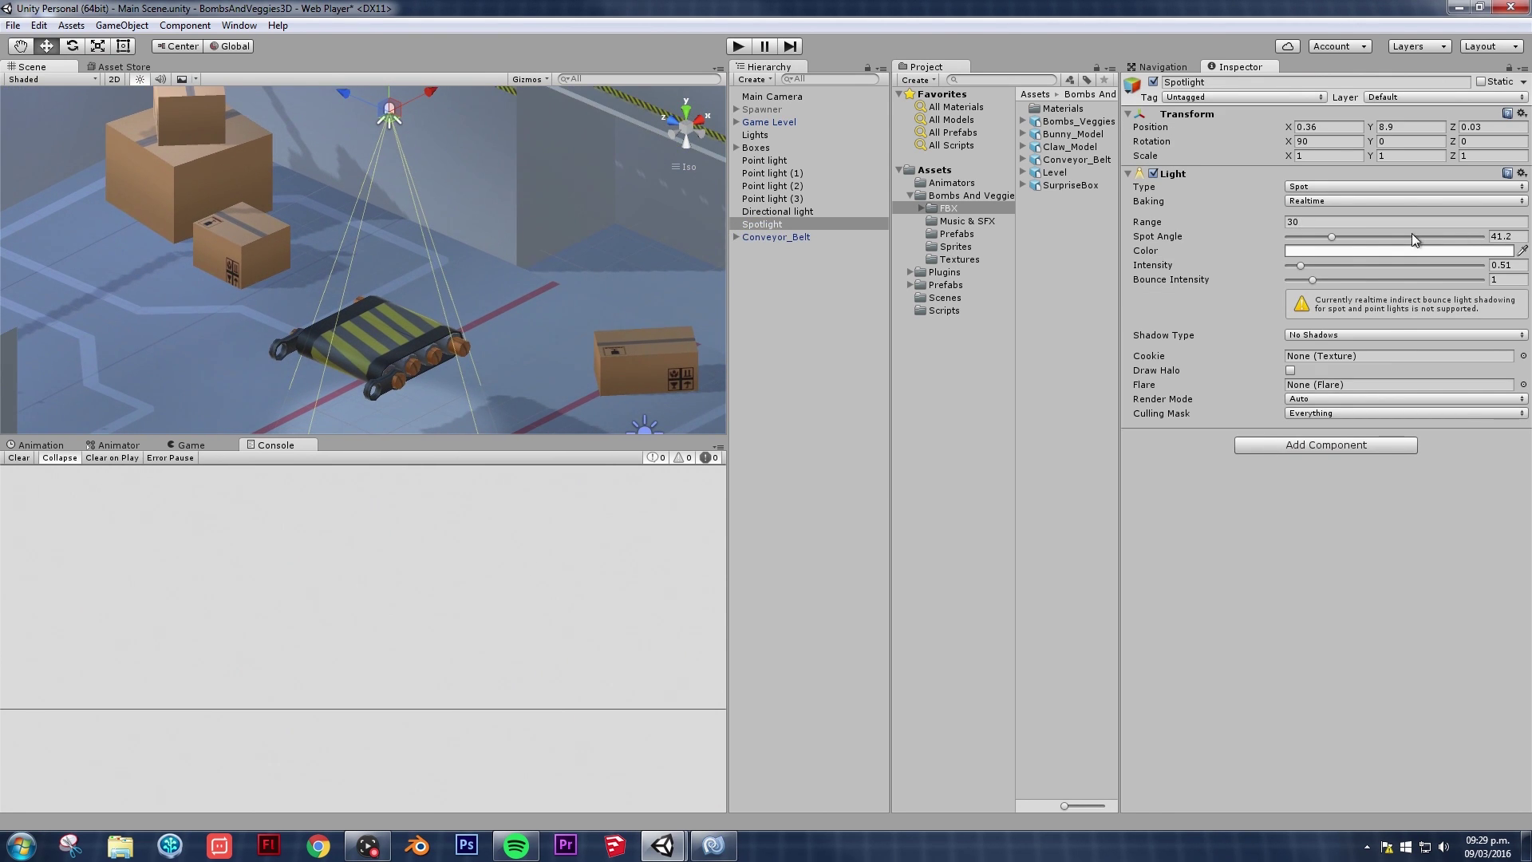
mouse_move(1339, 239)
mouse_down()
mouse_move(1356, 242)
mouse_move(1317, 244)
mouse_up()
scroll(381, 224, down, 4)
alt+drag(381, 224, 415, 323)
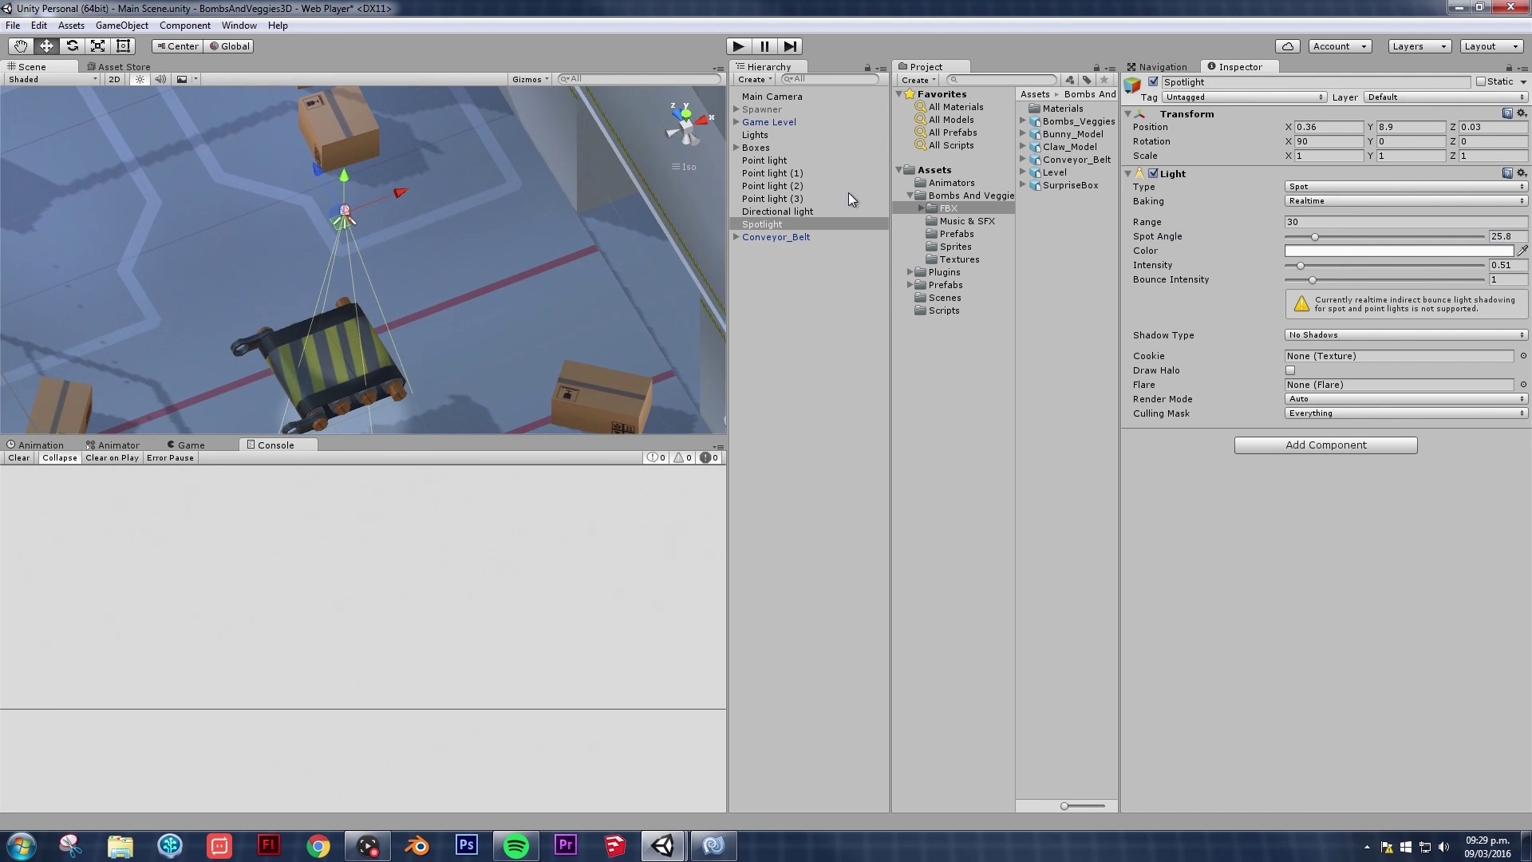
Step: Position the spotlight directly above the conveyor belt at X 0, Y 10, Z 0
click(1345, 128)
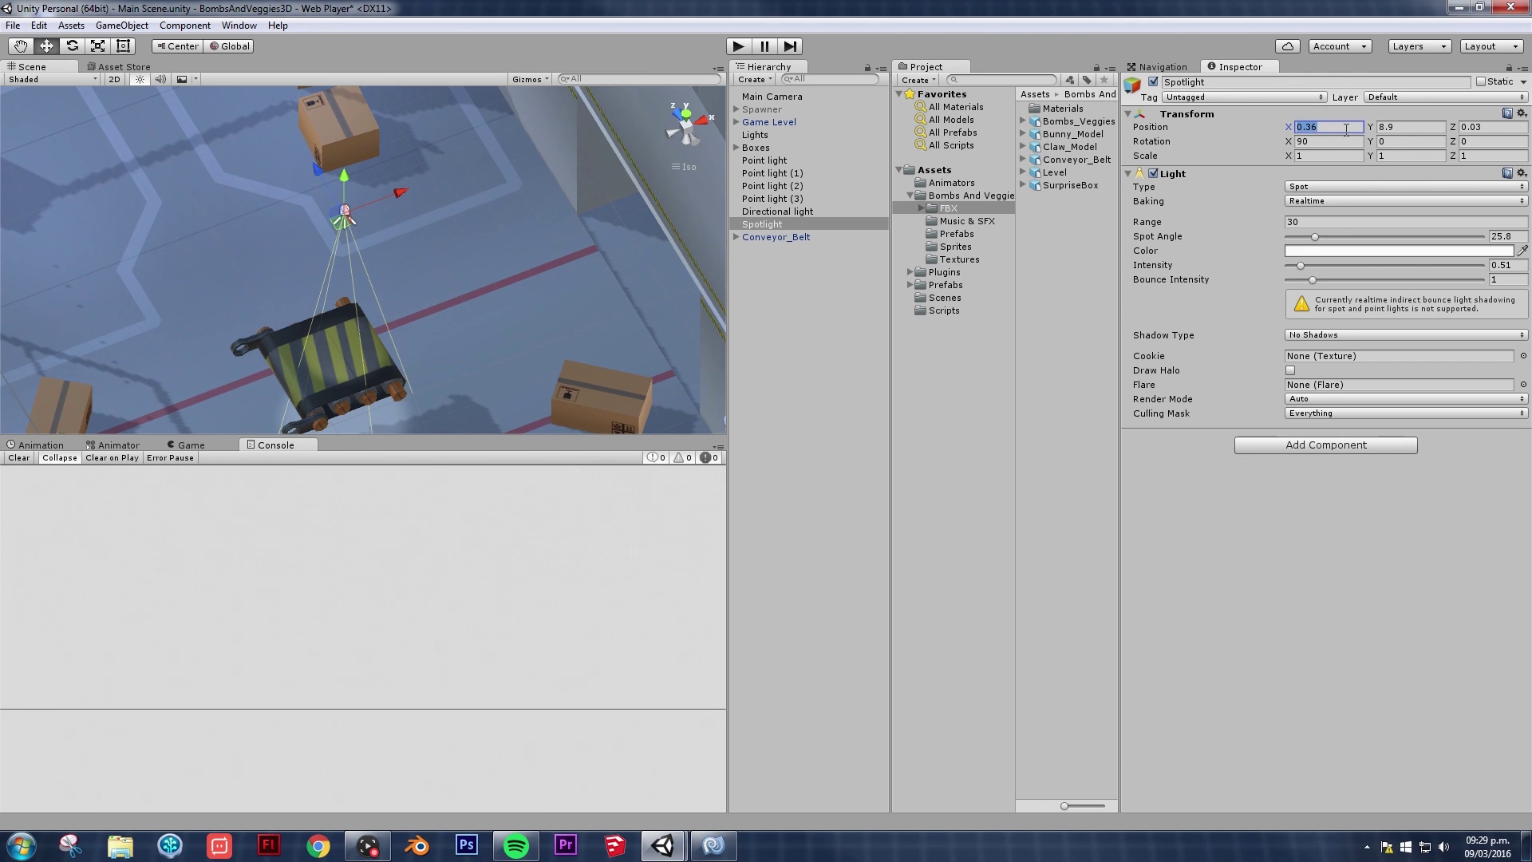
text(0)
key(Tab)
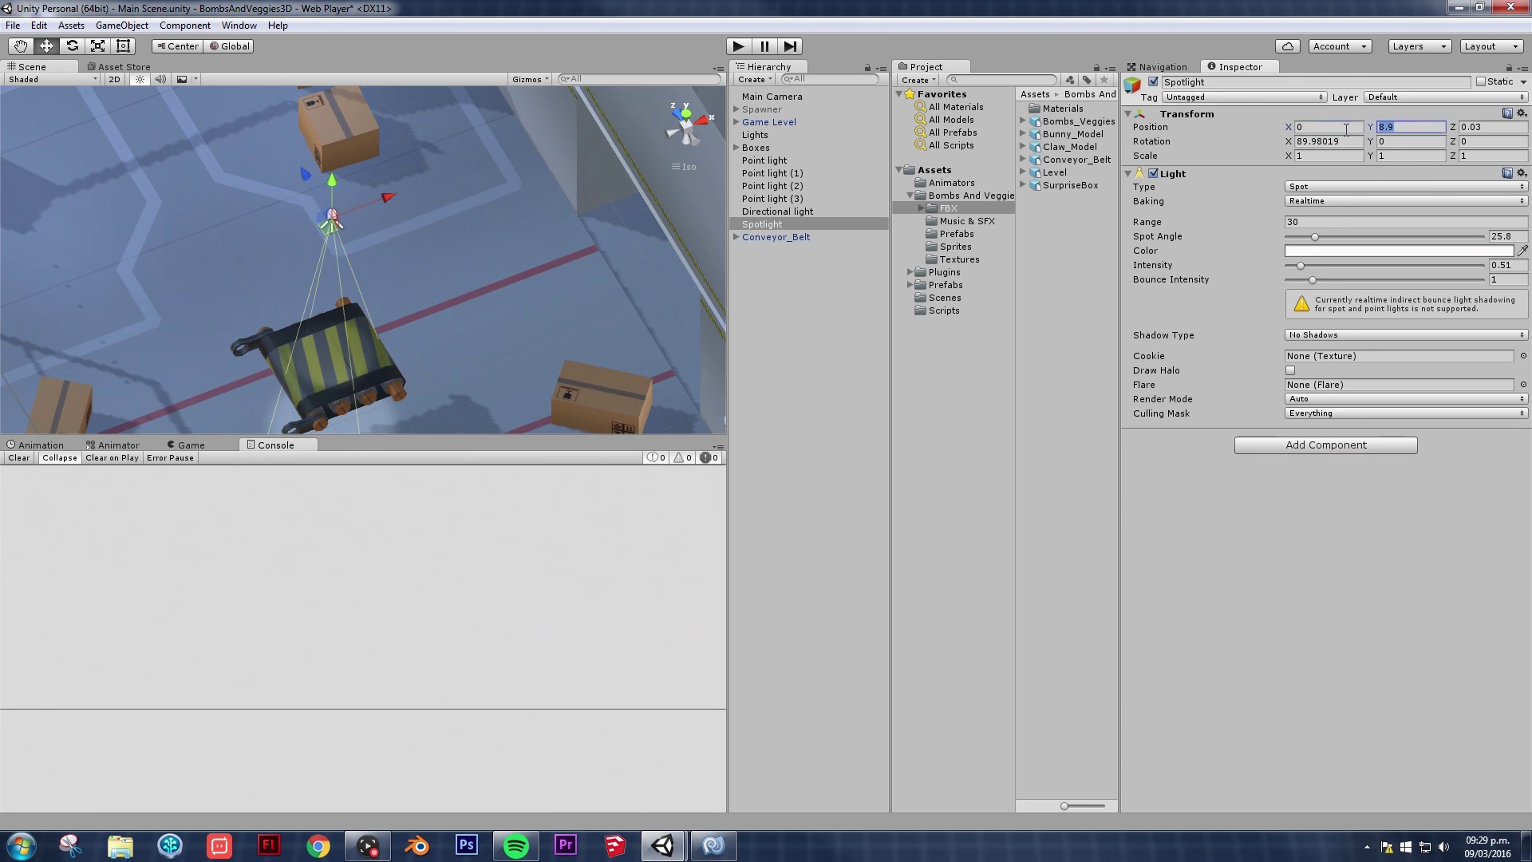
key(Tab)
click(1402, 128)
text(10)
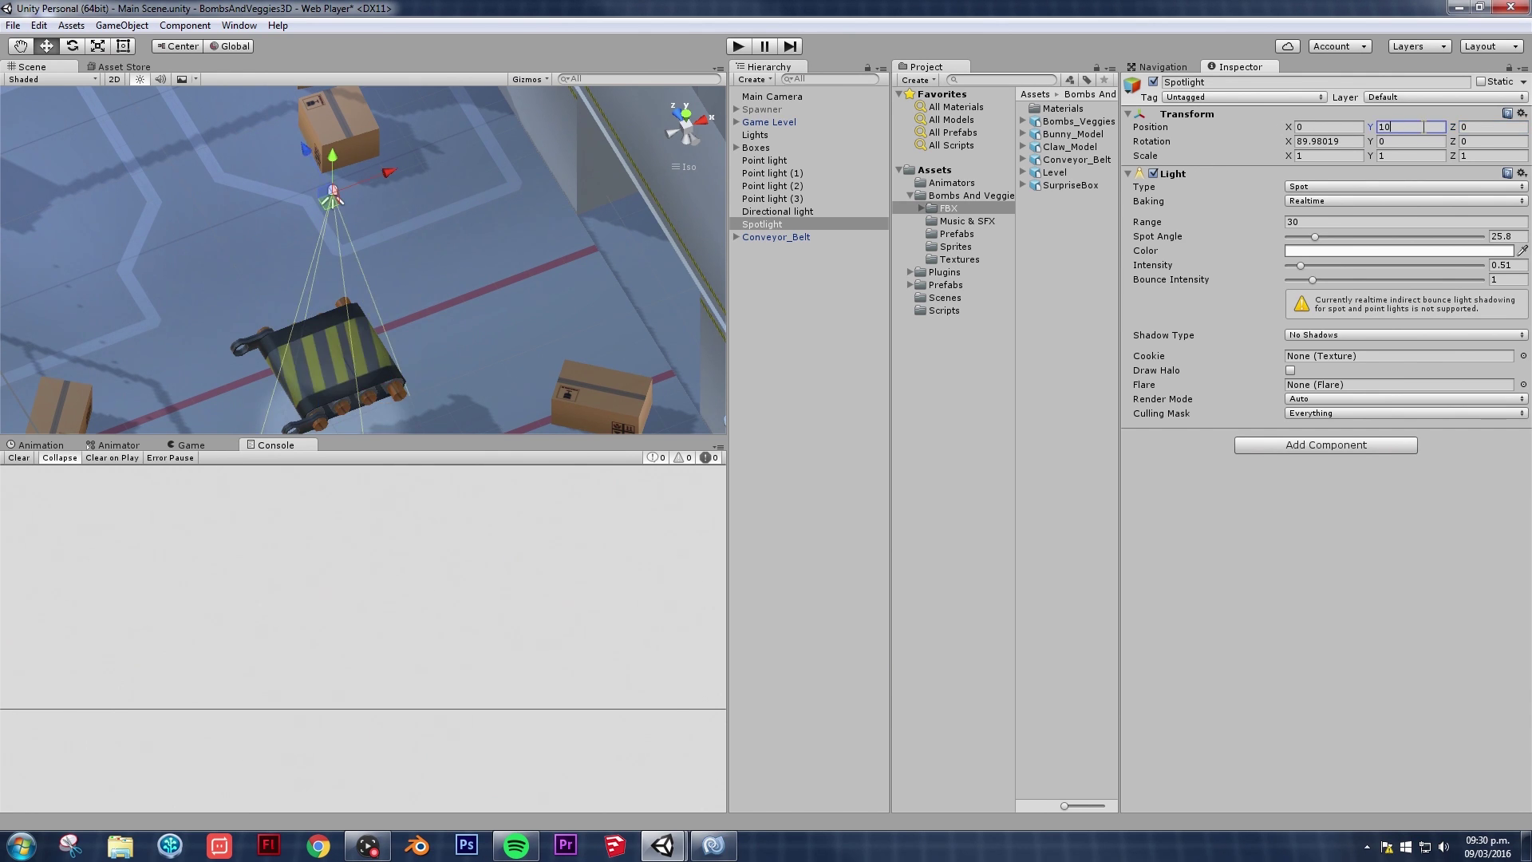
Step: Widen the spotlight's spot angle slightly to 27.2 around the conveyor belt
drag(1312, 237, 1319, 240)
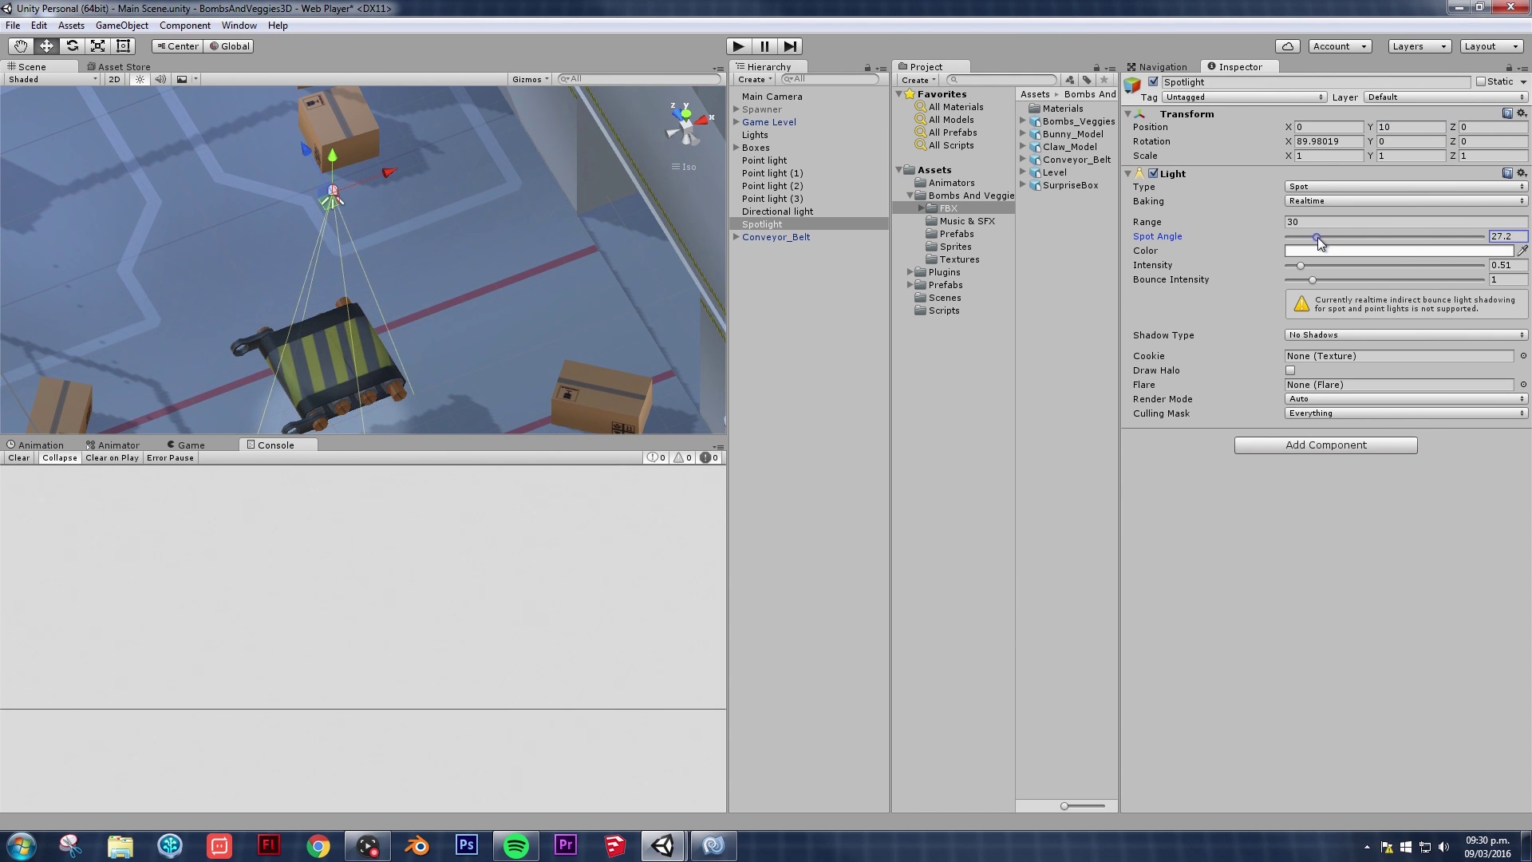
scroll(499, 269, down, 3)
alt+drag(500, 269, 494, 311)
scroll(514, 233, up, 5)
middle_drag(495, 311, 475, 268)
alt+drag(475, 268, 523, 254)
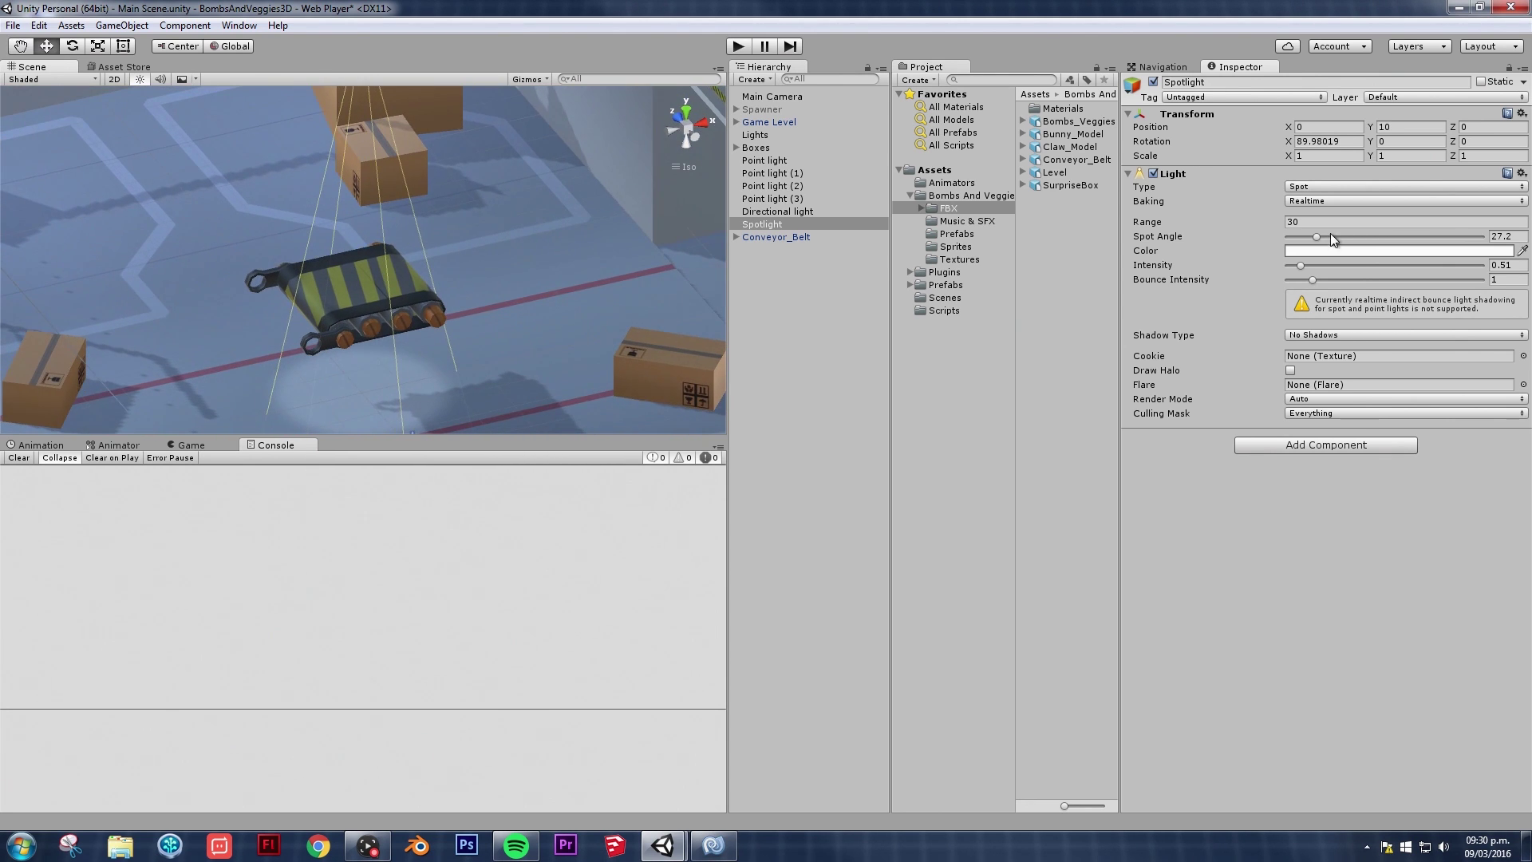
Step: Raise the spotlight's intensity to brighten its pool of light on the floor under the conveyor belt
mouse_move(1315, 238)
mouse_down()
mouse_move(1304, 265)
mouse_move(1316, 266)
mouse_up()
alt+drag(458, 262, 428, 272)
scroll(467, 265, down, 3)
Step: Examine the conveyor belt and the spotlight's pool of light on the floor from several angles
click(467, 264)
scroll(468, 263, down, 2)
scroll(428, 272, up, 3)
middle_drag(430, 267, 438, 225)
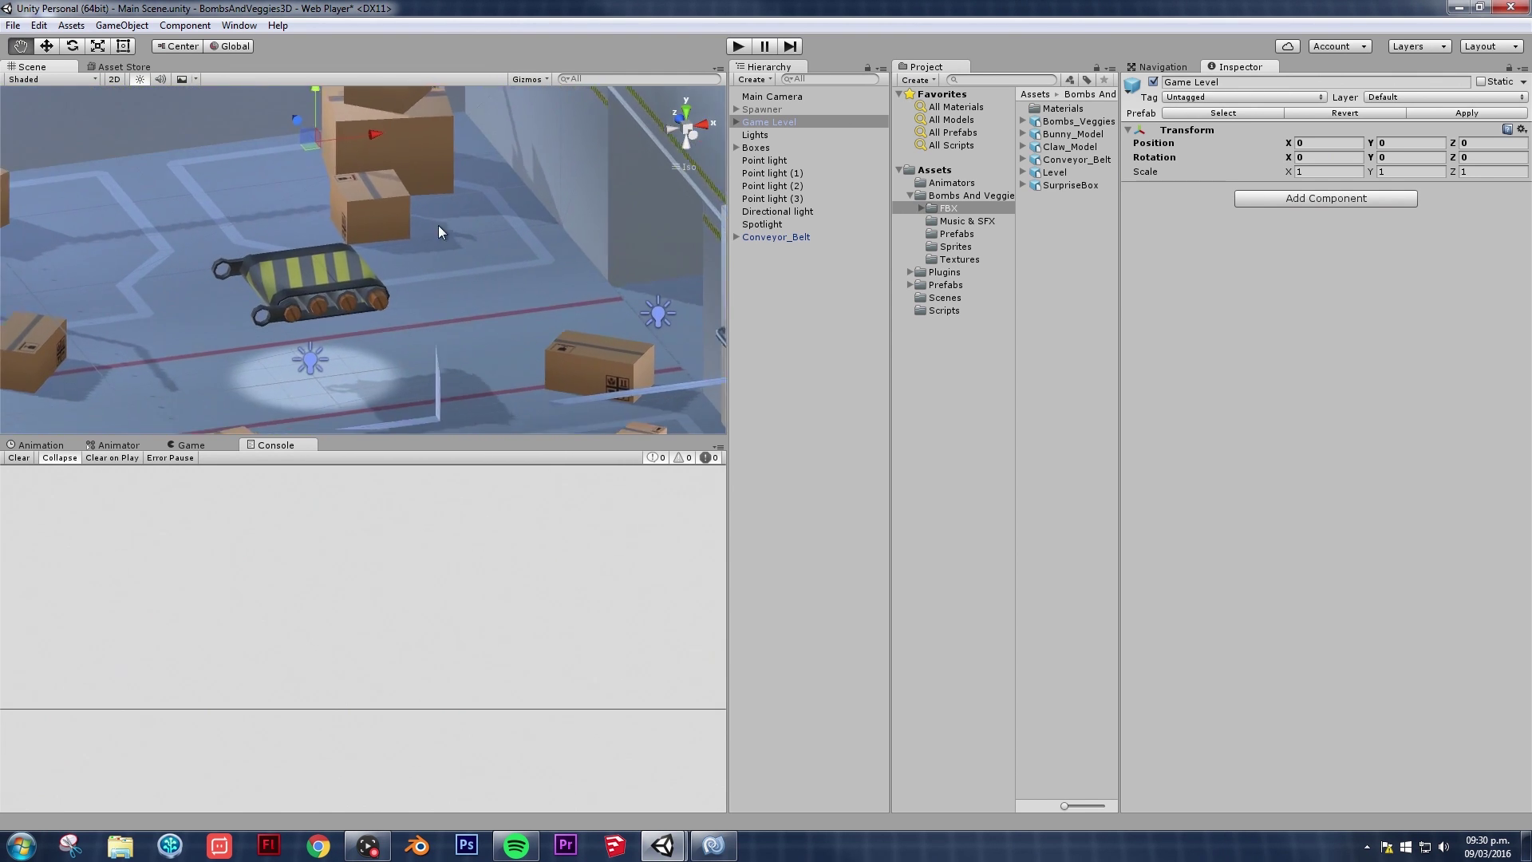
alt+drag(438, 225, 472, 296)
scroll(472, 295, up, 3)
click(346, 313)
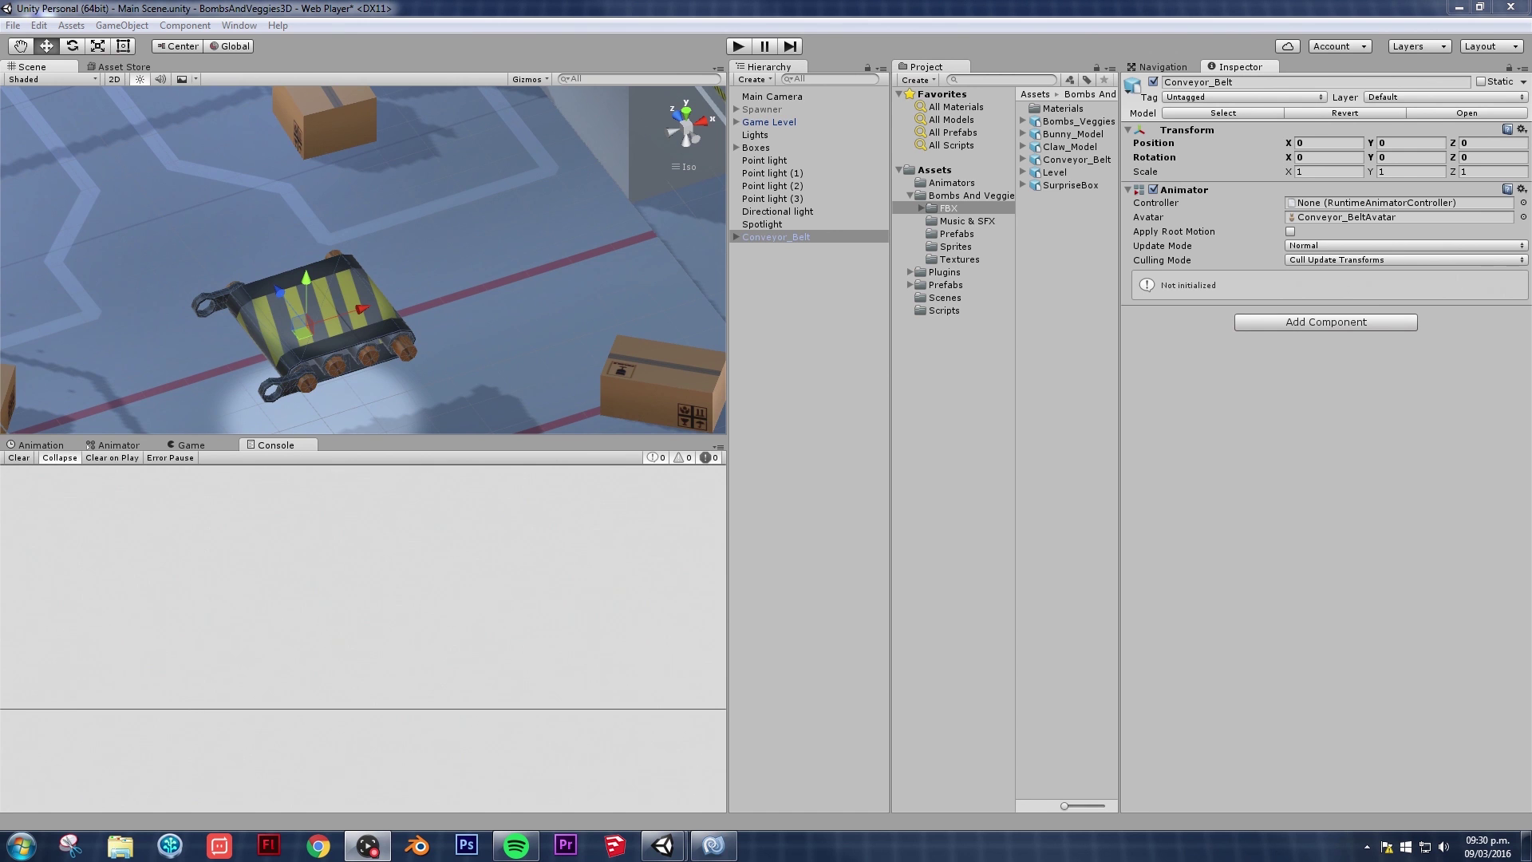
click(491, 258)
scroll(495, 266, down, 5)
alt+drag(495, 267, 538, 269)
click(343, 274)
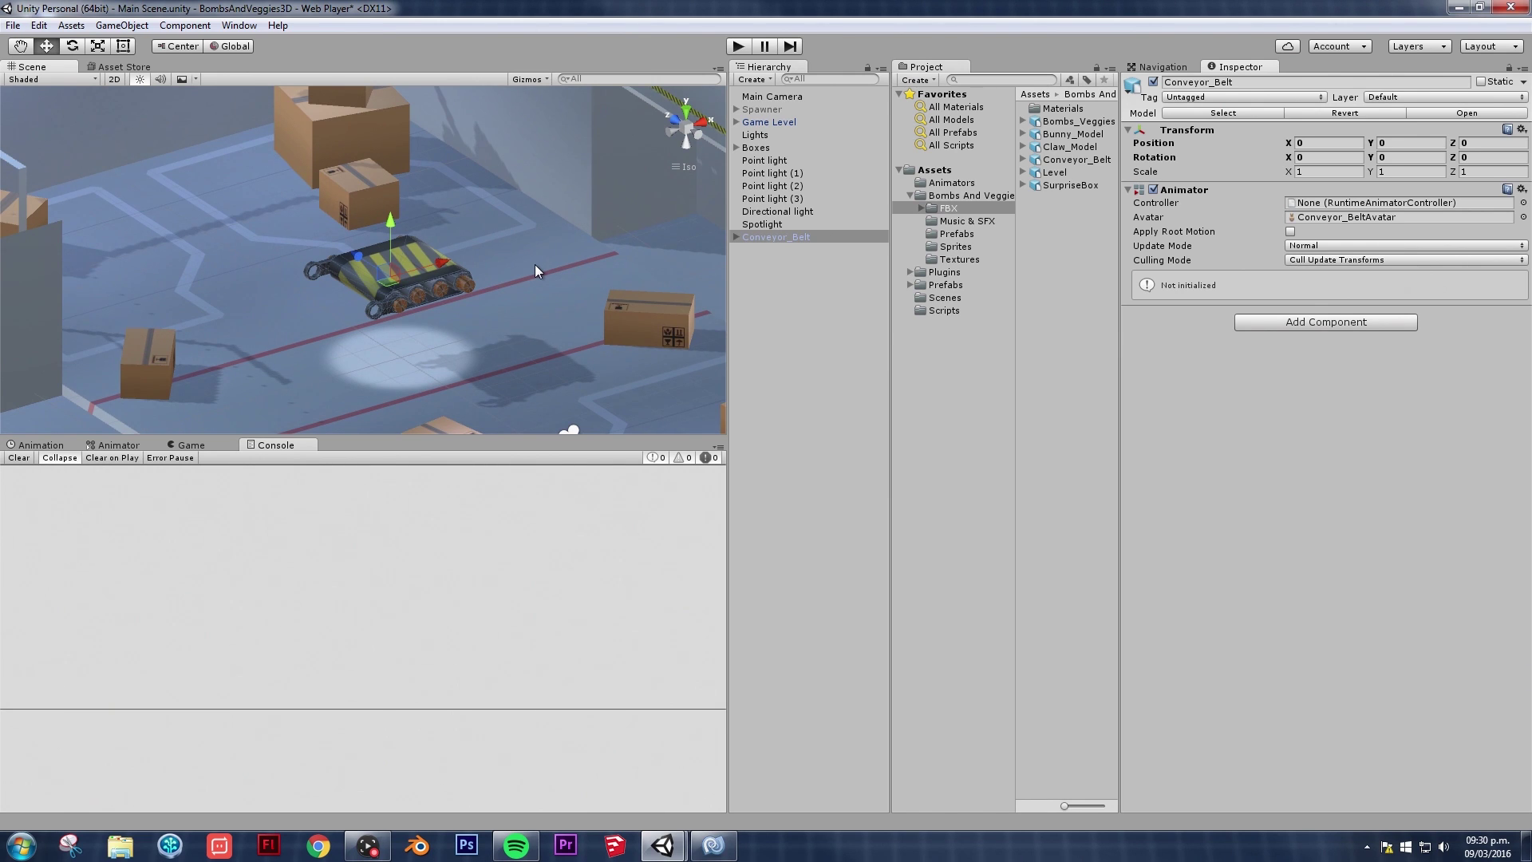